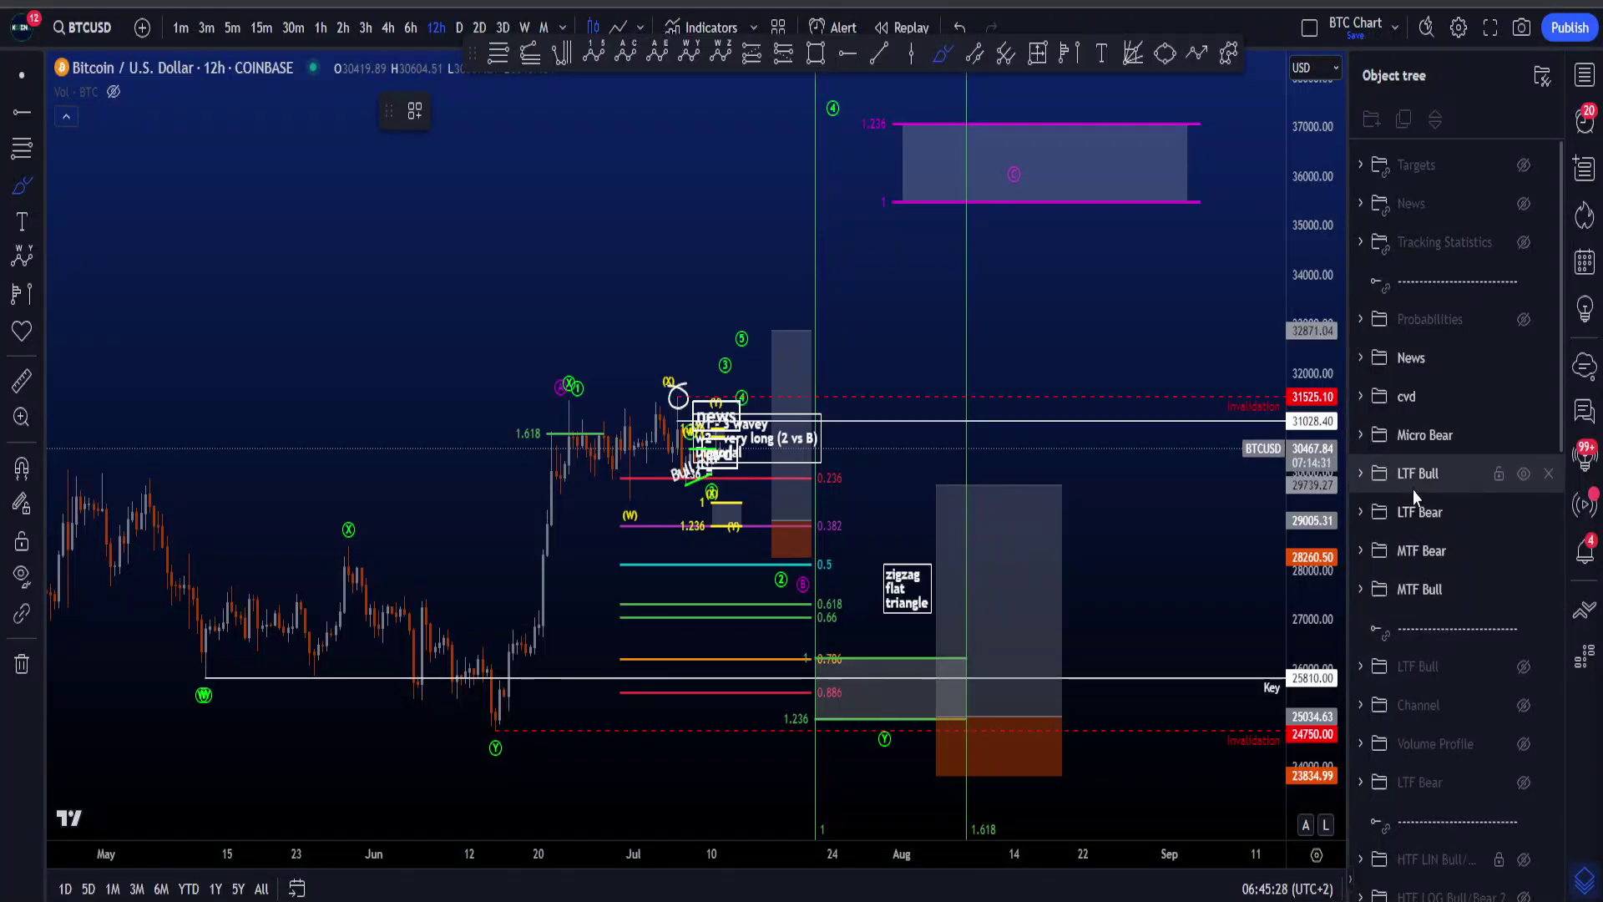
Step: Sketch brush curves through the May–July price swing and a rising path above the current price, and undo them
{"action": "mouse_move", "coordinate": [251, 472]}
{"action": "left_mouse_down"}
{"action": "mouse_move", "coordinate": [1153, 537]}
{"action": "mouse_move", "coordinate": [405, 534]}
{"action": "mouse_move", "coordinate": [910, 663]}
{"action": "left_mouse_up"}
{"action": "key", "text": "ctrl+z"}
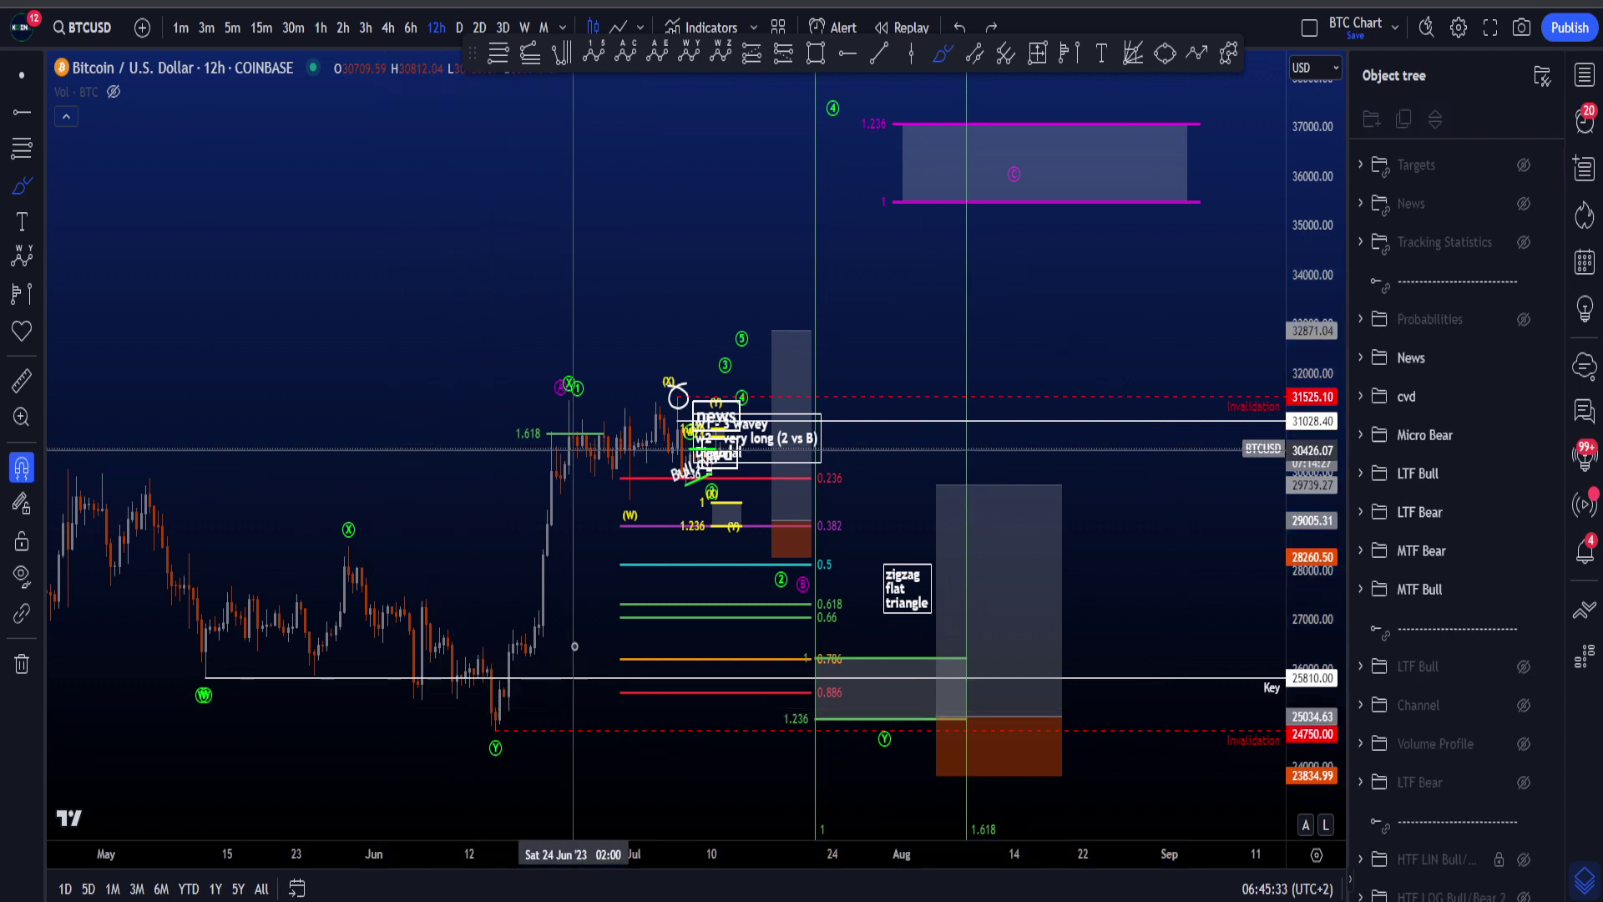
{"action": "key", "text": "ctrl+z"}
{"action": "mouse_move", "coordinate": [157, 547]}
{"action": "left_mouse_down"}
{"action": "mouse_move", "coordinate": [343, 647]}
{"action": "mouse_move", "coordinate": [785, 393]}
{"action": "mouse_move", "coordinate": [818, 326]}
{"action": "left_mouse_up"}
{"action": "left_click_drag", "start_coordinate": [701, 433], "coordinate": [885, 285]}
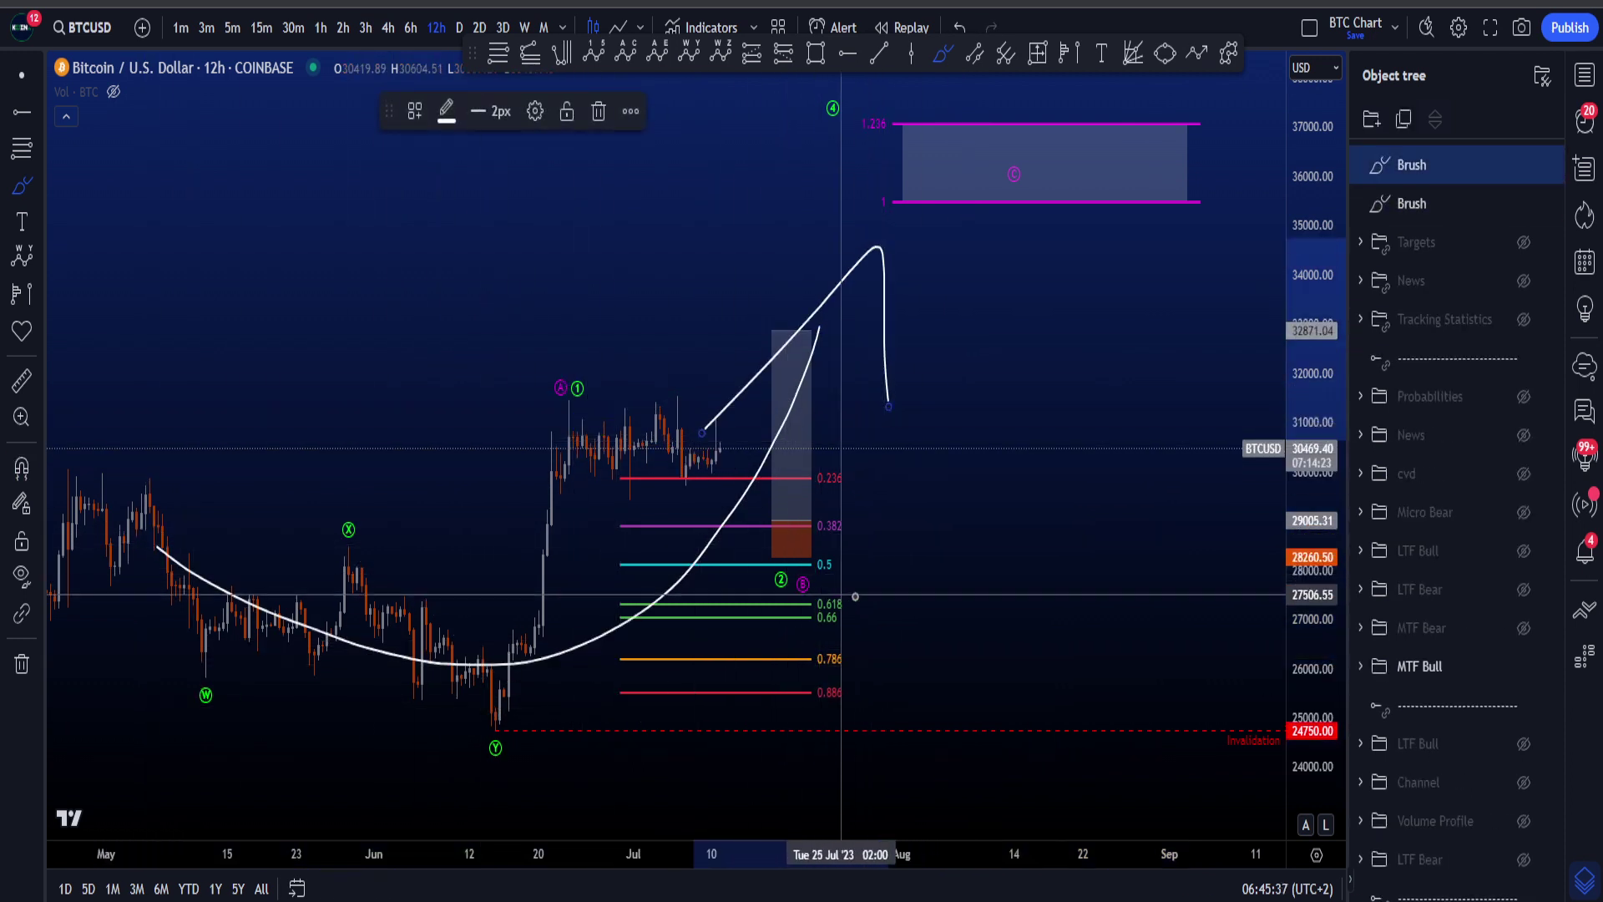
{"action": "key", "text": "ctrl+z"}
{"action": "key", "text": "ctrl+z"}
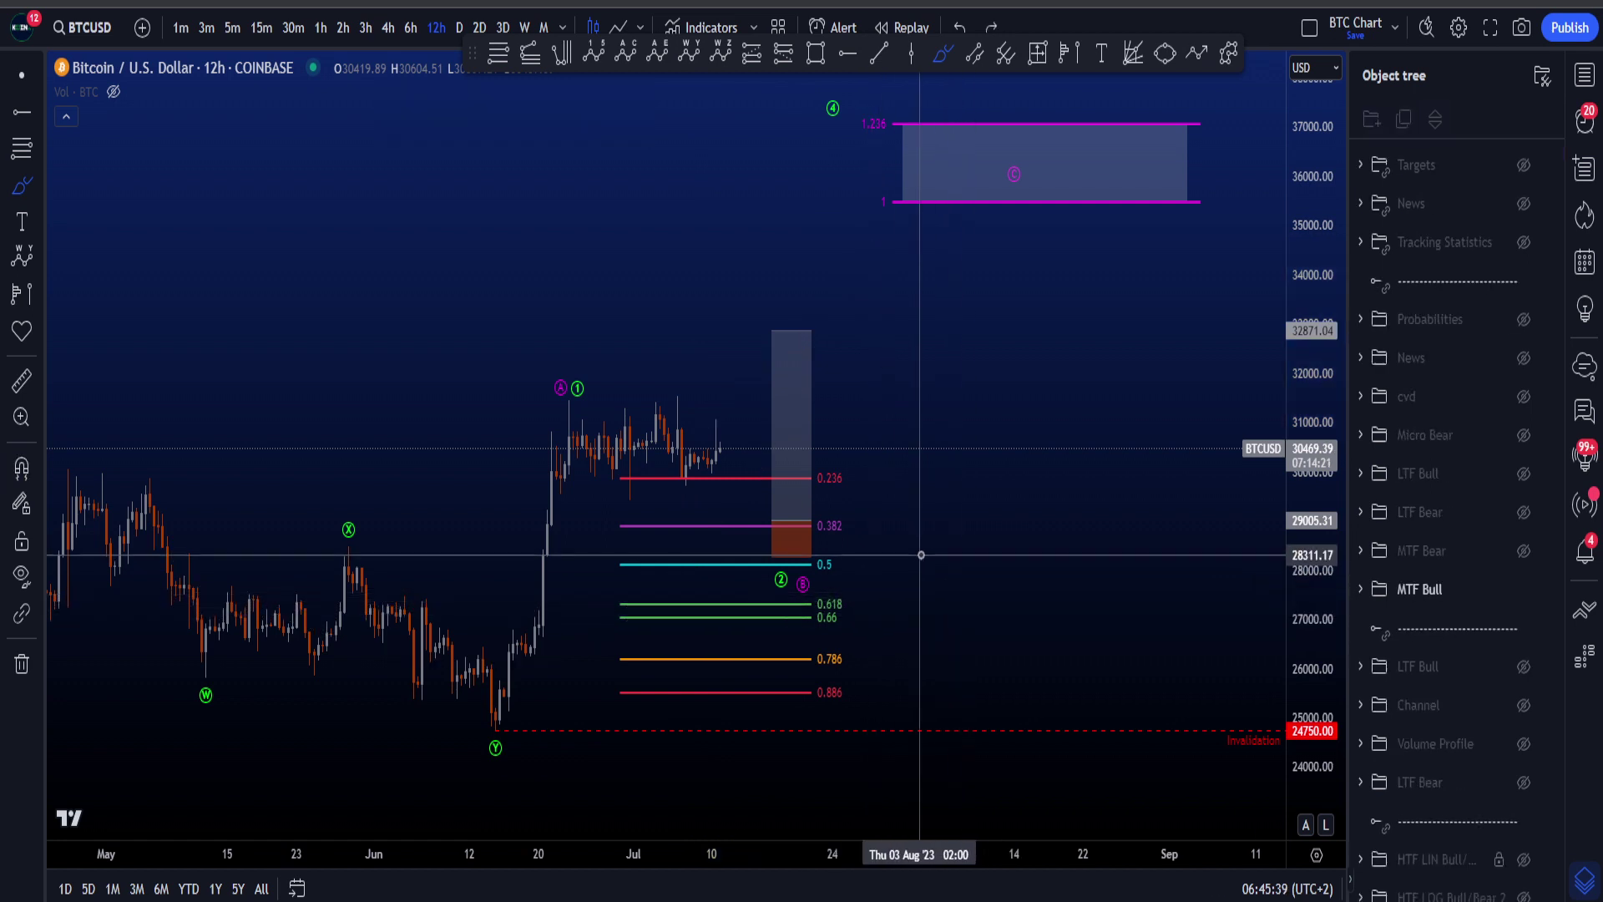
Step: Circle the wave 2/B labels between the 0.5 and 0.66 retracements with the brush, and undo the circle
{"action": "left_click_drag", "start_coordinate": [841, 557], "coordinate": [769, 611]}
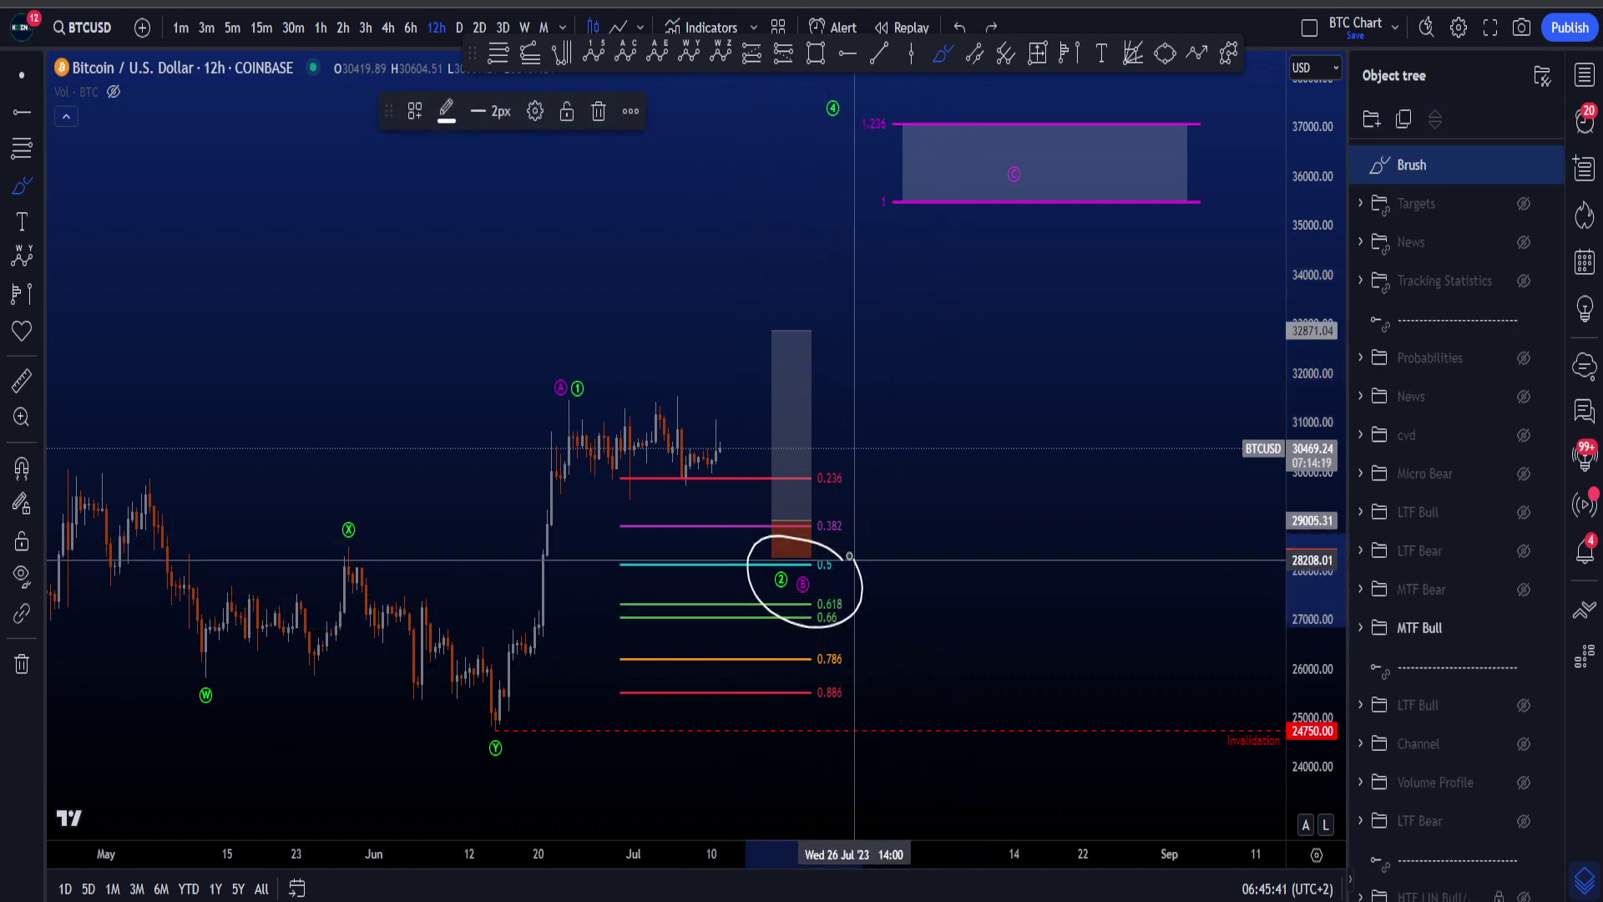
{"action": "key", "text": "ctrl+z"}
{"action": "key", "text": "Escape"}
Step: Brush a path from the latest candles toward the 0.382 retracement and mark the trade entry box there, undoing both strokes
{"action": "left_click_drag", "start_coordinate": [1082, 642], "coordinate": [1083, 598]}
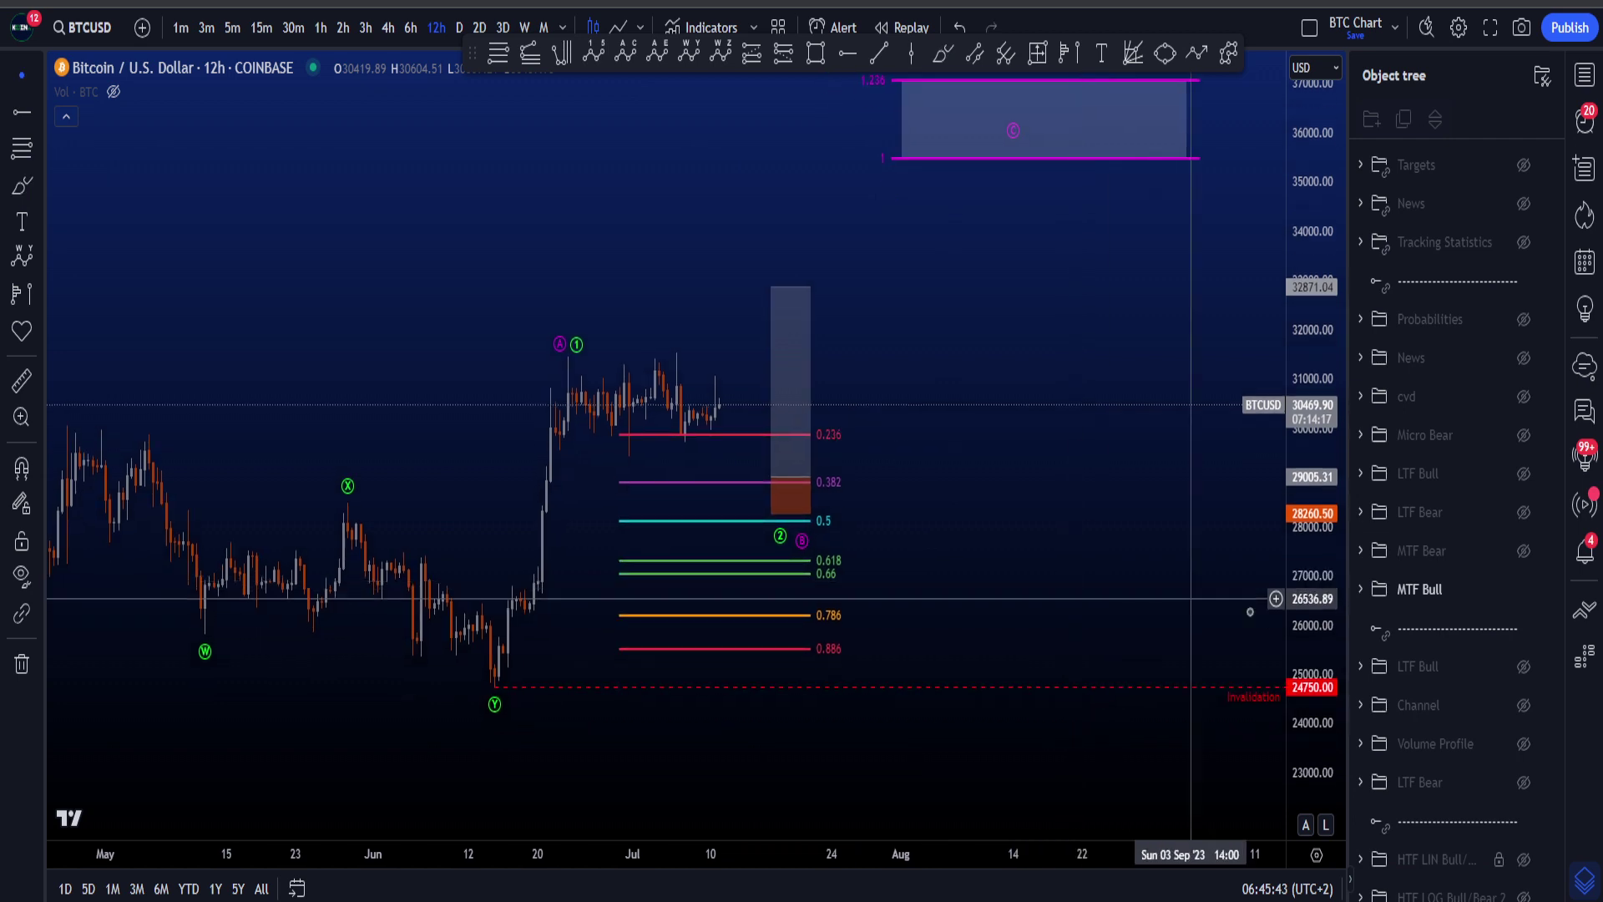
{"action": "left_click_drag", "start_coordinate": [1297, 633], "coordinate": [1244, 511]}
{"action": "scroll", "coordinate": [1135, 334], "scroll_direction": "up", "scroll_amount": 2}
{"action": "left_click", "coordinate": [941, 55]}
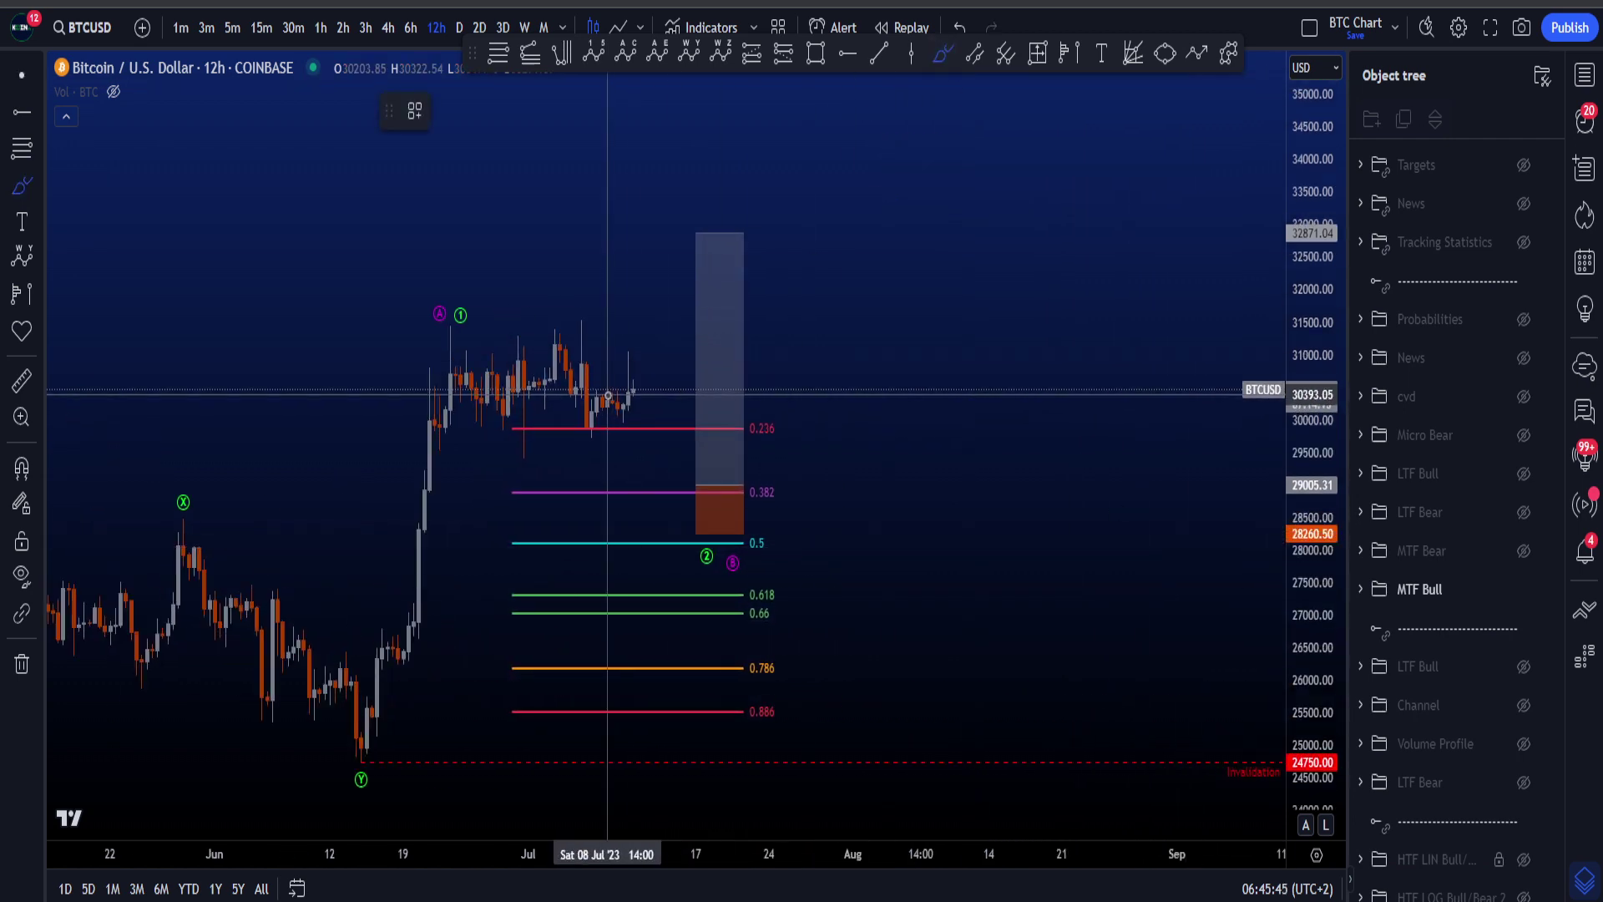
{"action": "mouse_move", "coordinate": [613, 388]}
{"action": "left_mouse_down"}
{"action": "mouse_move", "coordinate": [668, 424]}
{"action": "mouse_move", "coordinate": [688, 466]}
{"action": "left_mouse_up"}
{"action": "key", "text": "ctrl+z"}
{"action": "mouse_move", "coordinate": [791, 476]}
{"action": "left_mouse_down"}
{"action": "mouse_move", "coordinate": [701, 467]}
{"action": "mouse_move", "coordinate": [756, 493]}
{"action": "left_mouse_up"}
{"action": "key", "text": "ctrl+z"}
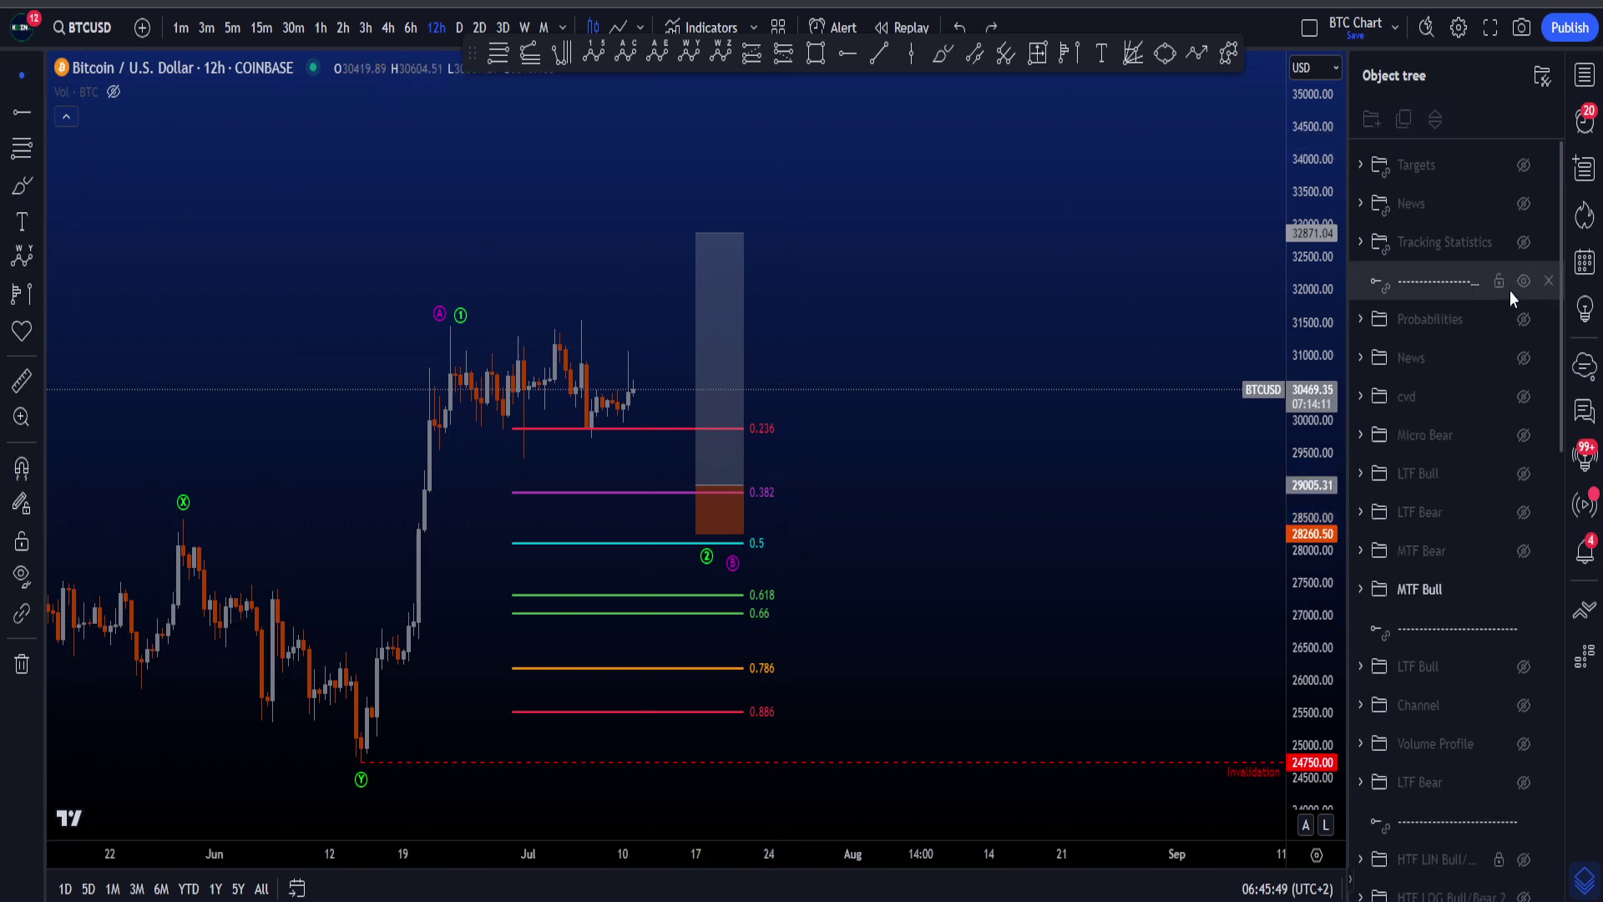
Step: Show the Targets drawing group and examine the labelled support zones around the 0.382 and 0.5 retracements
{"action": "left_click", "coordinate": [1524, 165]}
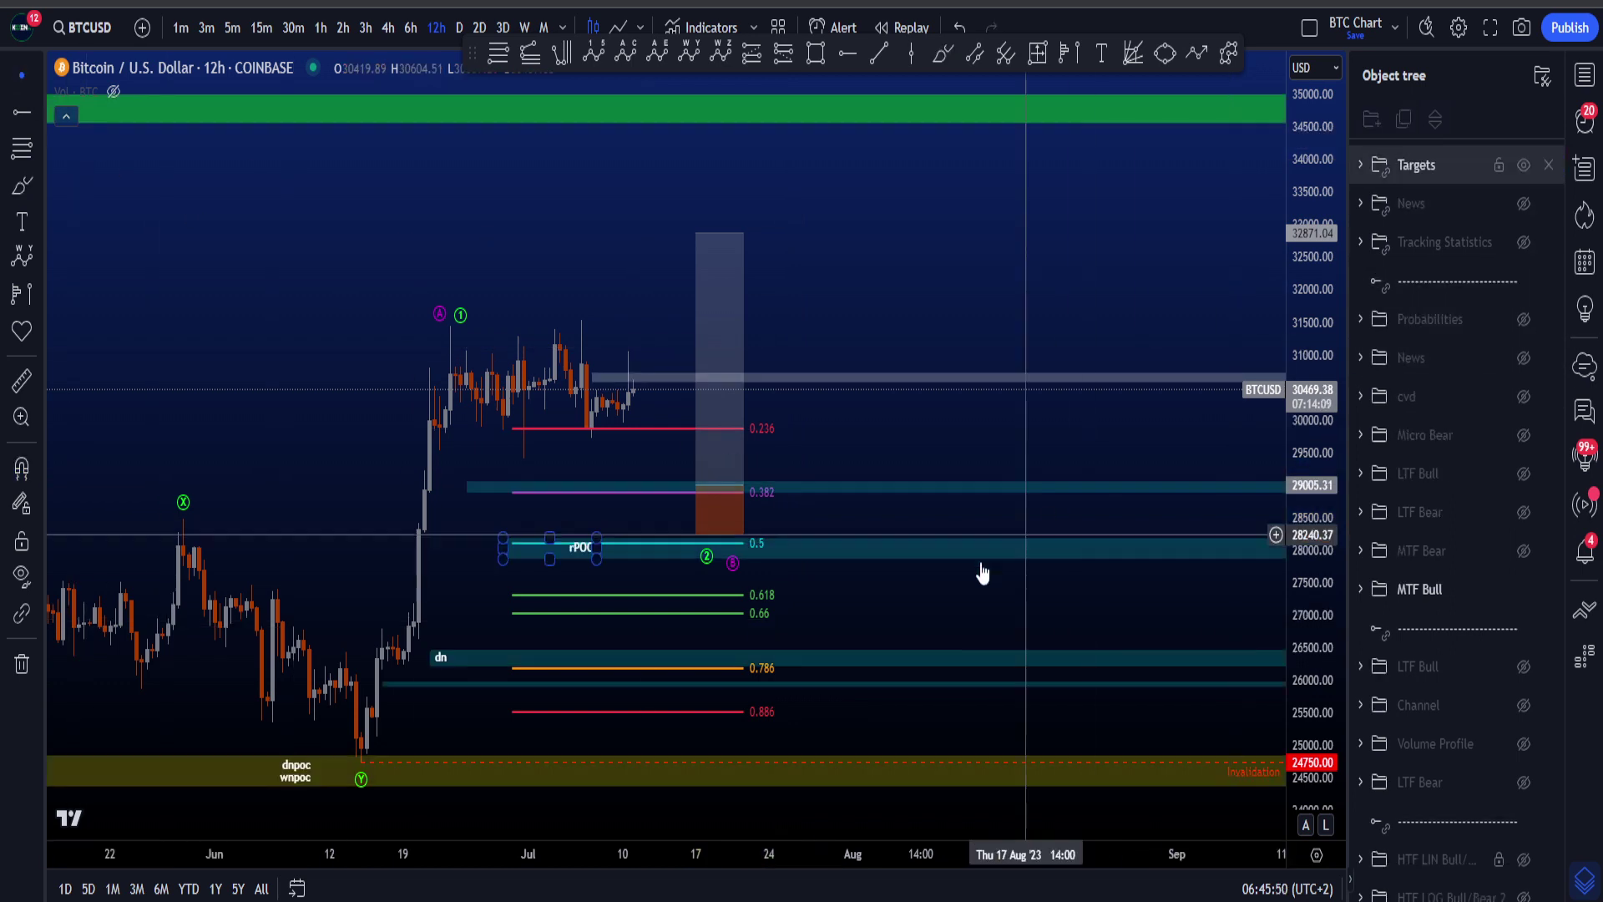
{"action": "scroll", "coordinate": [924, 580], "scroll_direction": "up", "scroll_amount": 3}
{"action": "scroll", "coordinate": [1069, 523], "scroll_direction": "up", "scroll_amount": 2}
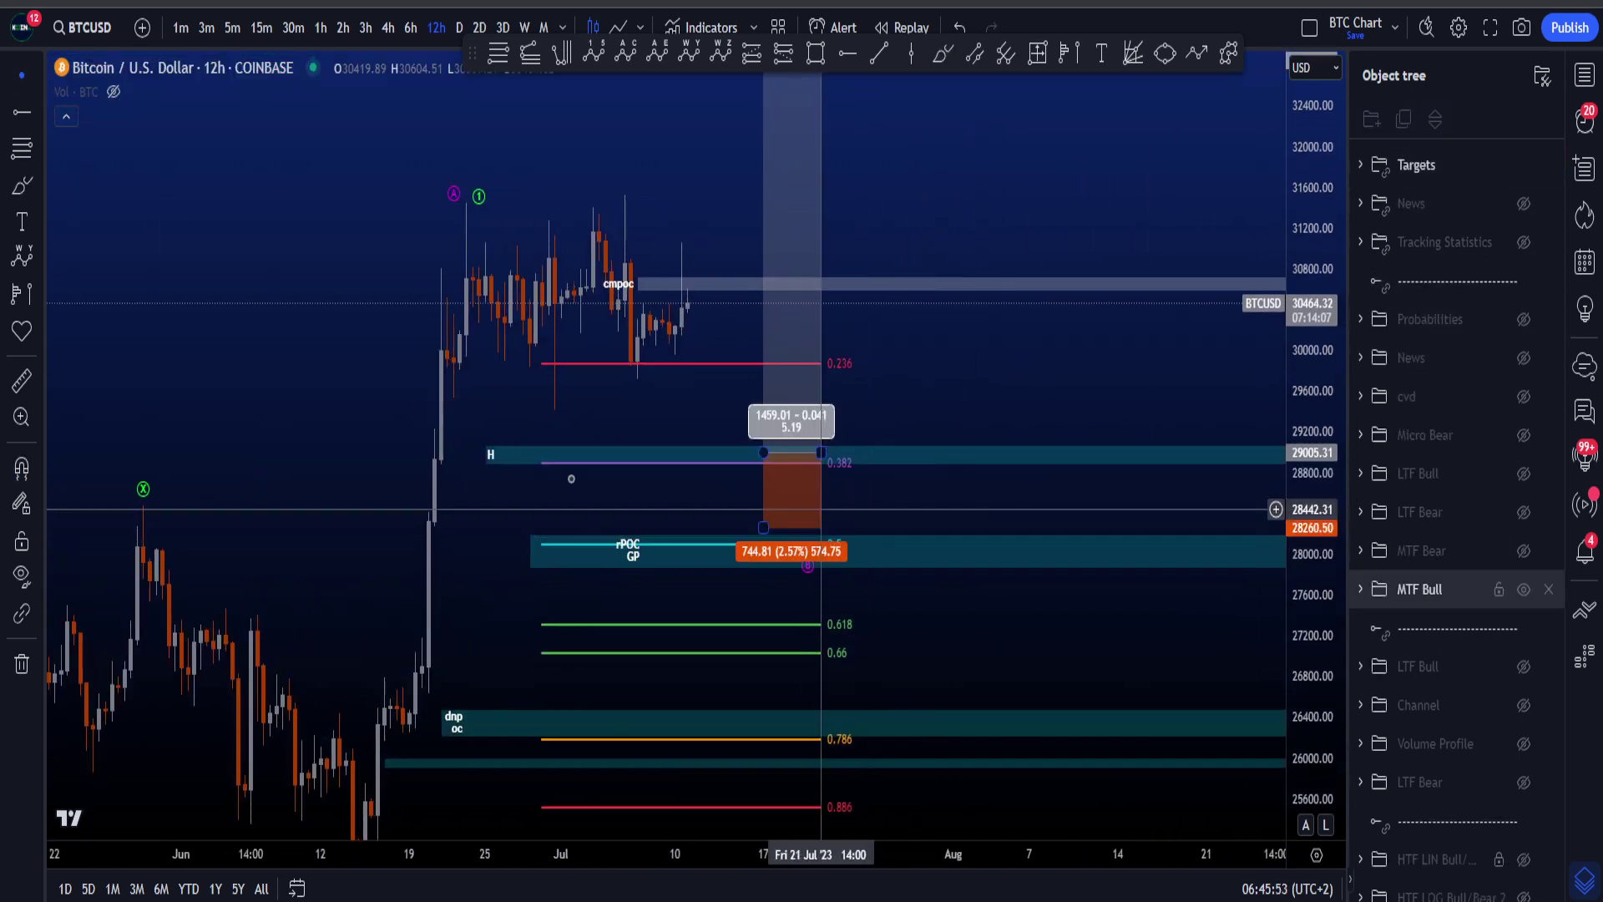
{"action": "left_click", "coordinate": [492, 454]}
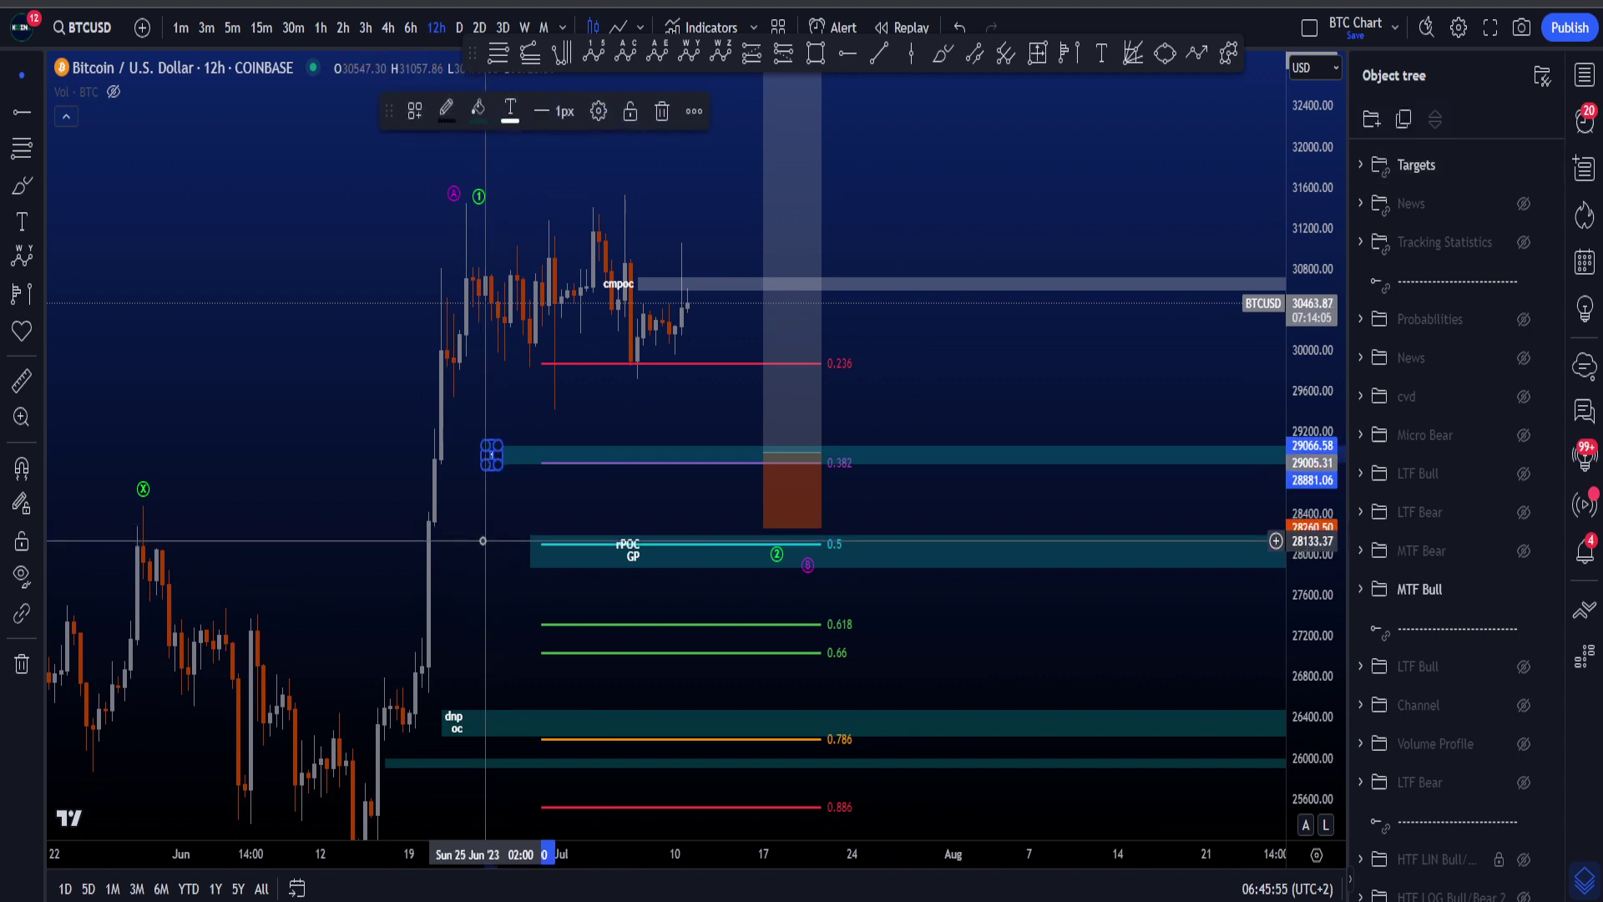
{"action": "left_click_drag", "start_coordinate": [1061, 651], "coordinate": [1028, 606]}
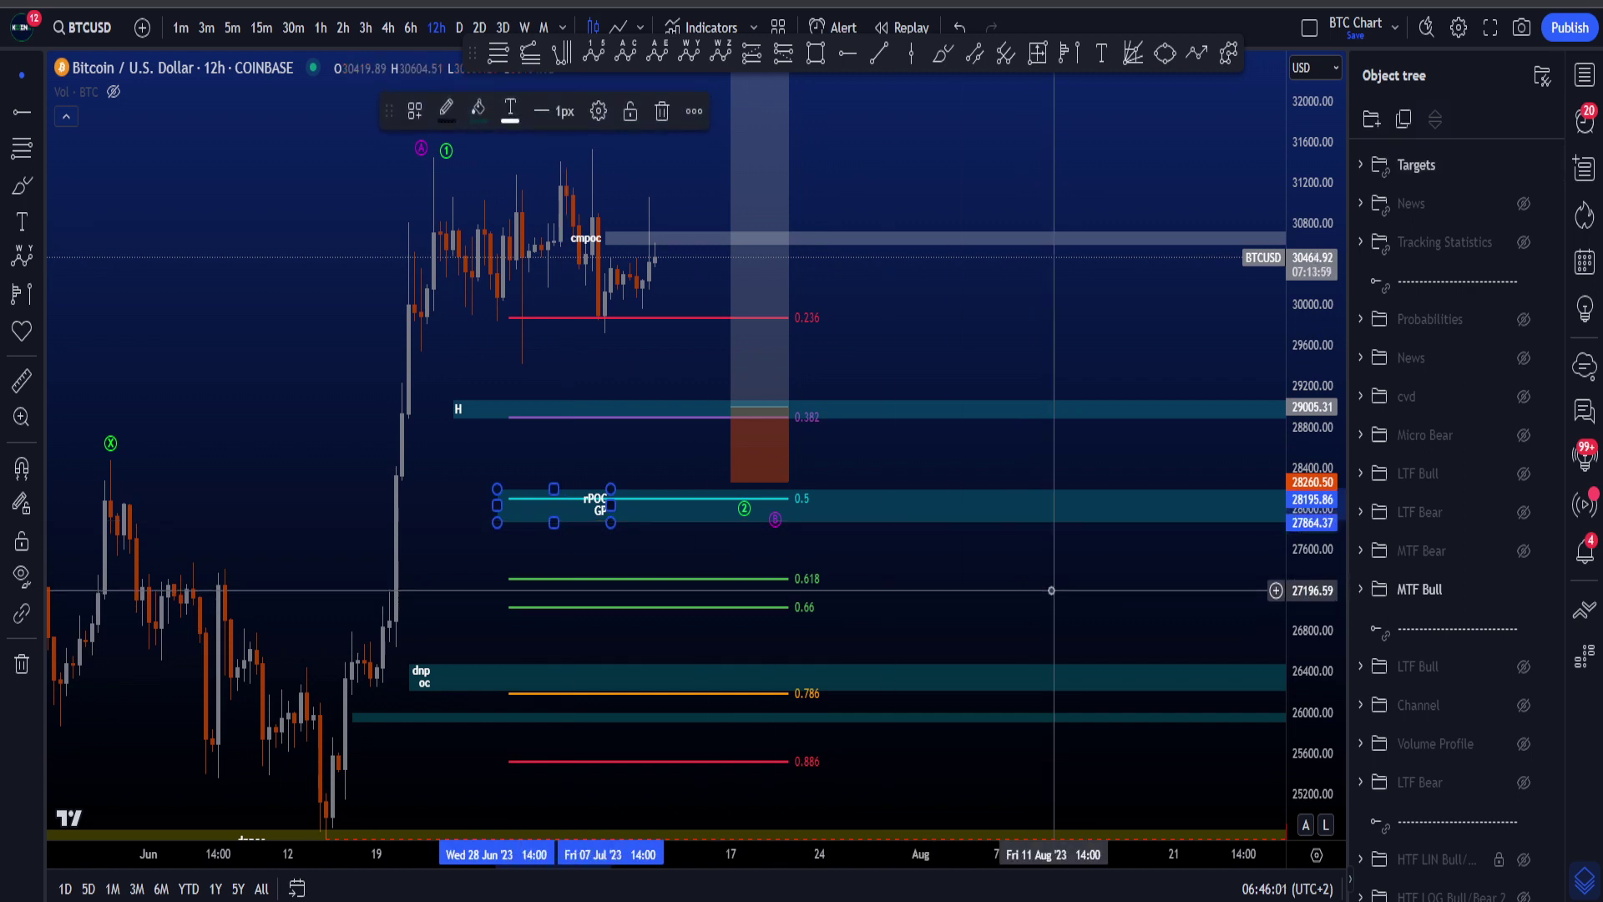
Step: Look over the target zones across the wider price range, and hide the Targets drawing group
{"action": "left_click_drag", "start_coordinate": [1291, 410], "coordinate": [1290, 554]}
{"action": "left_click_drag", "start_coordinate": [1123, 568], "coordinate": [1073, 674]}
{"action": "scroll", "coordinate": [1076, 672], "scroll_direction": "down", "scroll_amount": 4}
{"action": "left_click_drag", "start_coordinate": [1296, 470], "coordinate": [1286, 678]}
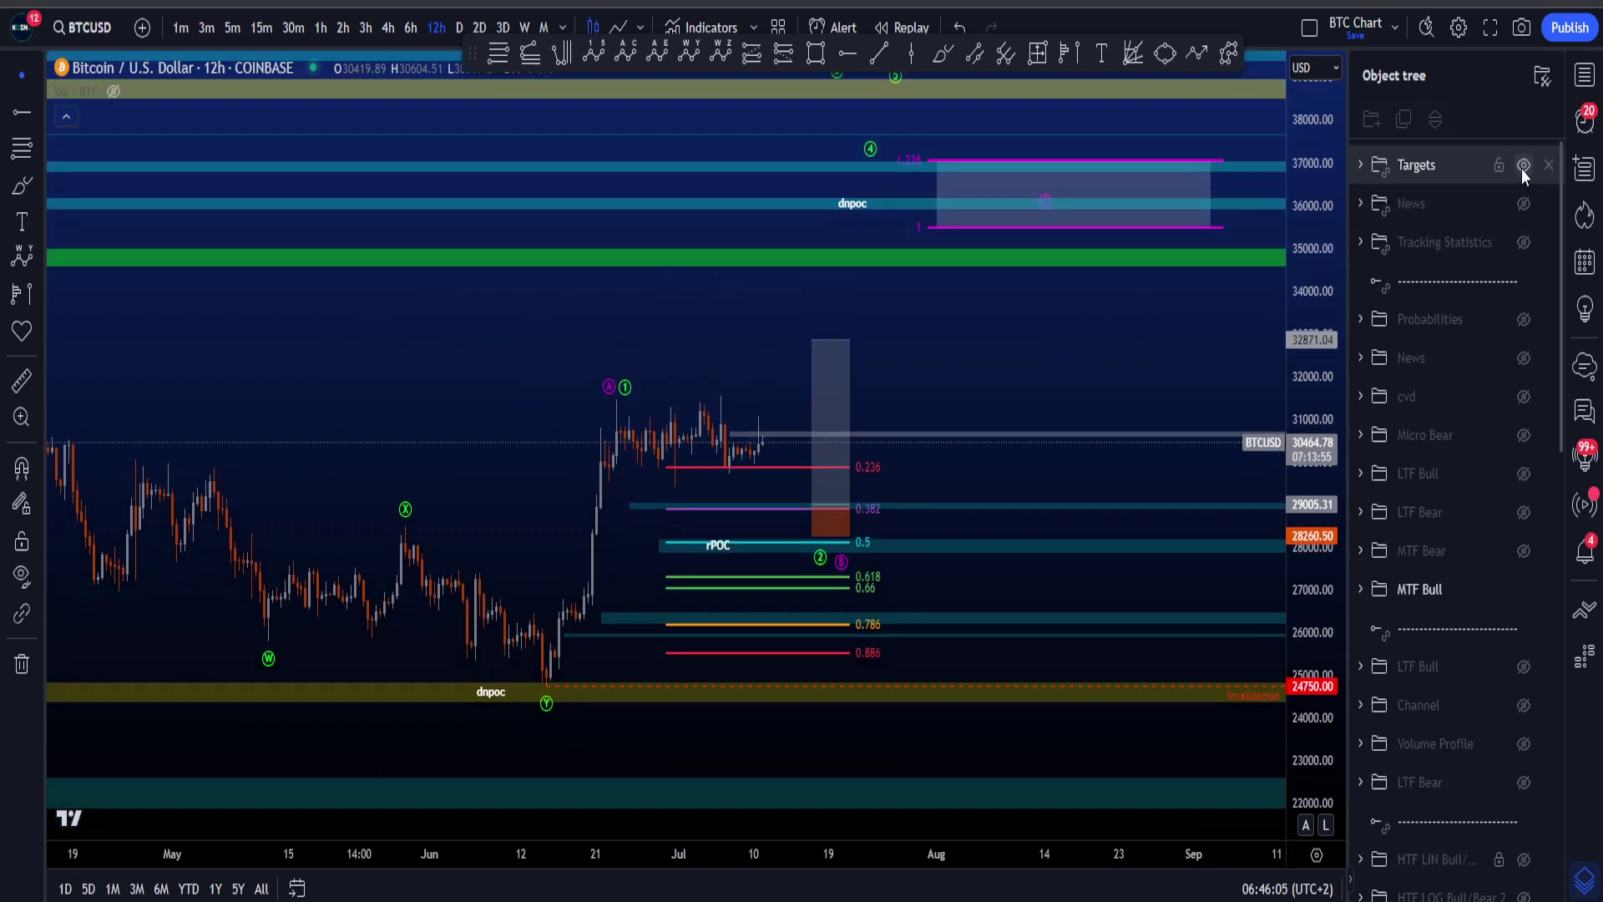
{"action": "left_click", "coordinate": [1523, 167]}
Step: Trace the rally from the wave Y low to the wave 1 top and the pullback into the trade entry box, and undo it
{"action": "left_click_drag", "start_coordinate": [1291, 280], "coordinate": [1291, 334]}
{"action": "left_click_drag", "start_coordinate": [1121, 357], "coordinate": [1070, 462]}
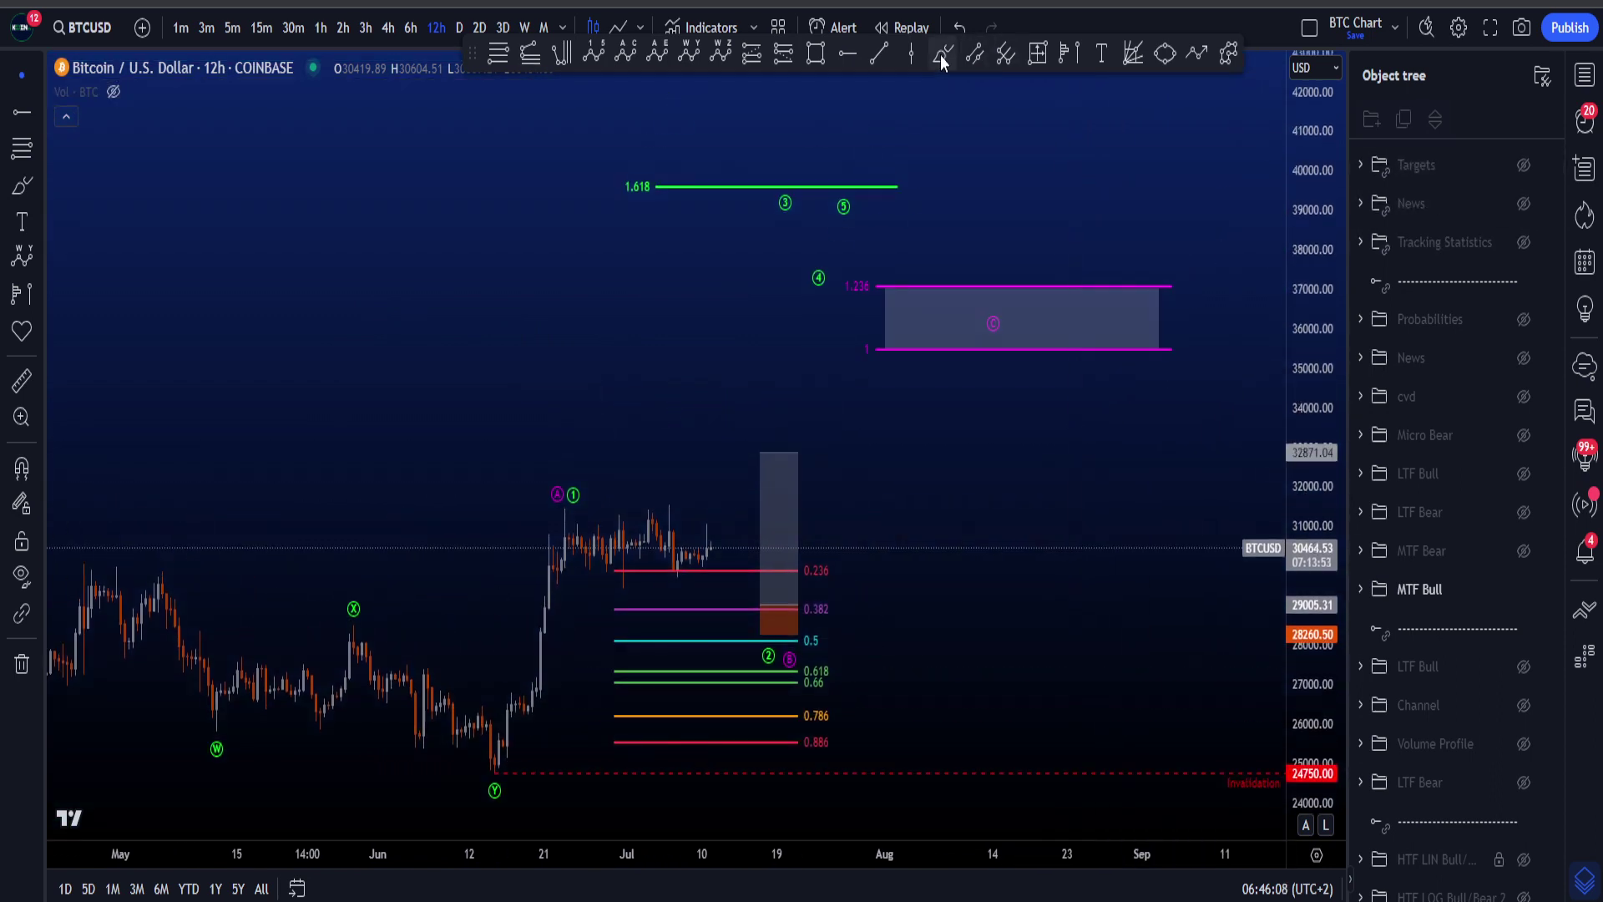
{"action": "mouse_move", "coordinate": [919, 261]}
{"action": "left_mouse_down"}
{"action": "mouse_move", "coordinate": [860, 264]}
{"action": "mouse_move", "coordinate": [897, 394]}
{"action": "mouse_move", "coordinate": [929, 258]}
{"action": "left_mouse_up"}
{"action": "key", "text": "ctrl+z"}
{"action": "mouse_move", "coordinate": [532, 737]}
{"action": "left_mouse_down"}
{"action": "mouse_move", "coordinate": [519, 734]}
{"action": "mouse_move", "coordinate": [538, 733]}
{"action": "mouse_move", "coordinate": [584, 539]}
{"action": "mouse_move", "coordinate": [664, 556]}
{"action": "mouse_move", "coordinate": [774, 619]}
{"action": "left_mouse_up"}
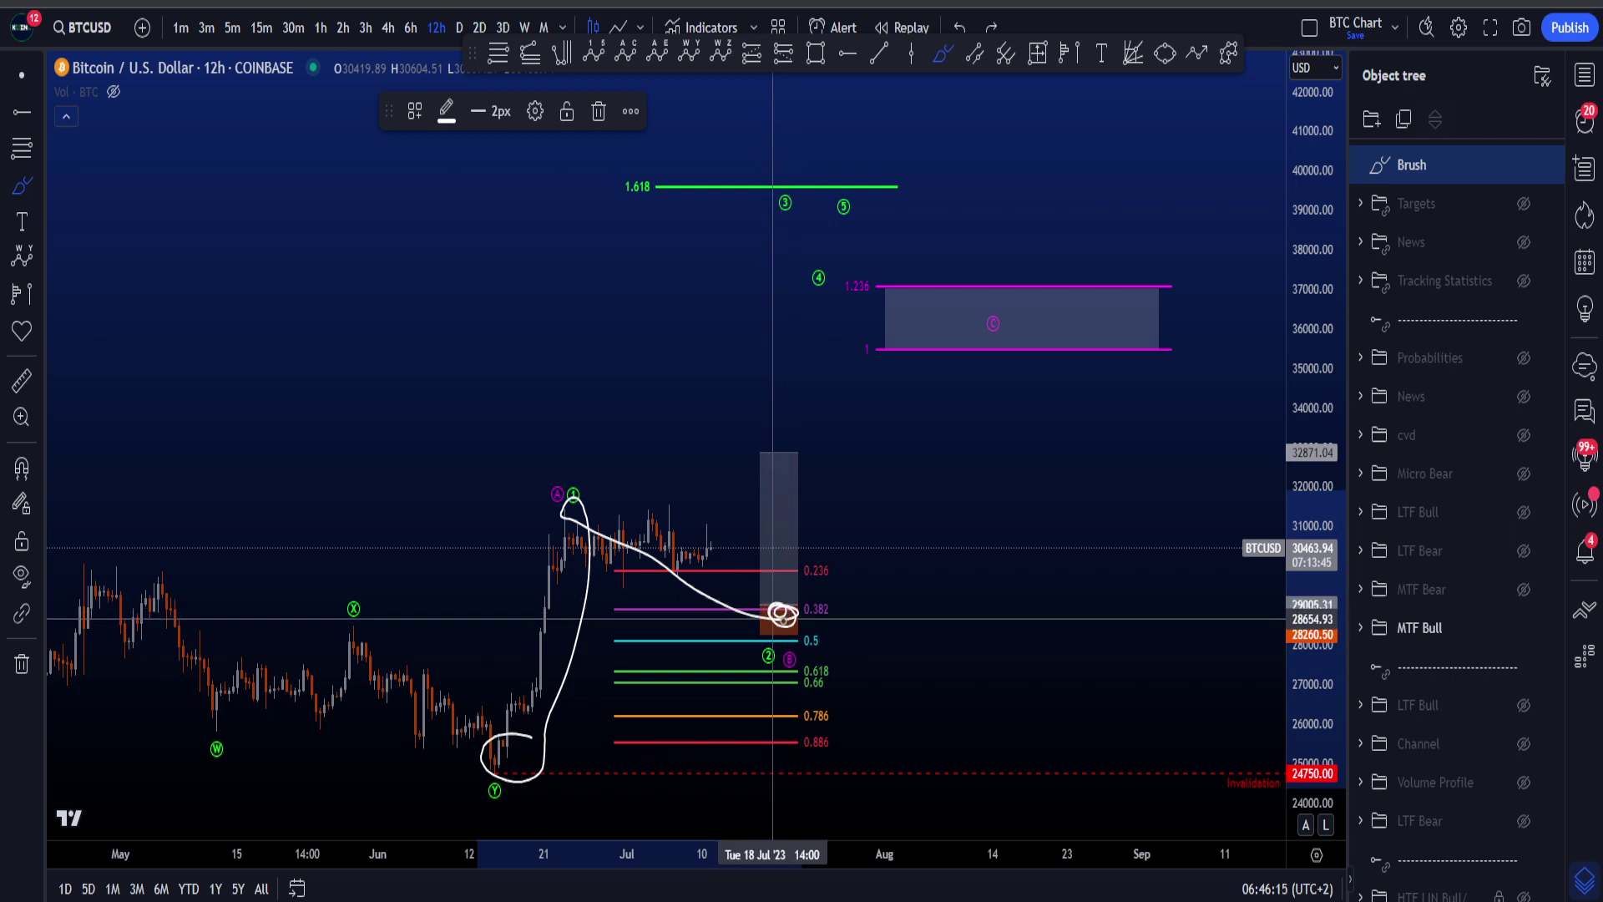
{"action": "key", "text": "ctrl+z"}
Step: Brush a rising path from the current price toward the 1.618 wave 3 target, and undo it
{"action": "mouse_move", "coordinate": [897, 373]}
{"action": "left_mouse_down"}
{"action": "mouse_move", "coordinate": [816, 329]}
{"action": "mouse_move", "coordinate": [1059, 259]}
{"action": "mouse_move", "coordinate": [898, 376]}
{"action": "left_mouse_up"}
{"action": "key", "text": "ctrl+z"}
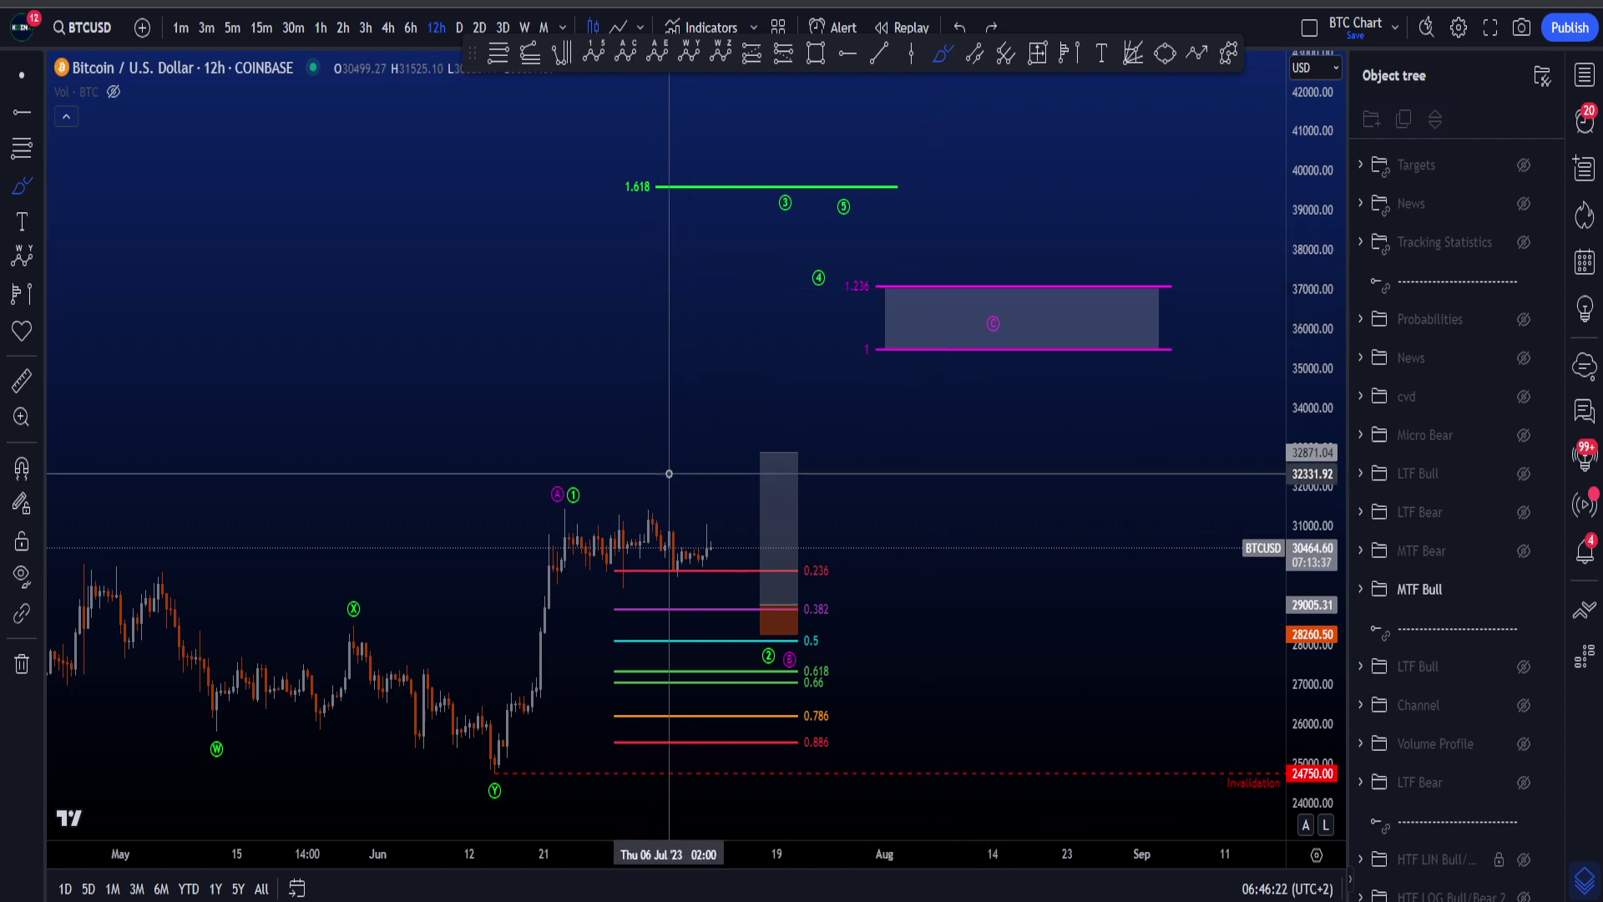
{"action": "mouse_move", "coordinate": [692, 530]}
{"action": "left_mouse_down"}
{"action": "mouse_move", "coordinate": [835, 238]}
{"action": "mouse_move", "coordinate": [605, 209]}
{"action": "mouse_move", "coordinate": [815, 165]}
{"action": "mouse_move", "coordinate": [894, 213]}
{"action": "mouse_move", "coordinate": [720, 220]}
{"action": "left_mouse_up"}
{"action": "key", "text": "ctrl+z"}
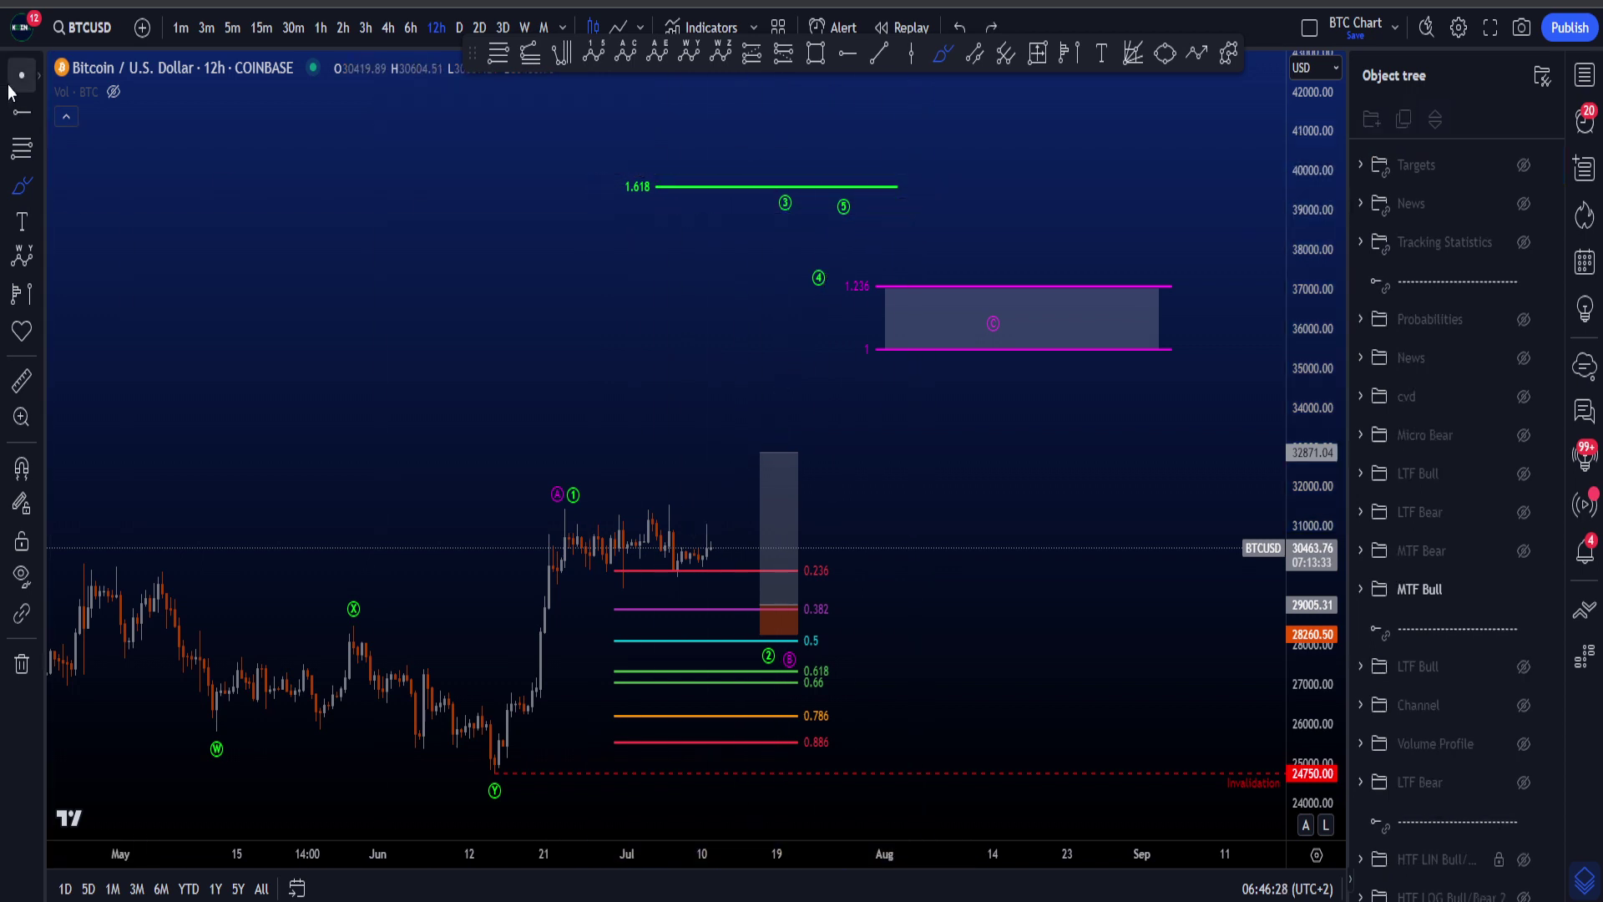
{"action": "key", "text": "Escape"}
Step: Sketch projected brush curves from the current price to the 1.618 extension and to the wave C target box, undoing each
{"action": "left_click_drag", "start_coordinate": [885, 434], "coordinate": [831, 439]}
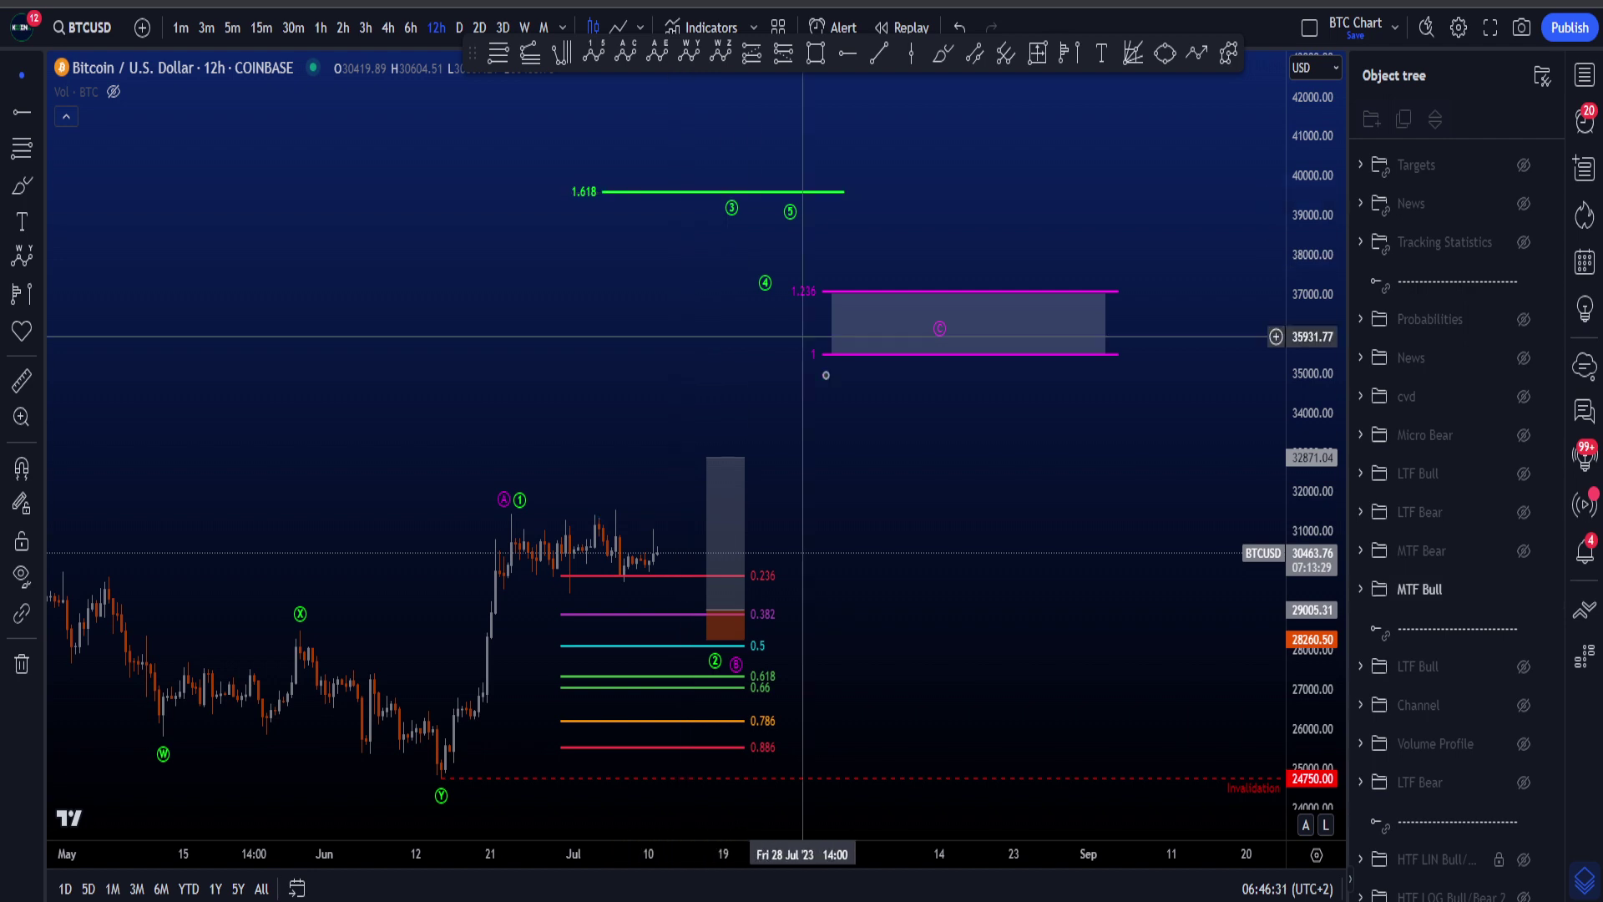
{"action": "left_click_drag", "start_coordinate": [920, 487], "coordinate": [873, 254]}
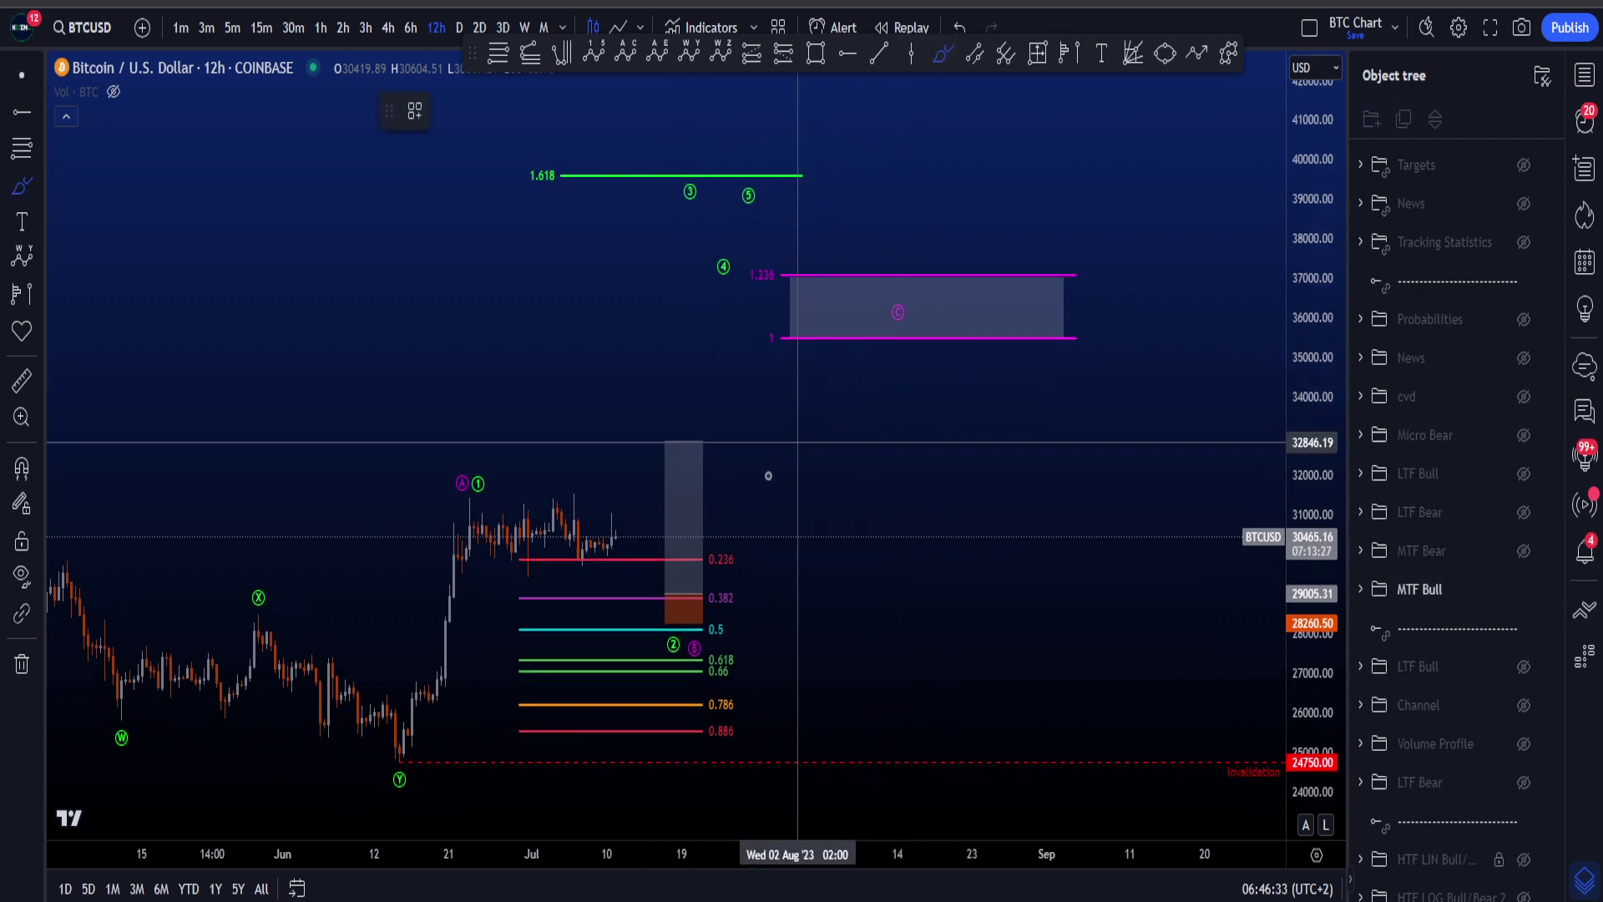
{"action": "mouse_move", "coordinate": [576, 555]}
{"action": "left_mouse_down"}
{"action": "mouse_move", "coordinate": [680, 529]}
{"action": "mouse_move", "coordinate": [766, 354]}
{"action": "mouse_move", "coordinate": [802, 177]}
{"action": "left_mouse_up"}
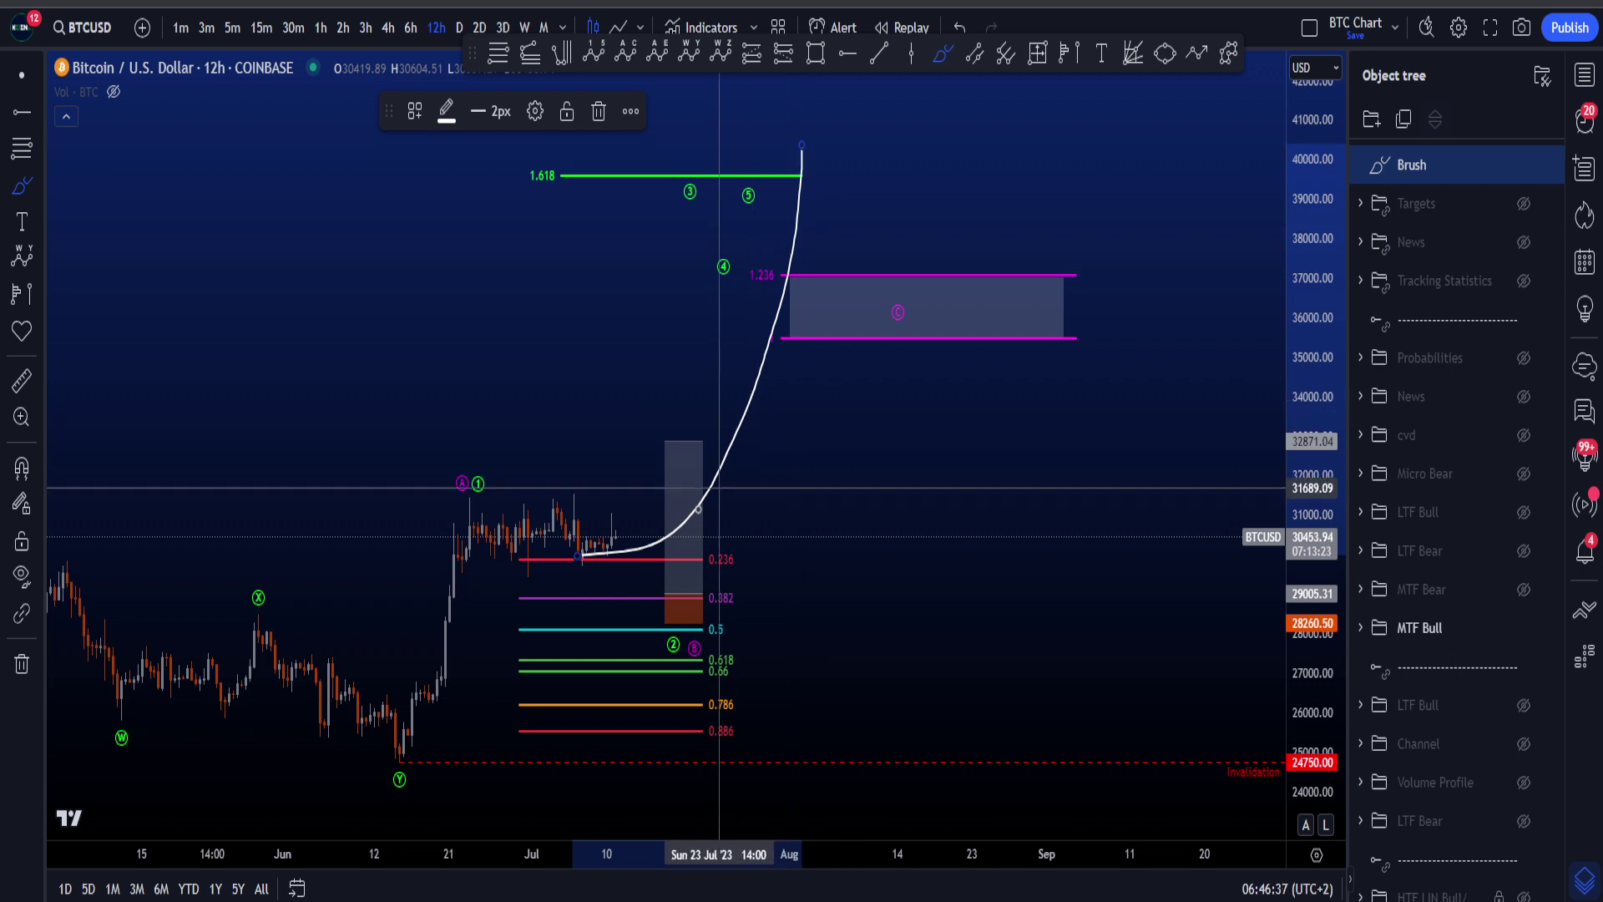
{"action": "key", "text": "ctrl+z"}
{"action": "mouse_move", "coordinate": [609, 553]}
{"action": "left_mouse_down"}
{"action": "mouse_move", "coordinate": [751, 467]}
{"action": "mouse_move", "coordinate": [887, 309]}
{"action": "left_mouse_up"}
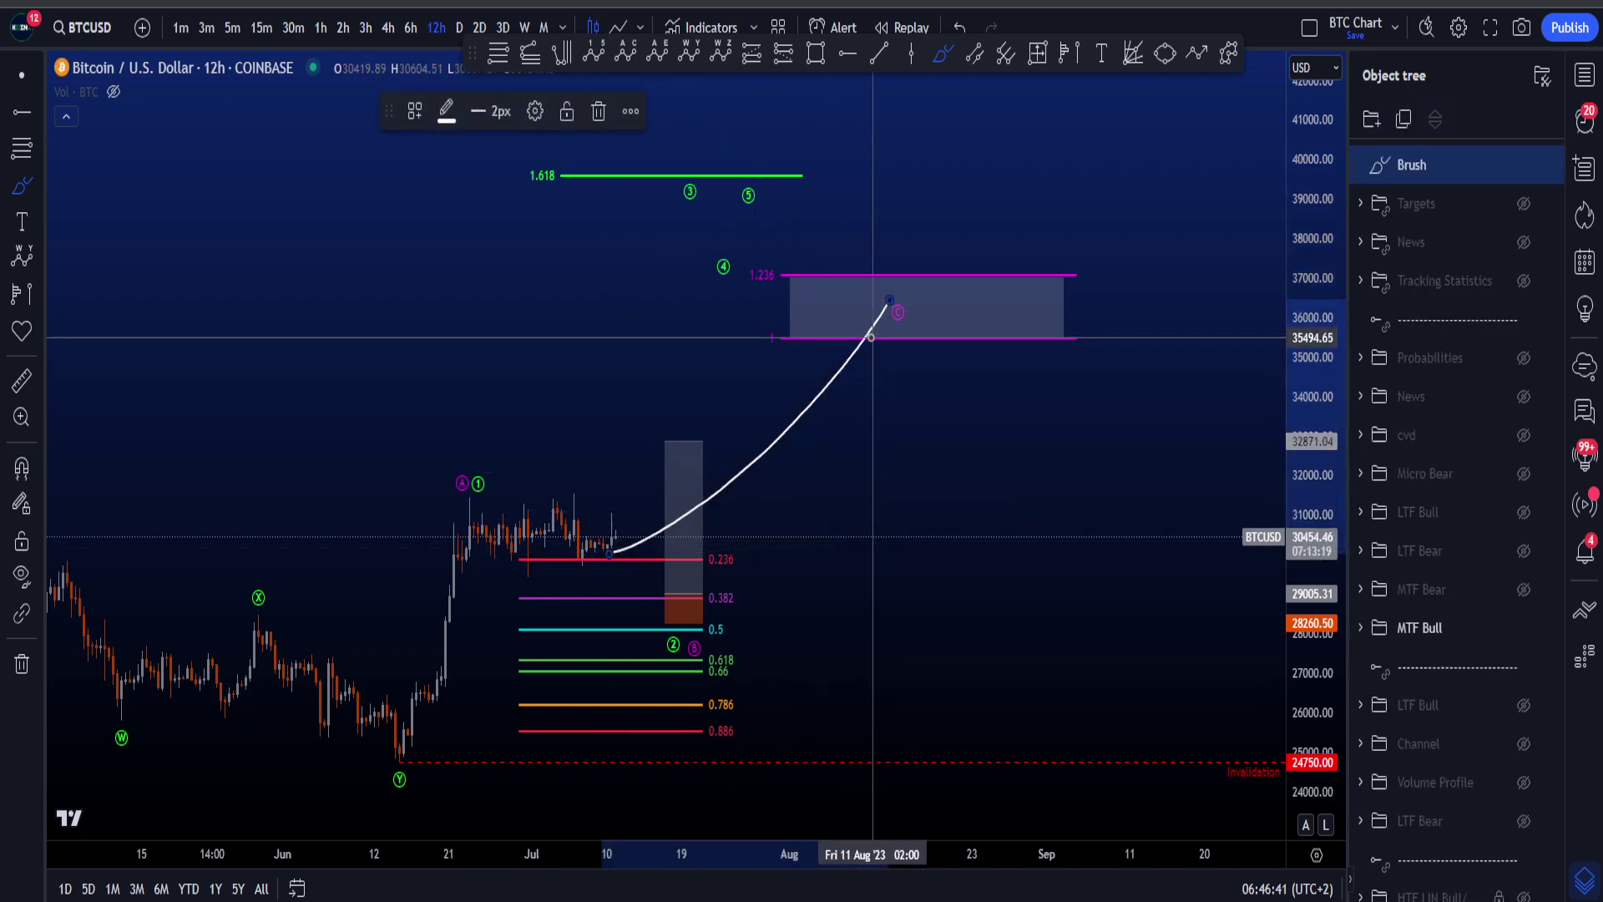
{"action": "key", "text": "ctrl+z"}
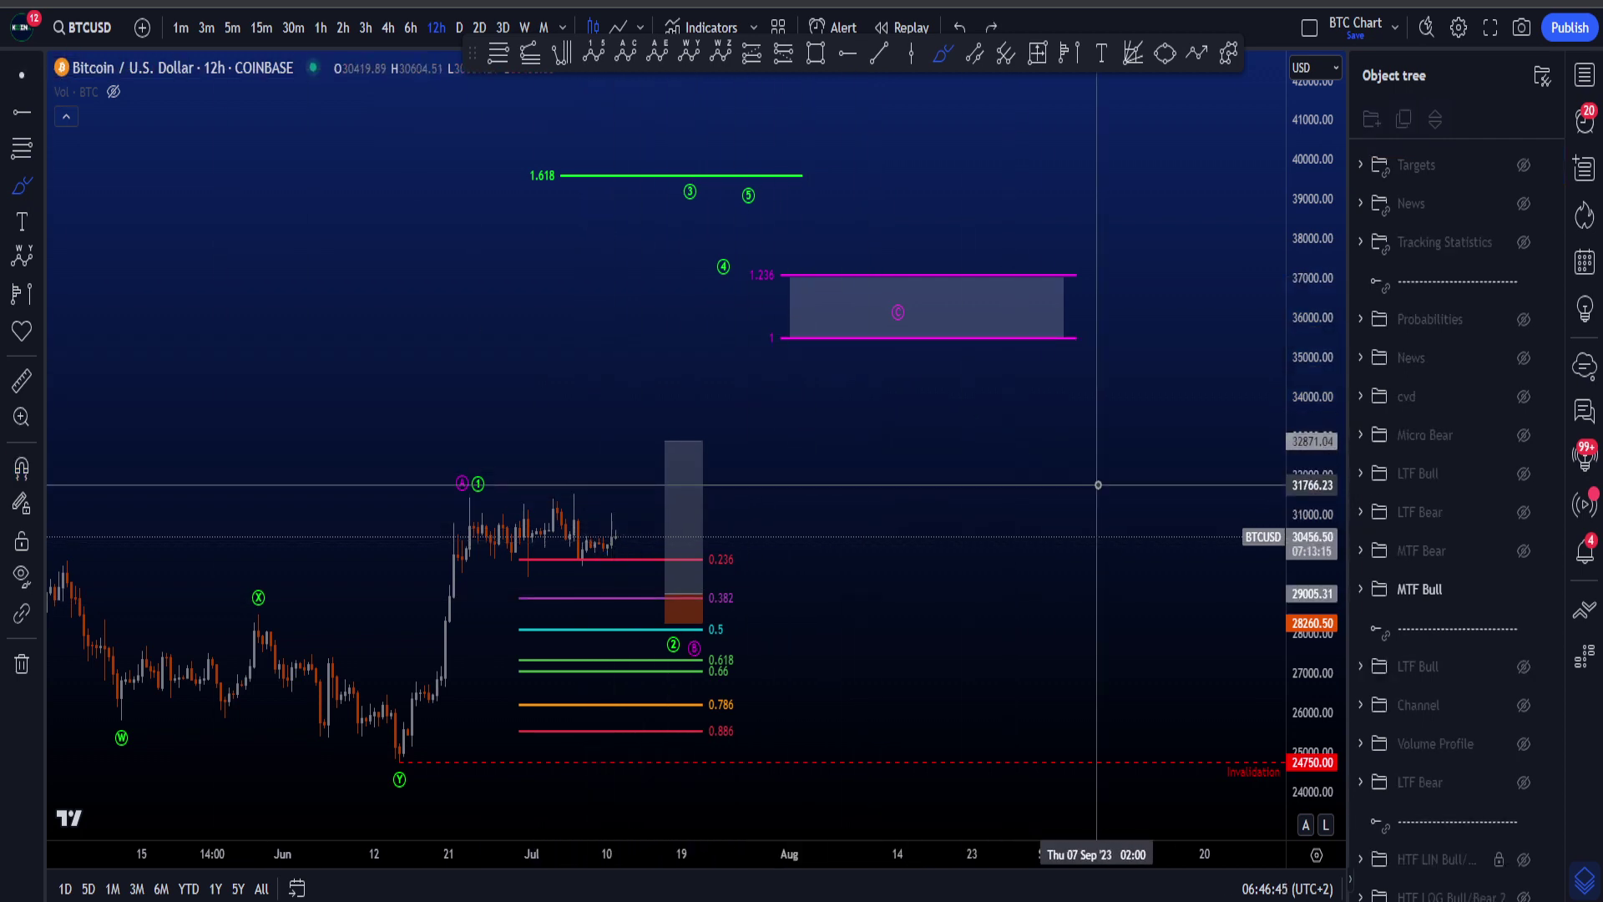
Step: Hide the MTF Bull drawing group, show the MTF Bear group, and leave the brush tool
{"action": "scroll", "coordinate": [1227, 524], "scroll_direction": "down", "scroll_amount": 1}
{"action": "scroll", "coordinate": [1309, 529], "scroll_direction": "down", "scroll_amount": 1}
{"action": "left_click", "coordinate": [1524, 590]}
{"action": "left_click", "coordinate": [1524, 550]}
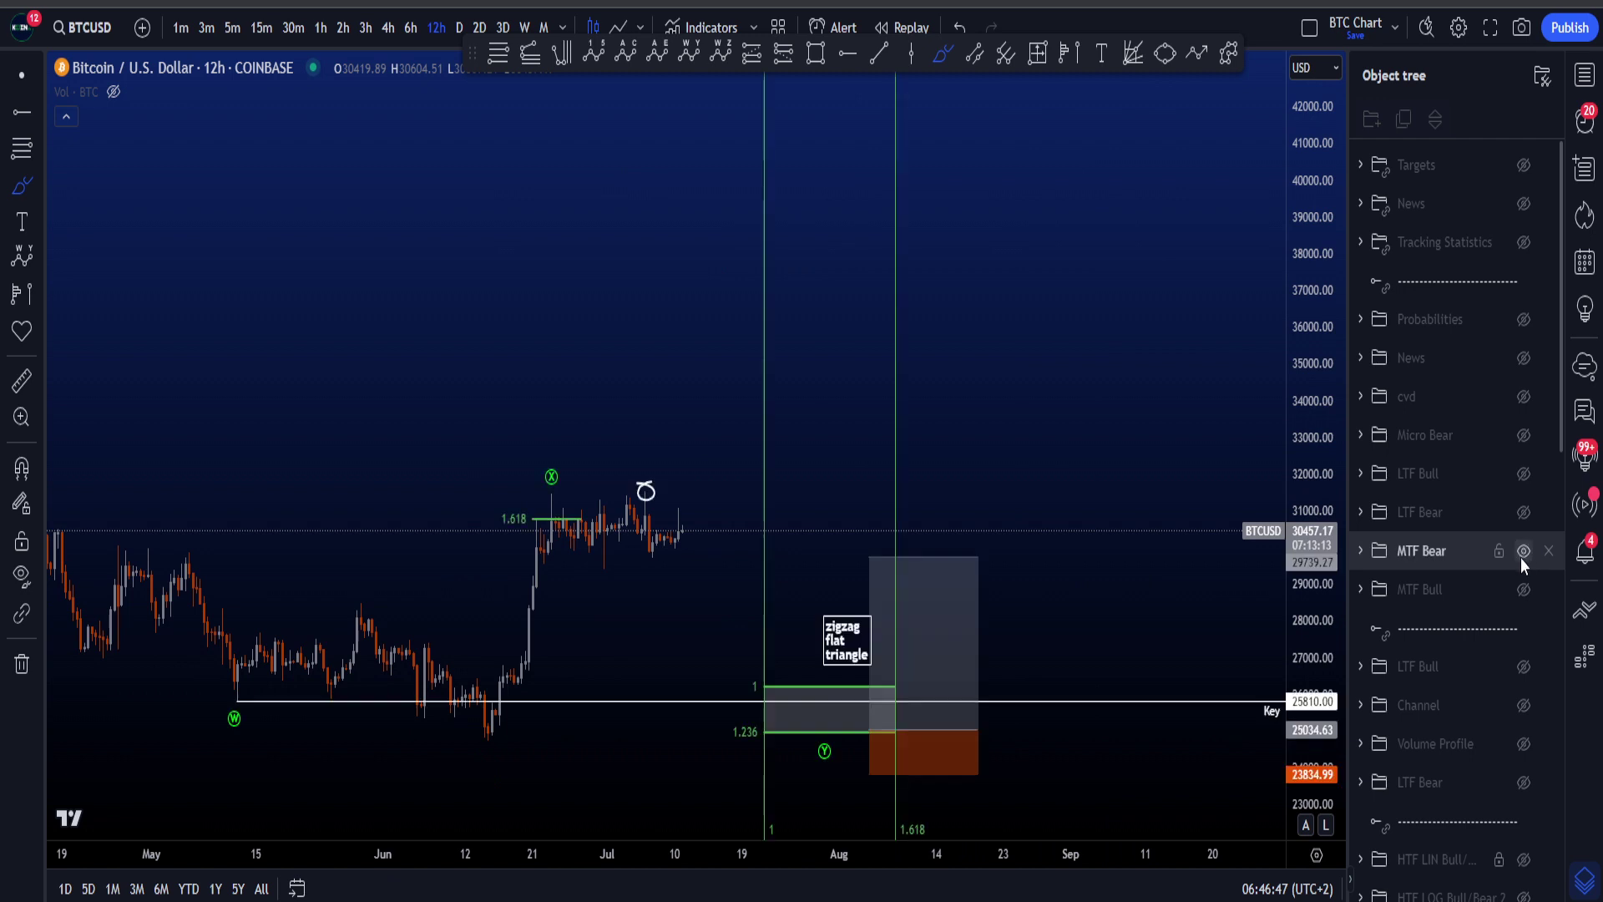
{"action": "left_click", "coordinate": [32, 102]}
{"action": "left_click", "coordinate": [25, 79]}
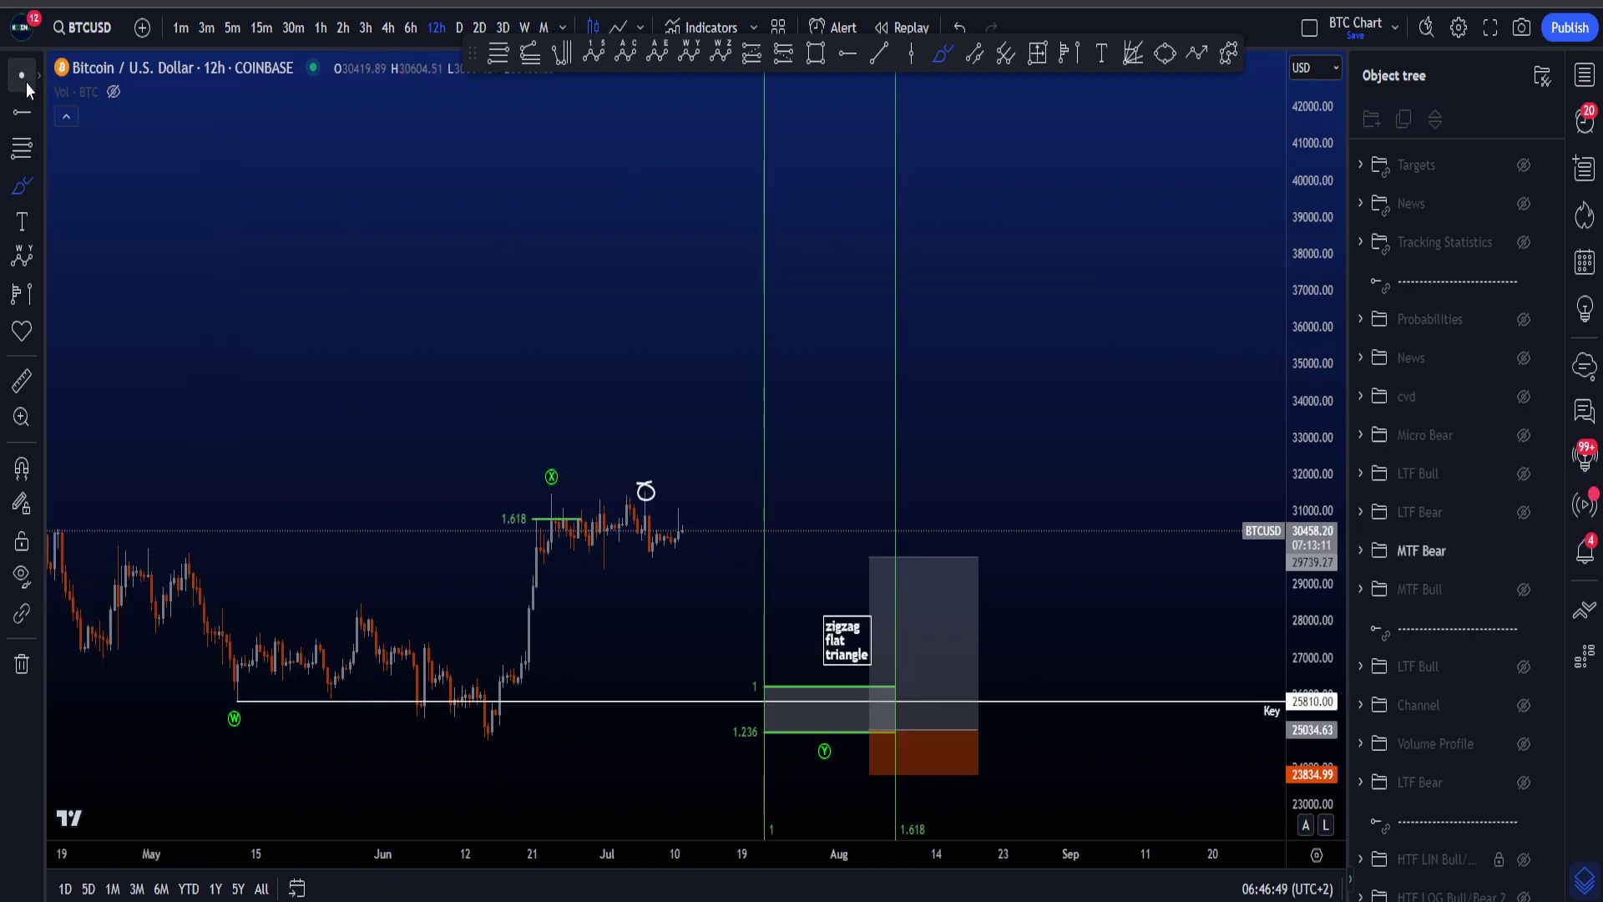
Step: Circle the wave Y target box and mark its 1 and 1.236 extension levels with the brush, undoing the strokes
{"action": "left_click_drag", "start_coordinate": [651, 427], "coordinate": [745, 430]}
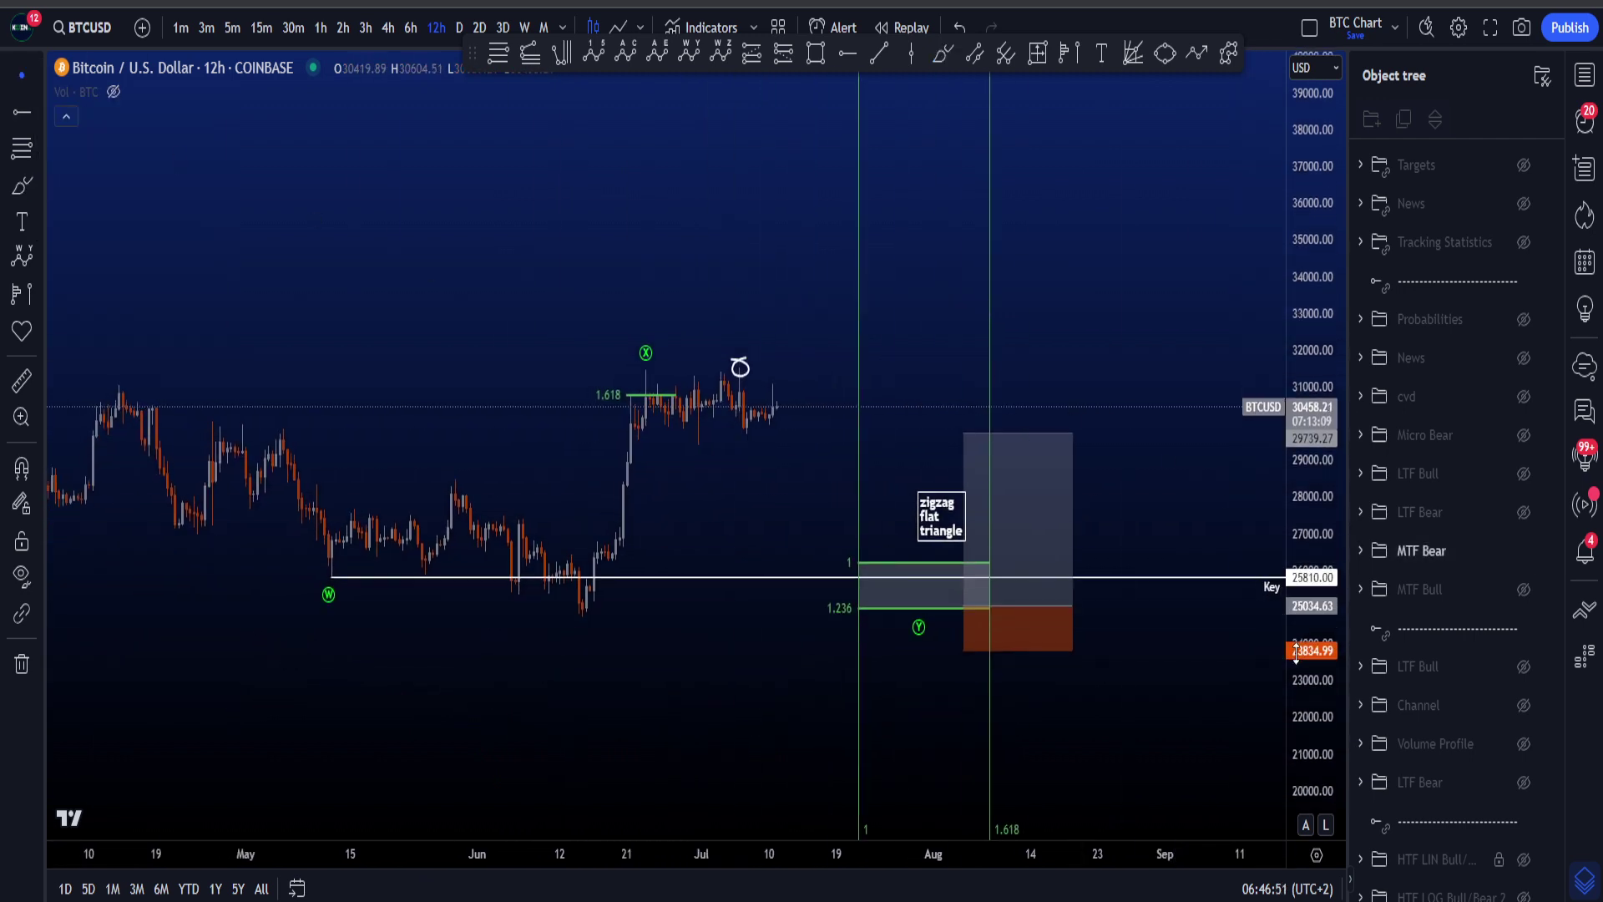
{"action": "mouse_move", "coordinate": [177, 415]}
{"action": "left_mouse_down"}
{"action": "mouse_move", "coordinate": [261, 474]}
{"action": "mouse_move", "coordinate": [725, 368]}
{"action": "mouse_move", "coordinate": [903, 590]}
{"action": "mouse_move", "coordinate": [831, 614]}
{"action": "mouse_move", "coordinate": [1001, 654]}
{"action": "left_mouse_up"}
{"action": "key", "text": "ctrl+z"}
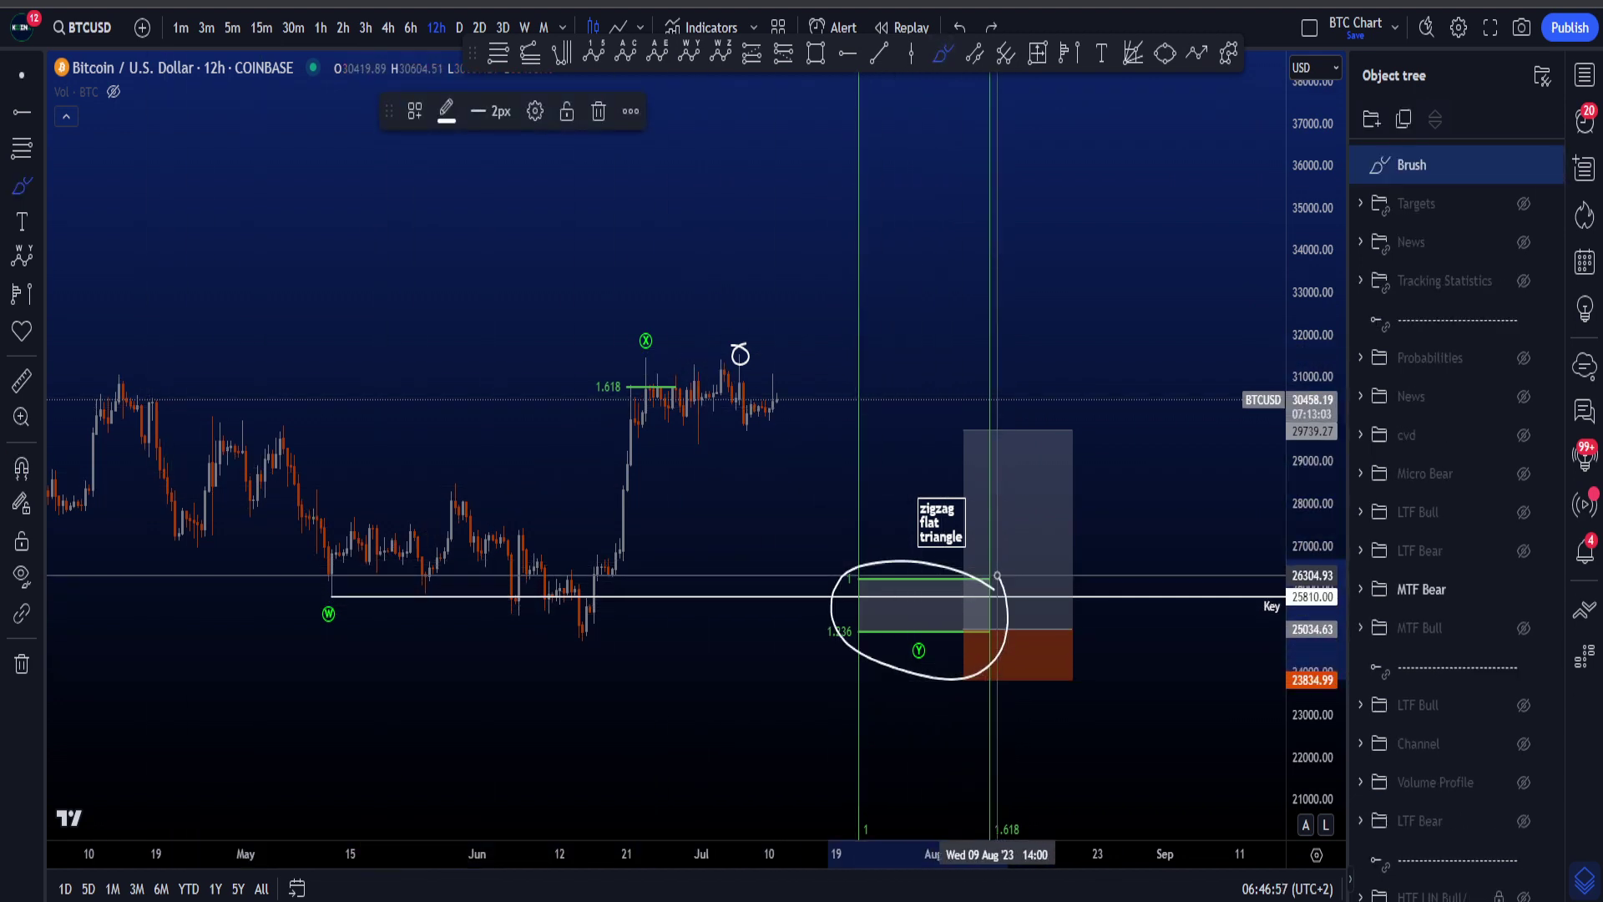
{"action": "key", "text": "ctrl+z"}
{"action": "mouse_move", "coordinate": [847, 573]}
{"action": "left_mouse_down"}
{"action": "mouse_move", "coordinate": [833, 641]}
{"action": "mouse_move", "coordinate": [853, 623]}
{"action": "left_mouse_up"}
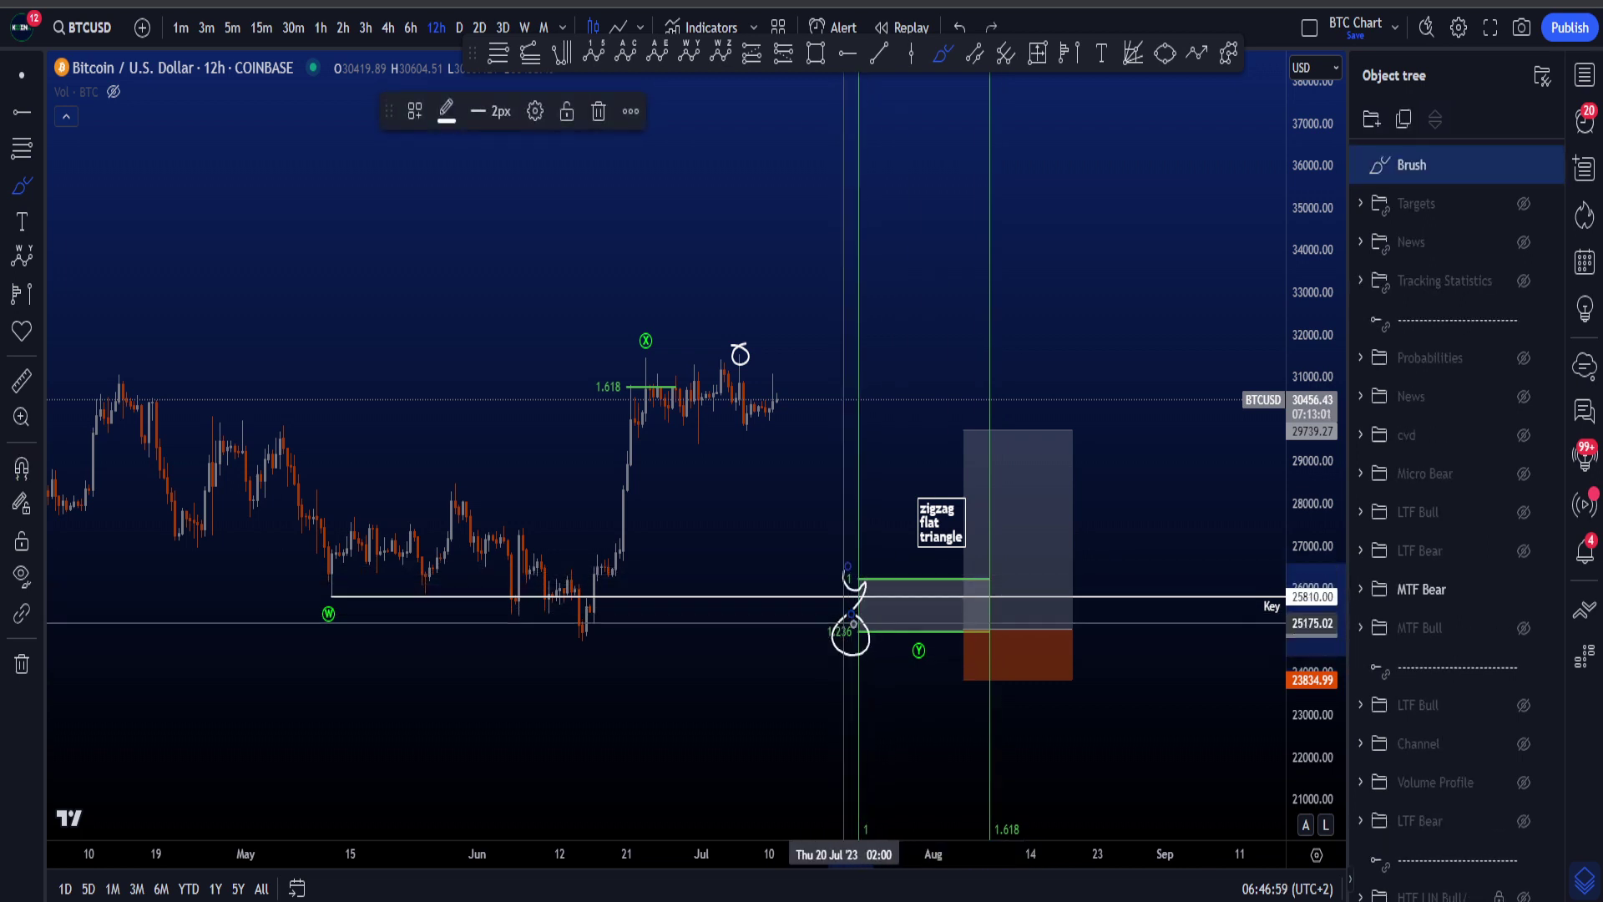
{"action": "key", "text": "ctrl+z"}
Step: Trace the swing up to wave X, circle the wave Y target, and circle the May–June lows around the Key line, undoing each stroke
{"action": "mouse_move", "coordinate": [162, 378]}
{"action": "left_mouse_down"}
{"action": "mouse_move", "coordinate": [100, 383]}
{"action": "mouse_move", "coordinate": [328, 614]}
{"action": "mouse_move", "coordinate": [653, 356]}
{"action": "left_mouse_up"}
{"action": "key", "text": "ctrl+z"}
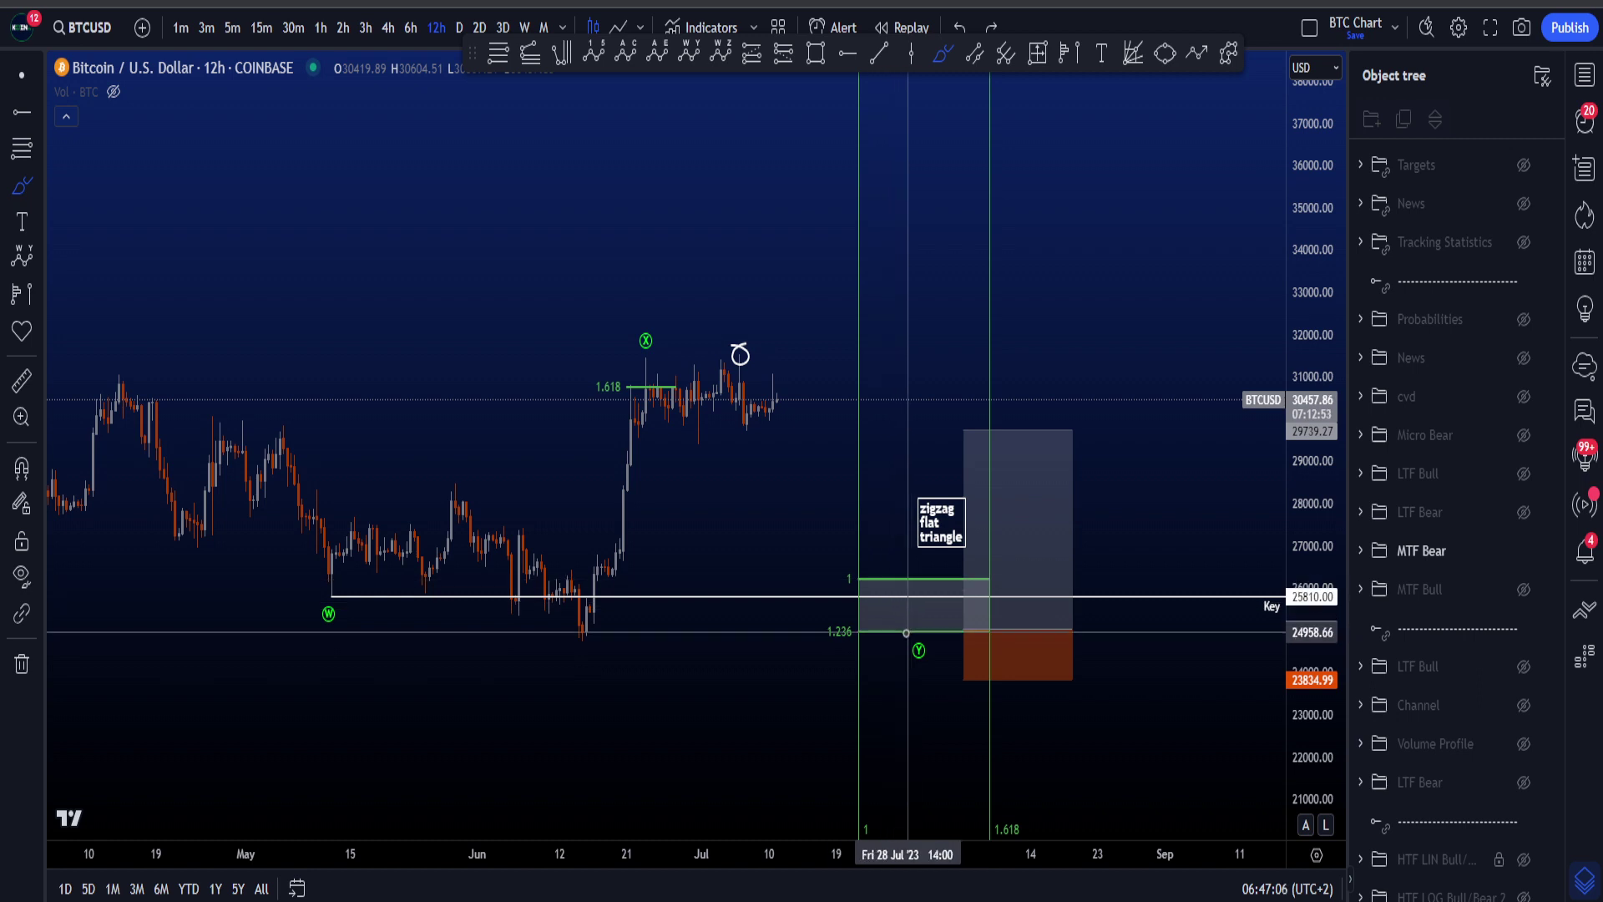
{"action": "mouse_move", "coordinate": [809, 637]}
{"action": "left_mouse_down"}
{"action": "mouse_move", "coordinate": [877, 653]}
{"action": "mouse_move", "coordinate": [800, 623]}
{"action": "left_mouse_up"}
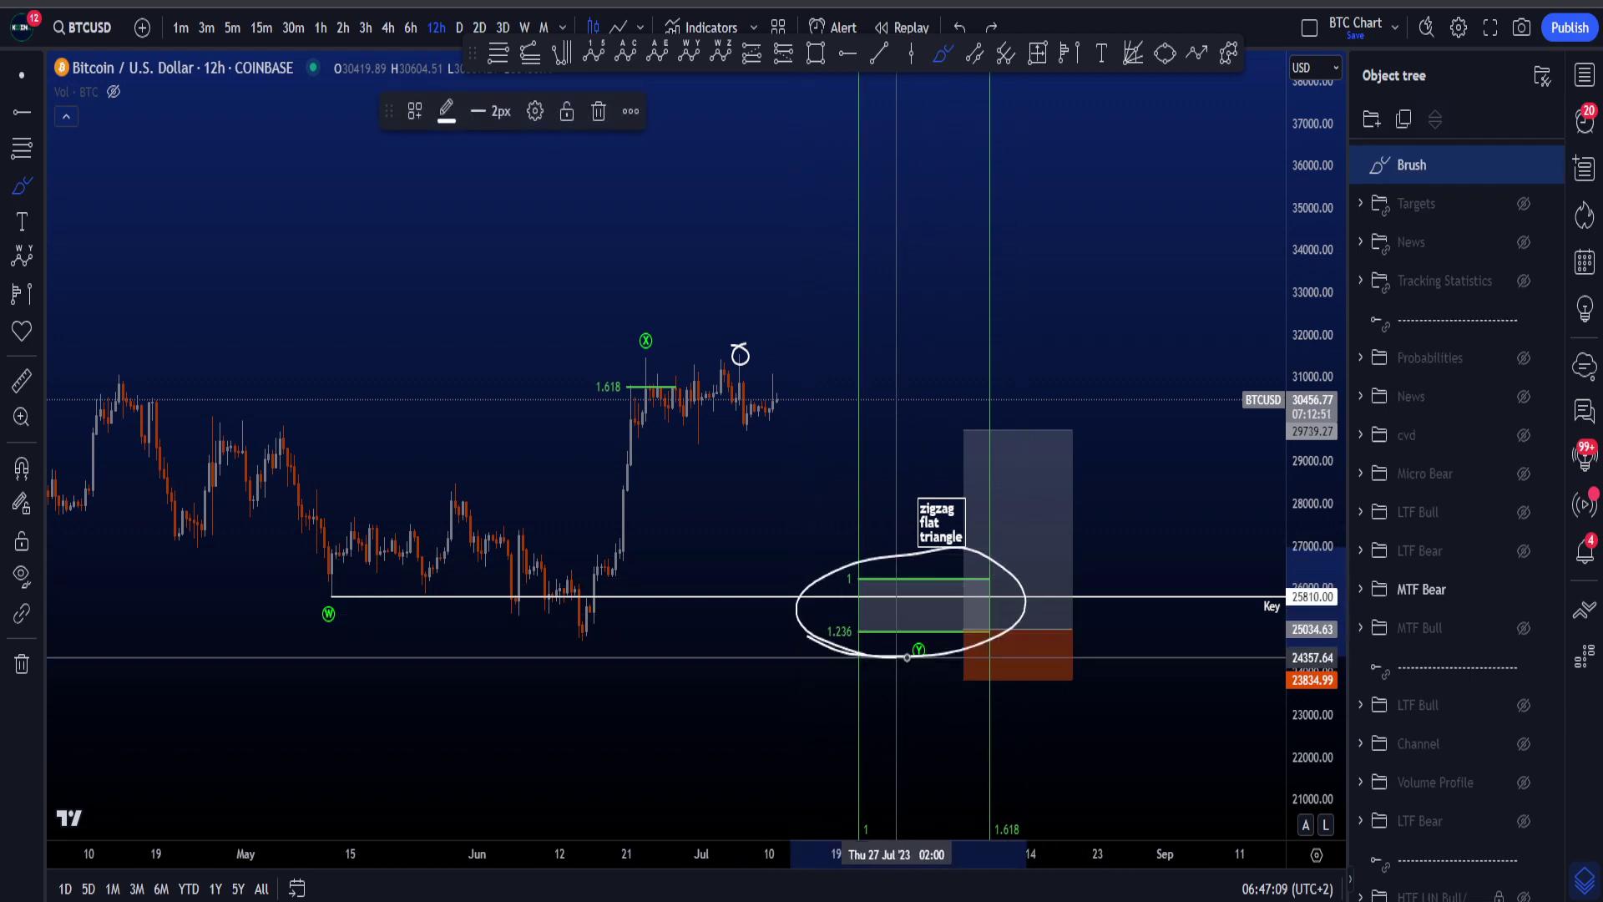
{"action": "key", "text": "ctrl+z"}
{"action": "mouse_move", "coordinate": [649, 595]}
{"action": "left_mouse_down"}
{"action": "mouse_move", "coordinate": [288, 563]}
{"action": "mouse_move", "coordinate": [650, 628]}
{"action": "left_mouse_up"}
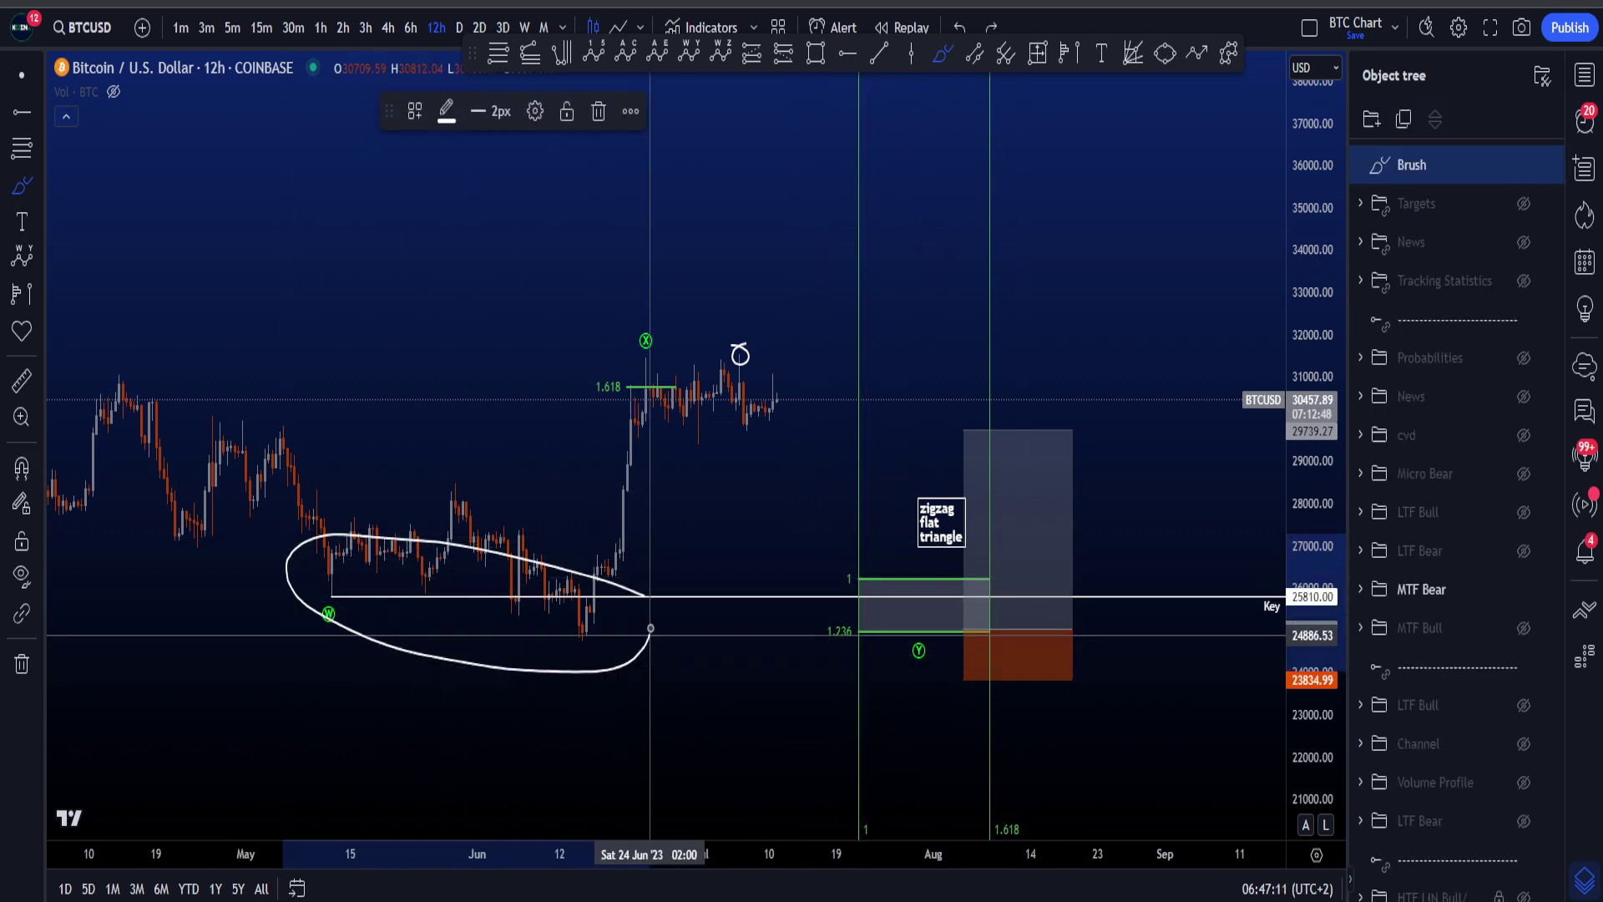
{"action": "key", "text": "ctrl+z"}
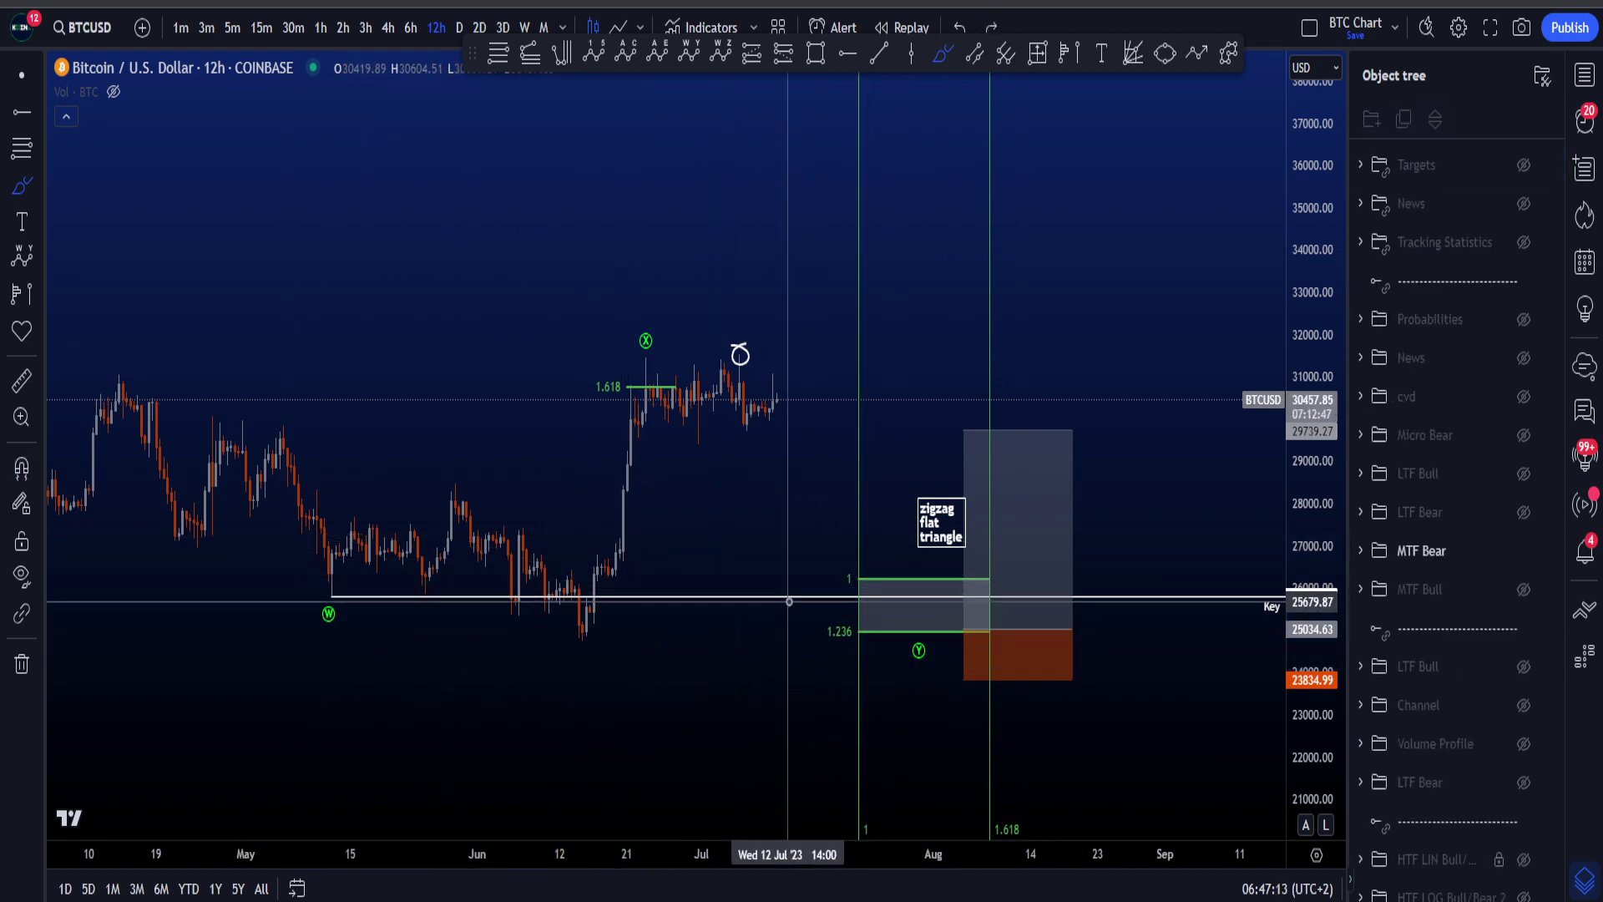
Step: Mark the wave Y target box again and loop repeatedly around the lows at the Key line, undoing both strokes
{"action": "mouse_move", "coordinate": [983, 568]}
{"action": "left_mouse_down"}
{"action": "mouse_move", "coordinate": [1011, 610]}
{"action": "mouse_move", "coordinate": [938, 664]}
{"action": "mouse_move", "coordinate": [894, 623]}
{"action": "left_mouse_up"}
{"action": "key", "text": "ctrl+z"}
{"action": "mouse_move", "coordinate": [664, 591]}
{"action": "left_mouse_down"}
{"action": "mouse_move", "coordinate": [329, 566]}
{"action": "mouse_move", "coordinate": [668, 568]}
{"action": "mouse_move", "coordinate": [280, 591]}
{"action": "mouse_move", "coordinate": [659, 577]}
{"action": "mouse_move", "coordinate": [305, 597]}
{"action": "mouse_move", "coordinate": [660, 603]}
{"action": "left_mouse_up"}
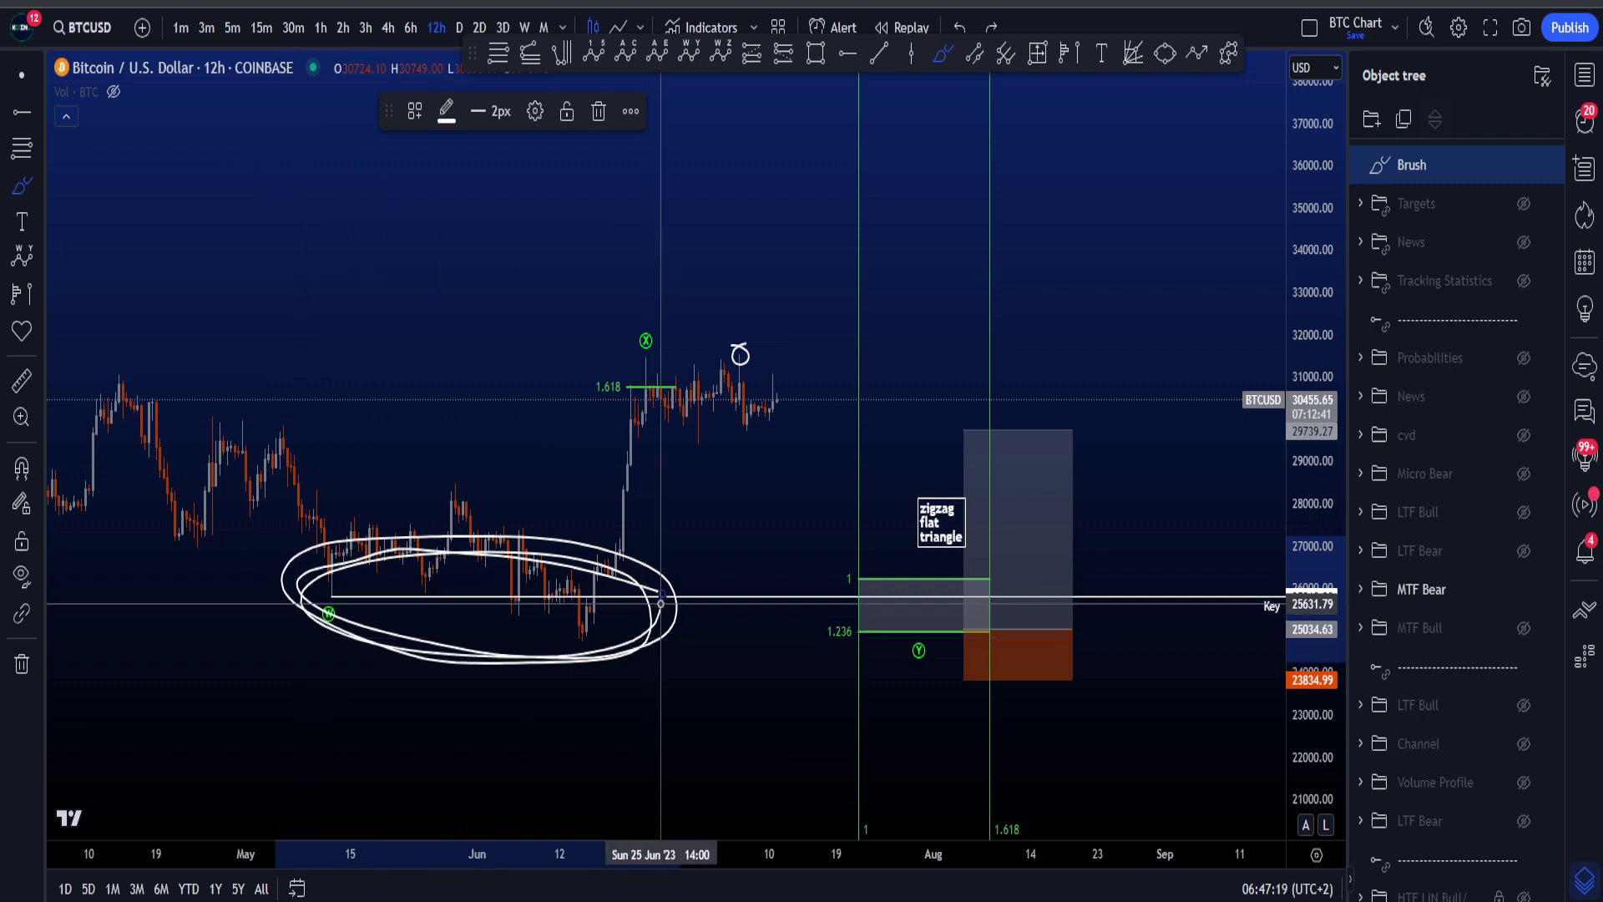
{"action": "key", "text": "ctrl+z"}
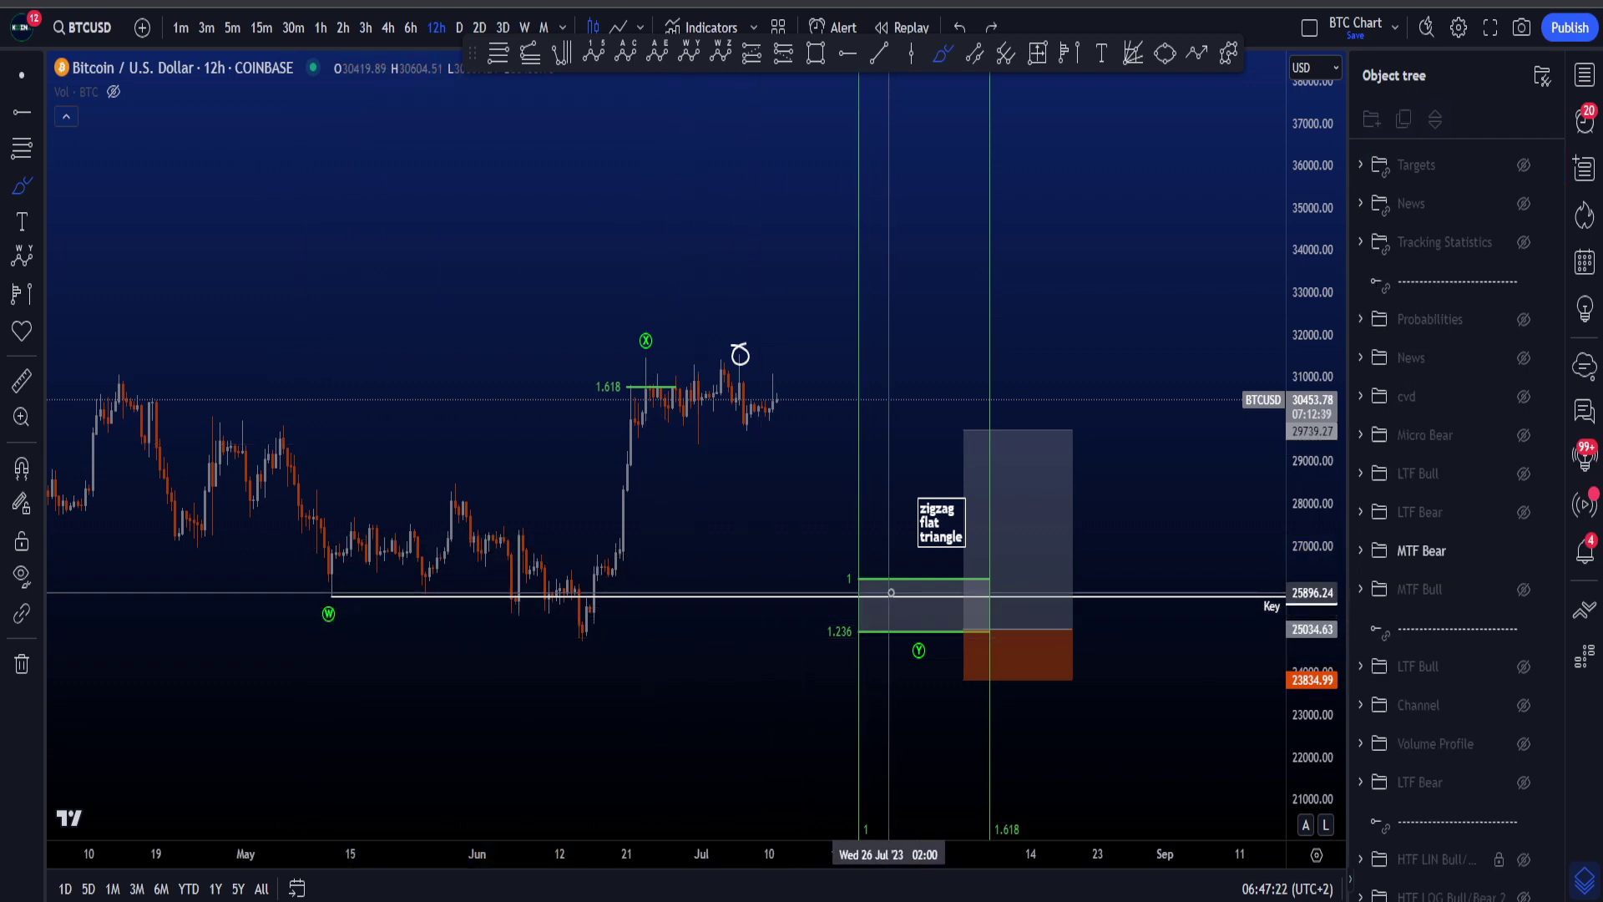
Step: Brush a path from the wave X high down to the wave Y target, undo it, and sketch a V-shaped curve beneath the recent candles
{"action": "scroll", "coordinate": [919, 594], "scroll_direction": "up", "scroll_amount": 1}
{"action": "left_click_drag", "start_coordinate": [1321, 735], "coordinate": [1320, 699]}
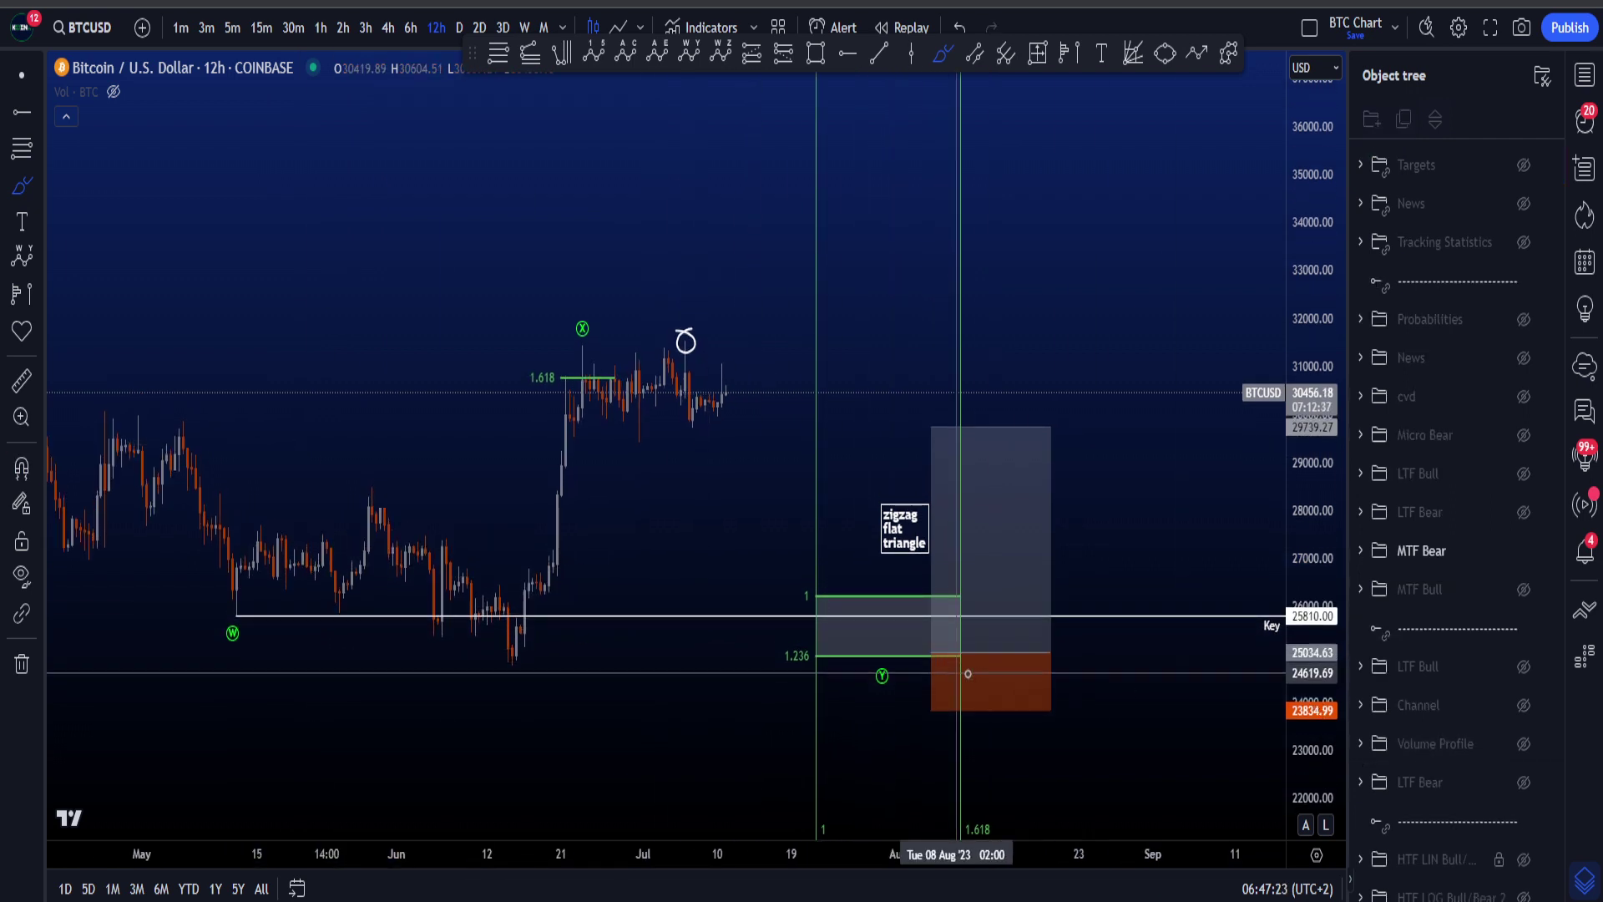
{"action": "mouse_move", "coordinate": [827, 575]}
{"action": "left_mouse_down"}
{"action": "mouse_move", "coordinate": [876, 573]}
{"action": "mouse_move", "coordinate": [830, 491]}
{"action": "mouse_move", "coordinate": [869, 564]}
{"action": "left_mouse_up"}
{"action": "key", "text": "ctrl+z"}
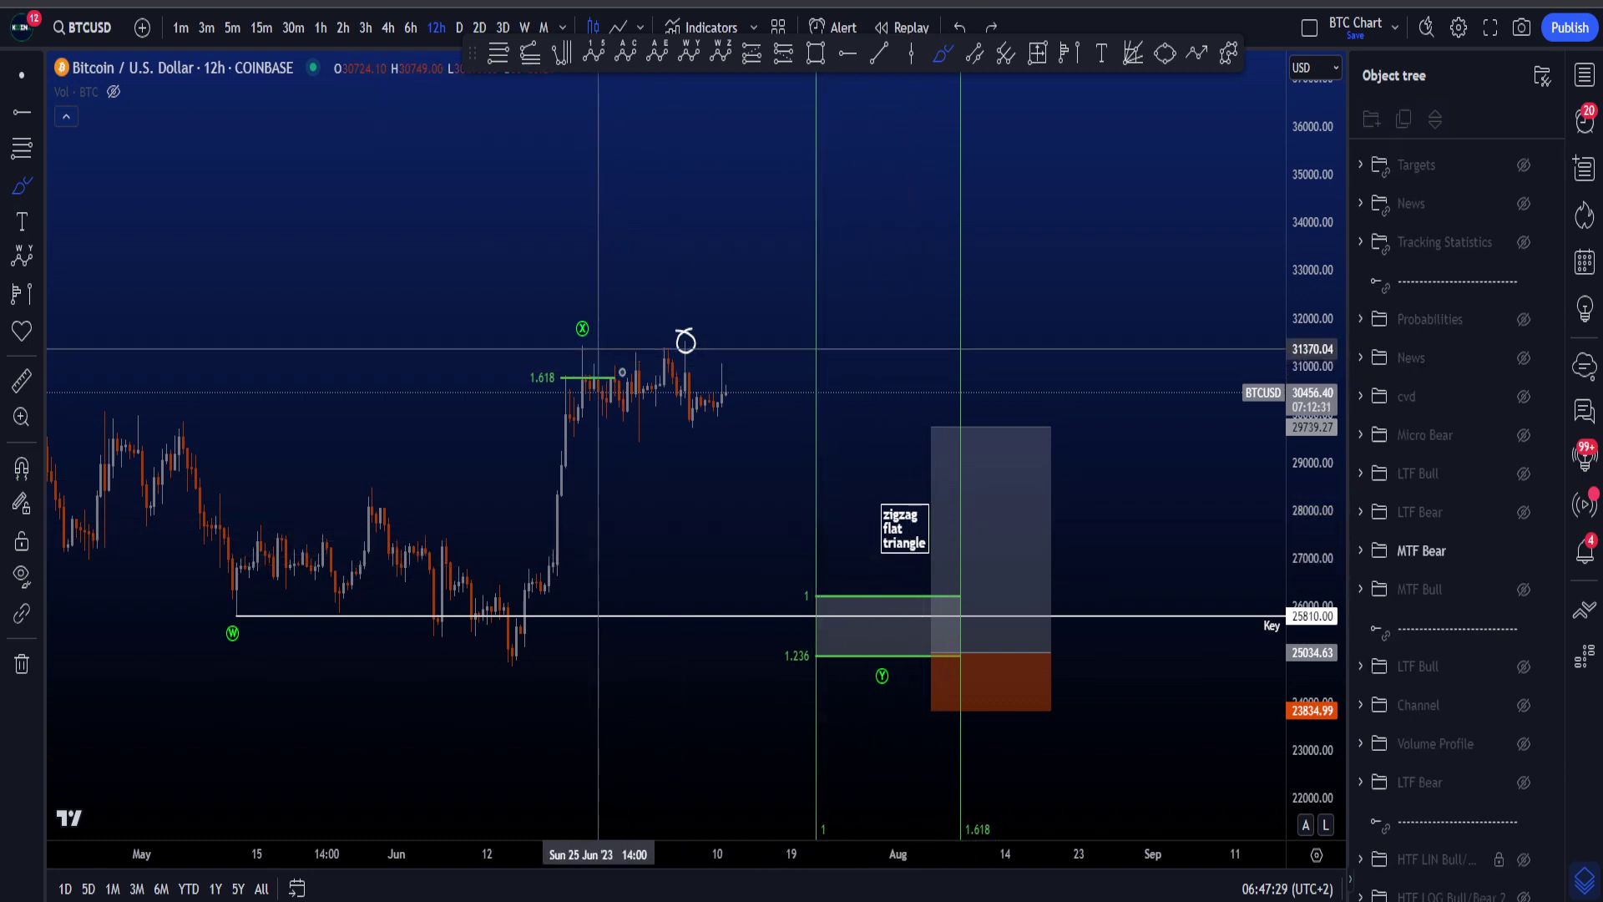
{"action": "mouse_move", "coordinate": [598, 349]}
{"action": "left_mouse_down"}
{"action": "mouse_move", "coordinate": [756, 437]}
{"action": "mouse_move", "coordinate": [823, 619]}
{"action": "left_mouse_up"}
{"action": "key", "text": "ctrl+z"}
{"action": "left_click_drag", "start_coordinate": [591, 352], "coordinate": [766, 331]}
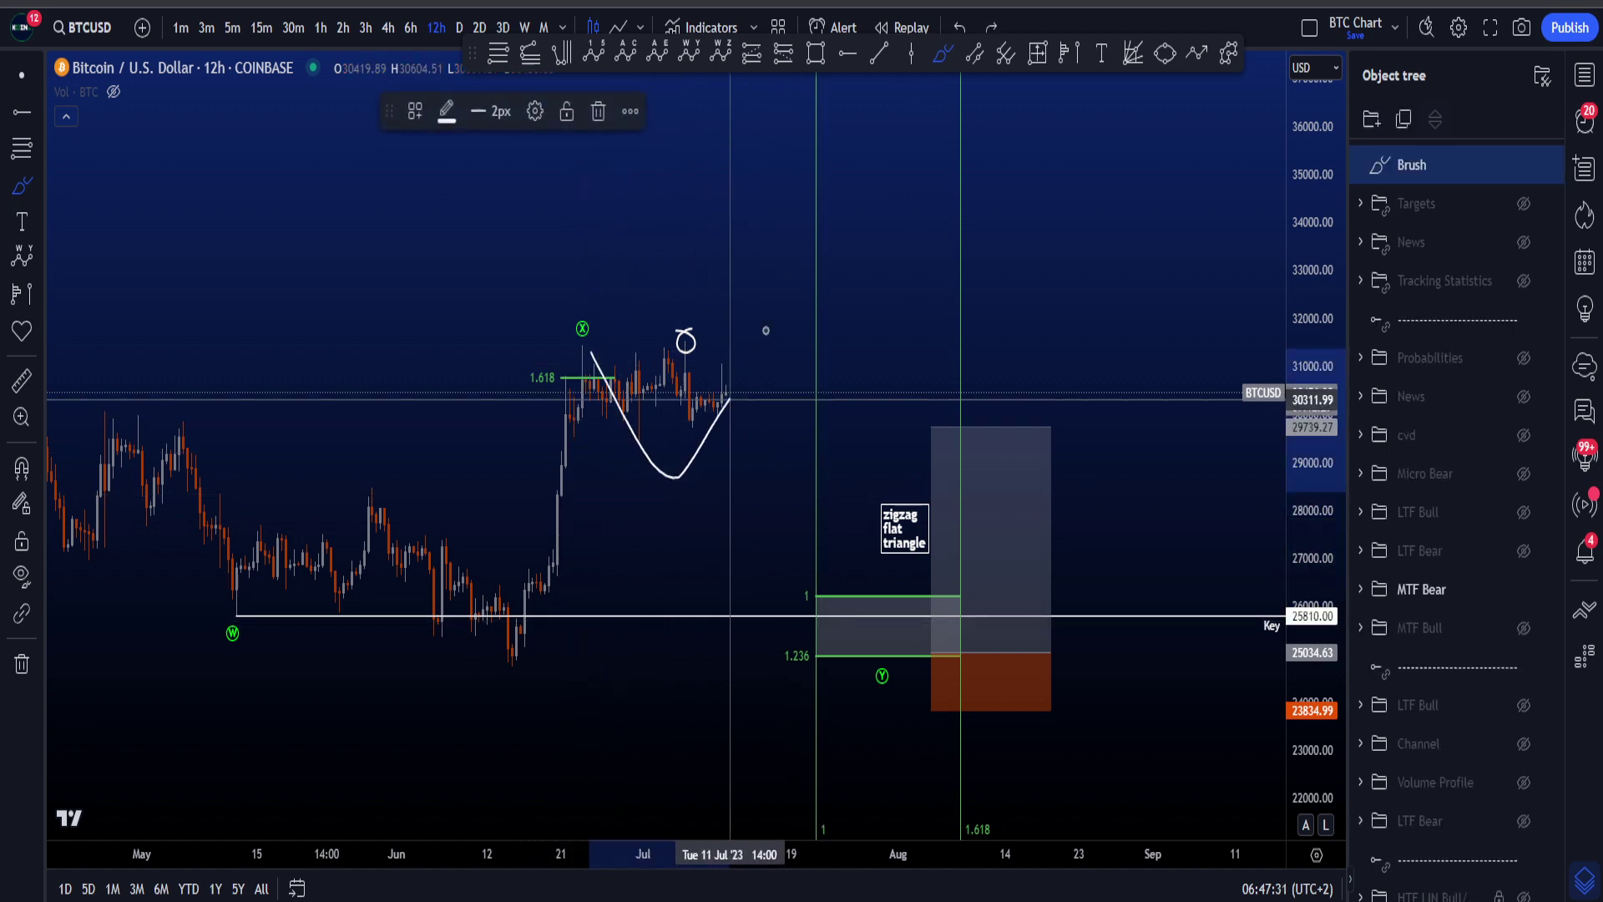
Step: Extend the brush path above wave X and down into the wave Y box, sketch two more strokes across the chart, and undo them all
{"action": "left_click_drag", "start_coordinate": [730, 400], "coordinate": [795, 261]}
{"action": "left_click_drag", "start_coordinate": [838, 477], "coordinate": [873, 607]}
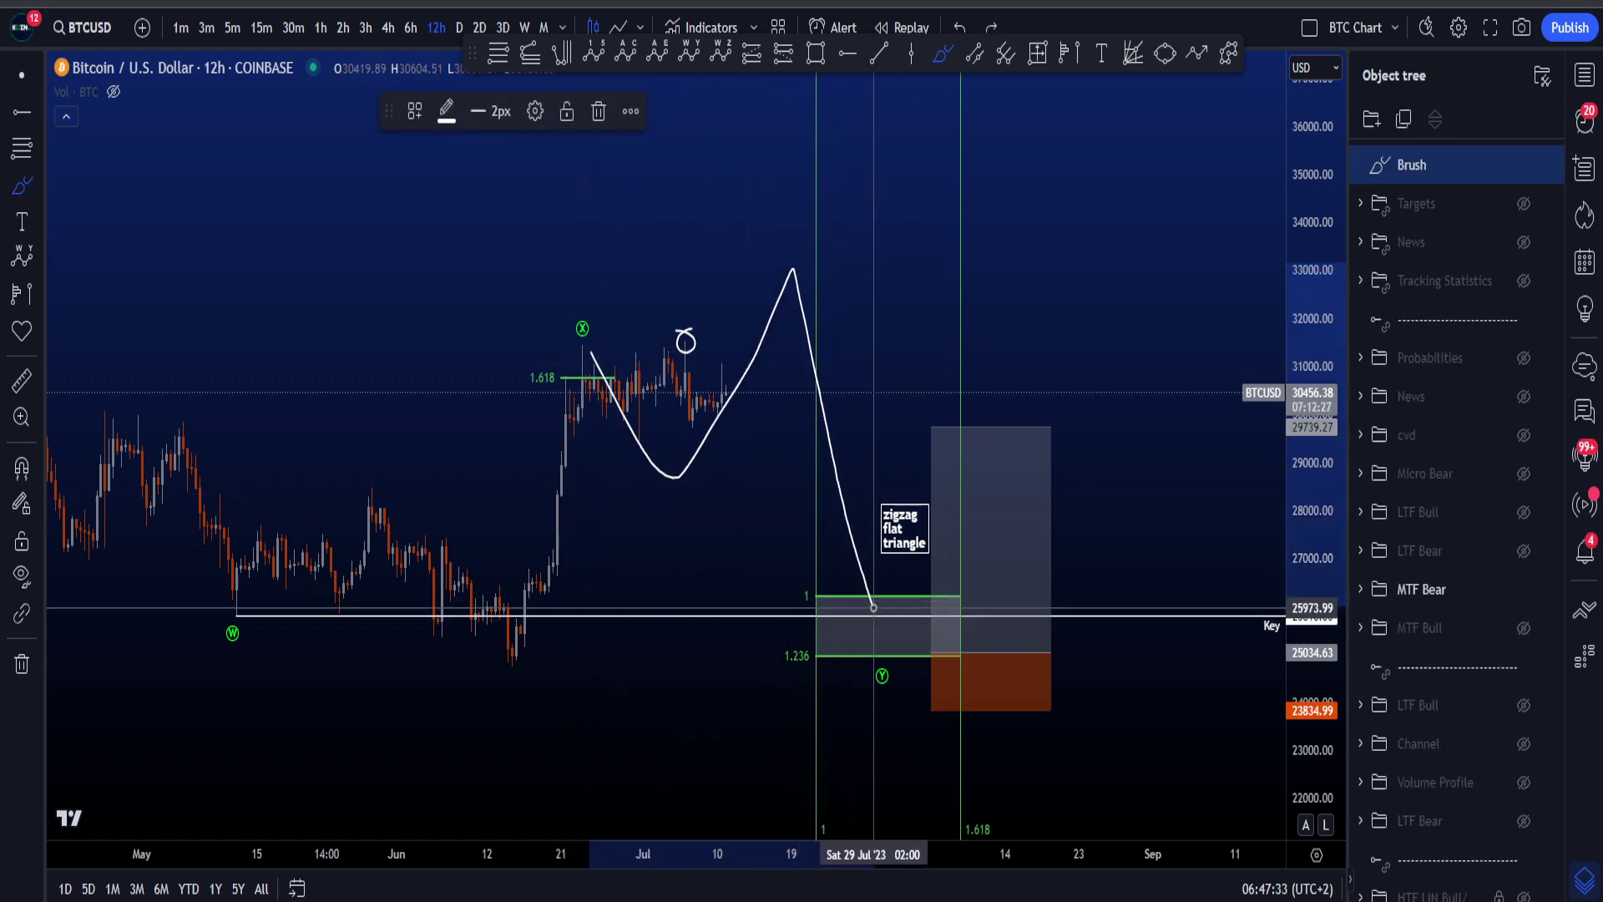
{"action": "key", "text": "ctrl+z"}
{"action": "left_click_drag", "start_coordinate": [655, 380], "coordinate": [890, 496]}
{"action": "left_click_drag", "start_coordinate": [608, 549], "coordinate": [859, 531]}
{"action": "key", "text": "ctrl+z"}
{"action": "key", "text": "ctrl+z"}
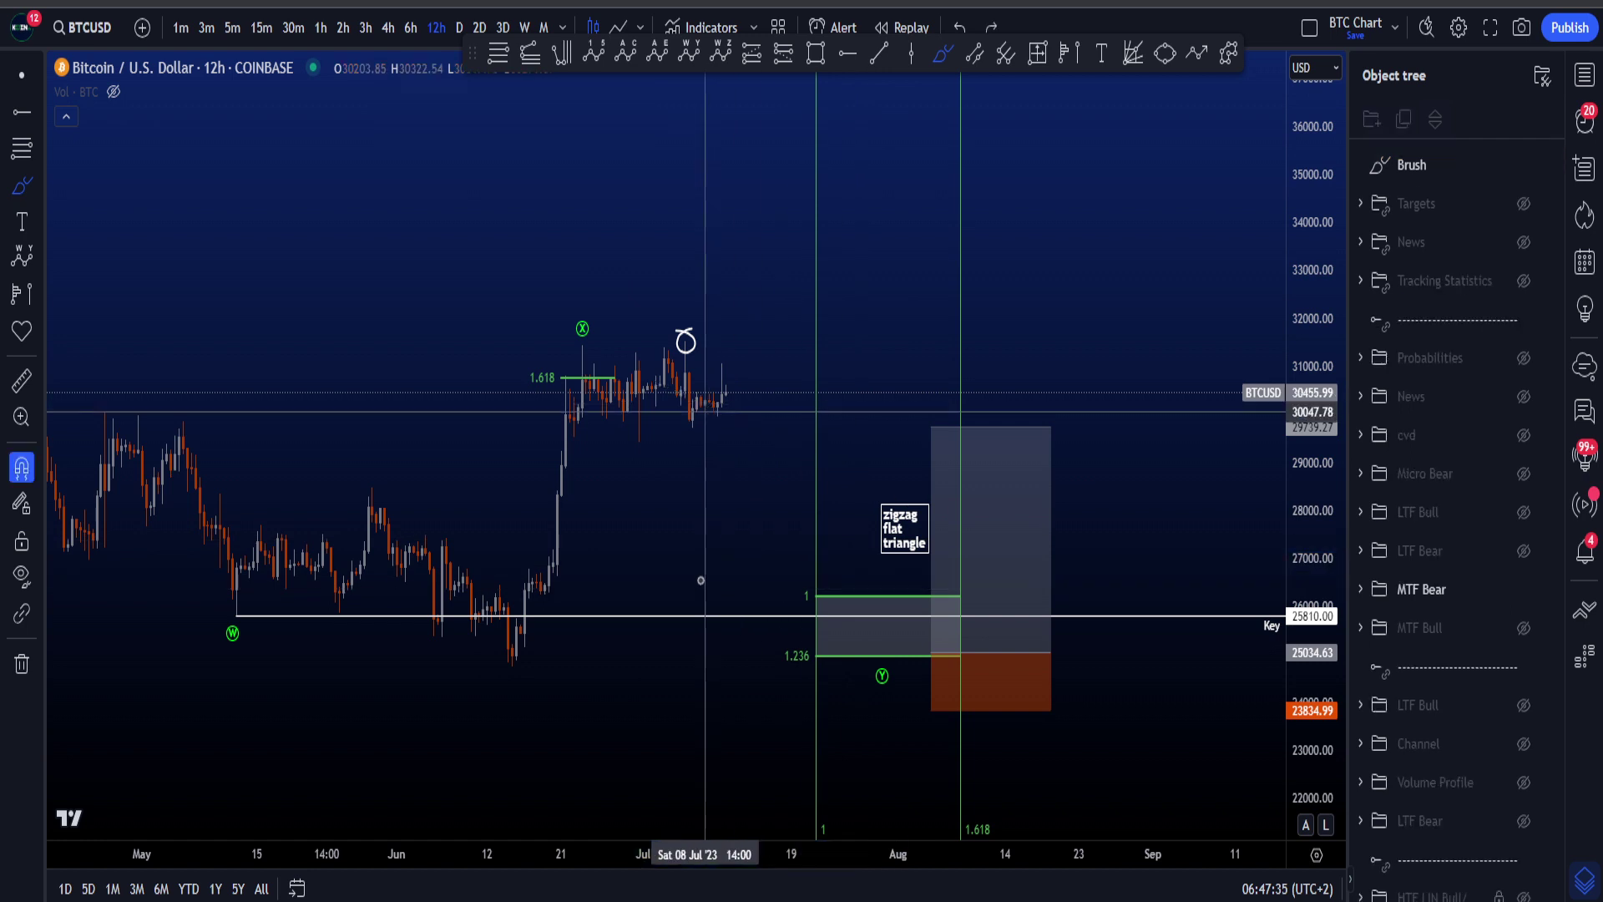
Step: Brush boundary lines above and below the price range that follows wave X, undoing both strokes
{"action": "left_click_drag", "start_coordinate": [582, 330], "coordinate": [782, 352]}
{"action": "left_click_drag", "start_coordinate": [569, 412], "coordinate": [744, 440]}
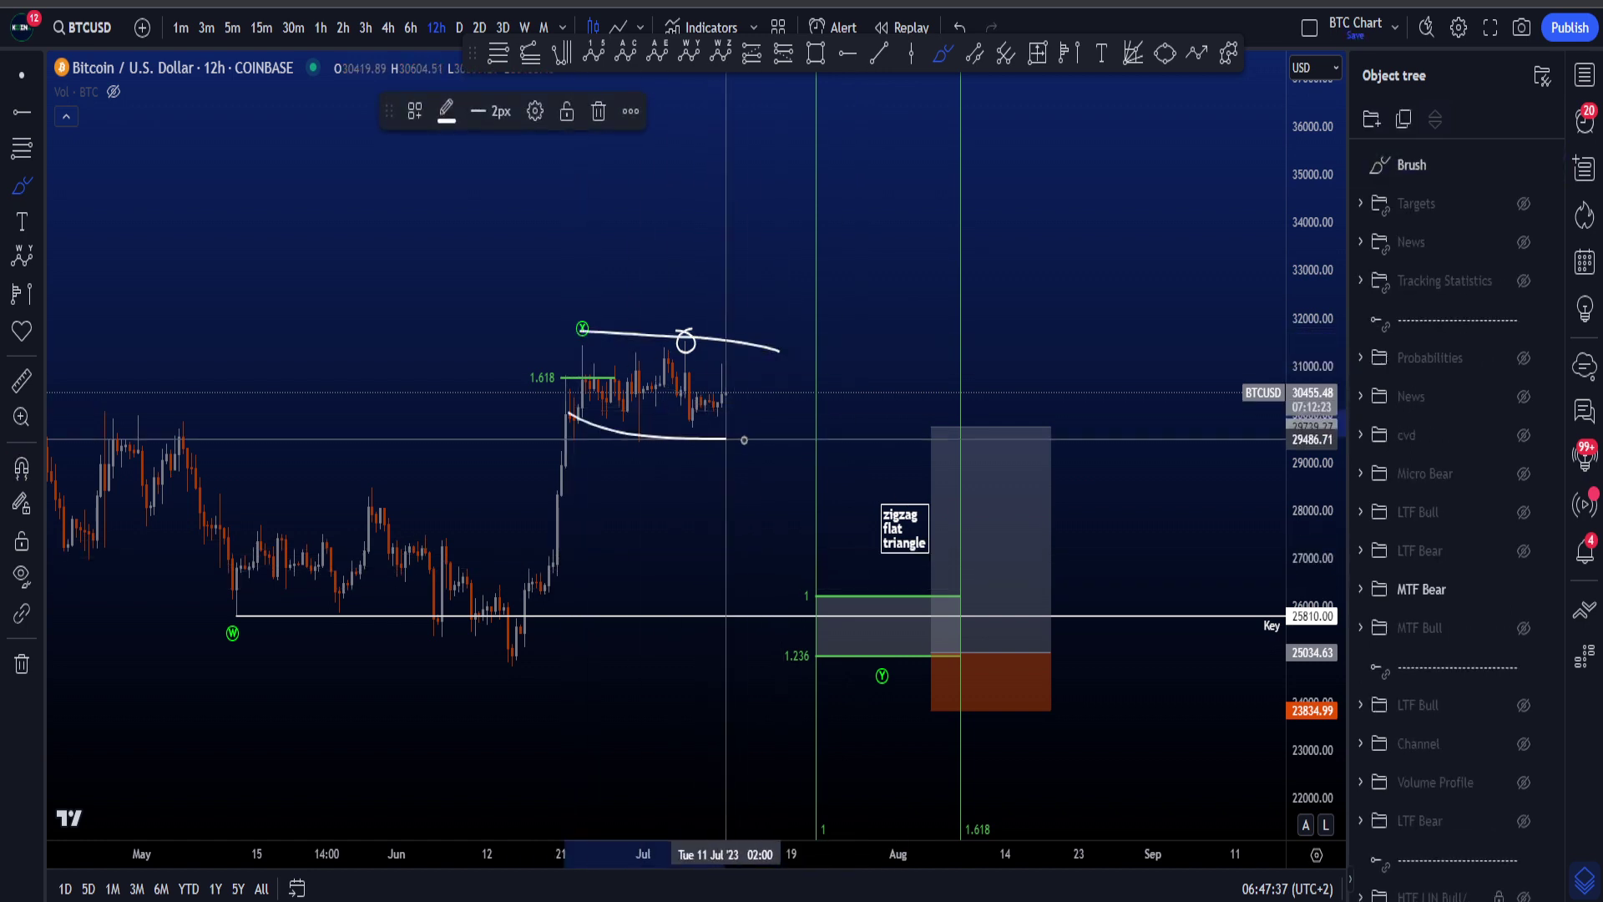
{"action": "key", "text": "ctrl+z"}
{"action": "key", "text": "ctrl+z"}
Step: Sketch a stepped decline from wave X, a path over a higher high into the wave Y box, and another stroke, undoing each
{"action": "mouse_move", "coordinate": [587, 344]}
{"action": "left_mouse_down"}
{"action": "mouse_move", "coordinate": [645, 465]}
{"action": "mouse_move", "coordinate": [791, 578]}
{"action": "left_mouse_up"}
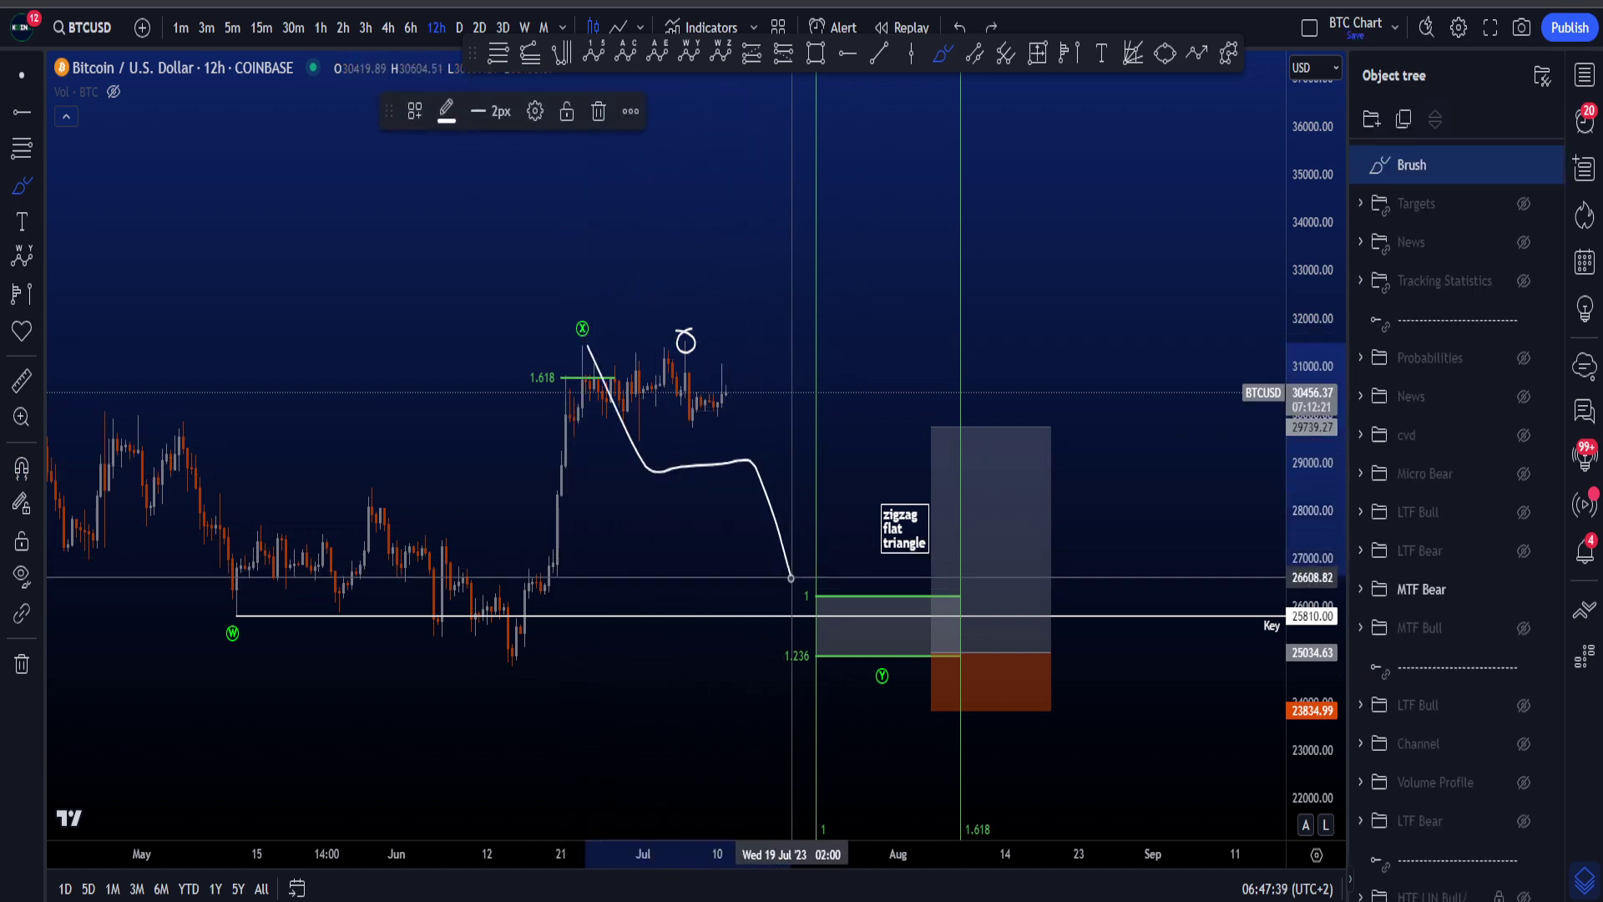
{"action": "key", "text": "ctrl+z"}
{"action": "mouse_move", "coordinate": [595, 355]}
{"action": "left_mouse_down"}
{"action": "mouse_move", "coordinate": [756, 286]}
{"action": "mouse_move", "coordinate": [816, 627]}
{"action": "left_mouse_up"}
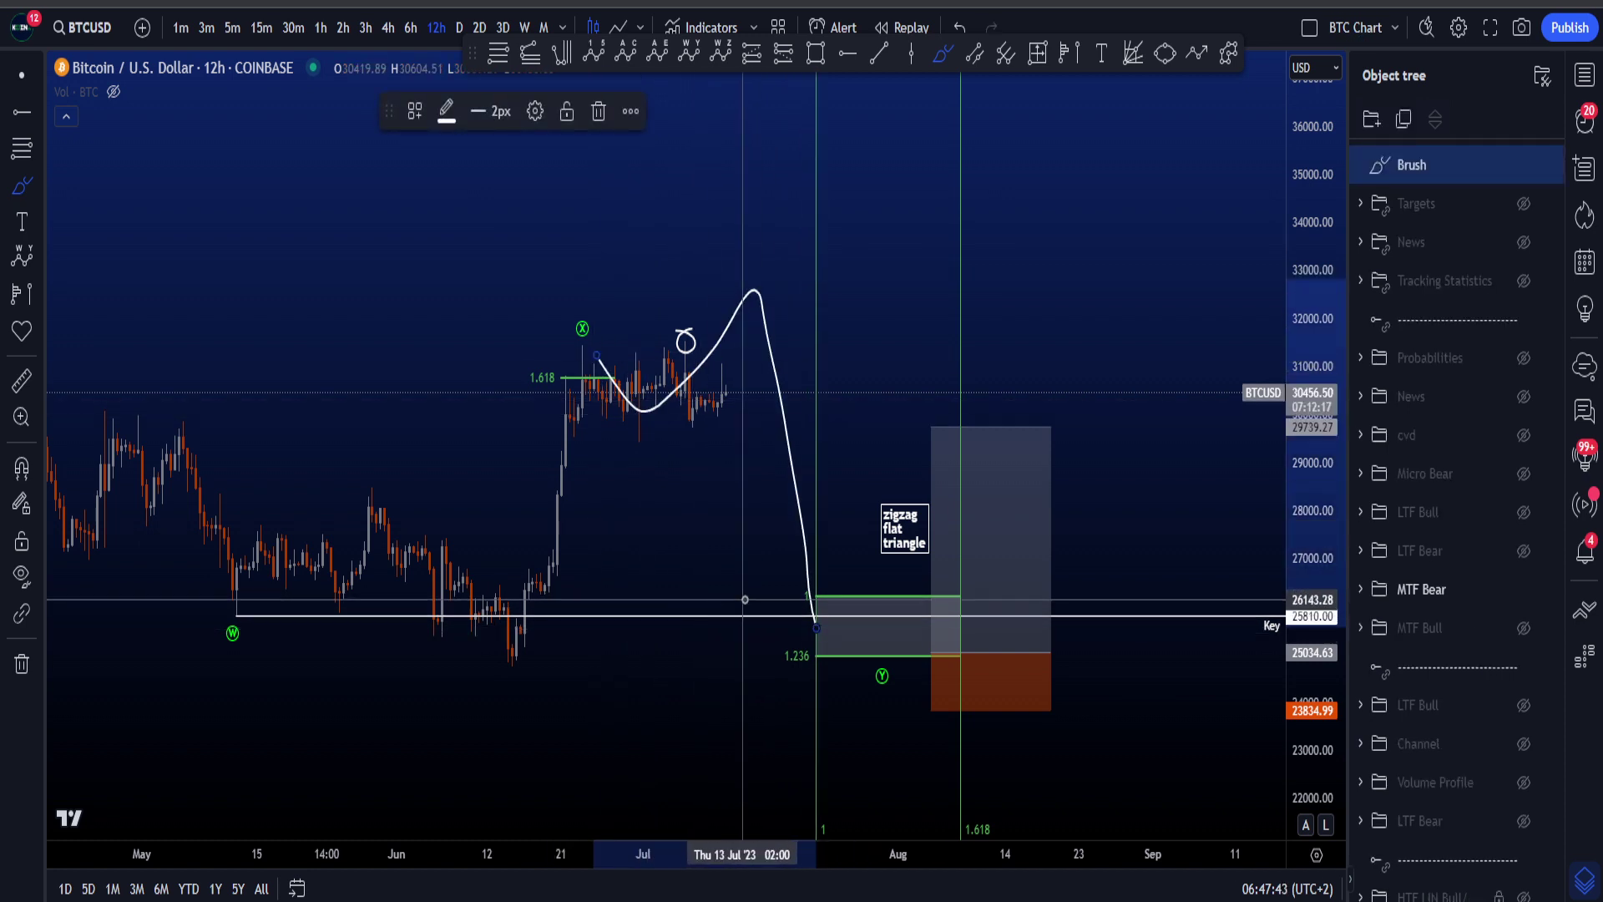
{"action": "key", "text": "ctrl+z"}
{"action": "mouse_move", "coordinate": [596, 341]}
{"action": "left_mouse_down"}
{"action": "mouse_move", "coordinate": [845, 501]}
{"action": "mouse_move", "coordinate": [591, 569]}
{"action": "left_mouse_up"}
{"action": "key", "text": "ctrl+z"}
{"action": "key", "text": "ctrl+z"}
Step: Replace the MTF Bear drawings with the LTF Bear group and switch the chart to the 1-hour interval
{"action": "scroll", "coordinate": [767, 615], "scroll_direction": "down", "scroll_amount": 2}
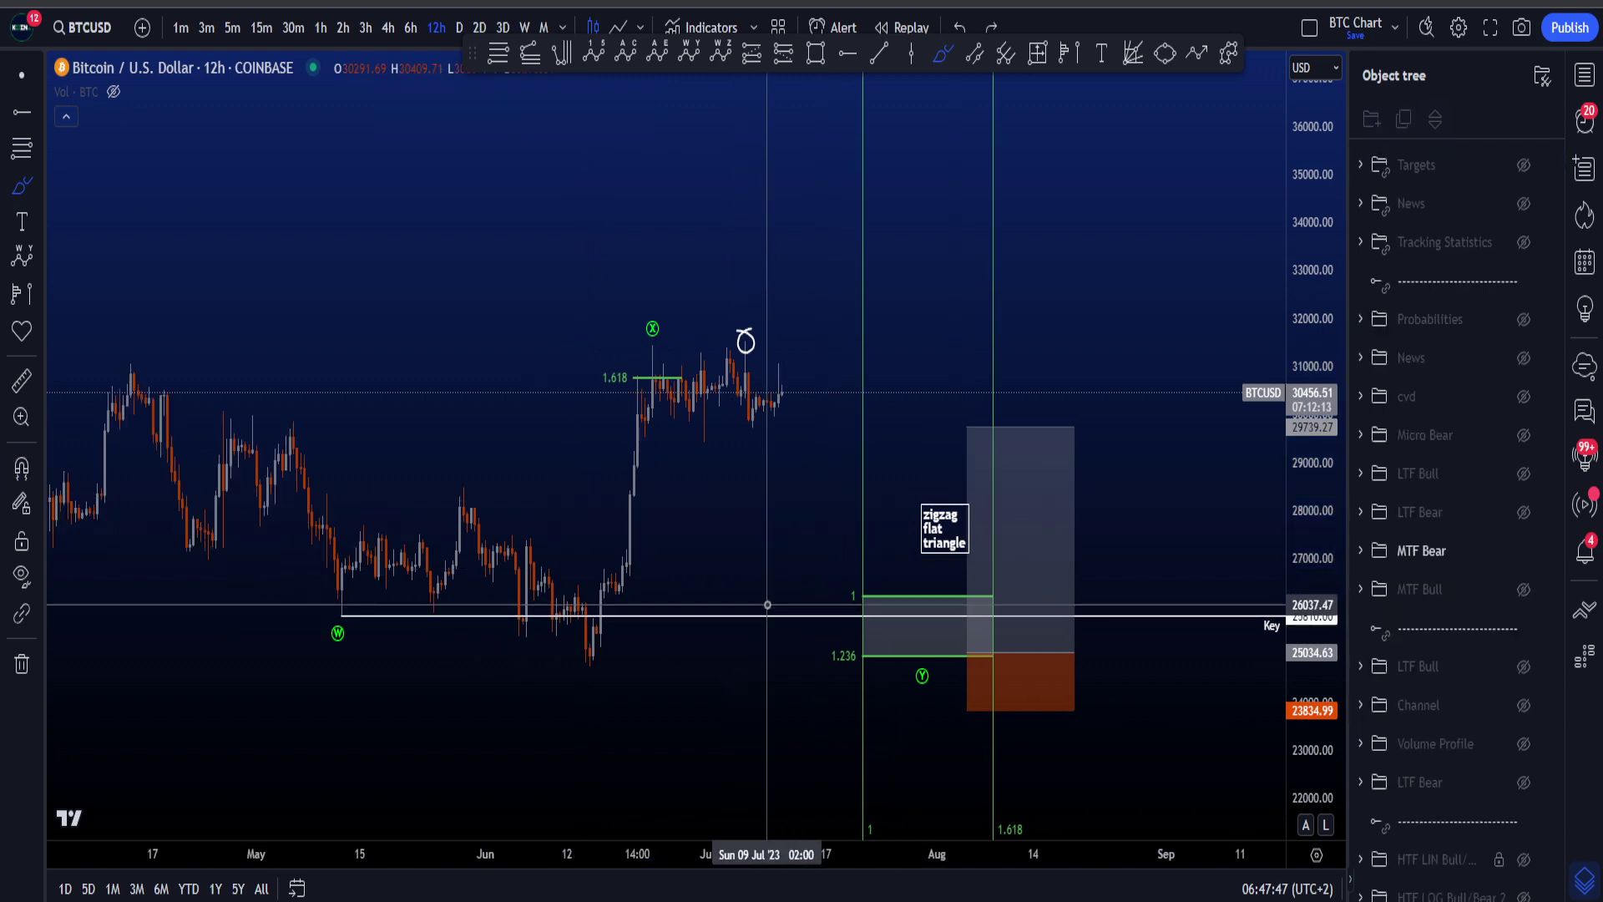
{"action": "scroll", "coordinate": [913, 616], "scroll_direction": "down", "scroll_amount": 1}
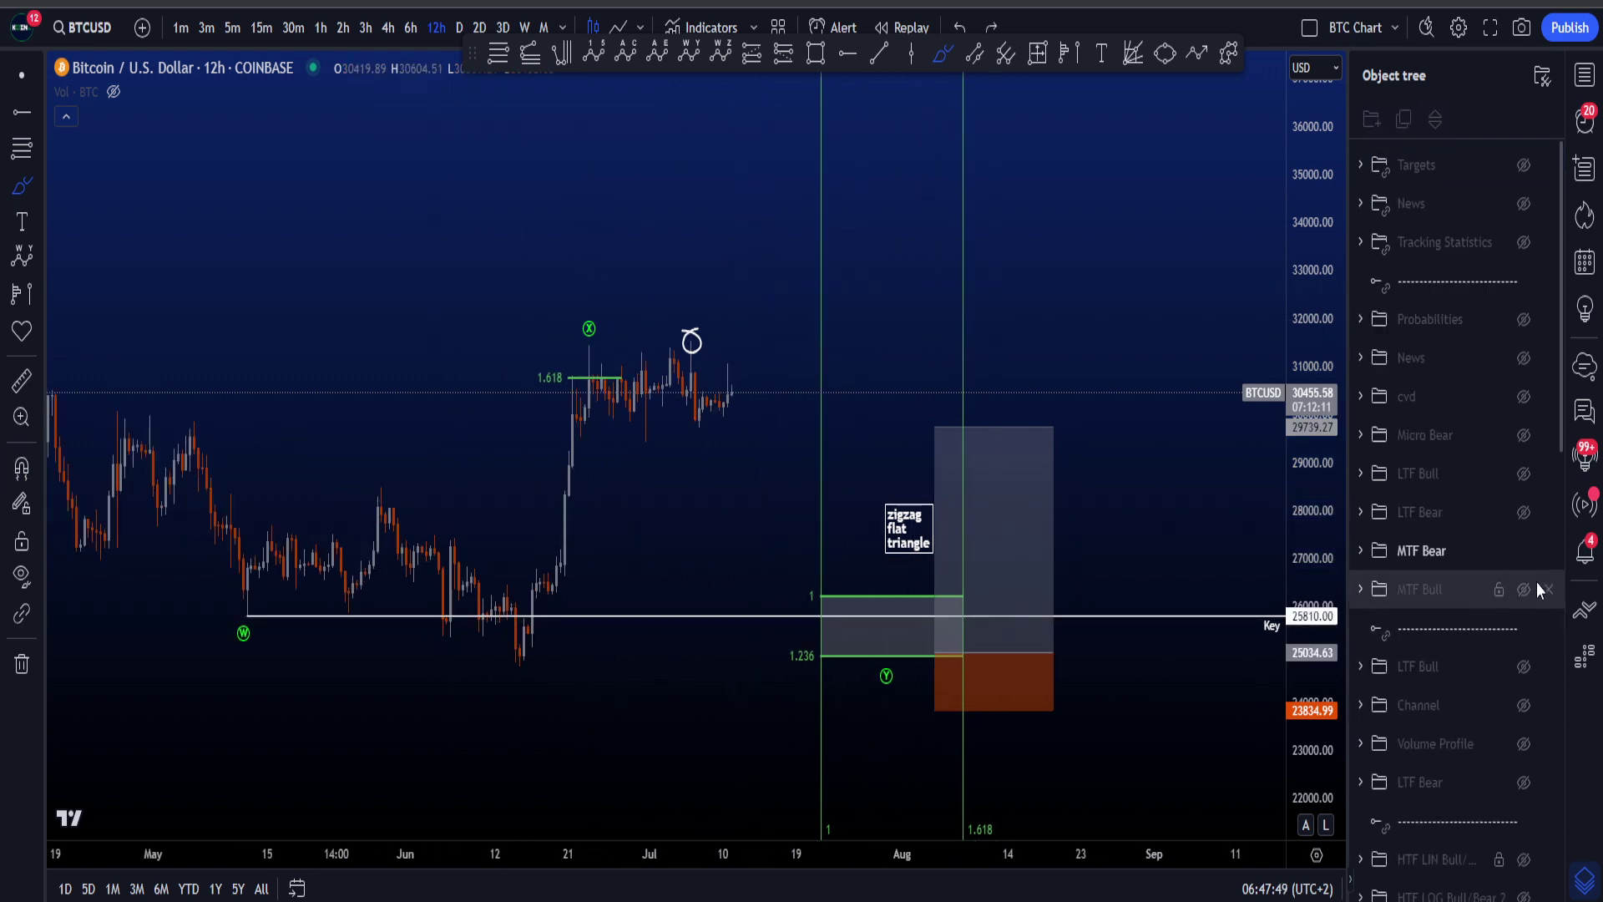
{"action": "left_click", "coordinate": [1525, 552]}
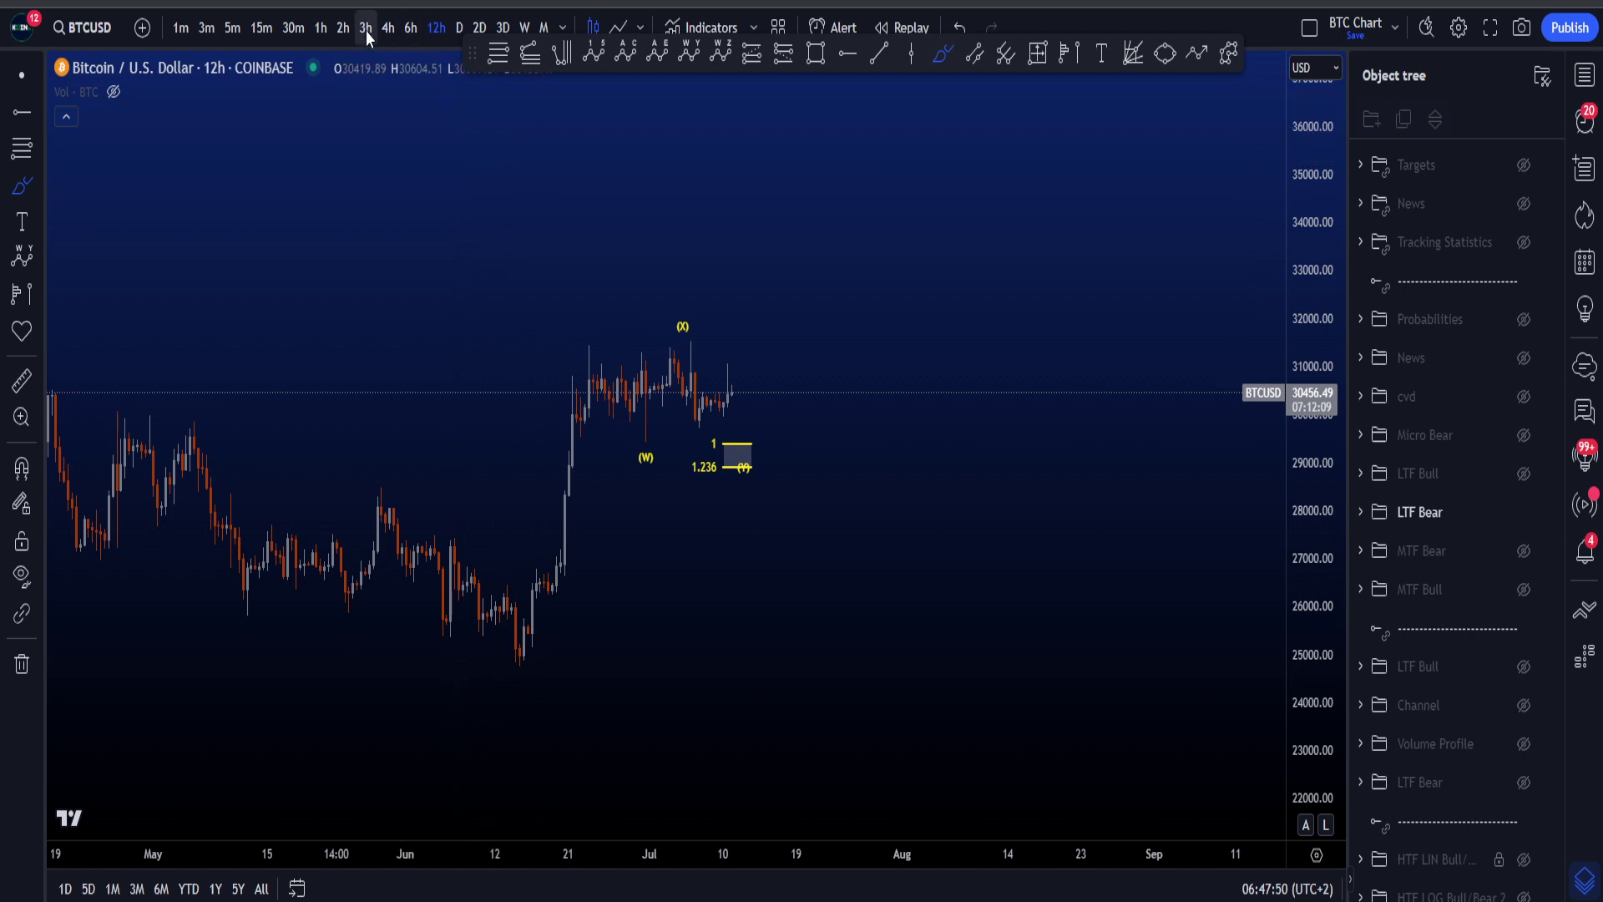
{"action": "left_click", "coordinate": [320, 27]}
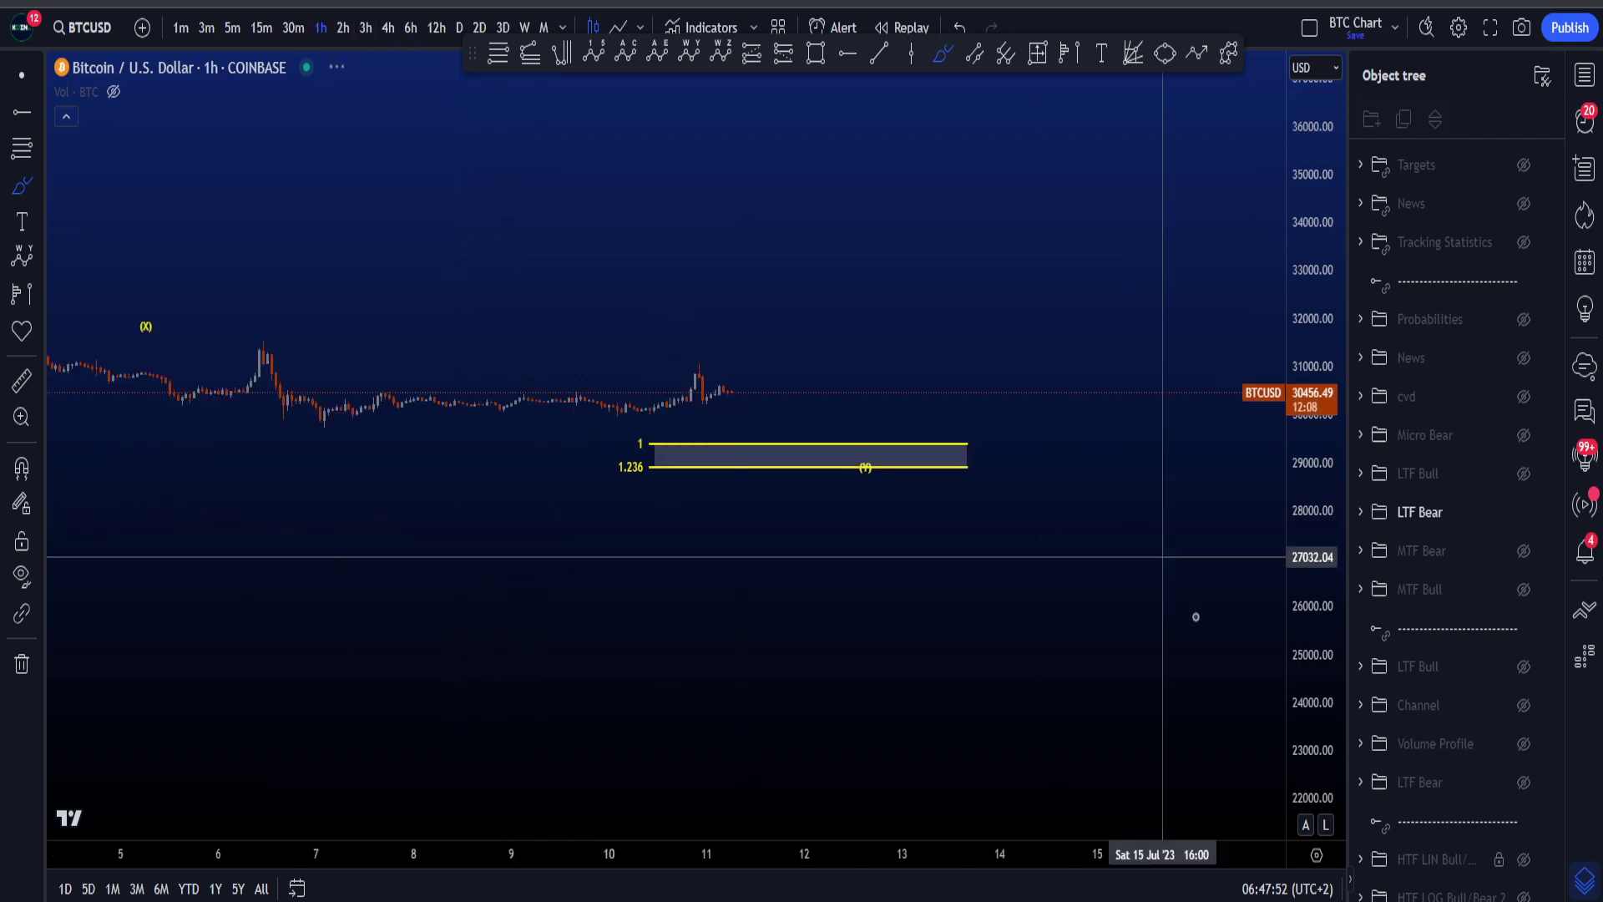
{"action": "left_click", "coordinate": [1310, 827]}
{"action": "left_click_drag", "start_coordinate": [1296, 543], "coordinate": [1296, 789]}
{"action": "scroll", "coordinate": [1134, 638], "scroll_direction": "down", "scroll_amount": 8}
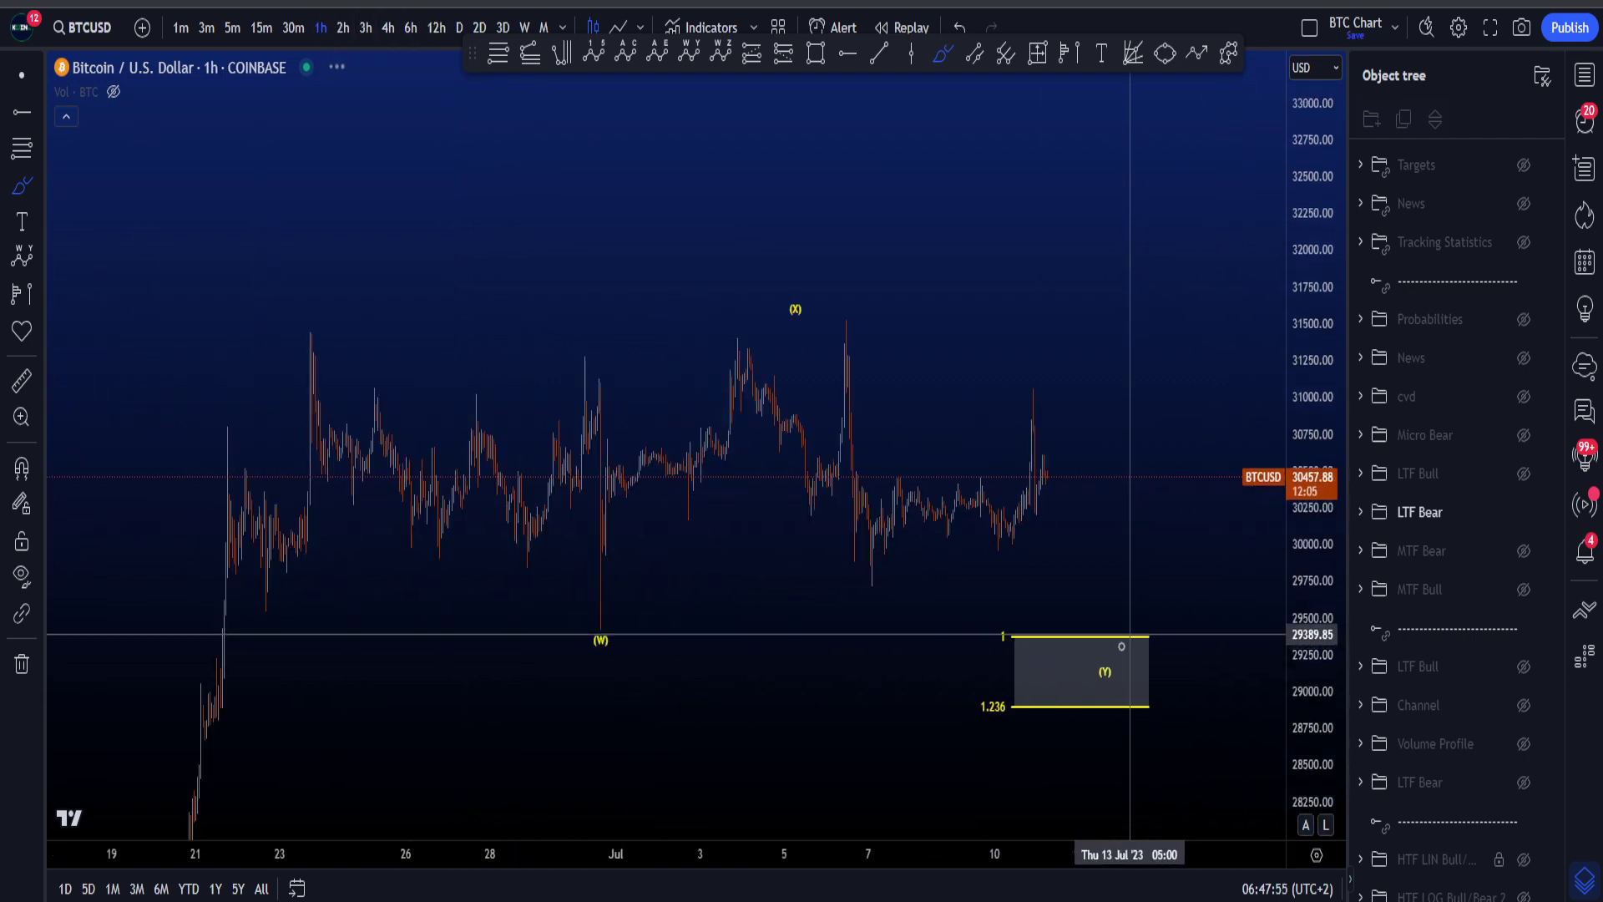
{"action": "scroll", "coordinate": [1130, 635], "scroll_direction": "up", "scroll_amount": 3}
{"action": "left_click_drag", "start_coordinate": [978, 264], "coordinate": [1006, 246]}
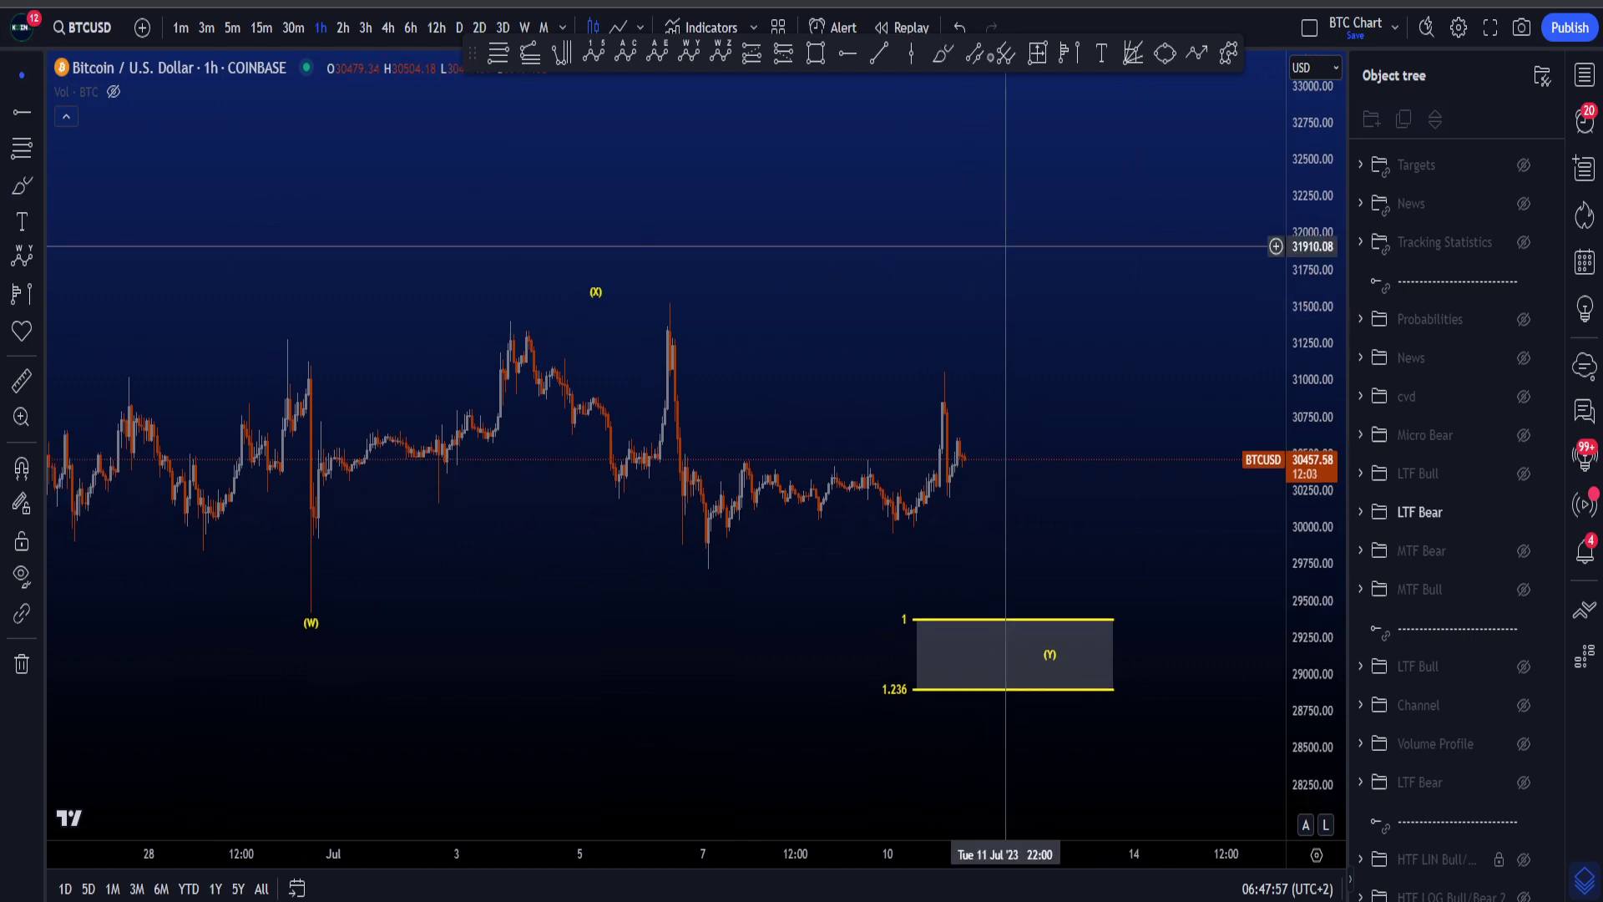
{"action": "scroll", "coordinate": [594, 479], "scroll_direction": "down", "scroll_amount": 1}
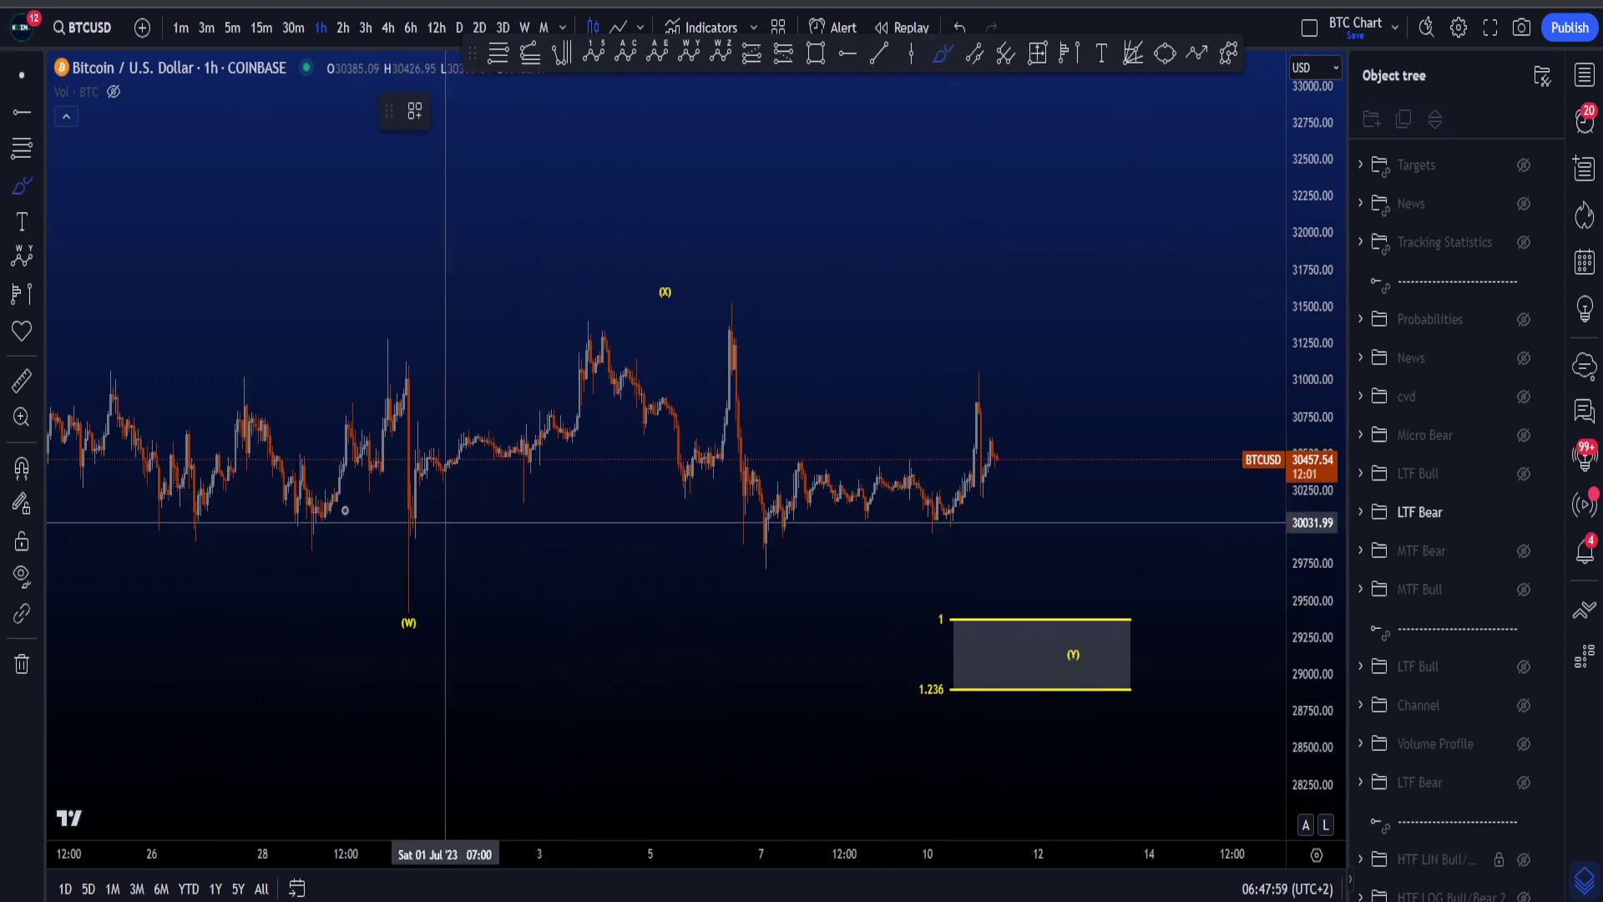
Step: Brush a path across the price swings to the wave (Y) box, undo it, and show the Targets drawing group
{"action": "mouse_move", "coordinate": [134, 412]}
{"action": "left_mouse_down"}
{"action": "mouse_move", "coordinate": [465, 528]}
{"action": "mouse_move", "coordinate": [692, 344]}
{"action": "mouse_move", "coordinate": [1059, 643]}
{"action": "left_mouse_up"}
{"action": "key", "text": "ctrl+z"}
{"action": "left_click", "coordinate": [20, 75]}
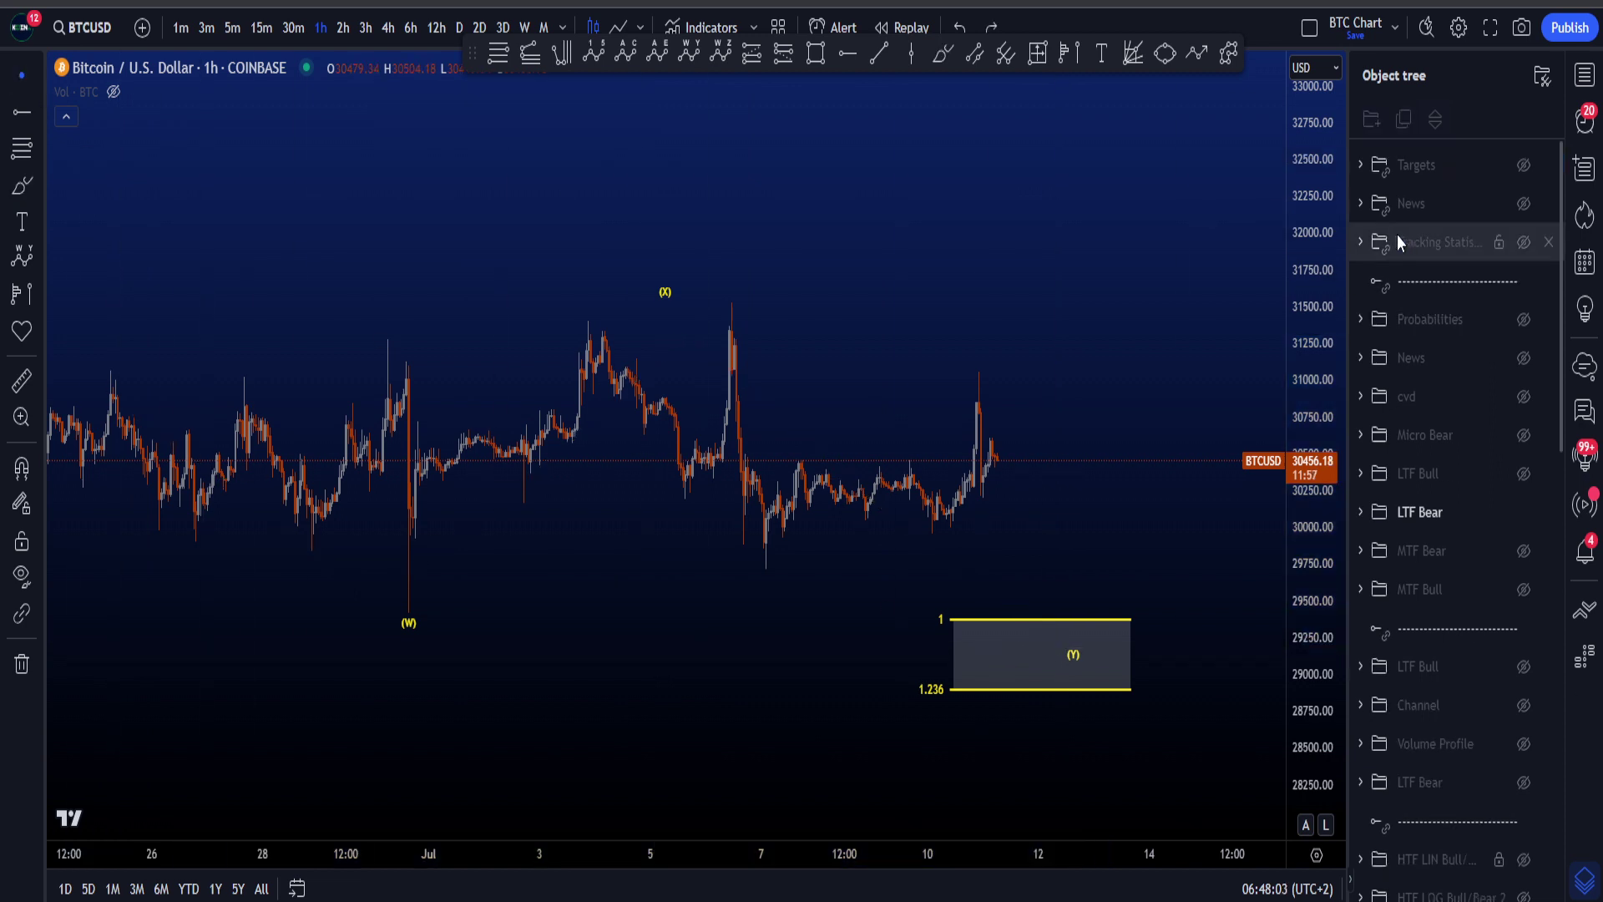
{"action": "left_click", "coordinate": [1525, 167]}
{"action": "left_click_drag", "start_coordinate": [1173, 556], "coordinate": [1119, 432]}
{"action": "scroll", "coordinate": [1119, 432], "scroll_direction": "down", "scroll_amount": 1}
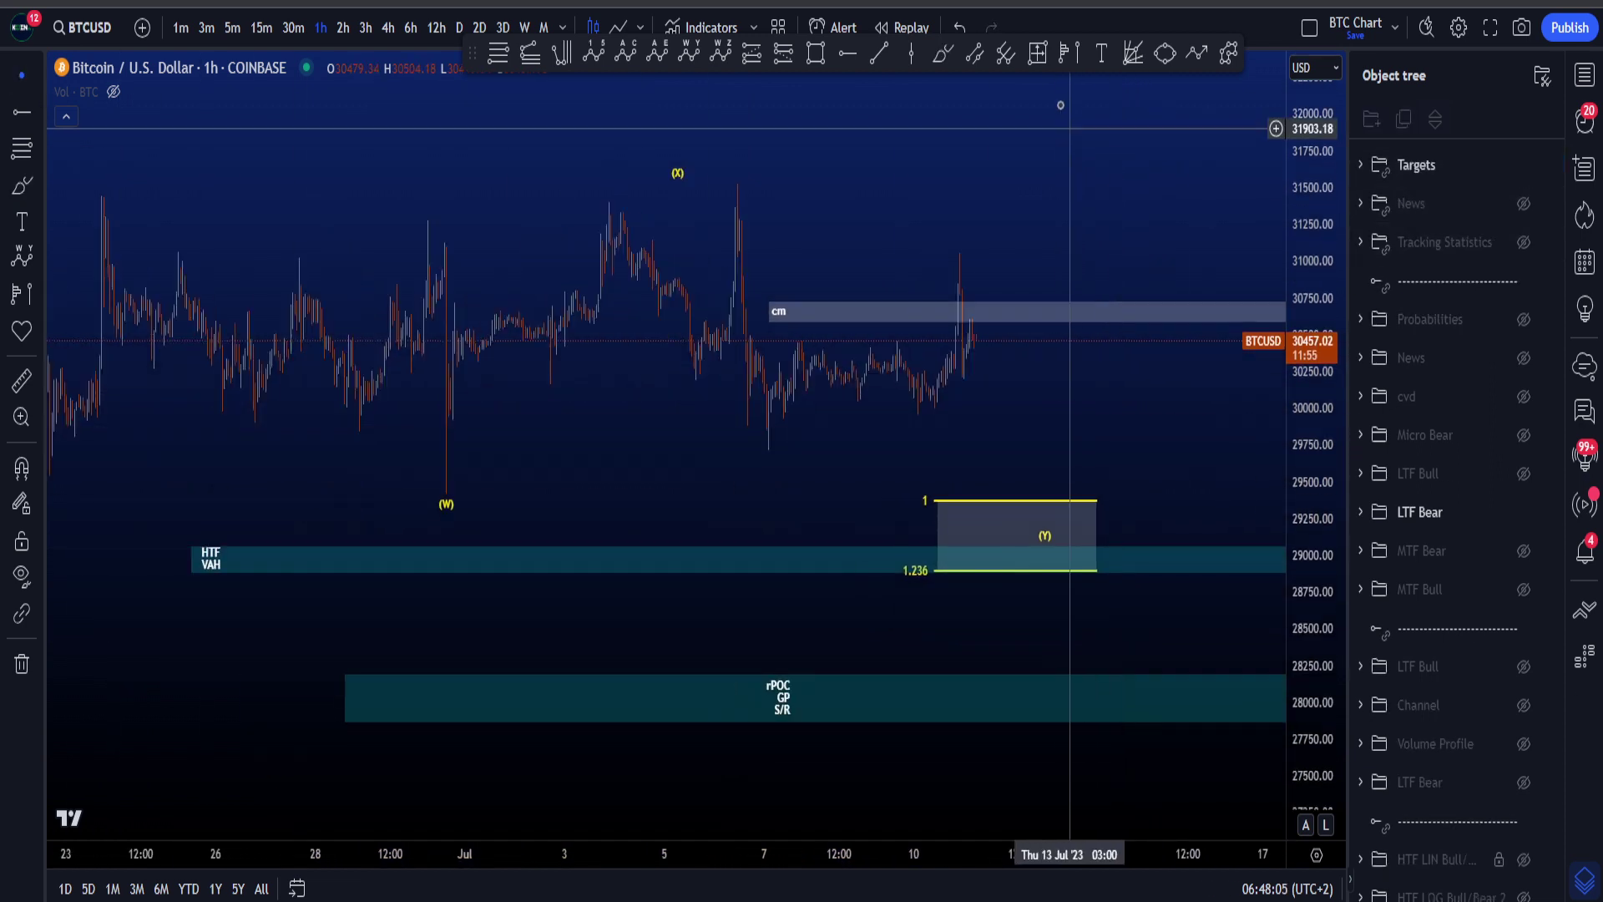
Step: Brush a stroke above the wave (Y) box and trace the swing from the June high through (W) to (X), undoing both
{"action": "left_click", "coordinate": [943, 54]}
{"action": "mouse_move", "coordinate": [954, 478]}
{"action": "left_mouse_down"}
{"action": "mouse_move", "coordinate": [885, 492]}
{"action": "mouse_move", "coordinate": [892, 590]}
{"action": "mouse_move", "coordinate": [998, 515]}
{"action": "mouse_move", "coordinate": [905, 483]}
{"action": "left_mouse_up"}
{"action": "key", "text": "ctrl+z"}
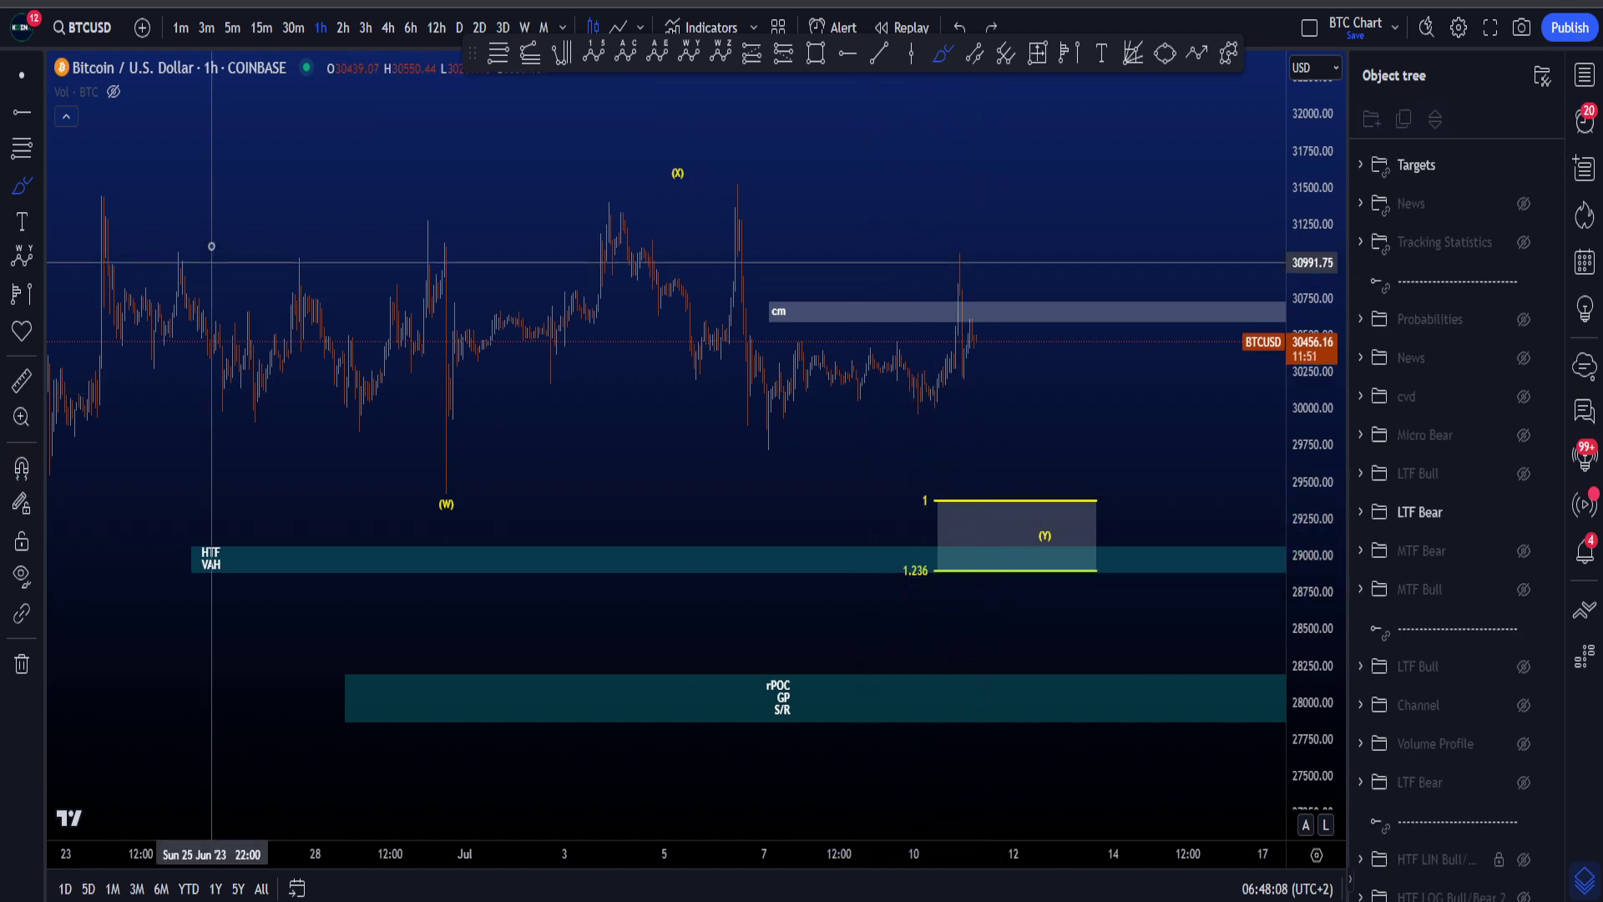
{"action": "mouse_move", "coordinate": [169, 189]}
{"action": "left_mouse_down"}
{"action": "mouse_move", "coordinate": [109, 240]}
{"action": "mouse_move", "coordinate": [451, 501]}
{"action": "mouse_move", "coordinate": [664, 215]}
{"action": "left_mouse_up"}
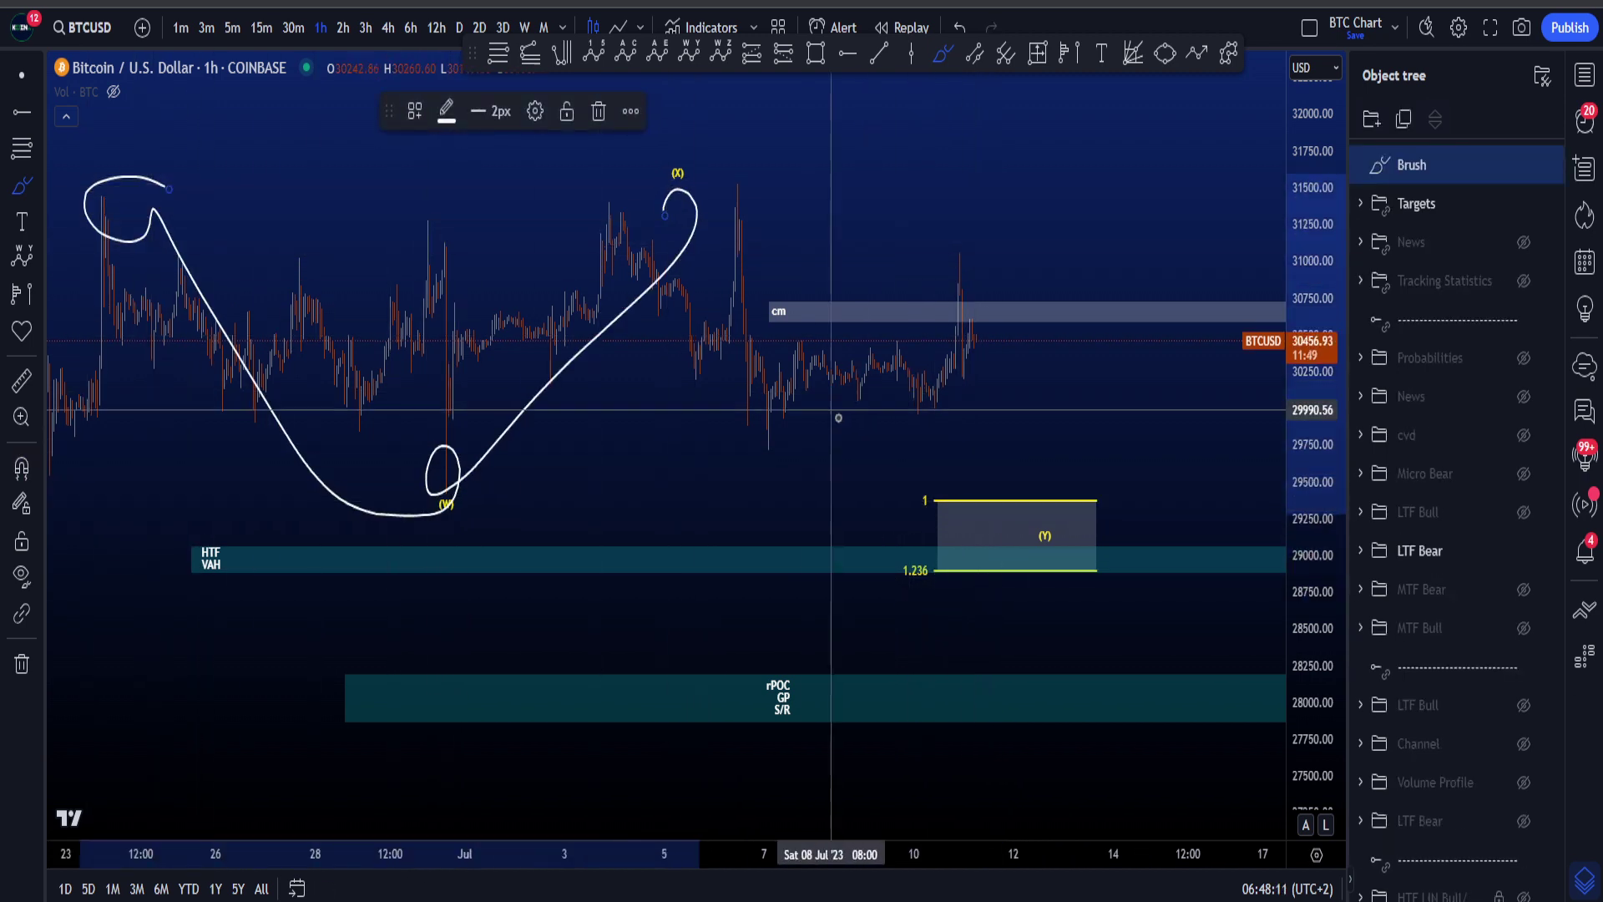
{"action": "key", "text": "ctrl+z"}
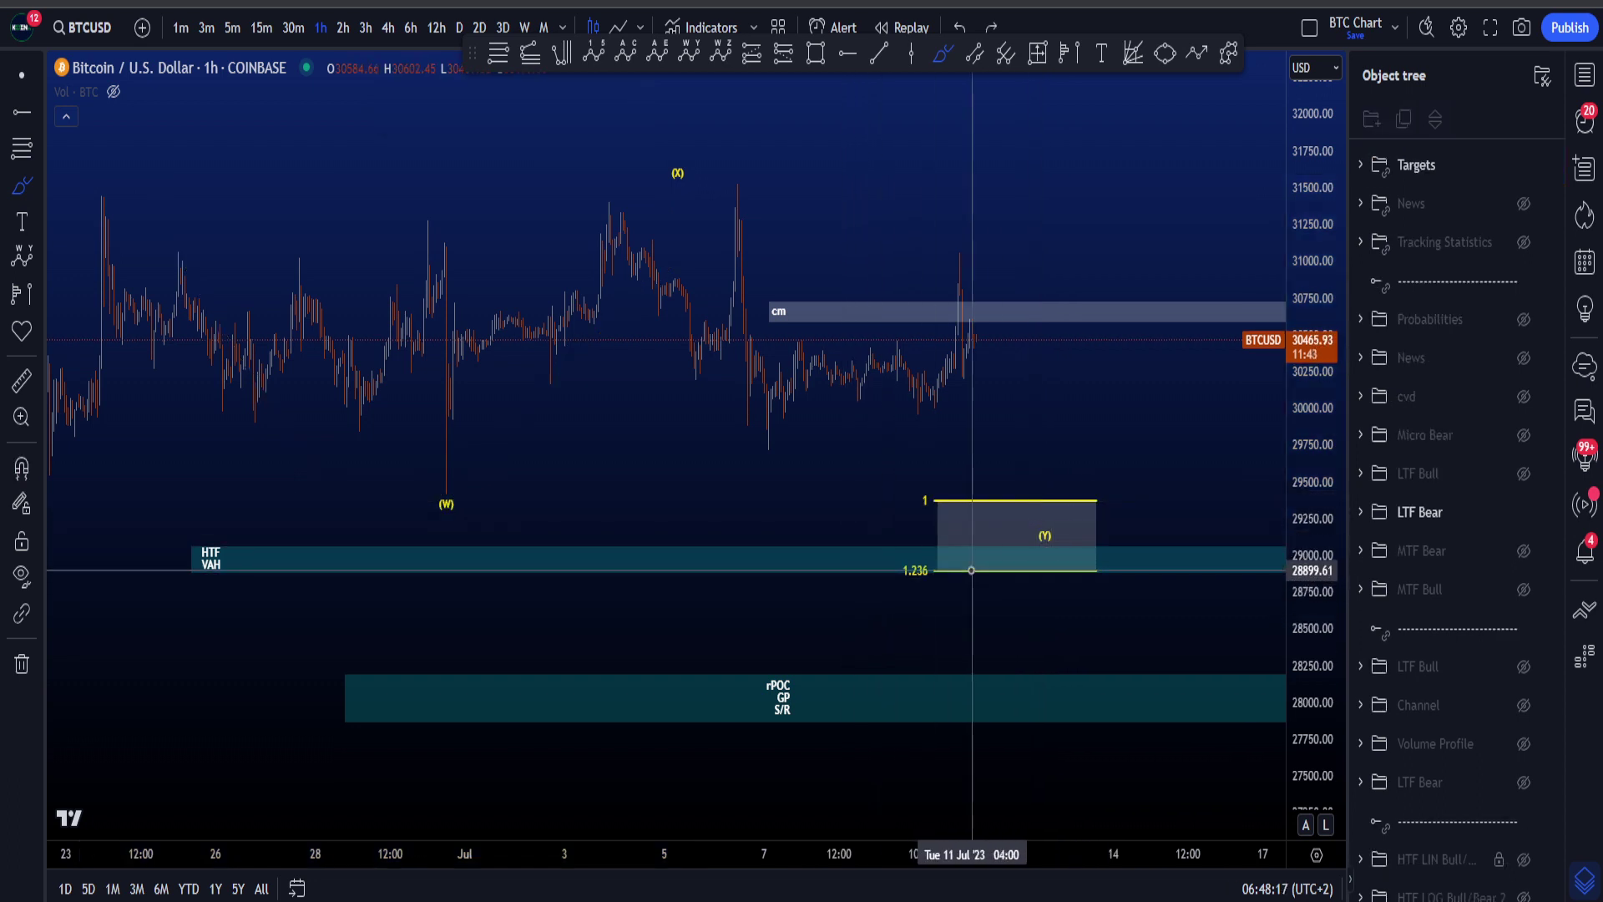
Step: Circle the HTF VAH zone around the 1.236 level with the brush, undo the stroke, and return to the cursor
{"action": "mouse_move", "coordinate": [963, 557]}
{"action": "left_mouse_down"}
{"action": "mouse_move", "coordinate": [908, 536]}
{"action": "mouse_move", "coordinate": [795, 591]}
{"action": "left_mouse_up"}
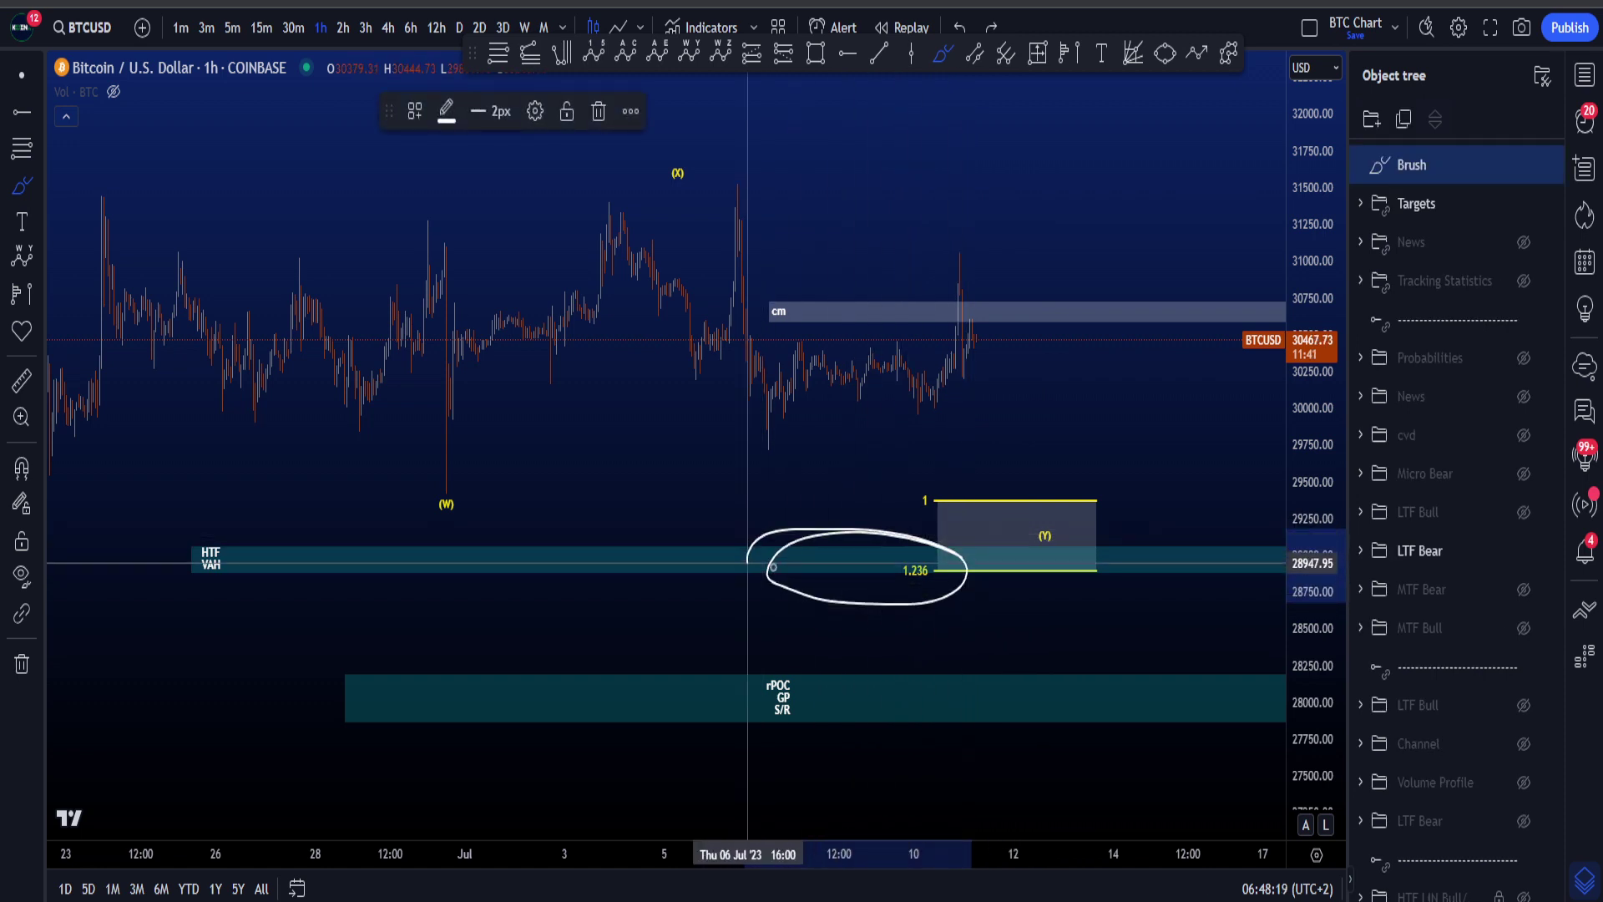
{"action": "key", "text": "ctrl+z"}
{"action": "left_click", "coordinate": [20, 80]}
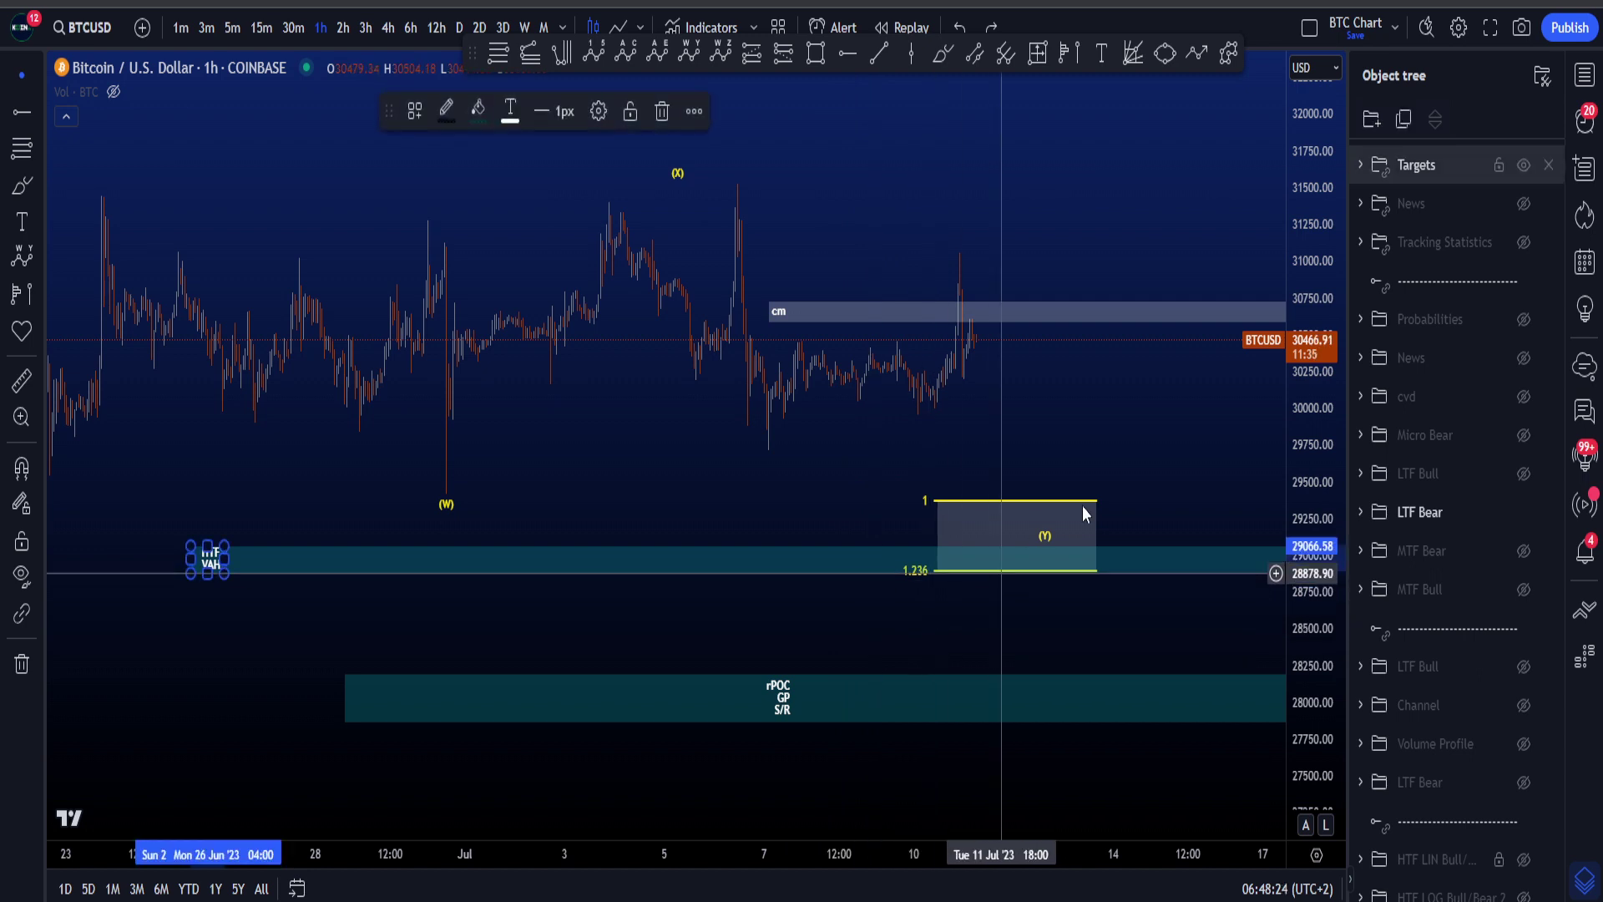
Step: Sketch two brush strokes around and above the wave (Y) box toward the cm zone, undoing both
{"action": "left_click_drag", "start_coordinate": [1117, 465], "coordinate": [995, 447]}
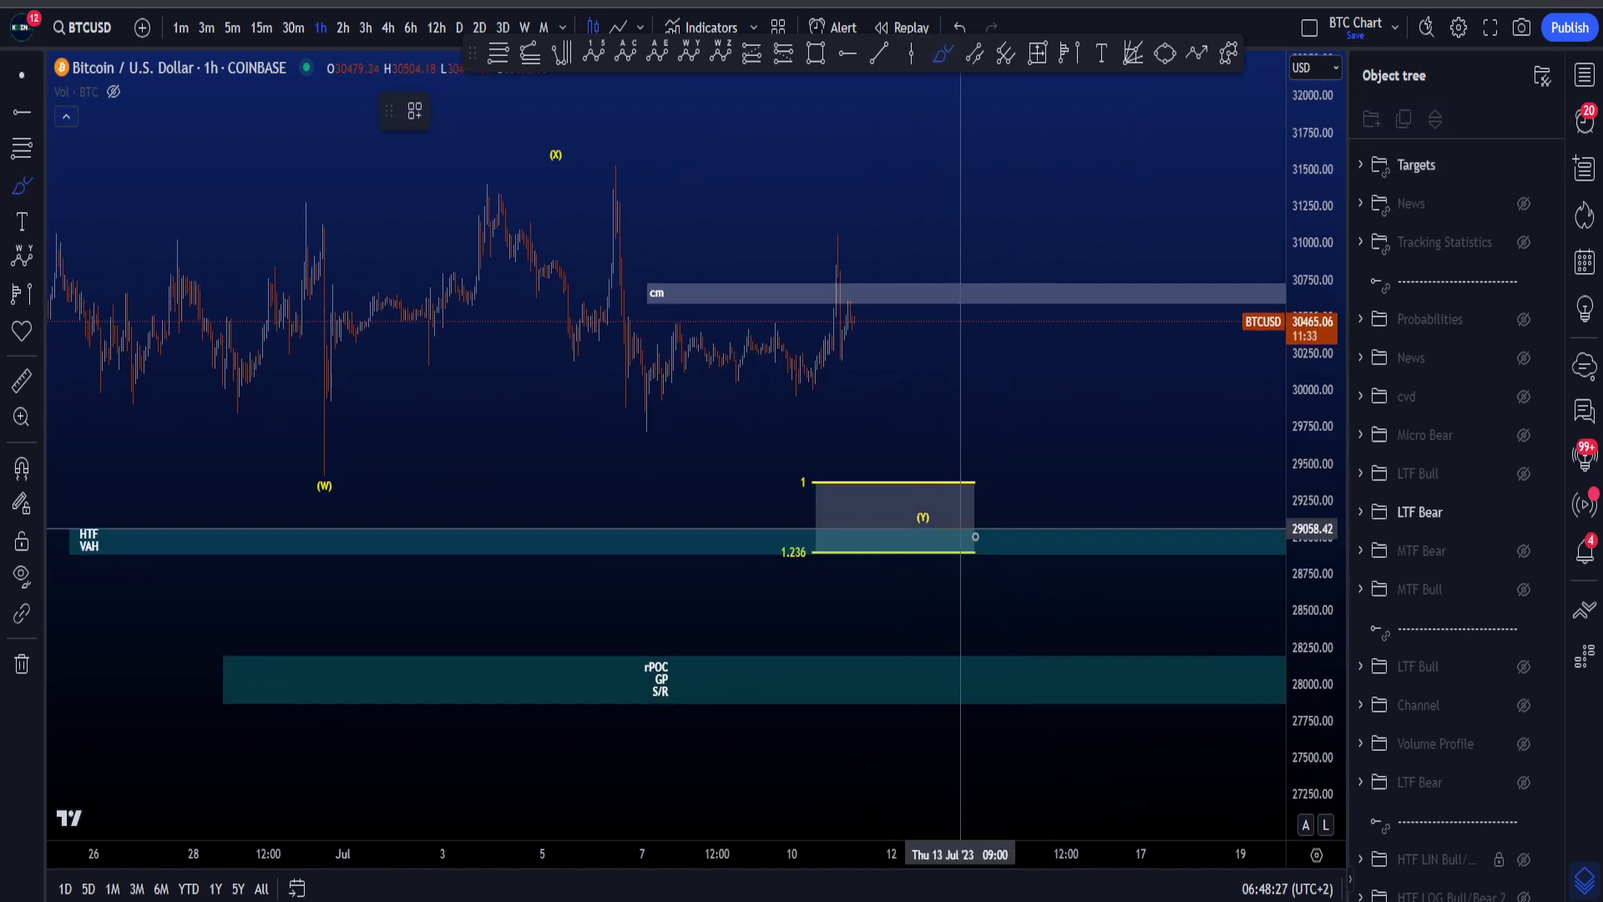
{"action": "mouse_move", "coordinate": [1013, 530]}
{"action": "left_mouse_down"}
{"action": "mouse_move", "coordinate": [910, 547]}
{"action": "mouse_move", "coordinate": [919, 492]}
{"action": "mouse_move", "coordinate": [1041, 361]}
{"action": "left_mouse_up"}
{"action": "mouse_move", "coordinate": [948, 451]}
{"action": "left_mouse_down"}
{"action": "mouse_move", "coordinate": [1042, 312]}
{"action": "mouse_move", "coordinate": [1055, 421]}
{"action": "left_mouse_up"}
{"action": "key", "text": "ctrl+z"}
{"action": "key", "text": "ctrl+z"}
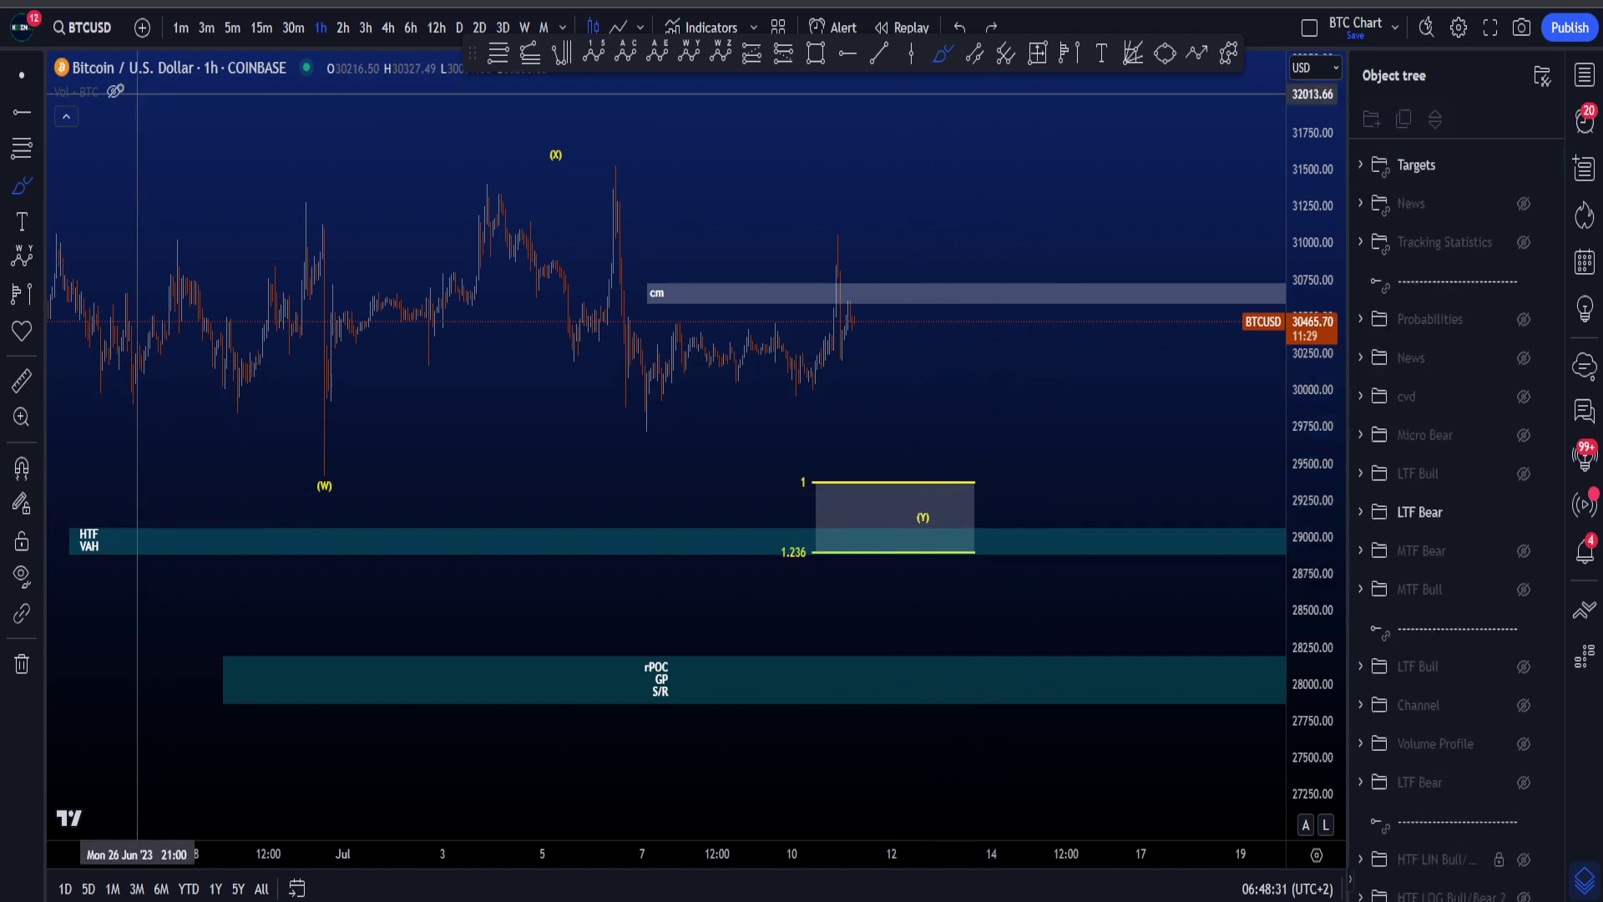
Step: Brush a decline beyond the latest candles to the 1.236 level and another through the (Y) box into the rPOC zone, undoing each
{"action": "left_click_drag", "start_coordinate": [1294, 609], "coordinate": [1294, 560]}
{"action": "scroll", "coordinate": [1035, 455], "scroll_direction": "up", "scroll_amount": 1}
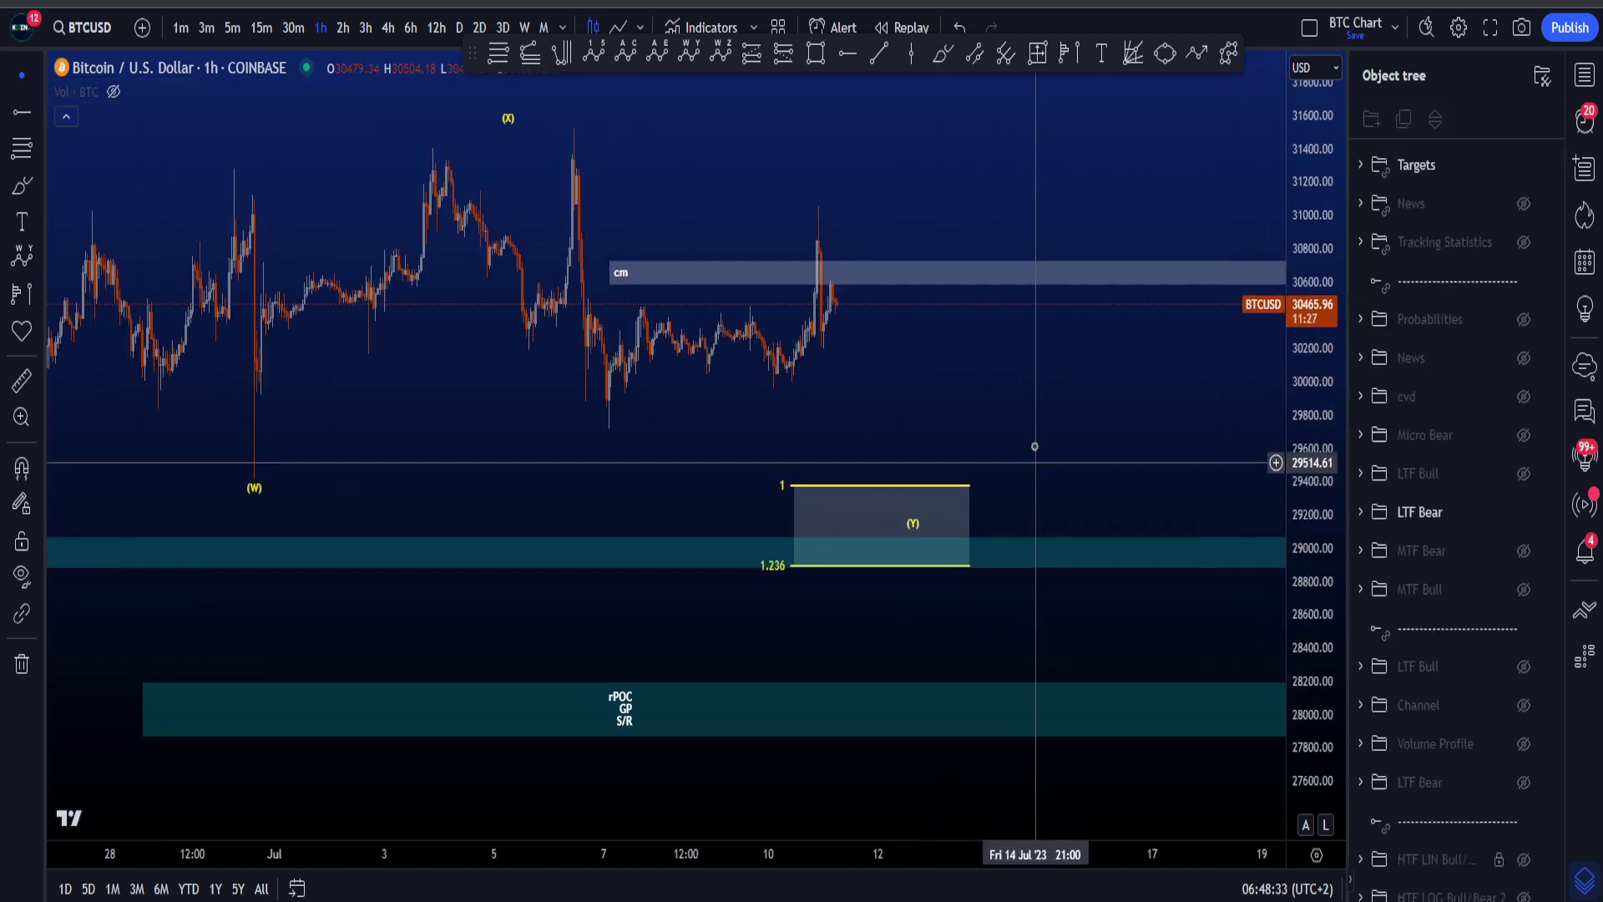
{"action": "left_click_drag", "start_coordinate": [1066, 393], "coordinate": [967, 404]}
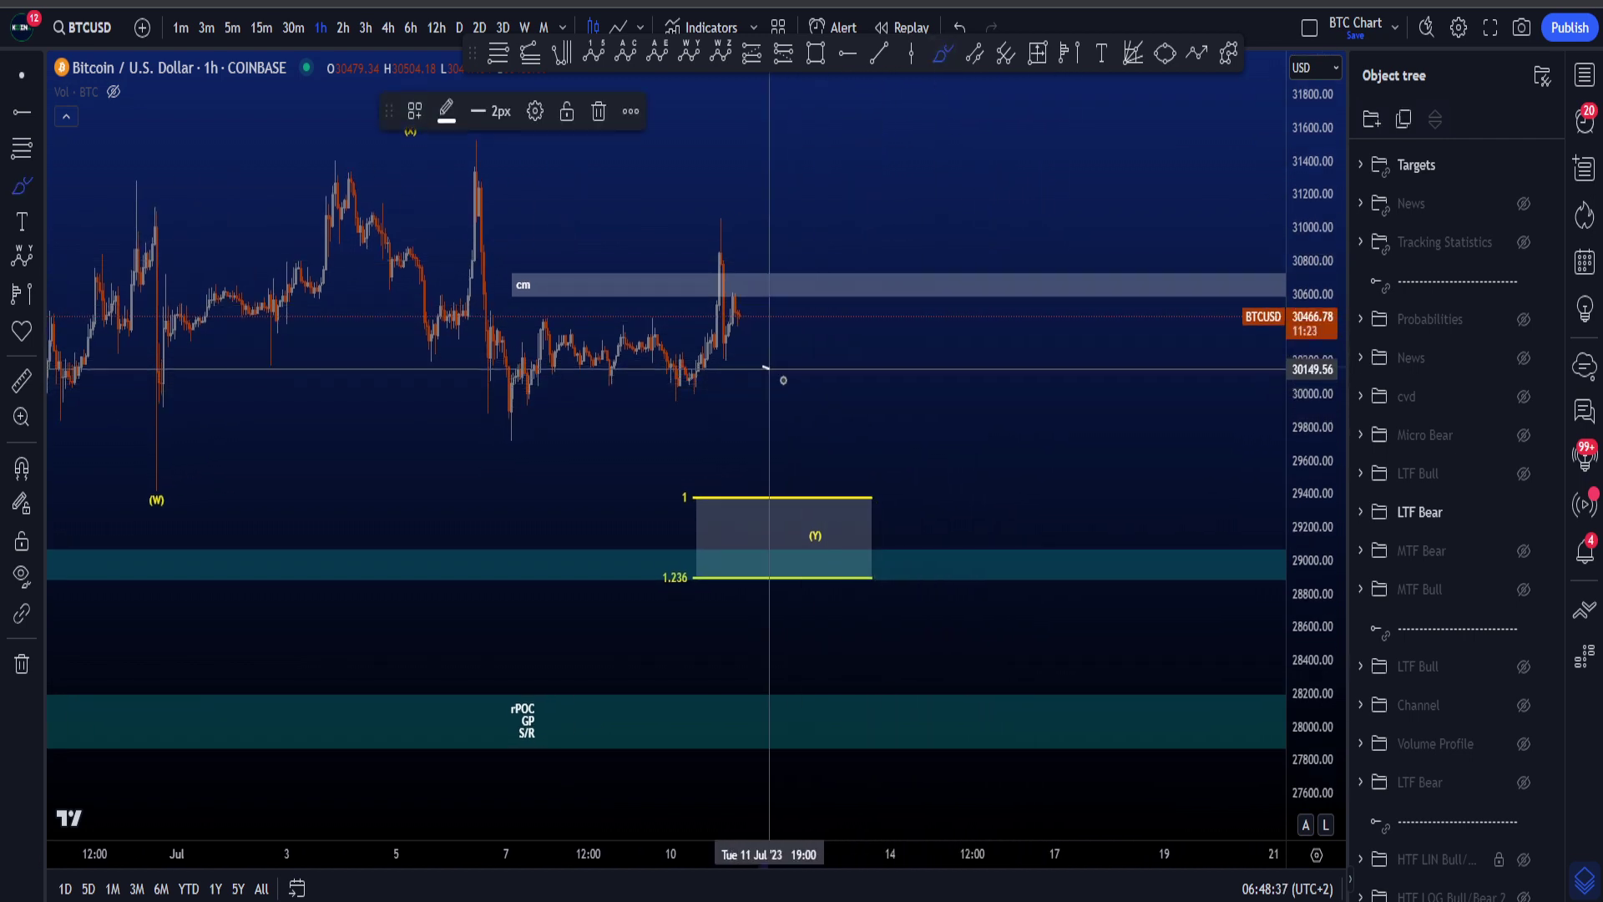
{"action": "mouse_move", "coordinate": [765, 367]}
{"action": "left_mouse_down"}
{"action": "mouse_move", "coordinate": [866, 459]}
{"action": "mouse_move", "coordinate": [908, 576]}
{"action": "left_mouse_up"}
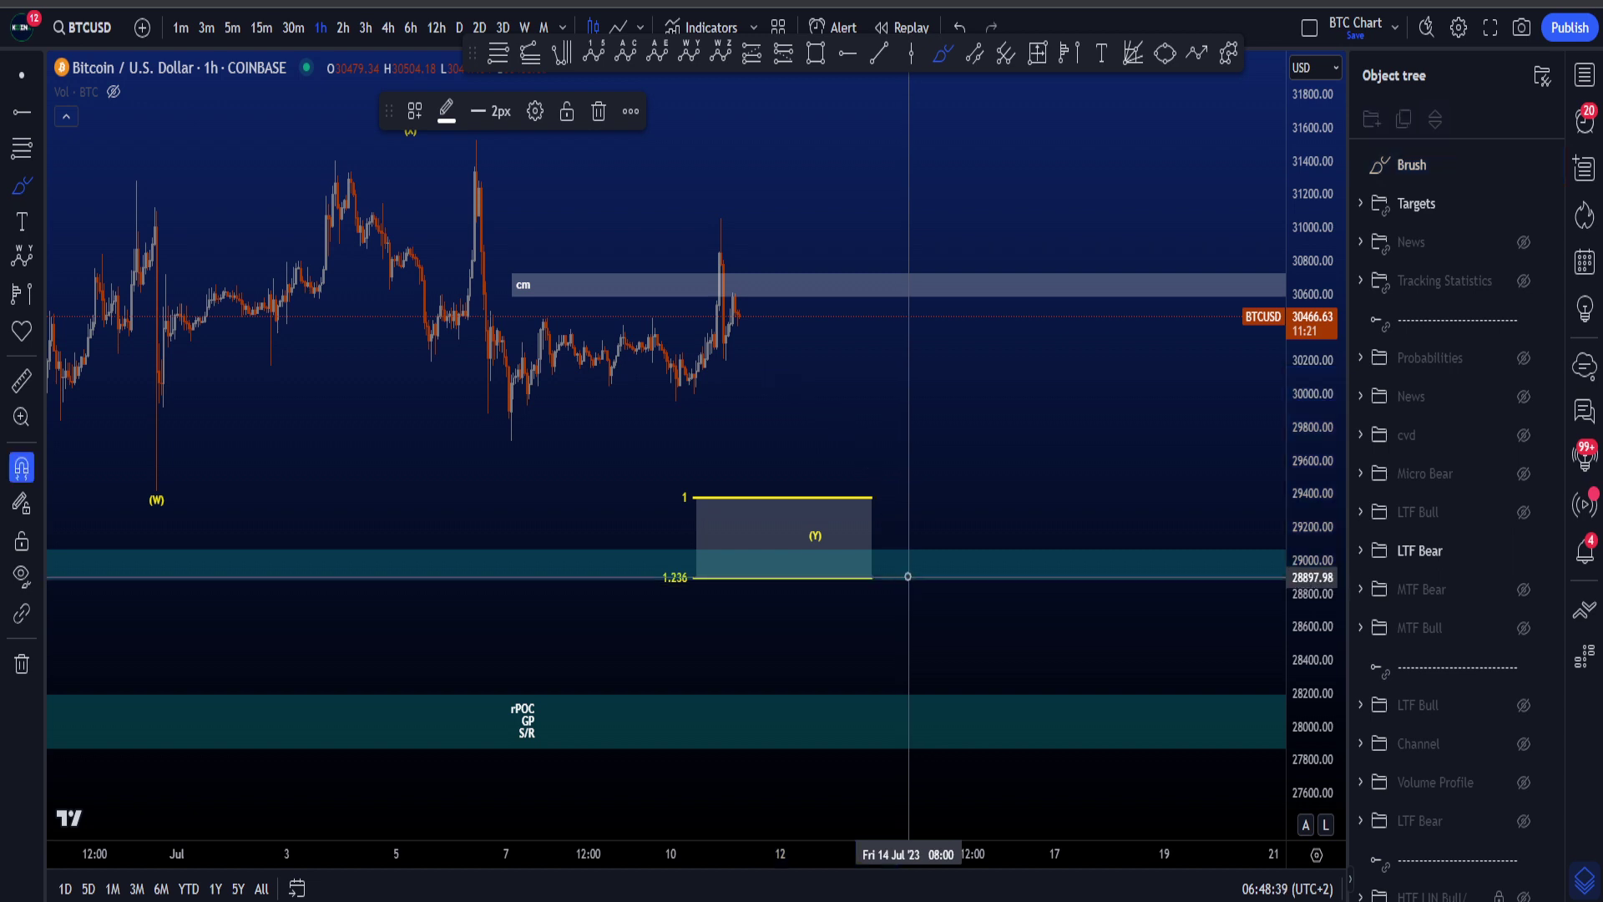
{"action": "key", "text": "ctrl+z"}
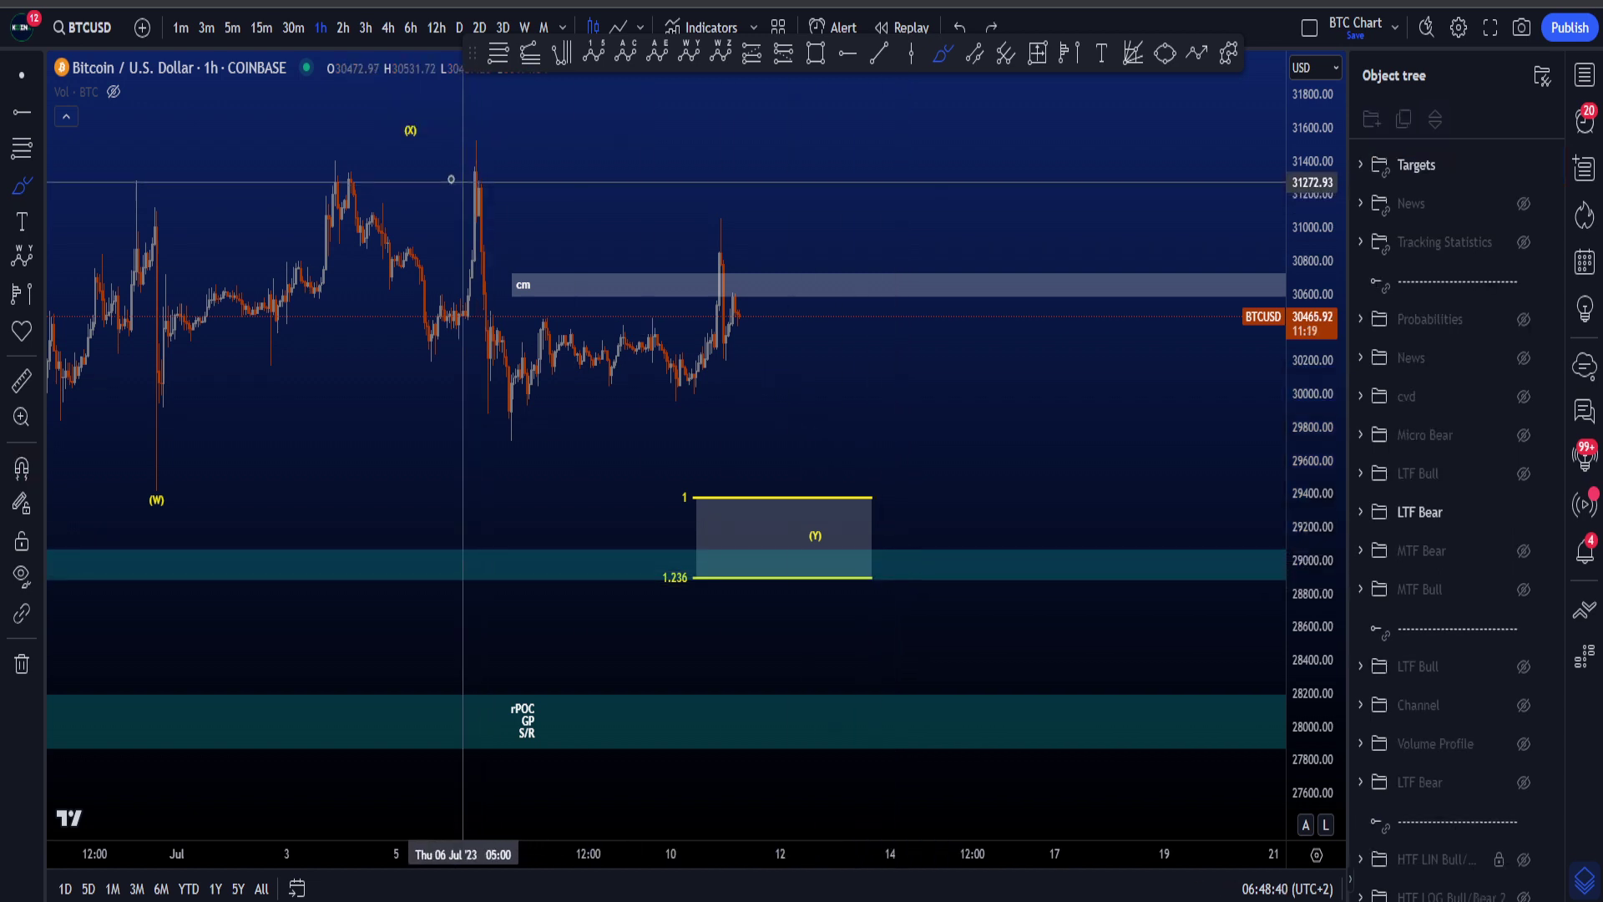
{"action": "mouse_move", "coordinate": [822, 431]}
{"action": "left_mouse_down"}
{"action": "mouse_move", "coordinate": [871, 558]}
{"action": "mouse_move", "coordinate": [904, 737]}
{"action": "left_mouse_up"}
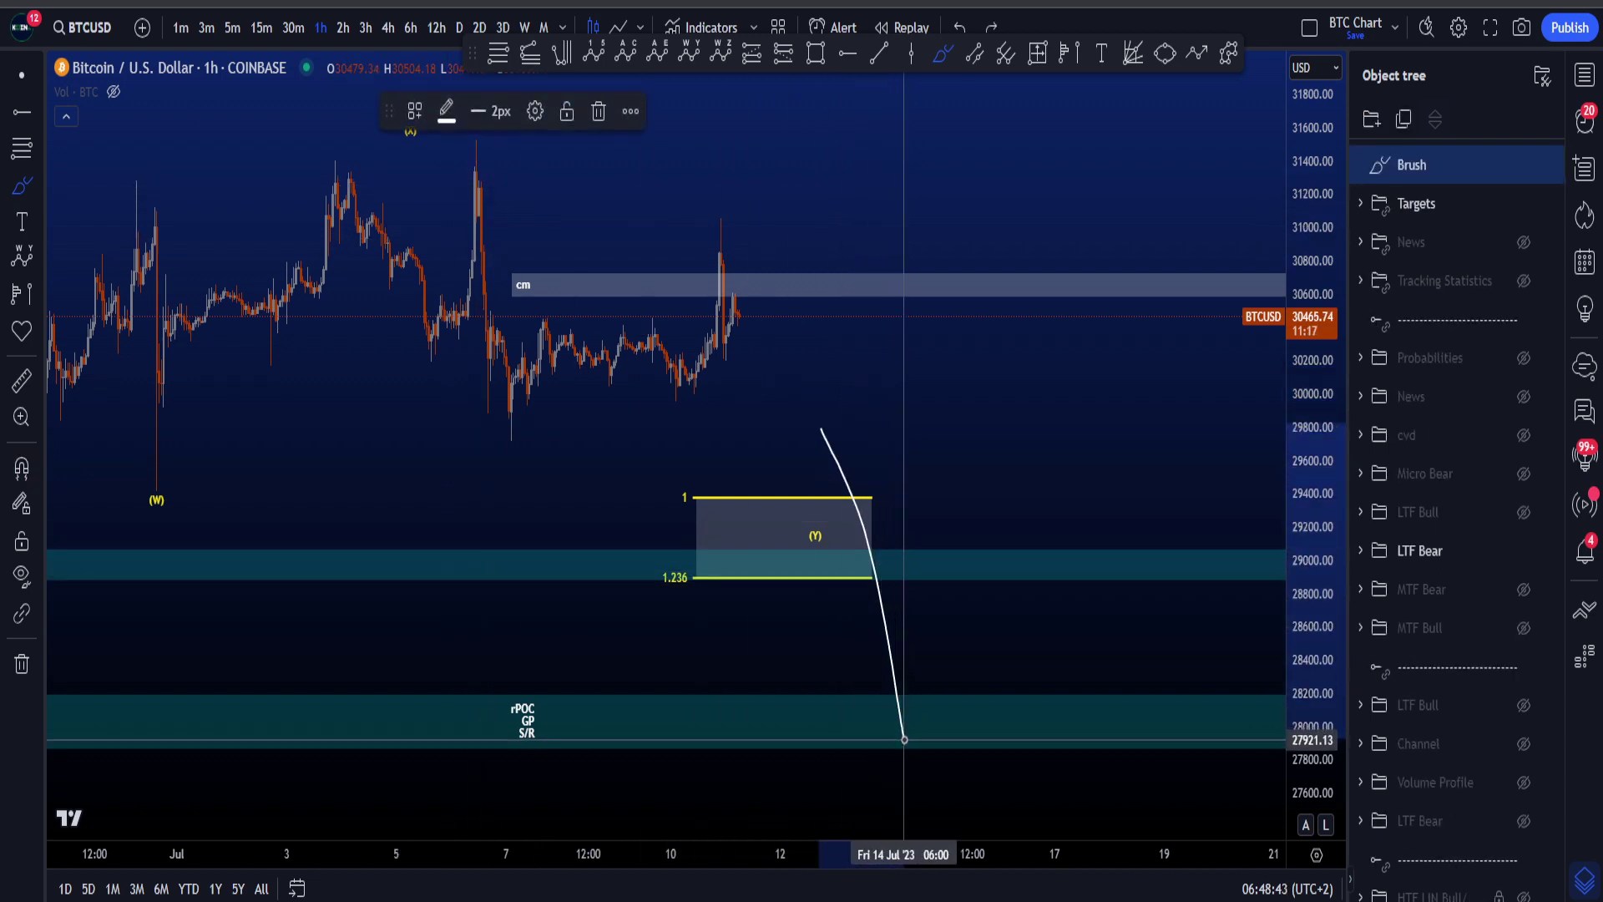
{"action": "key", "text": "ctrl+z"}
Step: Mark the rPOC GP S/R zone below the wave (Y) box with the brush and undo the stroke
{"action": "scroll", "coordinate": [1013, 655], "scroll_direction": "down", "scroll_amount": 3}
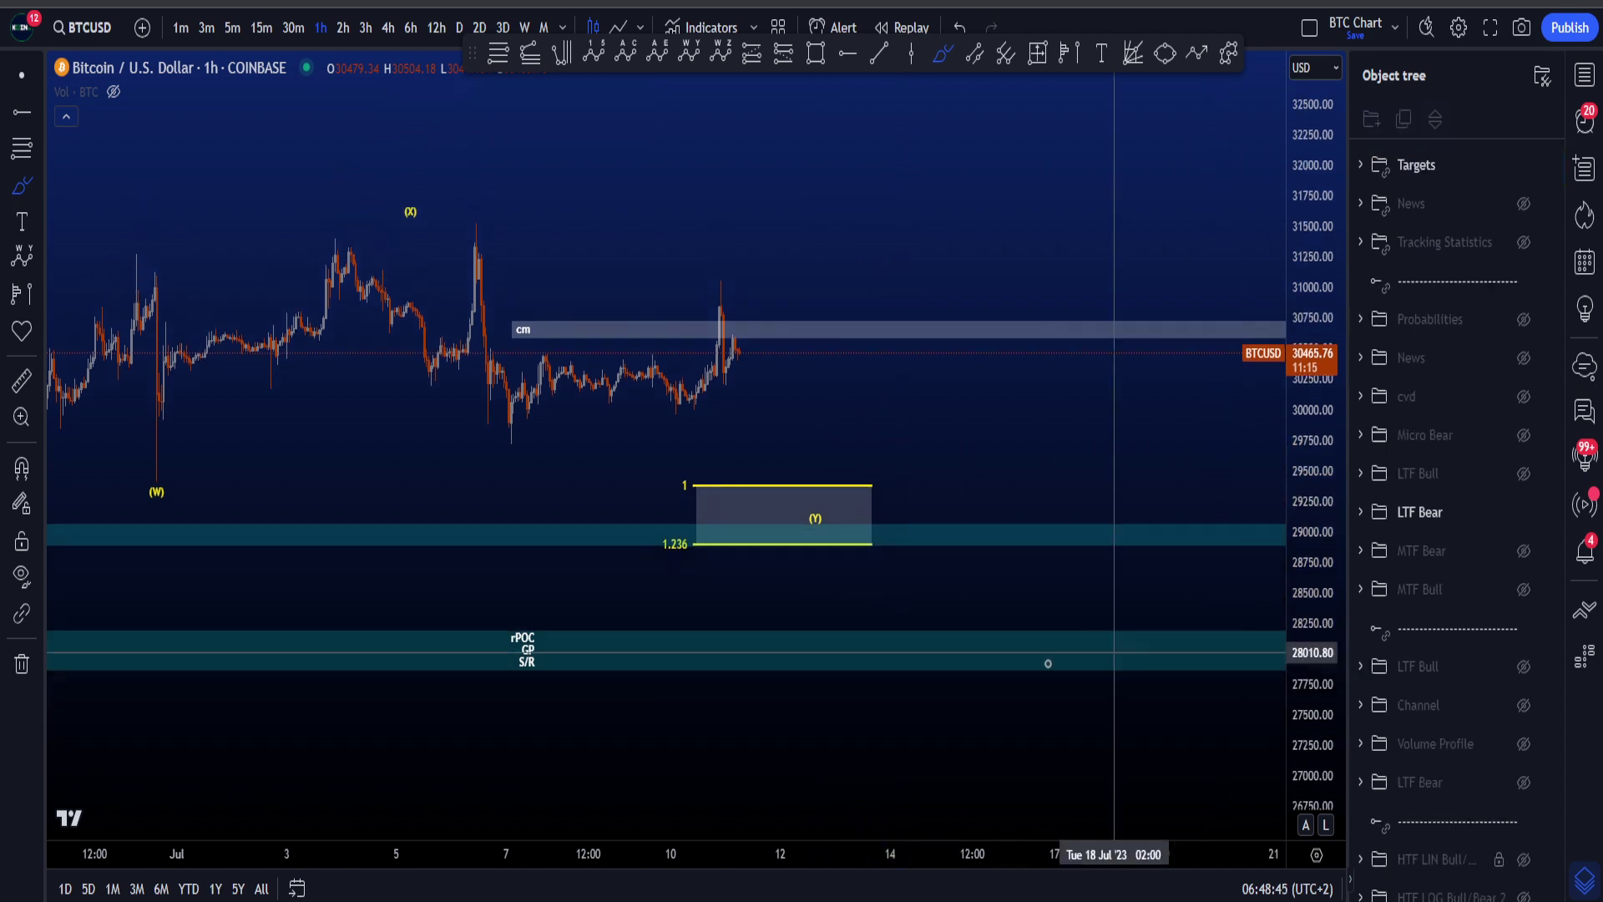
{"action": "mouse_move", "coordinate": [817, 636]}
{"action": "left_mouse_down"}
{"action": "mouse_move", "coordinate": [995, 652]}
{"action": "mouse_move", "coordinate": [949, 661]}
{"action": "left_mouse_up"}
{"action": "key", "text": "ctrl+z"}
{"action": "key", "text": "ctrl+z"}
Step: Sketch a stepped decline from the cm poc zone into the wave (Y) box and a small mark beside the box, undoing both
{"action": "left_click_drag", "start_coordinate": [1296, 719], "coordinate": [1296, 569]}
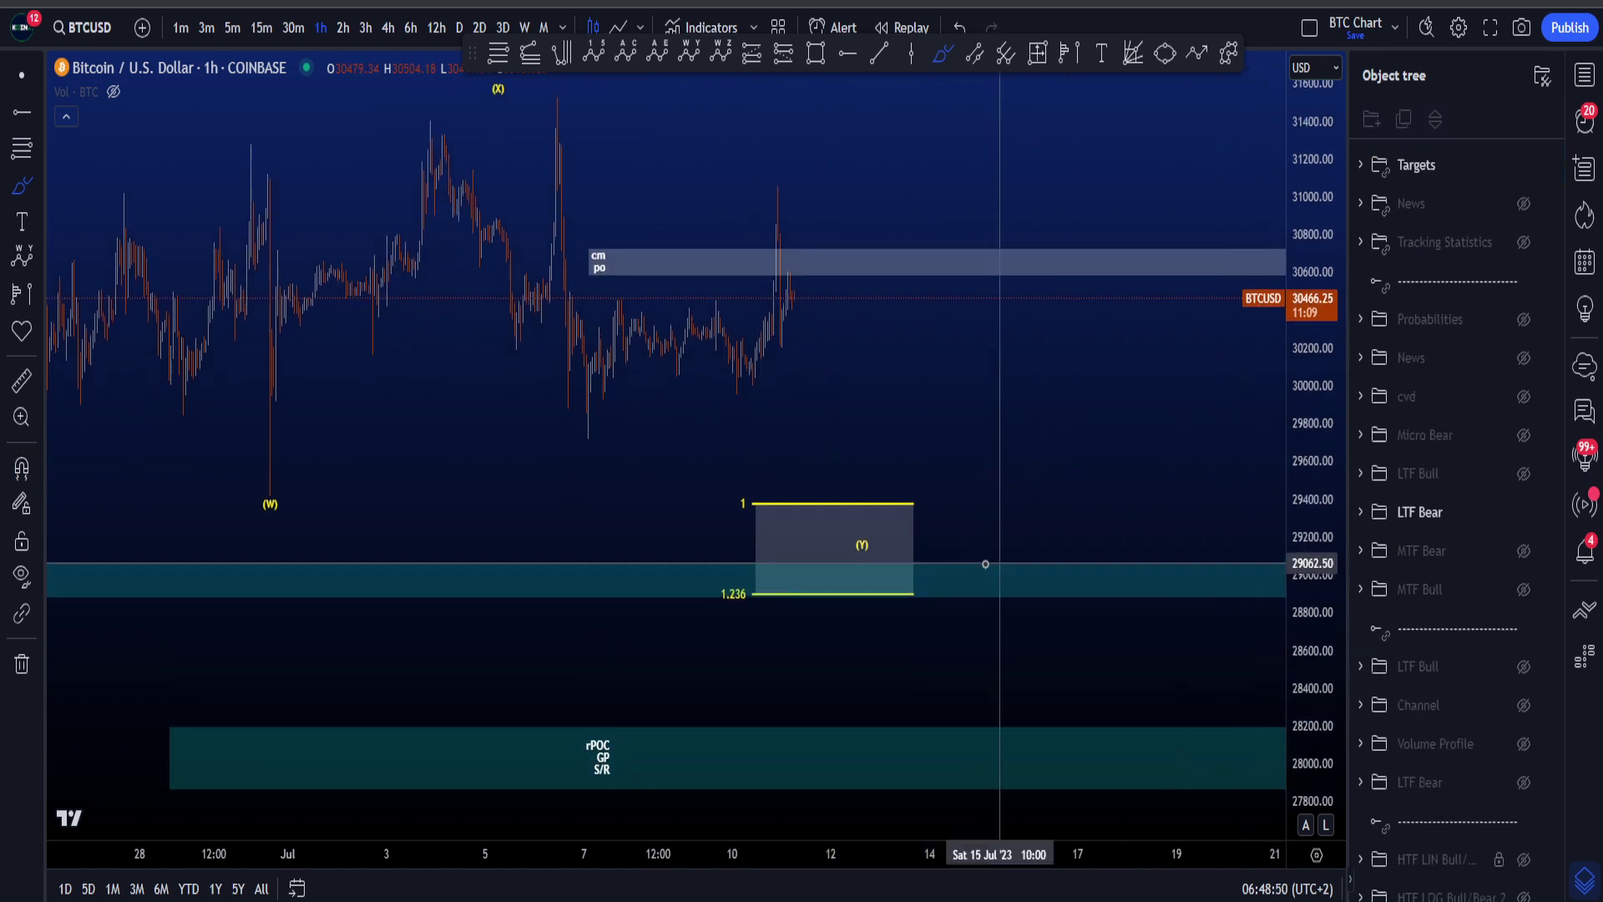
{"action": "scroll", "coordinate": [985, 564], "scroll_direction": "up", "scroll_amount": 4}
{"action": "mouse_move", "coordinate": [648, 234]}
{"action": "left_mouse_down"}
{"action": "mouse_move", "coordinate": [677, 388]}
{"action": "mouse_move", "coordinate": [841, 526]}
{"action": "left_mouse_up"}
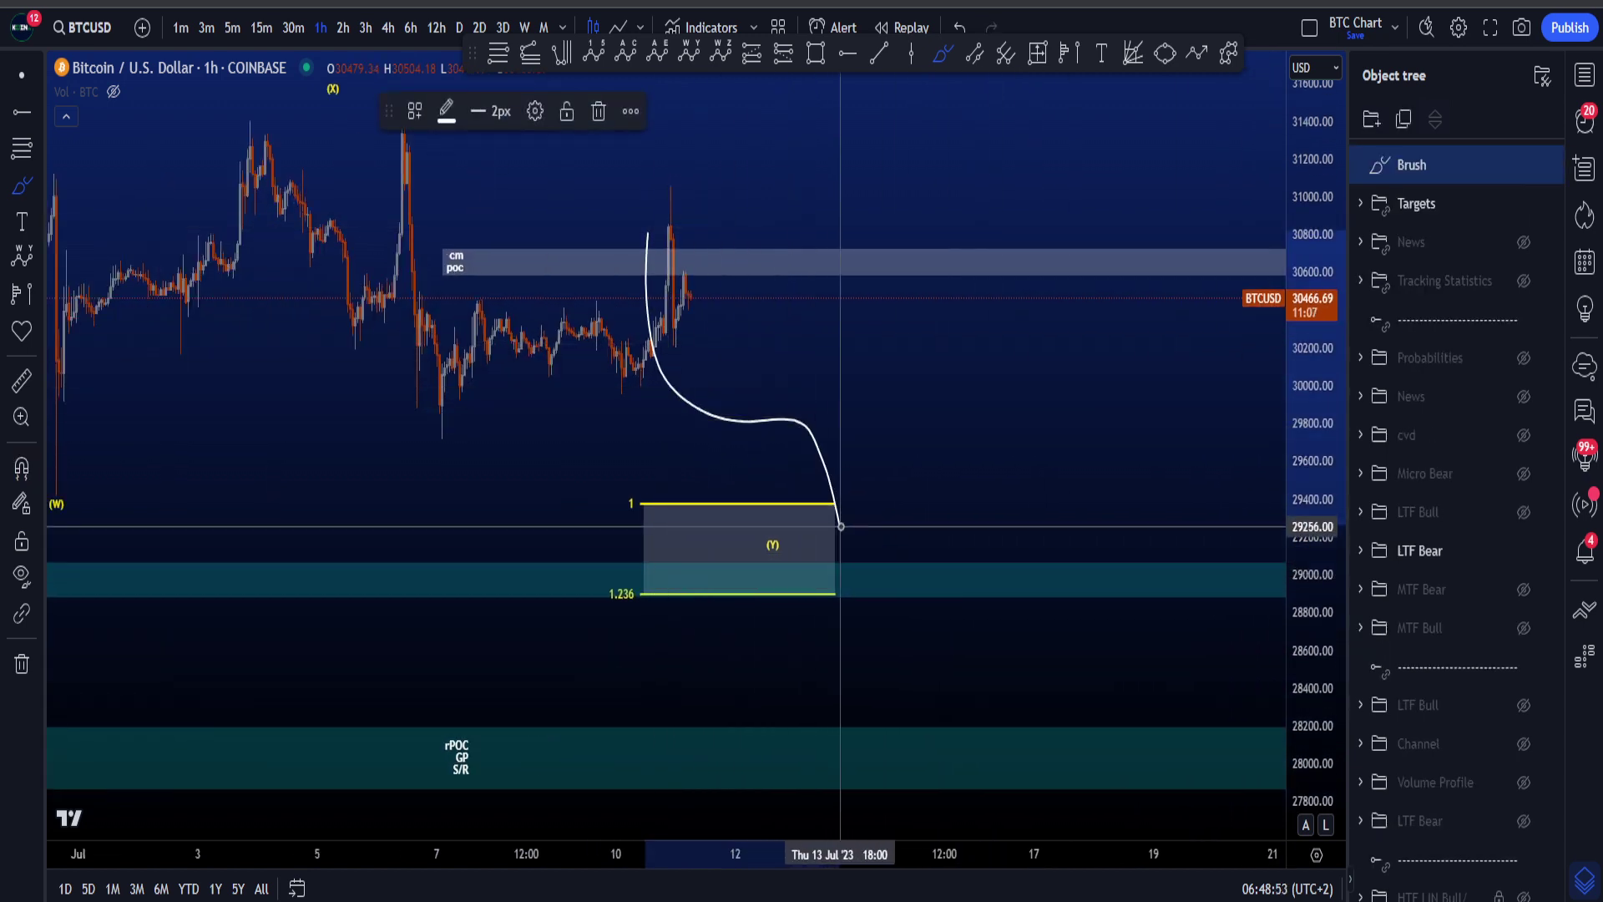
{"action": "key", "text": "ctrl+z"}
{"action": "scroll", "coordinate": [941, 526], "scroll_direction": "down", "scroll_amount": 1}
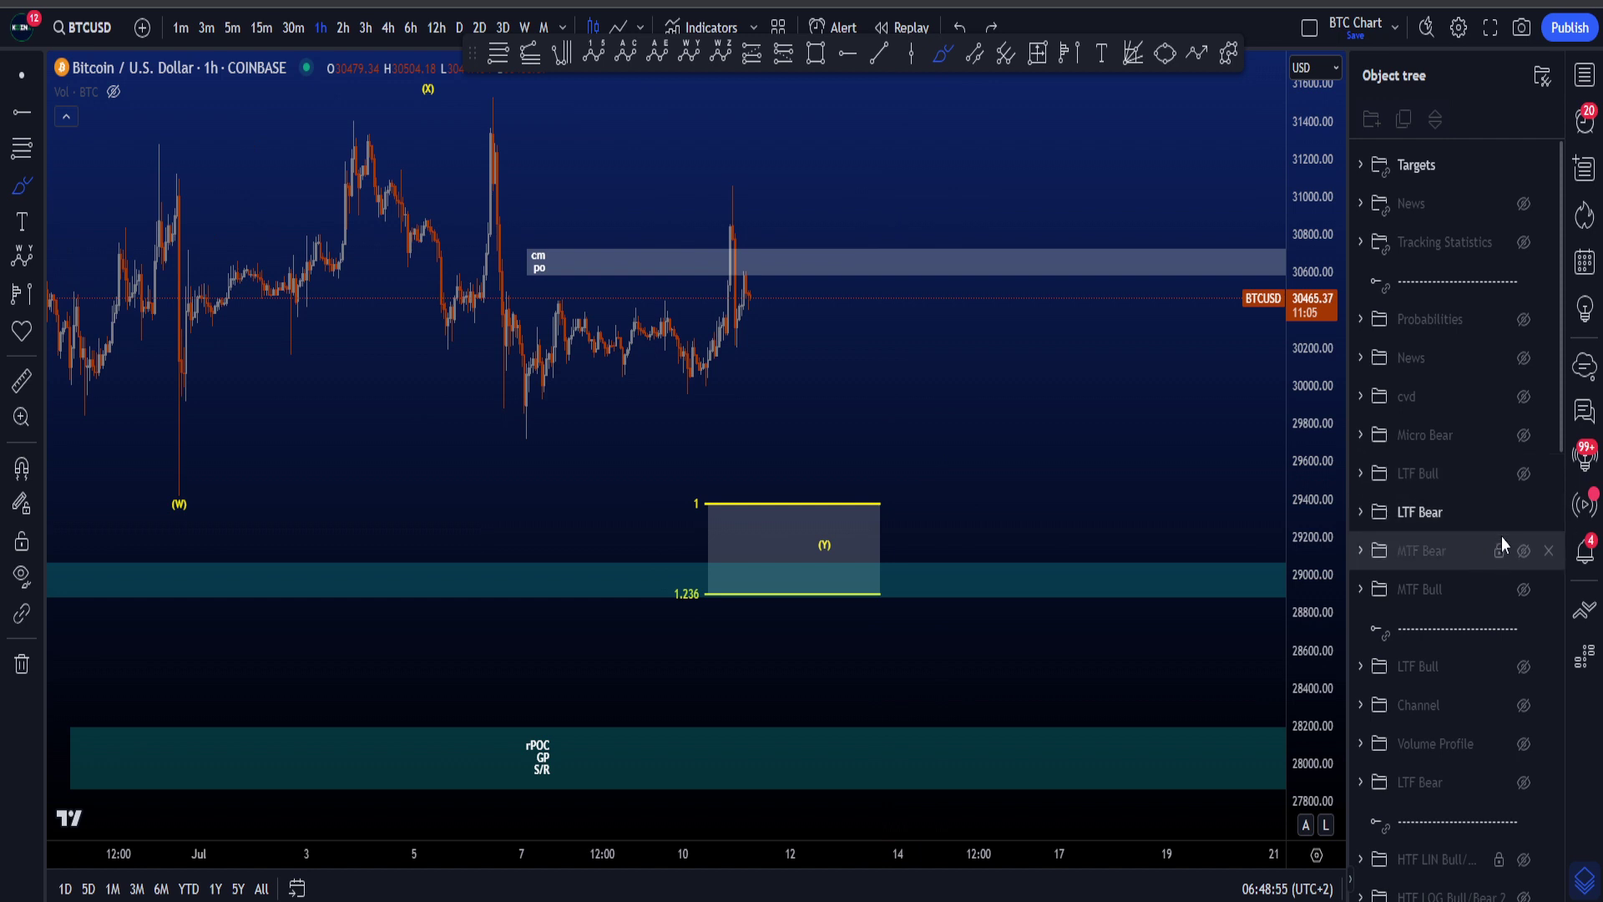
{"action": "left_click_drag", "start_coordinate": [905, 573], "coordinate": [910, 568]}
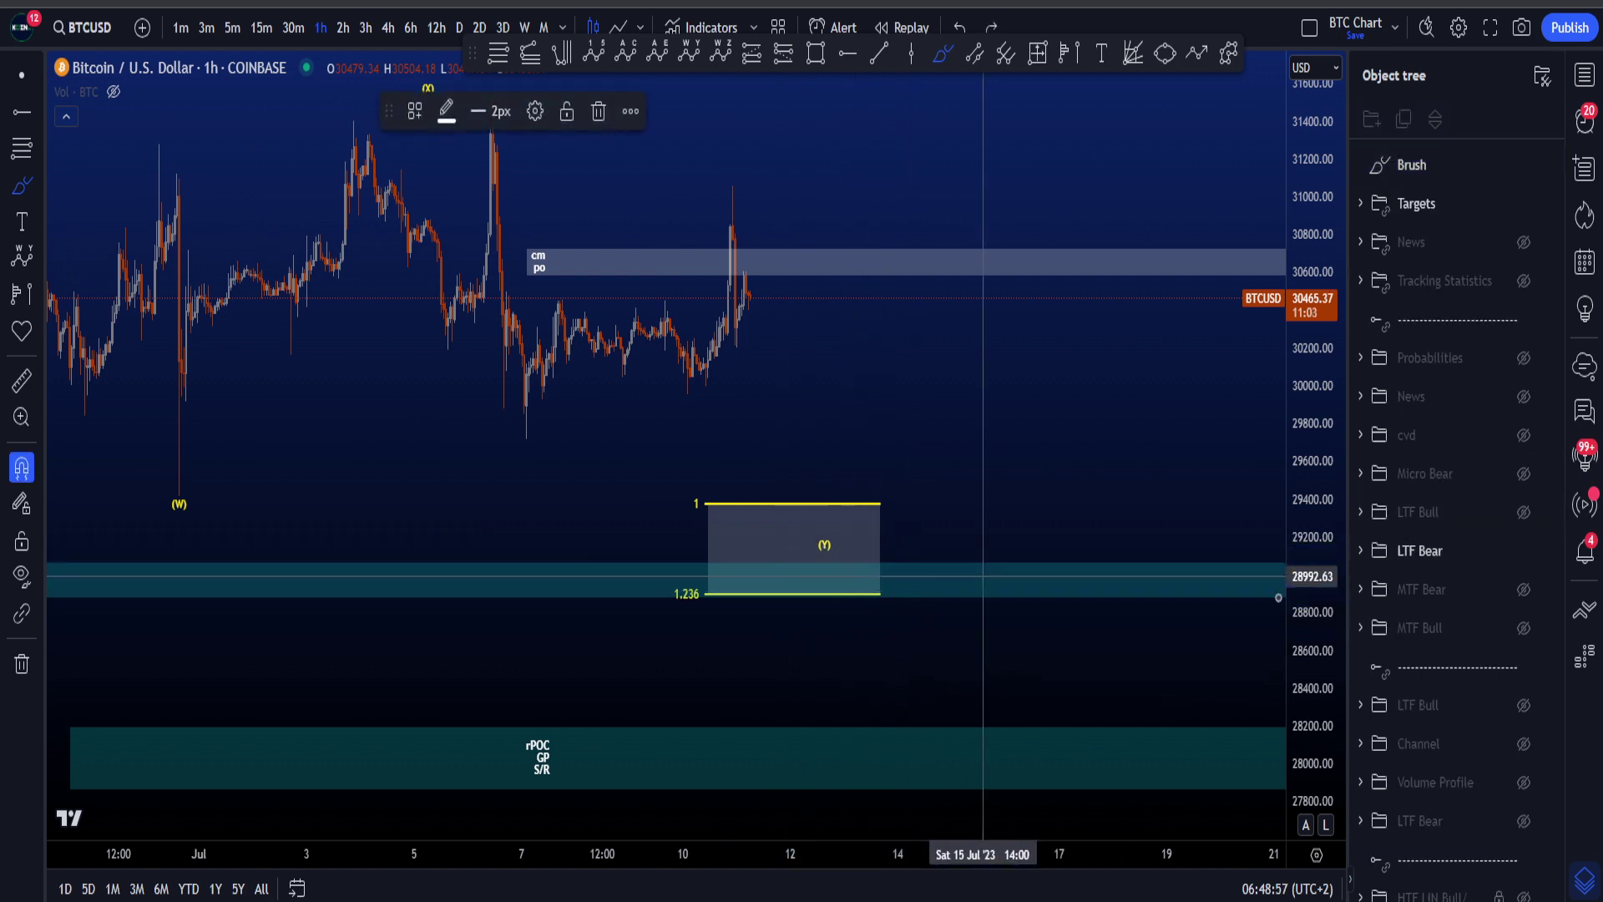
{"action": "key", "text": "ctrl+z"}
Step: Show the LTF Bull drawings in place of LTF Bear and Targets, and move the Diagonal note box higher above the candles
{"action": "left_click", "coordinate": [1523, 512]}
{"action": "left_click", "coordinate": [1523, 473]}
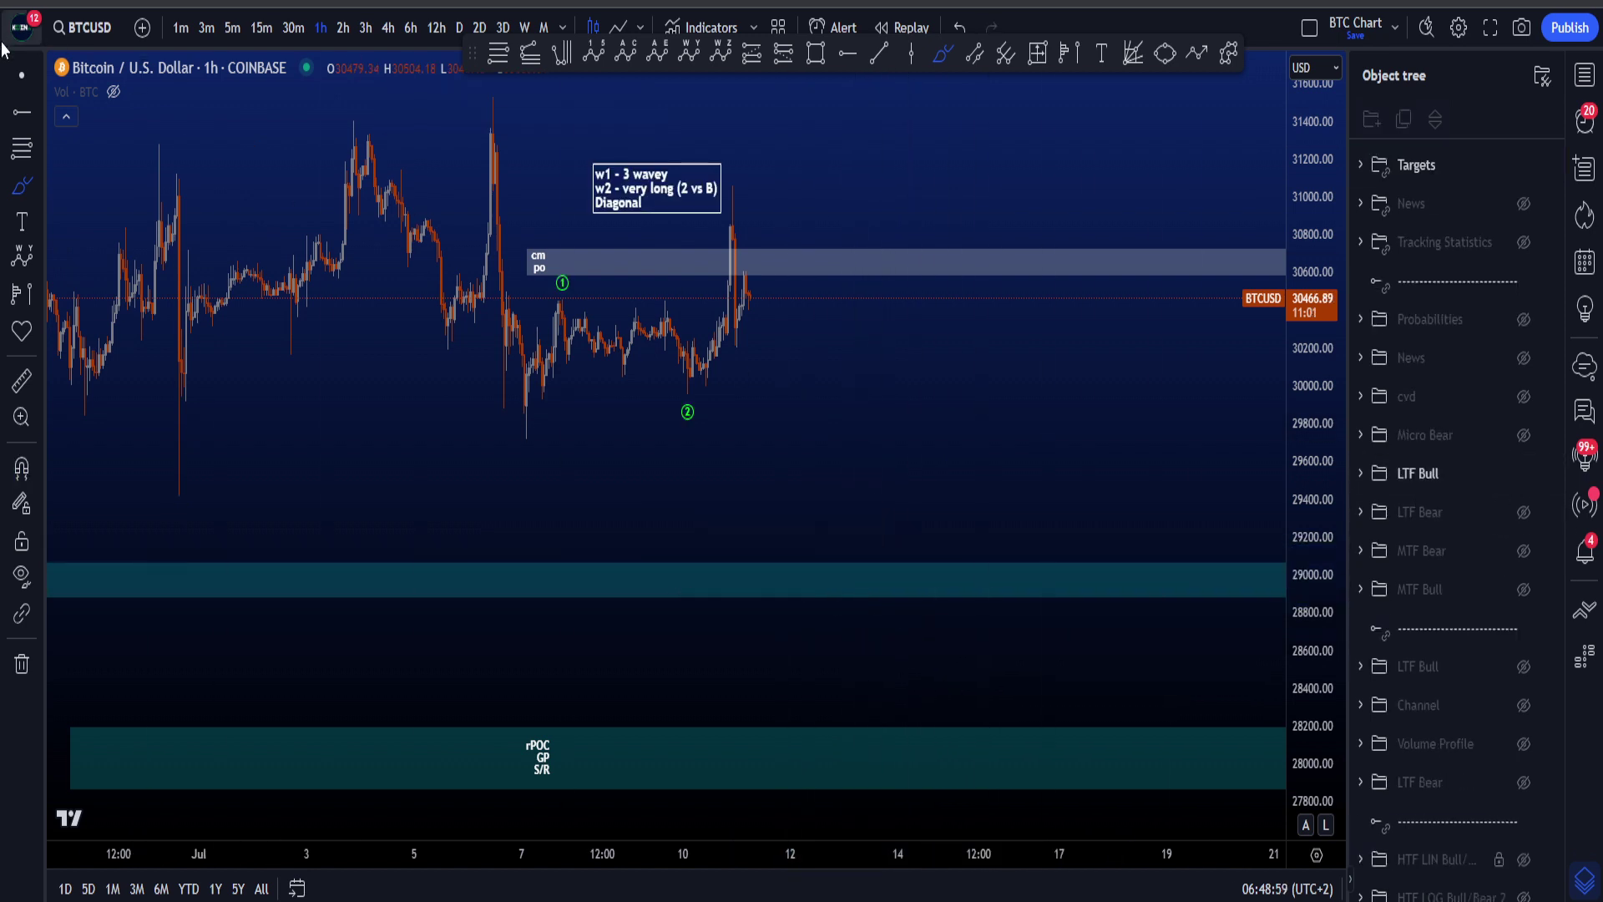
{"action": "left_click_drag", "start_coordinate": [870, 416], "coordinate": [939, 538]}
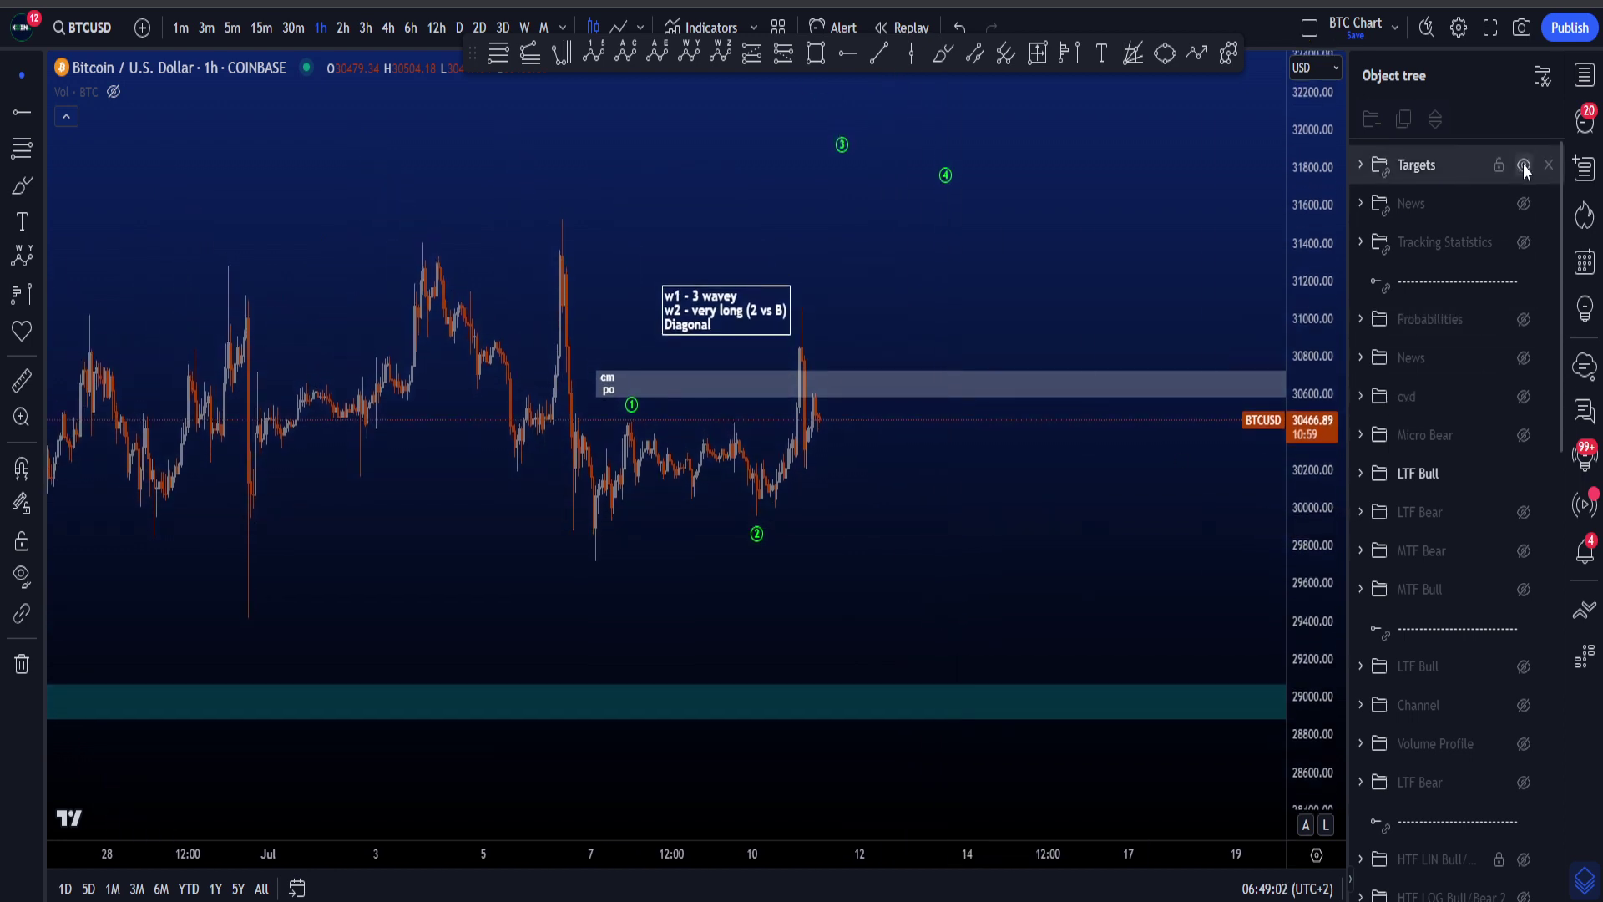
{"action": "left_click", "coordinate": [1523, 164]}
{"action": "left_click_drag", "start_coordinate": [1057, 560], "coordinate": [1032, 609]}
{"action": "left_click_drag", "start_coordinate": [700, 360], "coordinate": [680, 283]}
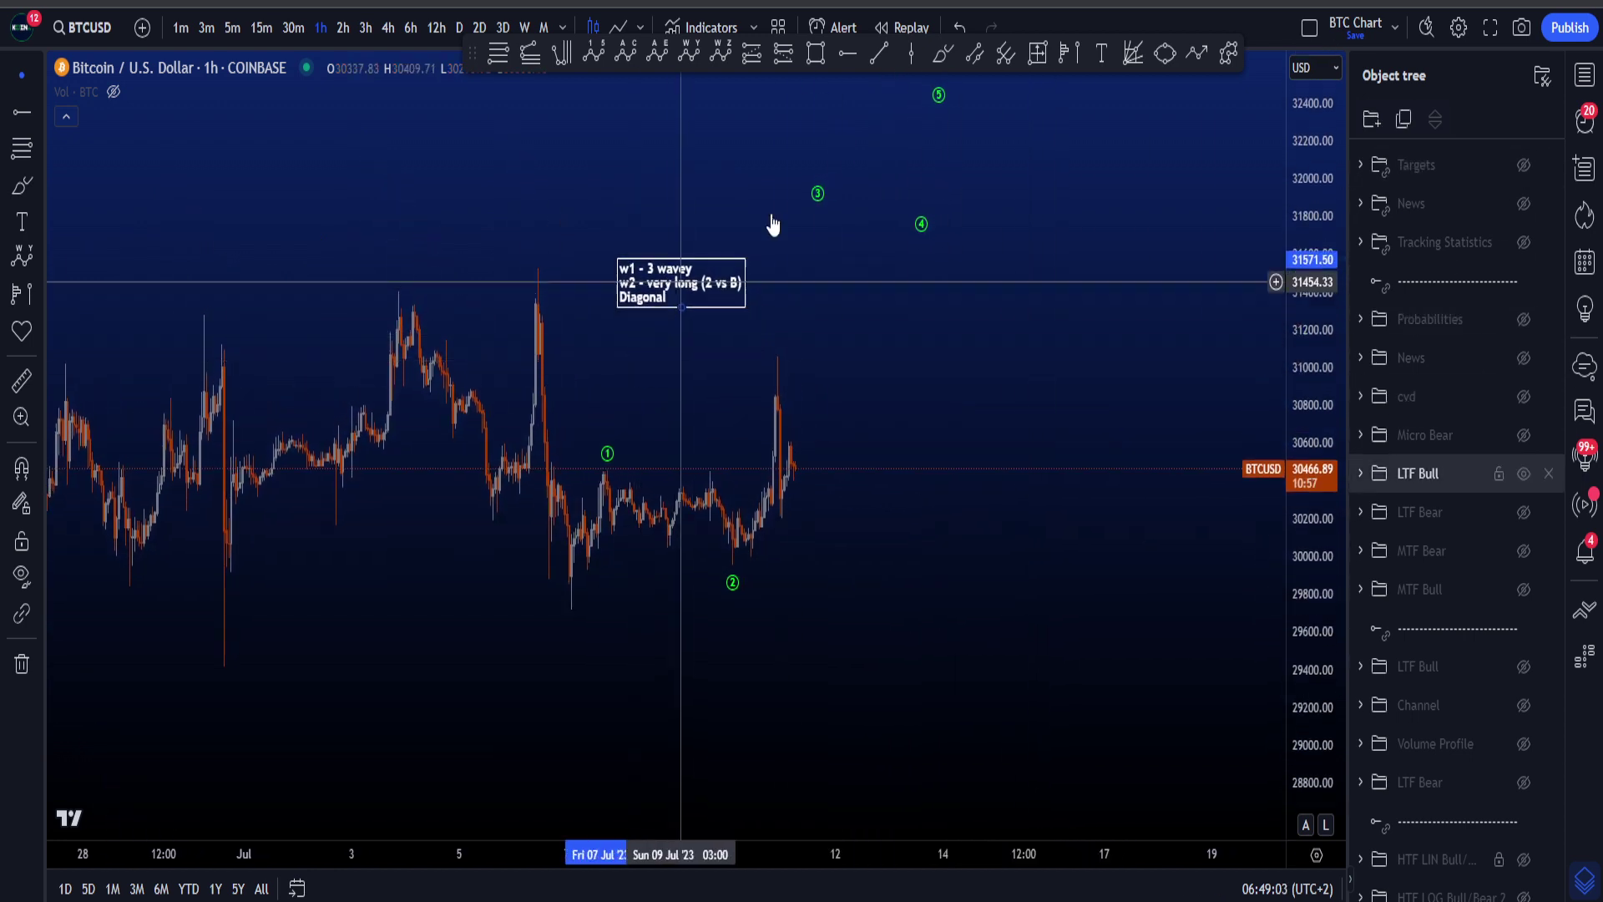
Step: Brush a path from the early-July low around wave 1, down to wave 2, and up toward wave 3
{"action": "left_click", "coordinate": [943, 54]}
{"action": "mouse_move", "coordinate": [565, 563]}
{"action": "left_mouse_down"}
{"action": "mouse_move", "coordinate": [609, 537]}
{"action": "mouse_move", "coordinate": [596, 457]}
{"action": "mouse_move", "coordinate": [735, 558]}
{"action": "mouse_move", "coordinate": [848, 246]}
{"action": "left_mouse_up"}
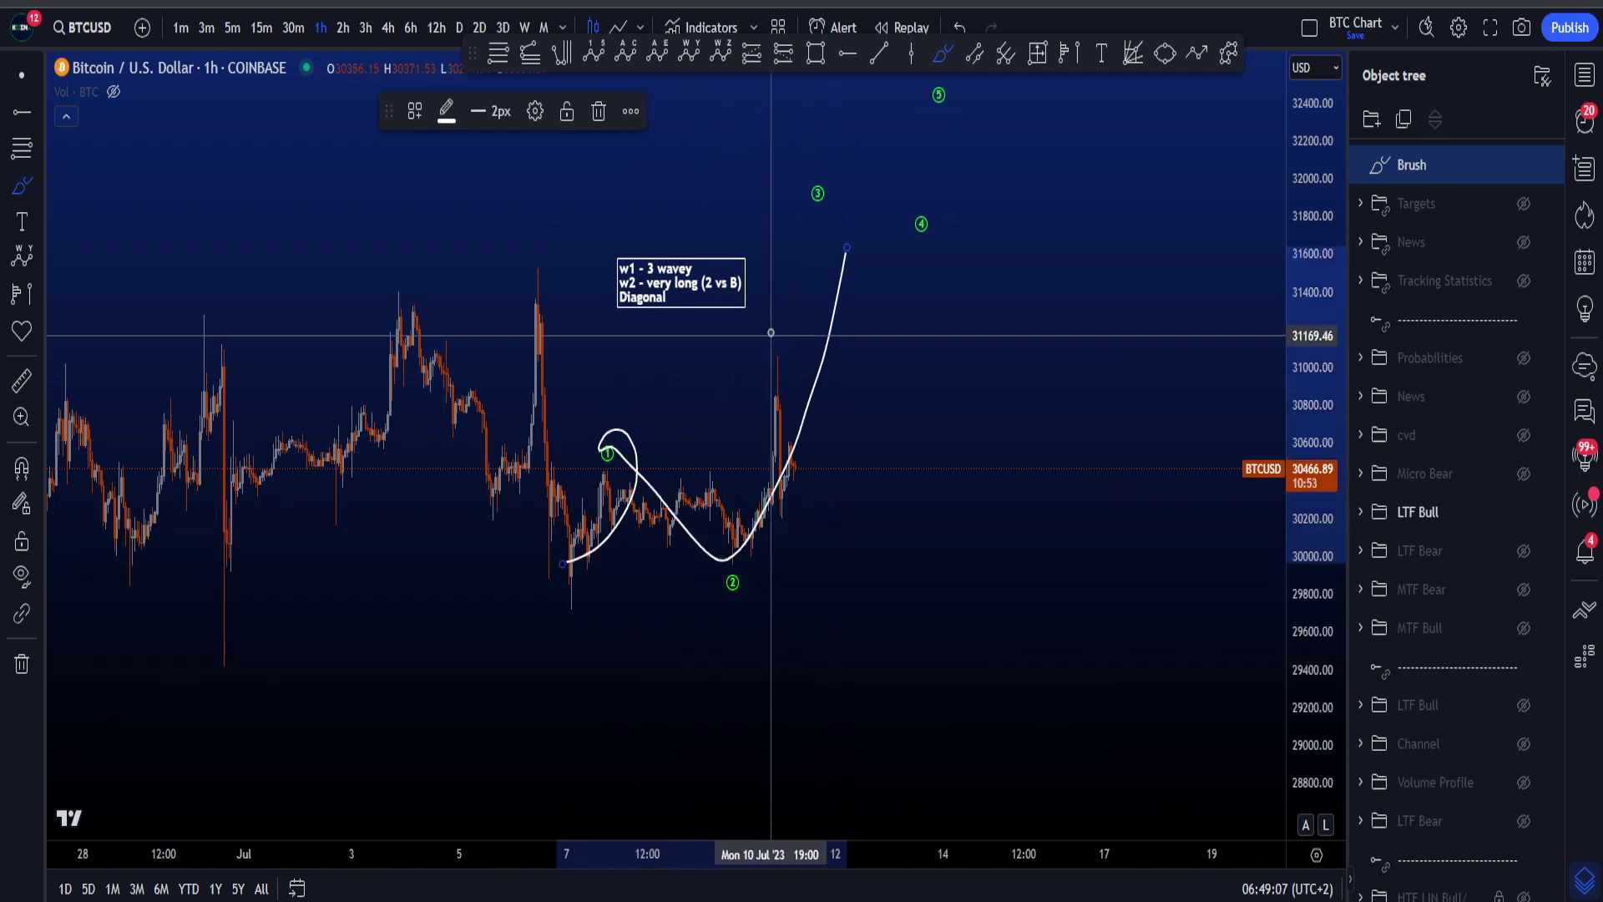
Step: Sketch an extra brush mark over the rise above wave 2, then undo it together with the wave path
{"action": "left_click_drag", "start_coordinate": [773, 331], "coordinate": [859, 321]}
{"action": "key", "text": "ctrl+z"}
{"action": "key", "text": "ctrl+z"}
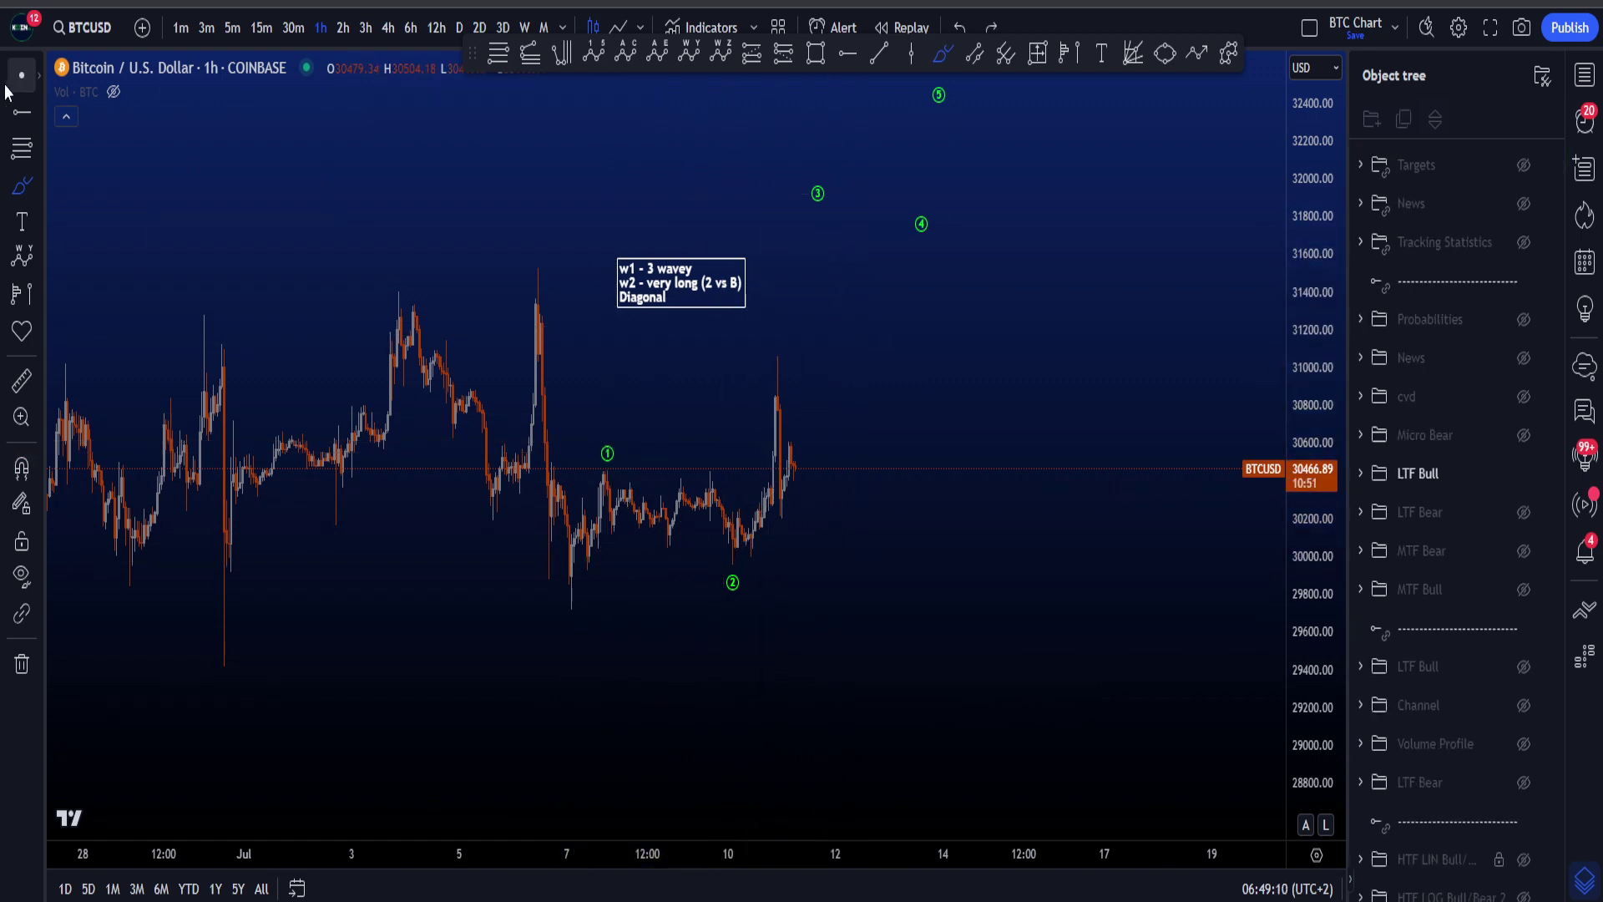
Step: Brush the rise from the early-July low up to wave 1 and remove the stroke
{"action": "scroll", "coordinate": [907, 592], "scroll_direction": "up", "scroll_amount": 5}
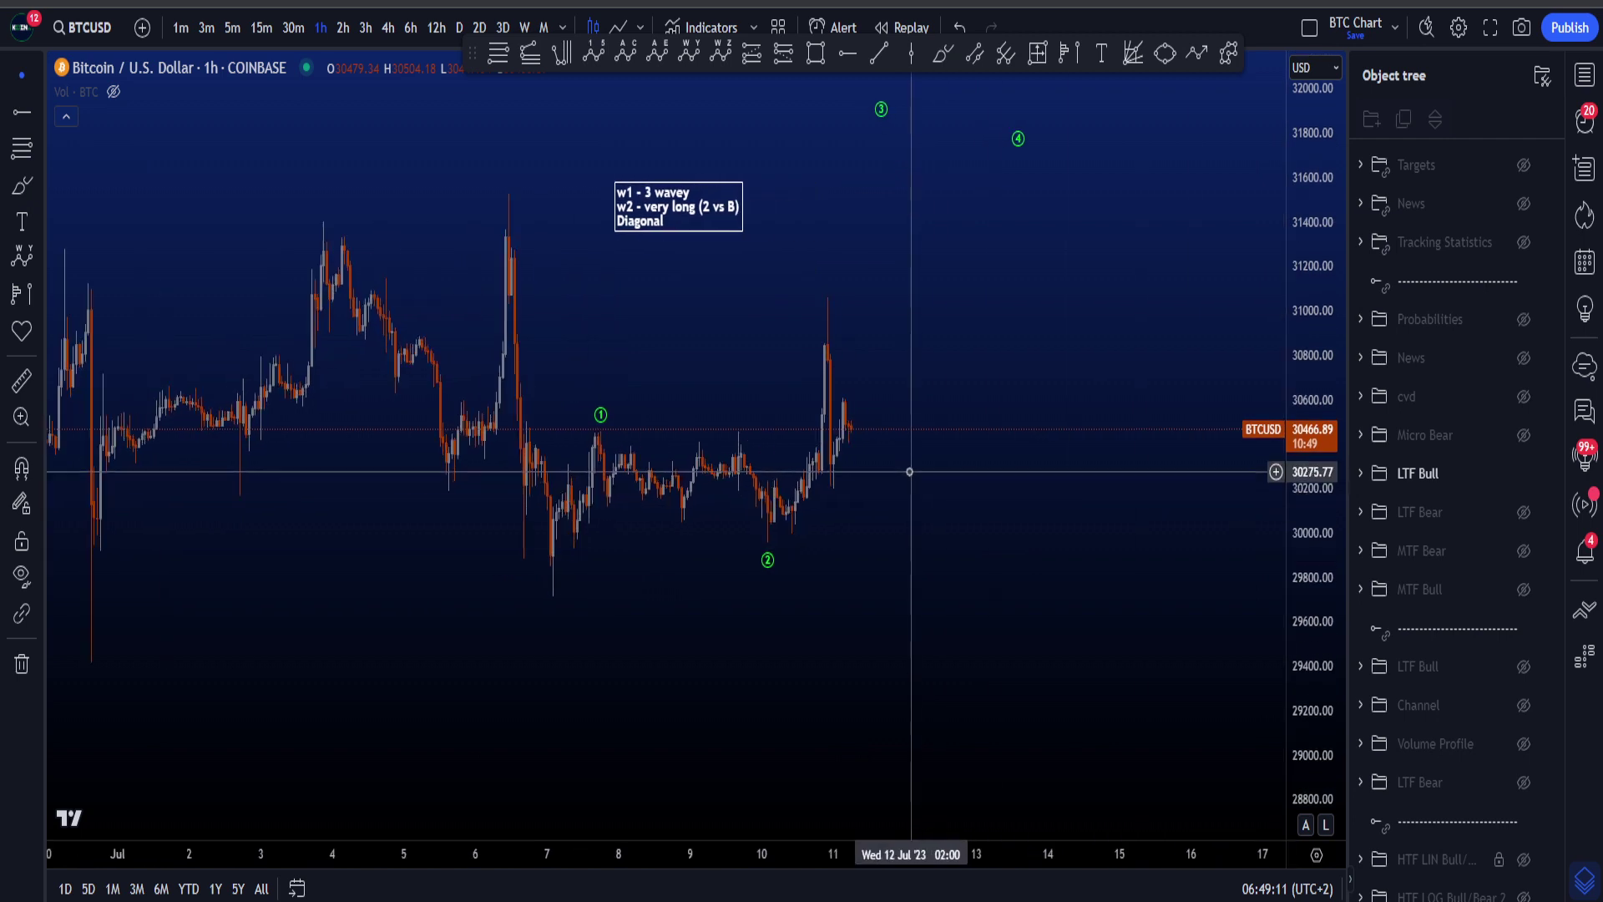
{"action": "scroll", "coordinate": [965, 477], "scroll_direction": "up", "scroll_amount": 2}
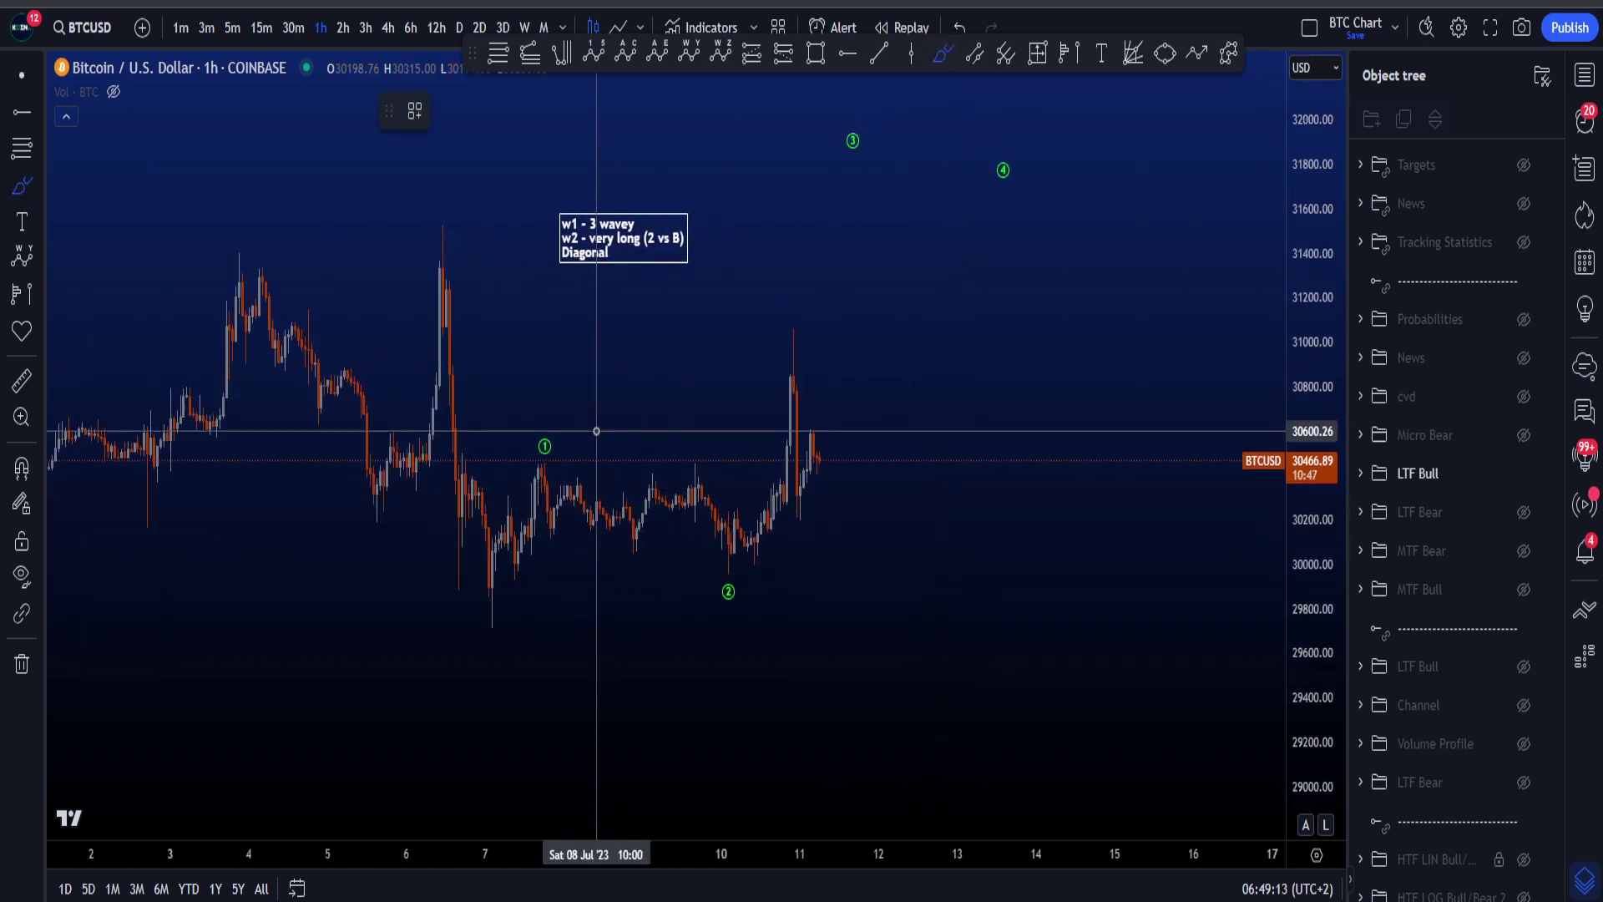
{"action": "left_click_drag", "start_coordinate": [477, 622], "coordinate": [541, 466]}
{"action": "key", "text": "Delete"}
Step: Sketch converging diagonal boundaries beyond wave 1 with a zigzag path between them, and undo all the strokes
{"action": "scroll", "coordinate": [807, 462], "scroll_direction": "up", "scroll_amount": 3}
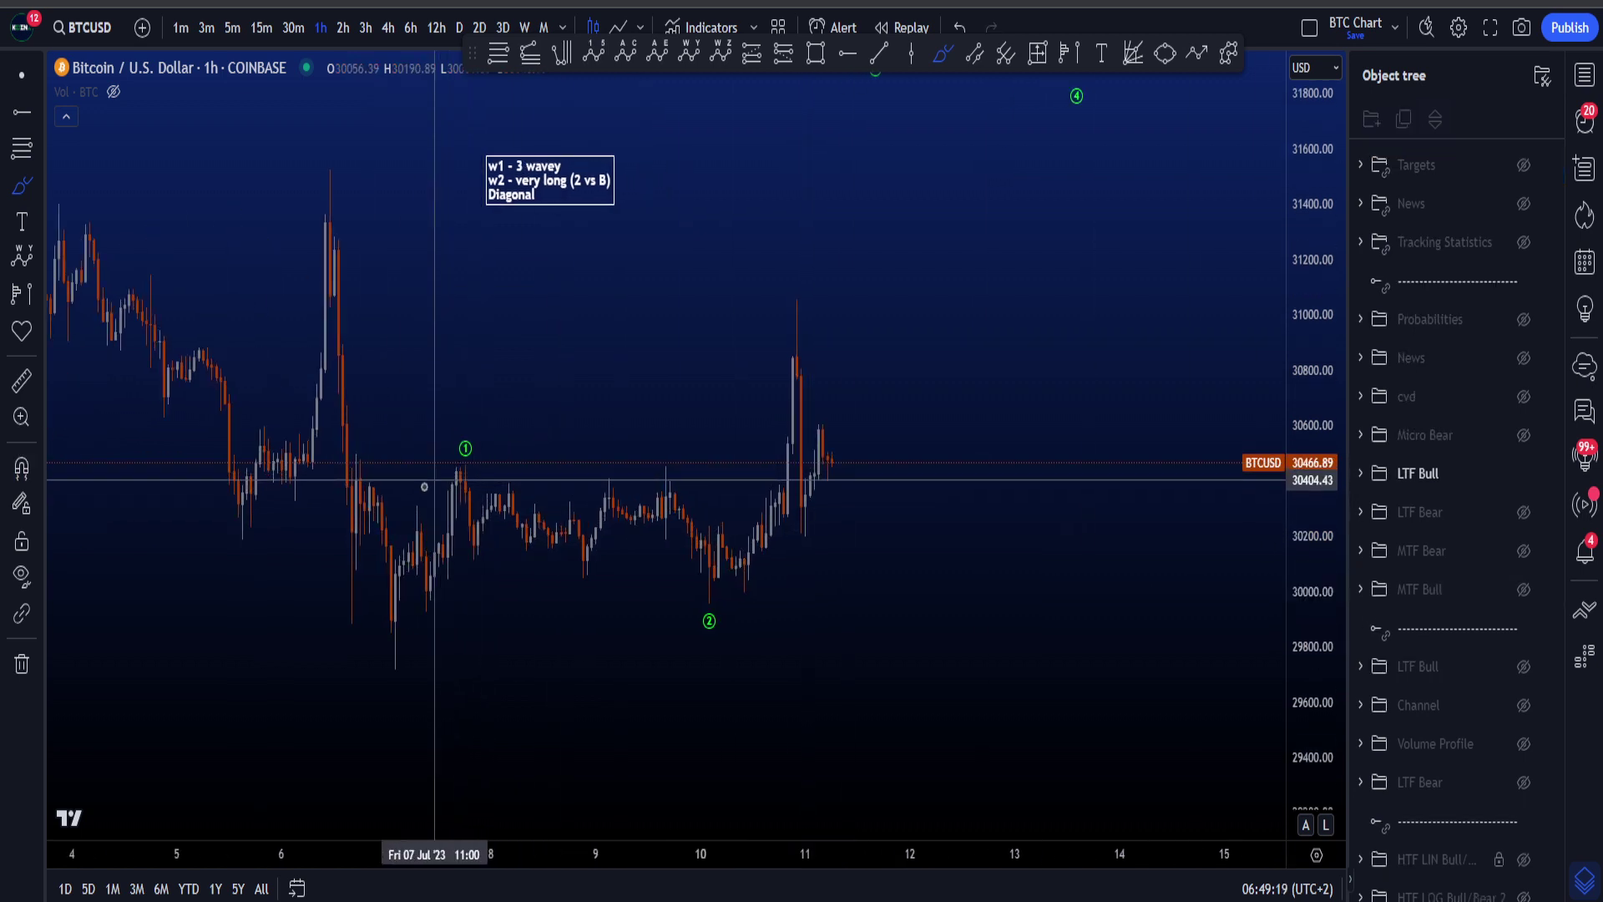
{"action": "left_click_drag", "start_coordinate": [426, 483], "coordinate": [688, 343]}
{"action": "left_click_drag", "start_coordinate": [521, 666], "coordinate": [714, 399]}
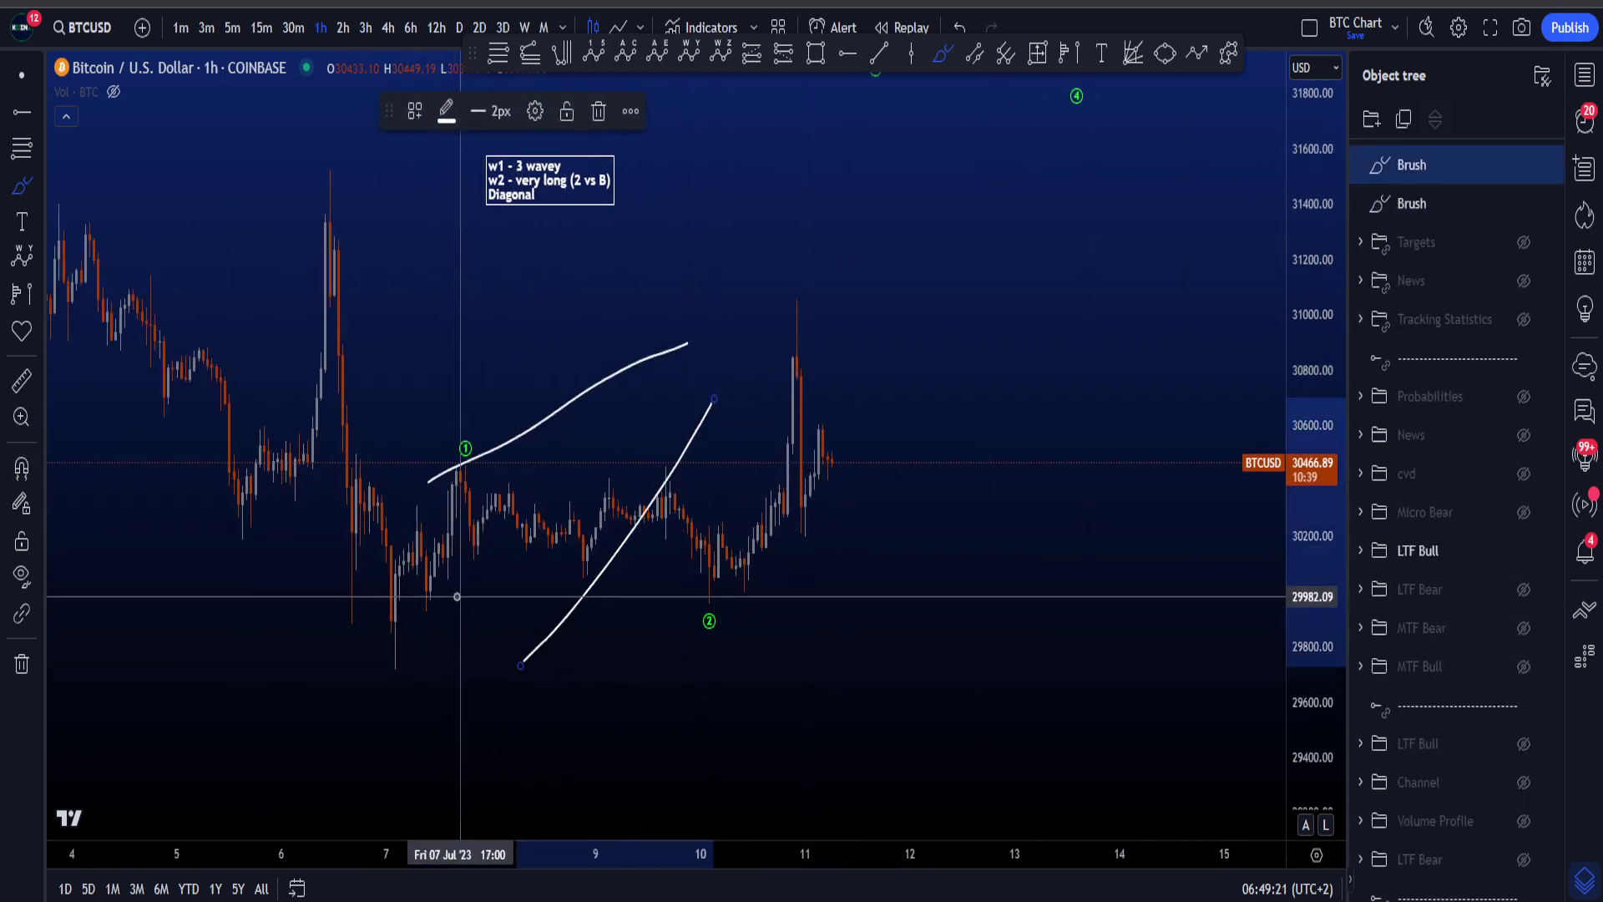
{"action": "mouse_move", "coordinate": [364, 663]}
{"action": "left_mouse_down"}
{"action": "mouse_move", "coordinate": [380, 642]}
{"action": "mouse_move", "coordinate": [544, 615]}
{"action": "mouse_move", "coordinate": [583, 493]}
{"action": "left_mouse_up"}
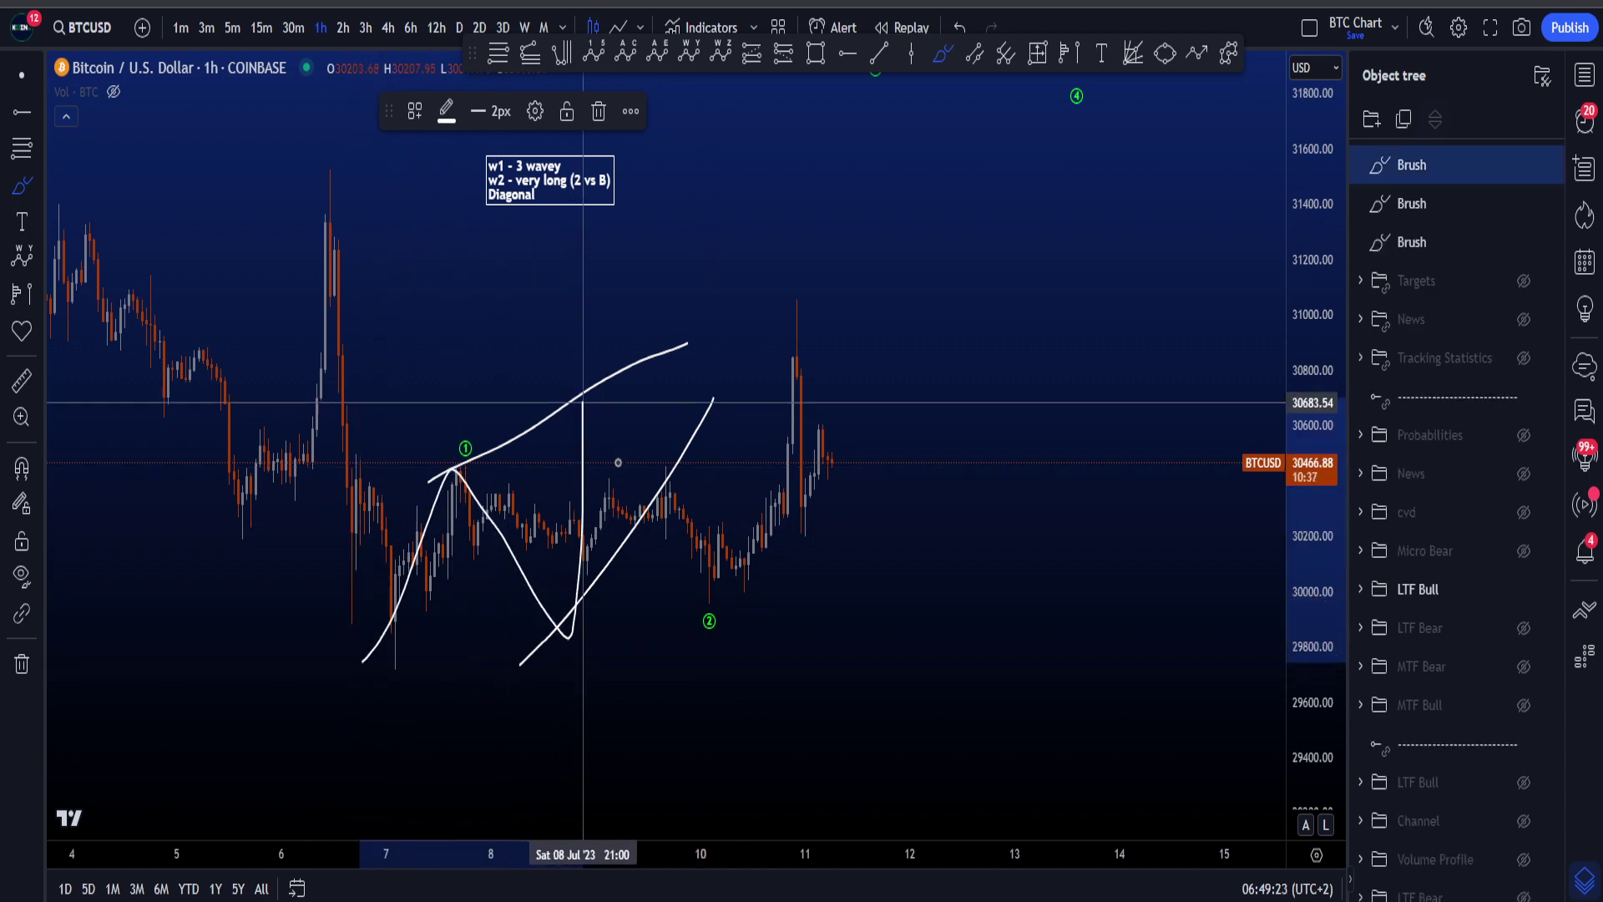
{"action": "left_click_drag", "start_coordinate": [653, 401], "coordinate": [662, 354]}
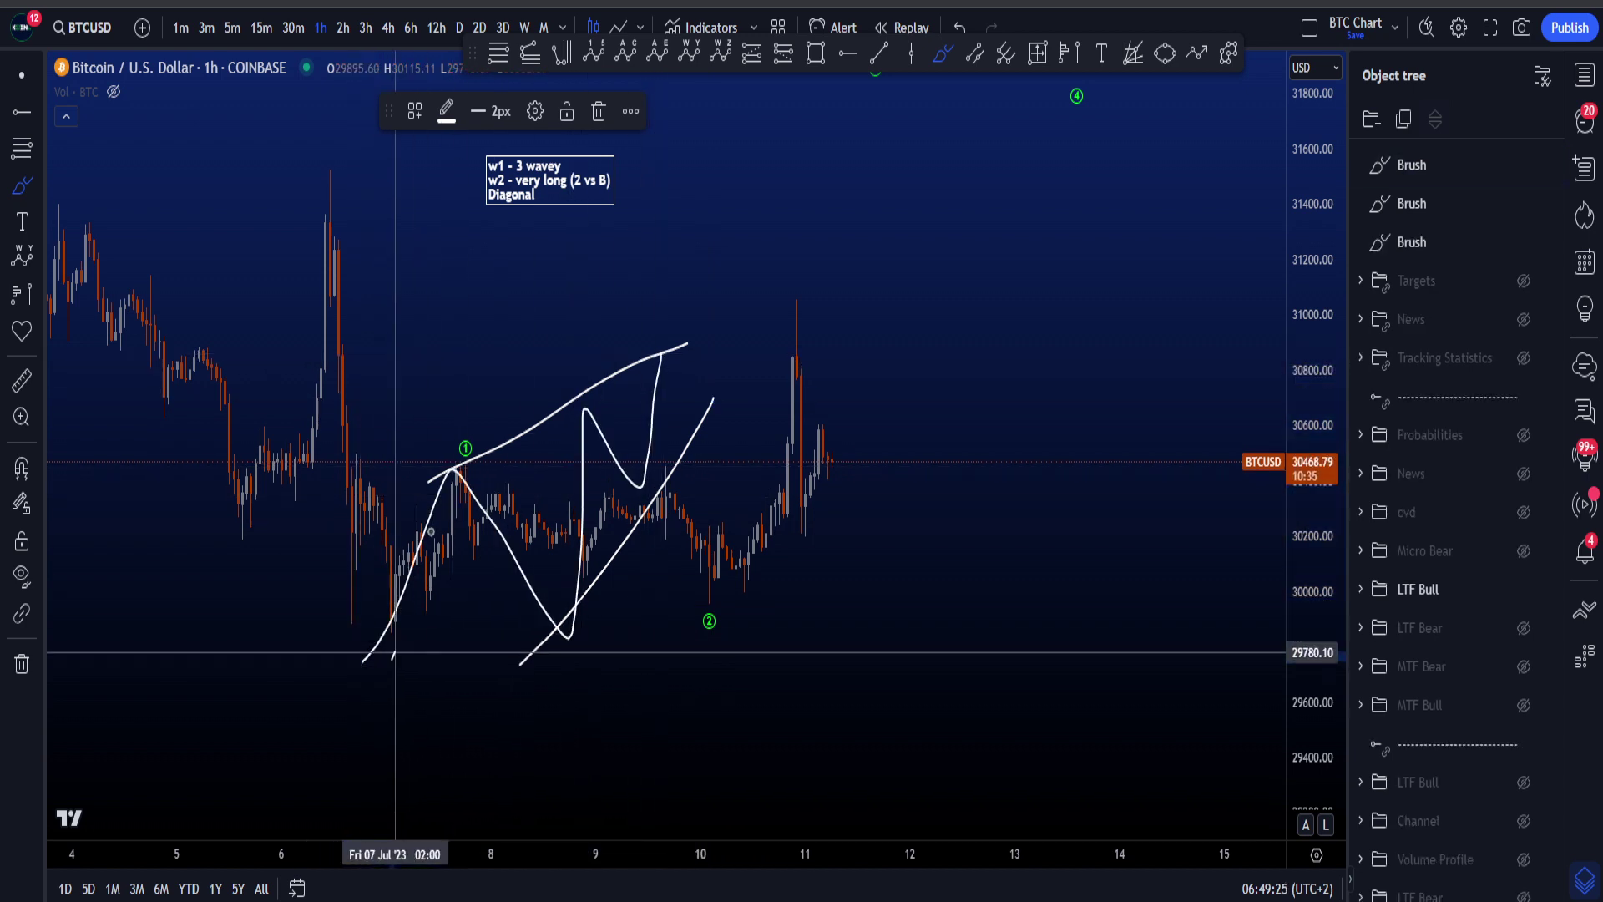
{"action": "left_click_drag", "start_coordinate": [393, 660], "coordinate": [687, 338]}
{"action": "key", "text": "ctrl+z"}
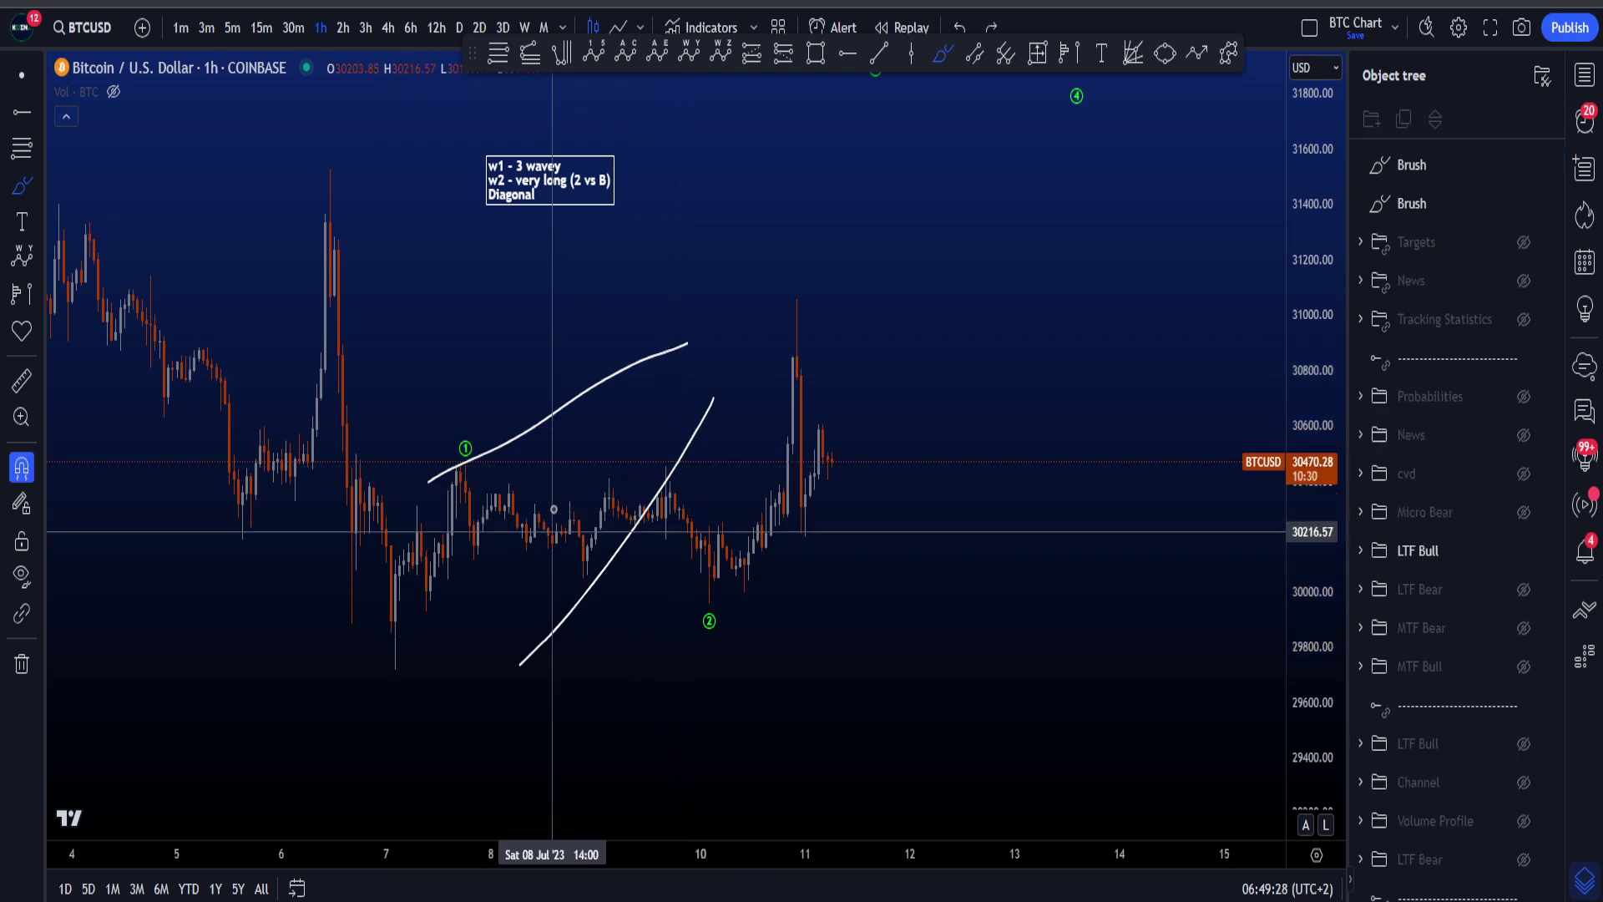
{"action": "key", "text": "ctrl+z"}
{"action": "key", "text": "ctrl+z"}
Step: Sketch a steeper, longer wedge rising from wave 1 to about 31,200 and undo its boundary strokes
{"action": "left_click_drag", "start_coordinate": [423, 470], "coordinate": [753, 287]}
{"action": "key", "text": "ctrl+z"}
{"action": "left_click_drag", "start_coordinate": [580, 679], "coordinate": [773, 273]}
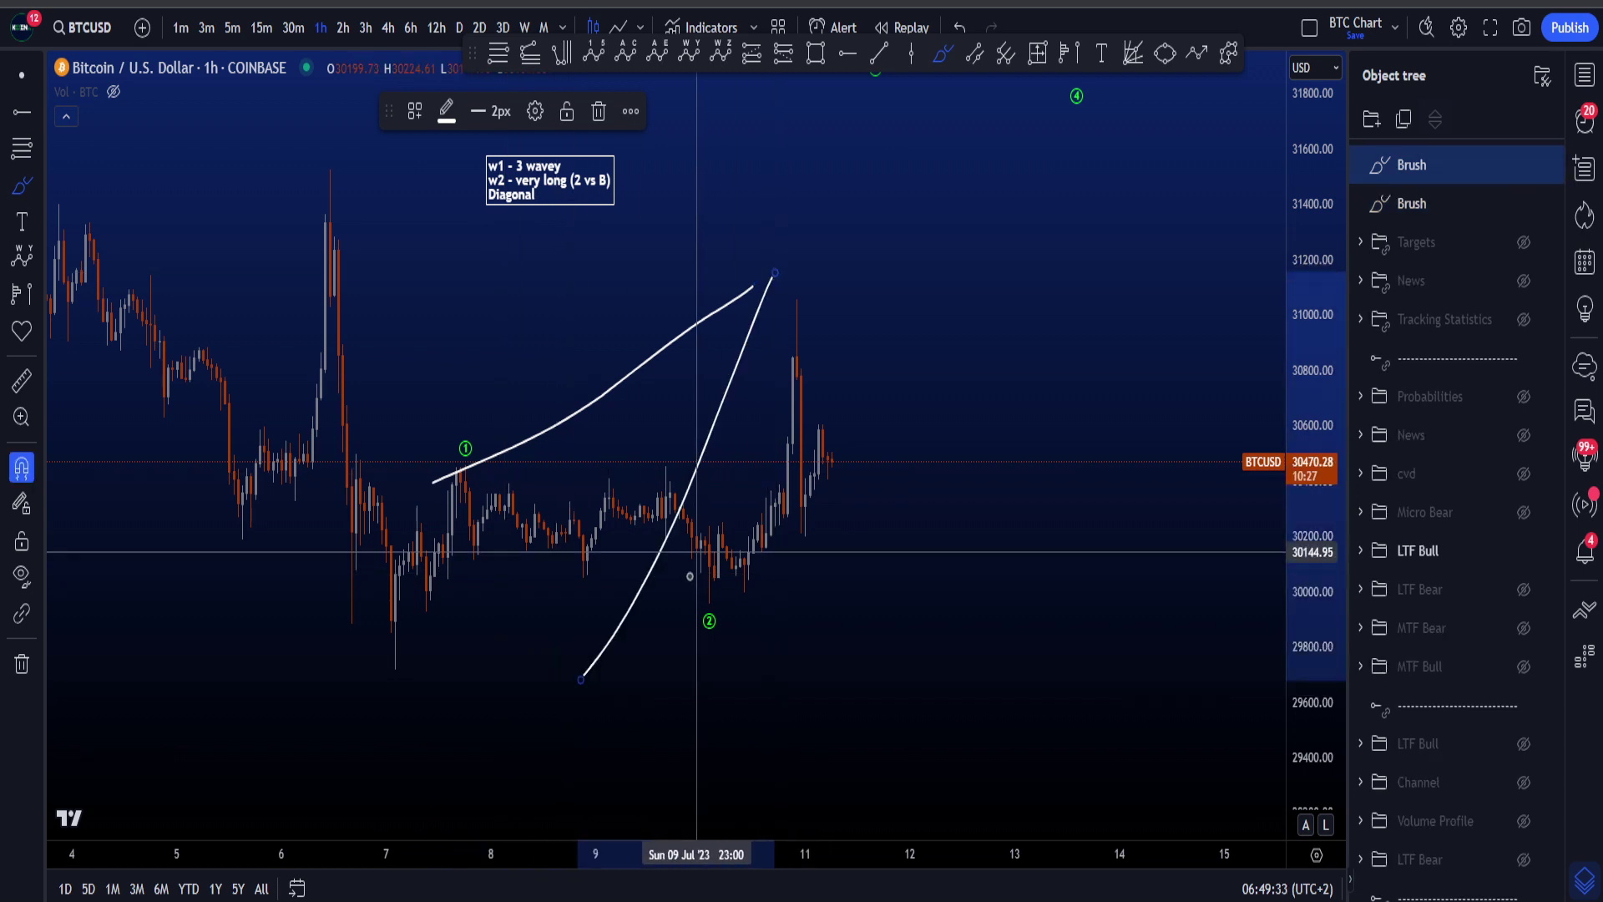
{"action": "key", "text": "ctrl+z"}
{"action": "key", "text": "ctrl+z"}
Step: Brush a level stroke out from wave 1 and a rising stroke from the July 7 candles, undoing each
{"action": "mouse_move", "coordinate": [465, 465]}
{"action": "left_mouse_down"}
{"action": "mouse_move", "coordinate": [785, 476]}
{"action": "mouse_move", "coordinate": [442, 618]}
{"action": "mouse_move", "coordinate": [596, 465]}
{"action": "left_mouse_up"}
{"action": "key", "text": "ctrl+z"}
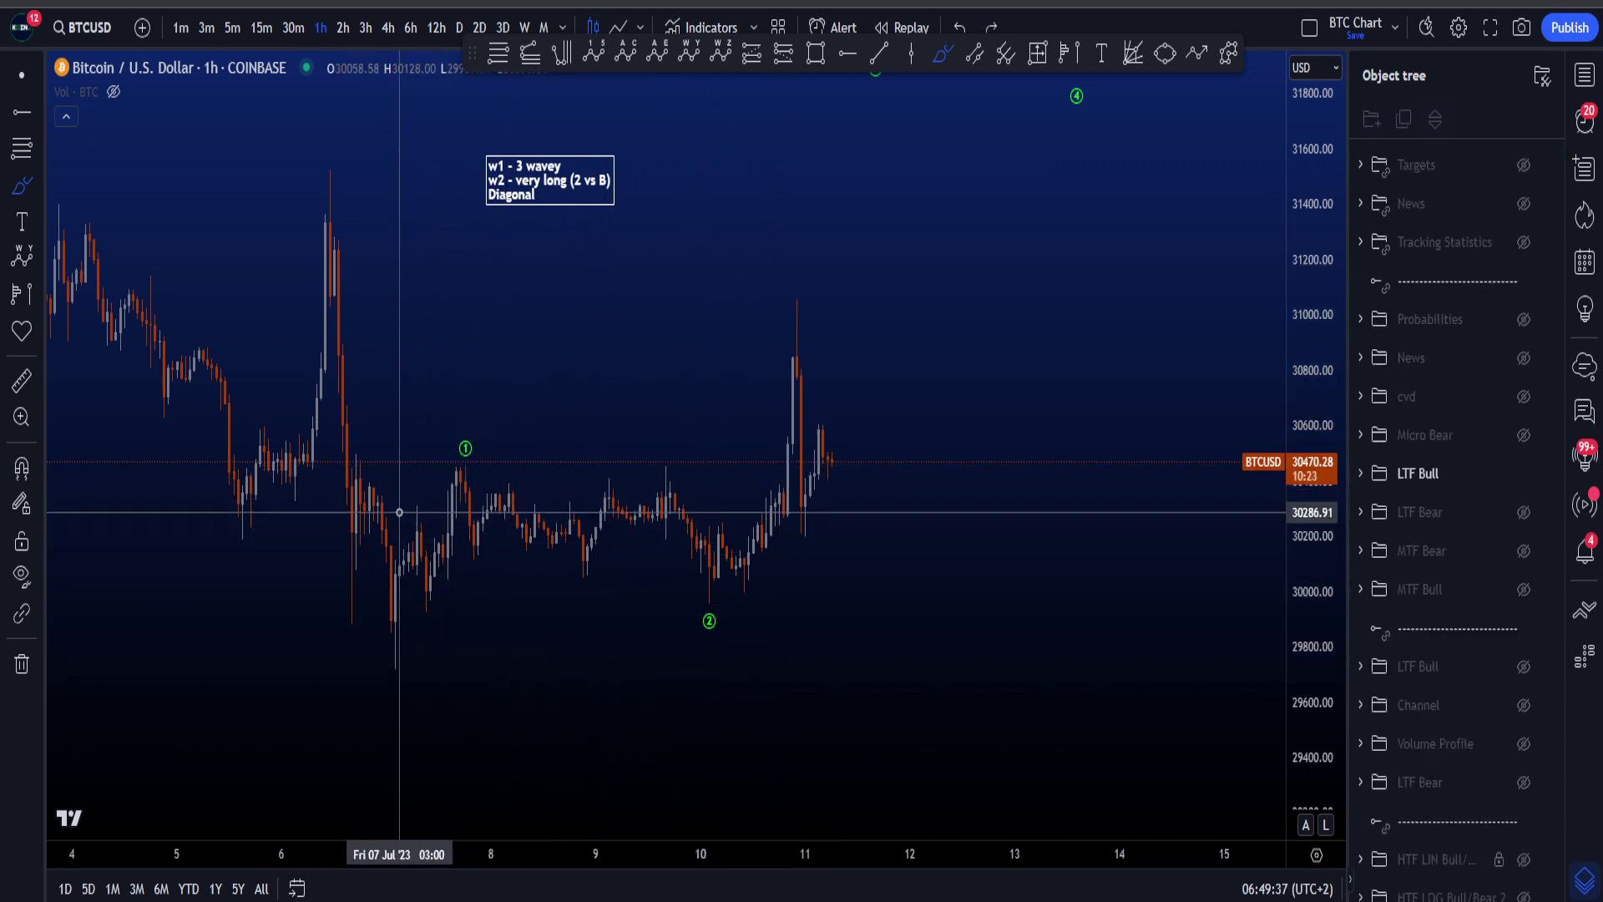
{"action": "left_click_drag", "start_coordinate": [399, 512], "coordinate": [709, 342]}
{"action": "key", "text": "ctrl+z"}
Step: Sketch rising diagonal boundaries from wave 1 past the July 10 spike and from wave 2 upward, and undo both
{"action": "left_click_drag", "start_coordinate": [465, 464], "coordinate": [861, 301]}
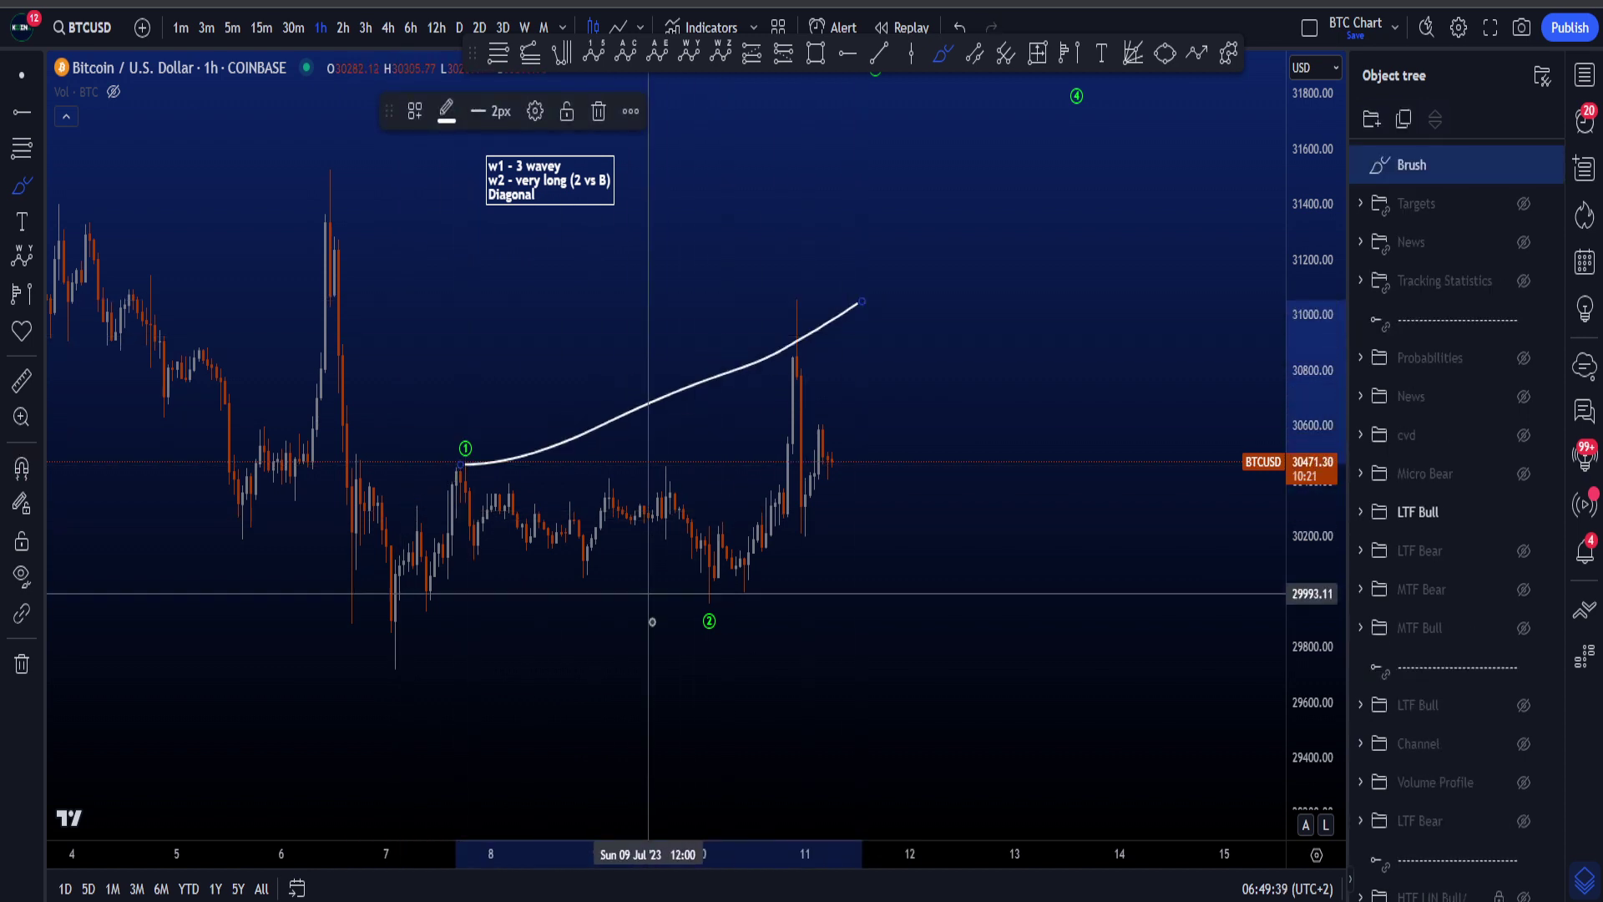
{"action": "left_click_drag", "start_coordinate": [717, 605], "coordinate": [958, 346]}
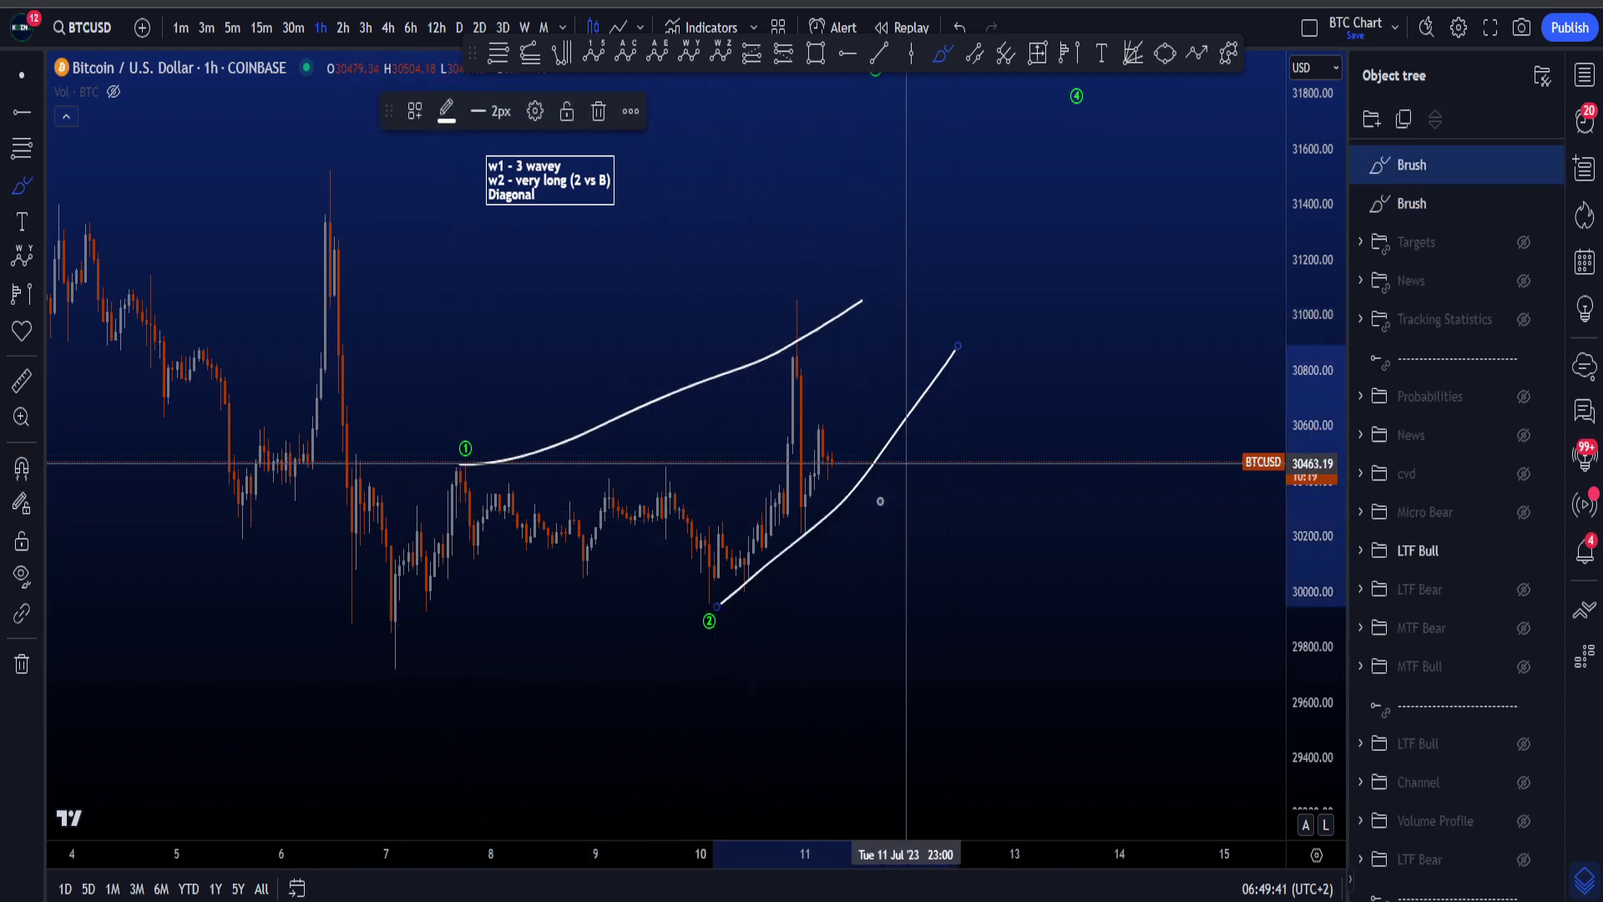
{"action": "key", "text": "ctrl+z"}
{"action": "key", "text": "ctrl+z"}
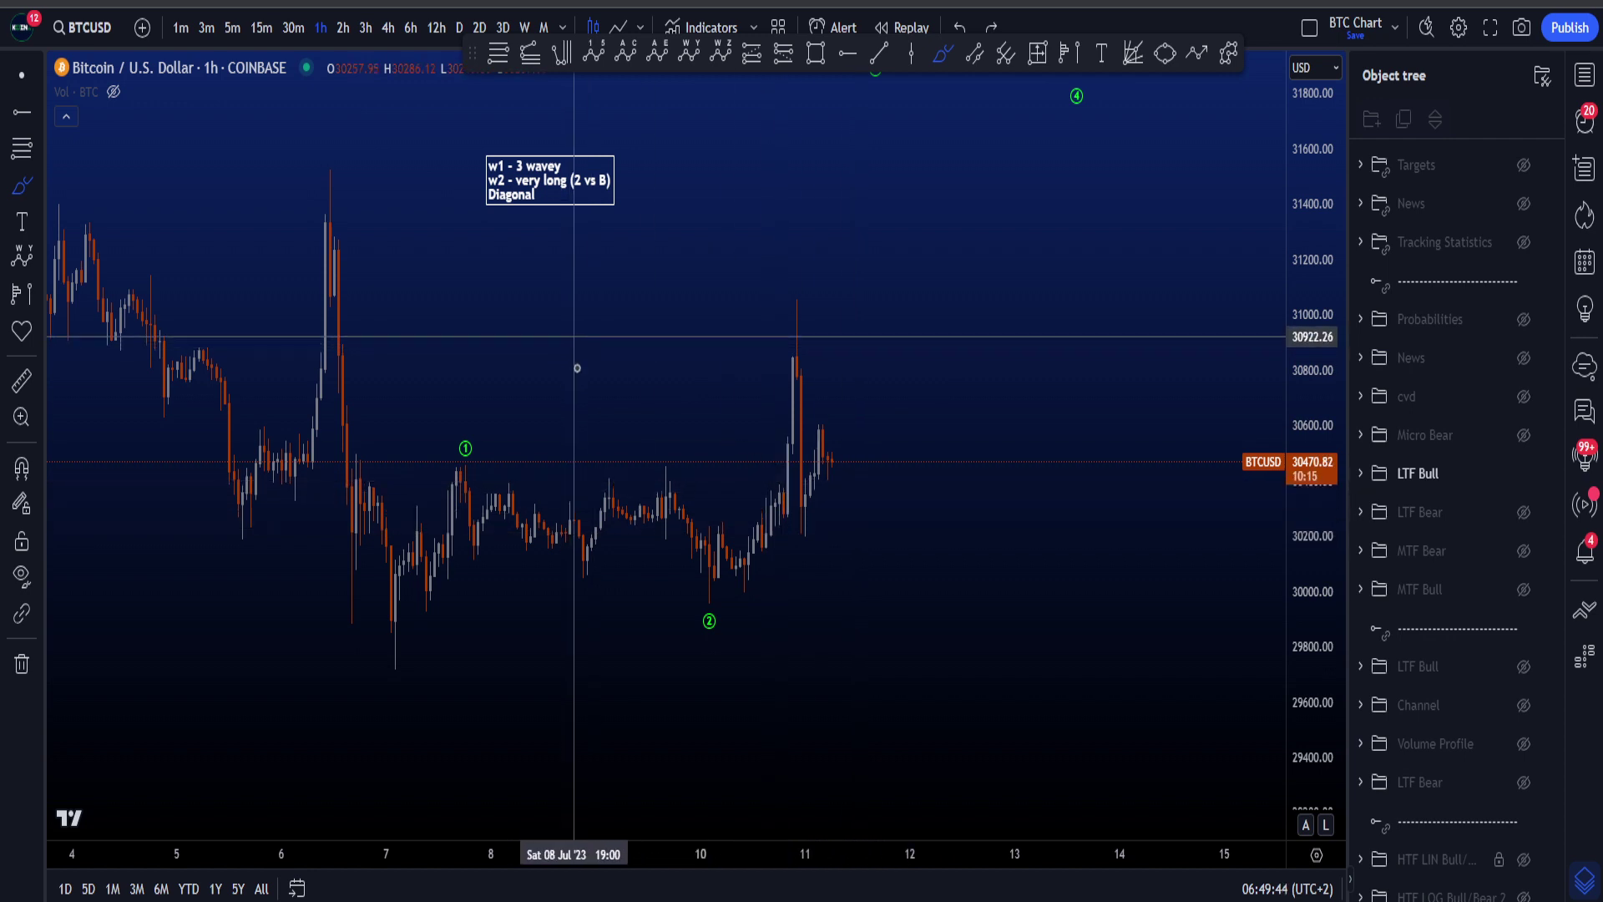
Step: Brush two strokes along the correction after wave 1 and a declining stroke below wave 3, undoing each
{"action": "mouse_move", "coordinate": [455, 454]}
{"action": "left_mouse_down"}
{"action": "mouse_move", "coordinate": [733, 452]}
{"action": "mouse_move", "coordinate": [429, 601]}
{"action": "mouse_move", "coordinate": [459, 455]}
{"action": "mouse_move", "coordinate": [599, 469]}
{"action": "left_mouse_up"}
{"action": "key", "text": "ctrl+z"}
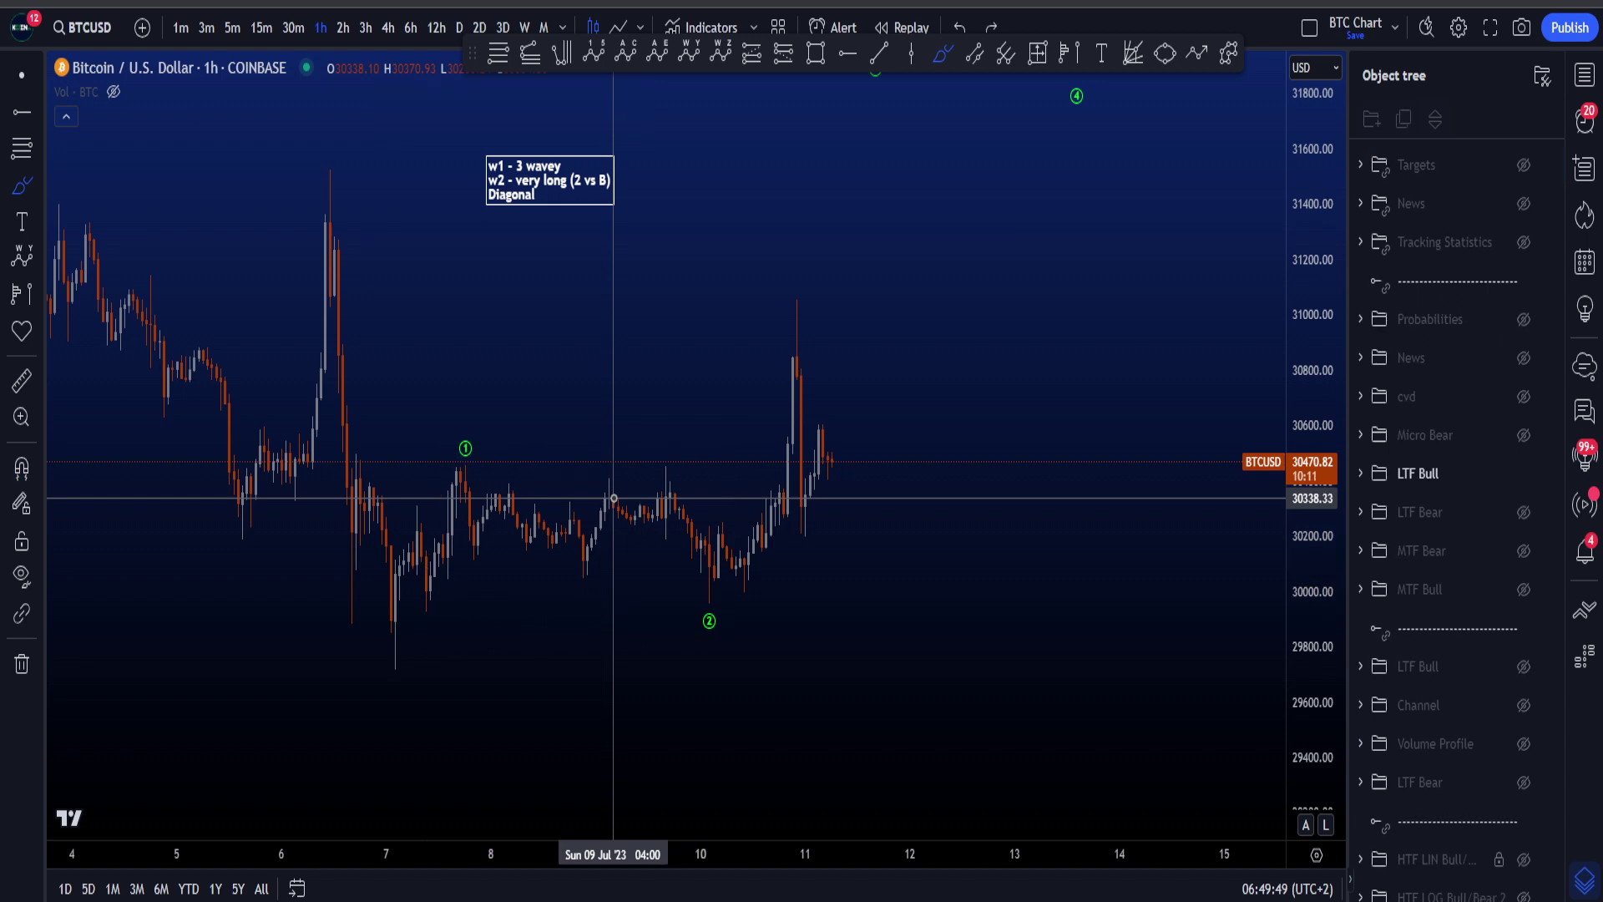
{"action": "mouse_move", "coordinate": [459, 462]}
{"action": "left_mouse_down"}
{"action": "mouse_move", "coordinate": [589, 500]}
{"action": "mouse_move", "coordinate": [709, 569]}
{"action": "left_mouse_up"}
{"action": "key", "text": "ctrl+z"}
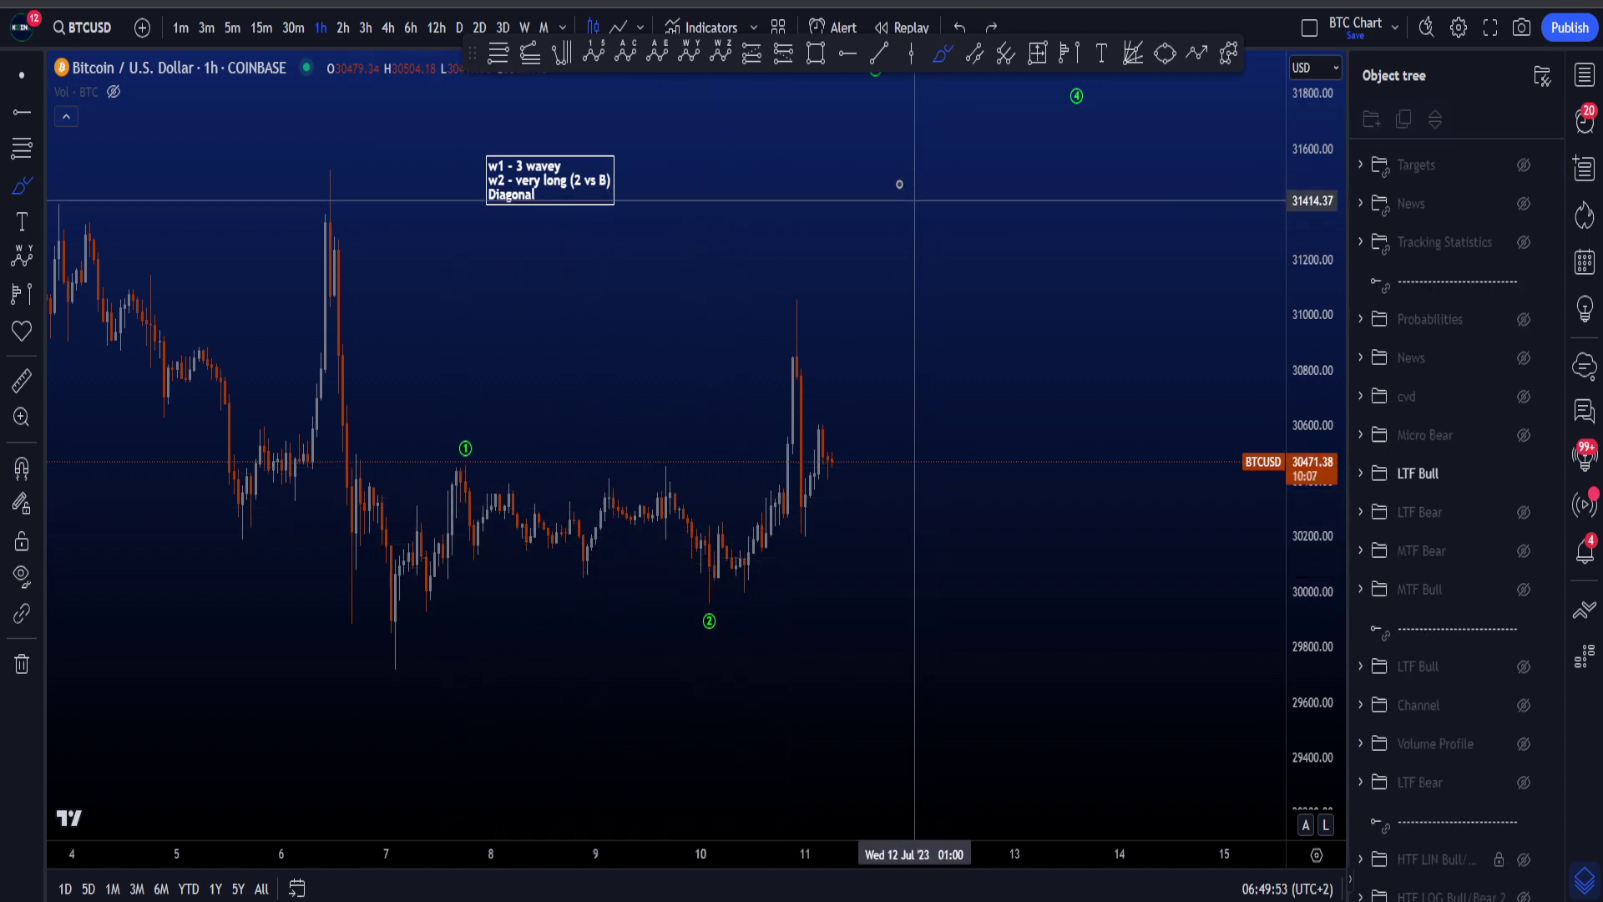
{"action": "left_click_drag", "start_coordinate": [890, 134], "coordinate": [980, 299]}
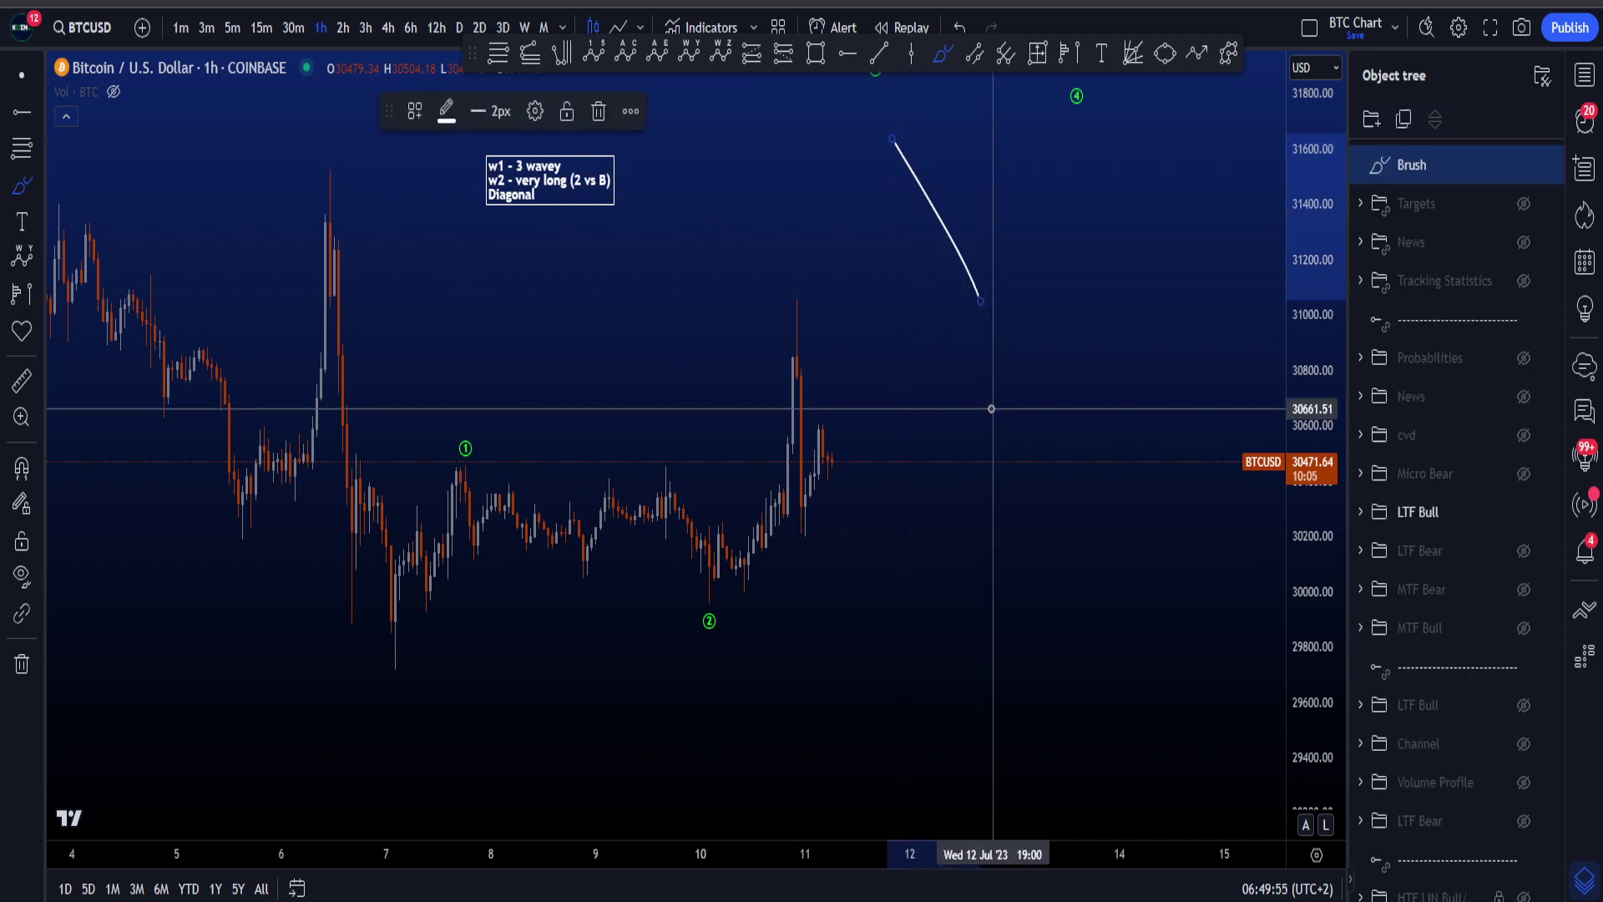
{"action": "key", "text": "ctrl+z"}
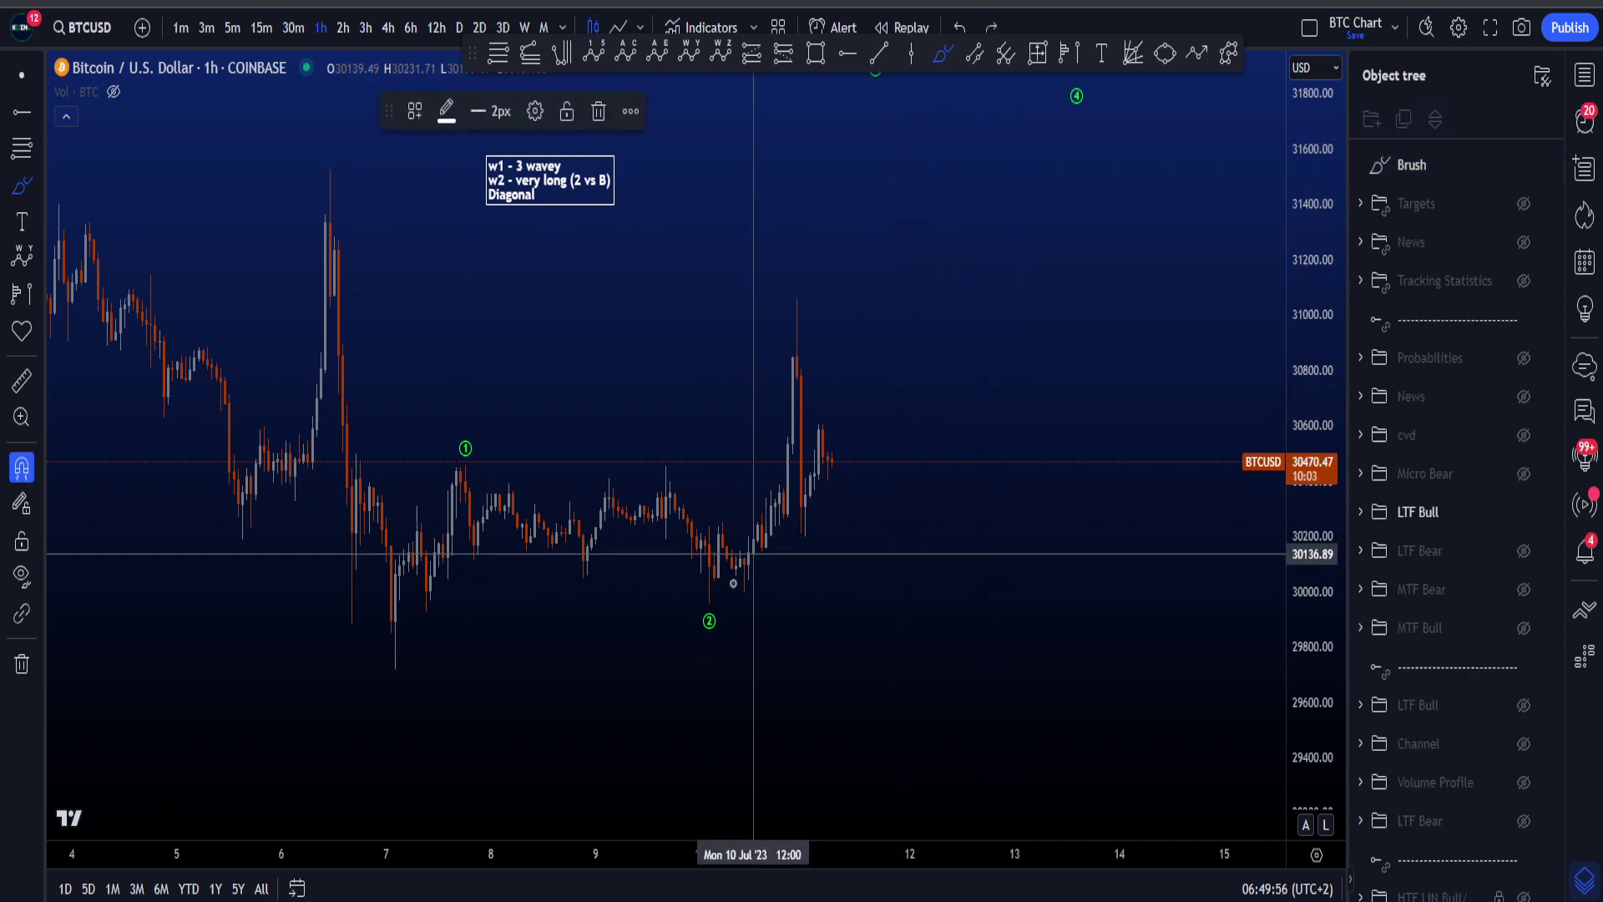
Step: Outline the correction between waves 1 and 2 with the brush, sketch a path from wave 1, and undo both
{"action": "mouse_move", "coordinate": [738, 603]}
{"action": "left_mouse_down"}
{"action": "mouse_move", "coordinate": [465, 447]}
{"action": "mouse_move", "coordinate": [595, 586]}
{"action": "mouse_move", "coordinate": [733, 612]}
{"action": "left_mouse_up"}
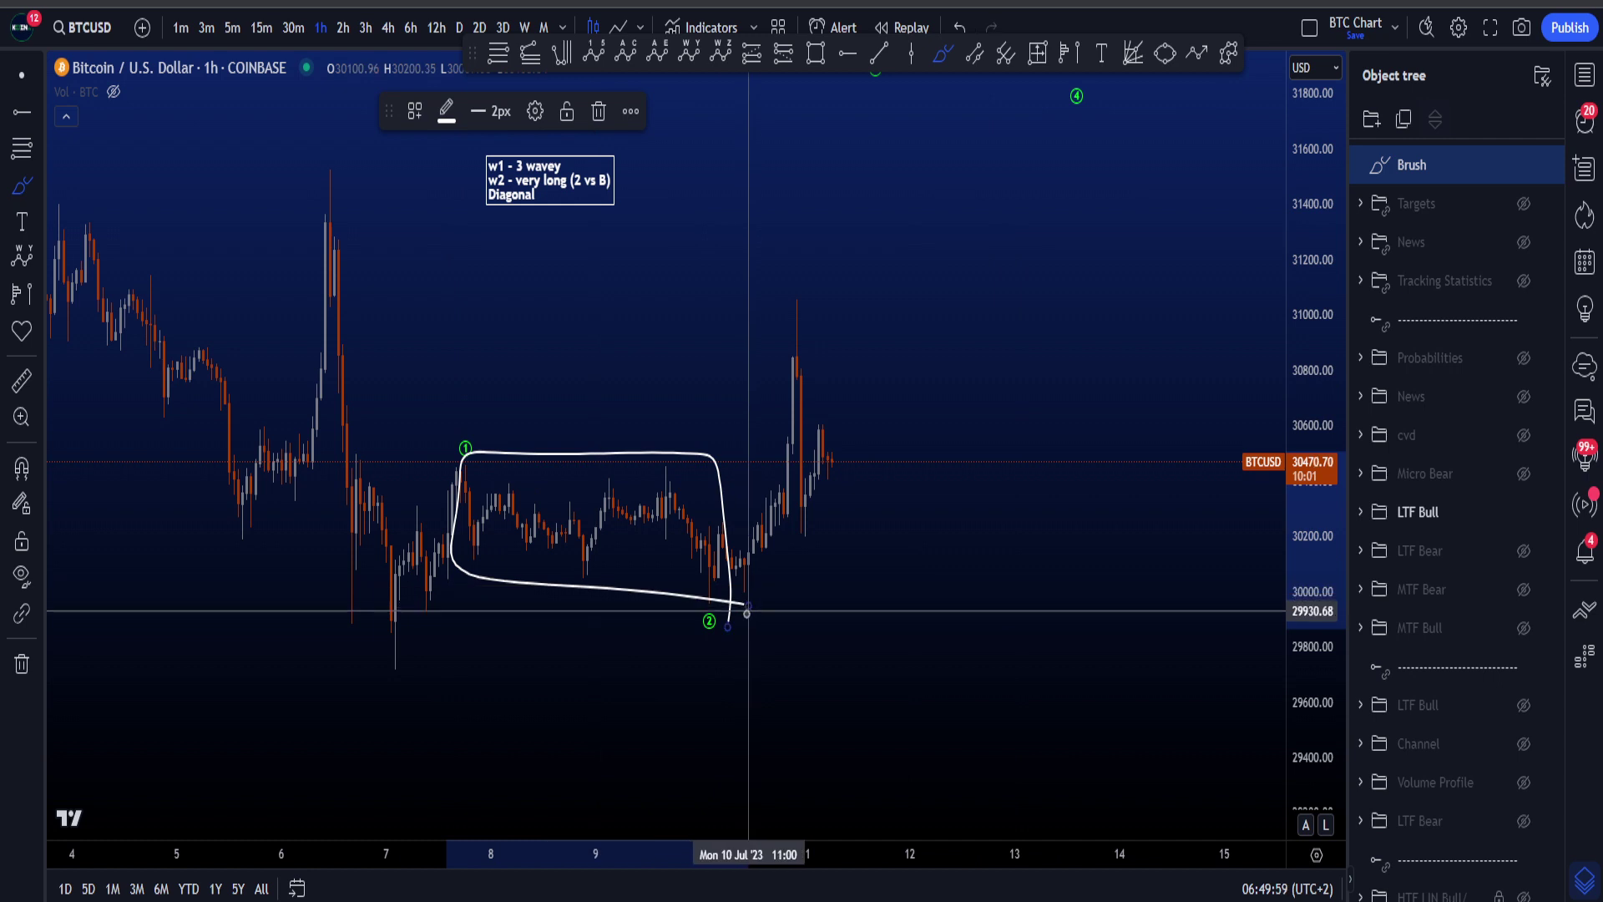
{"action": "key", "text": "ctrl+z"}
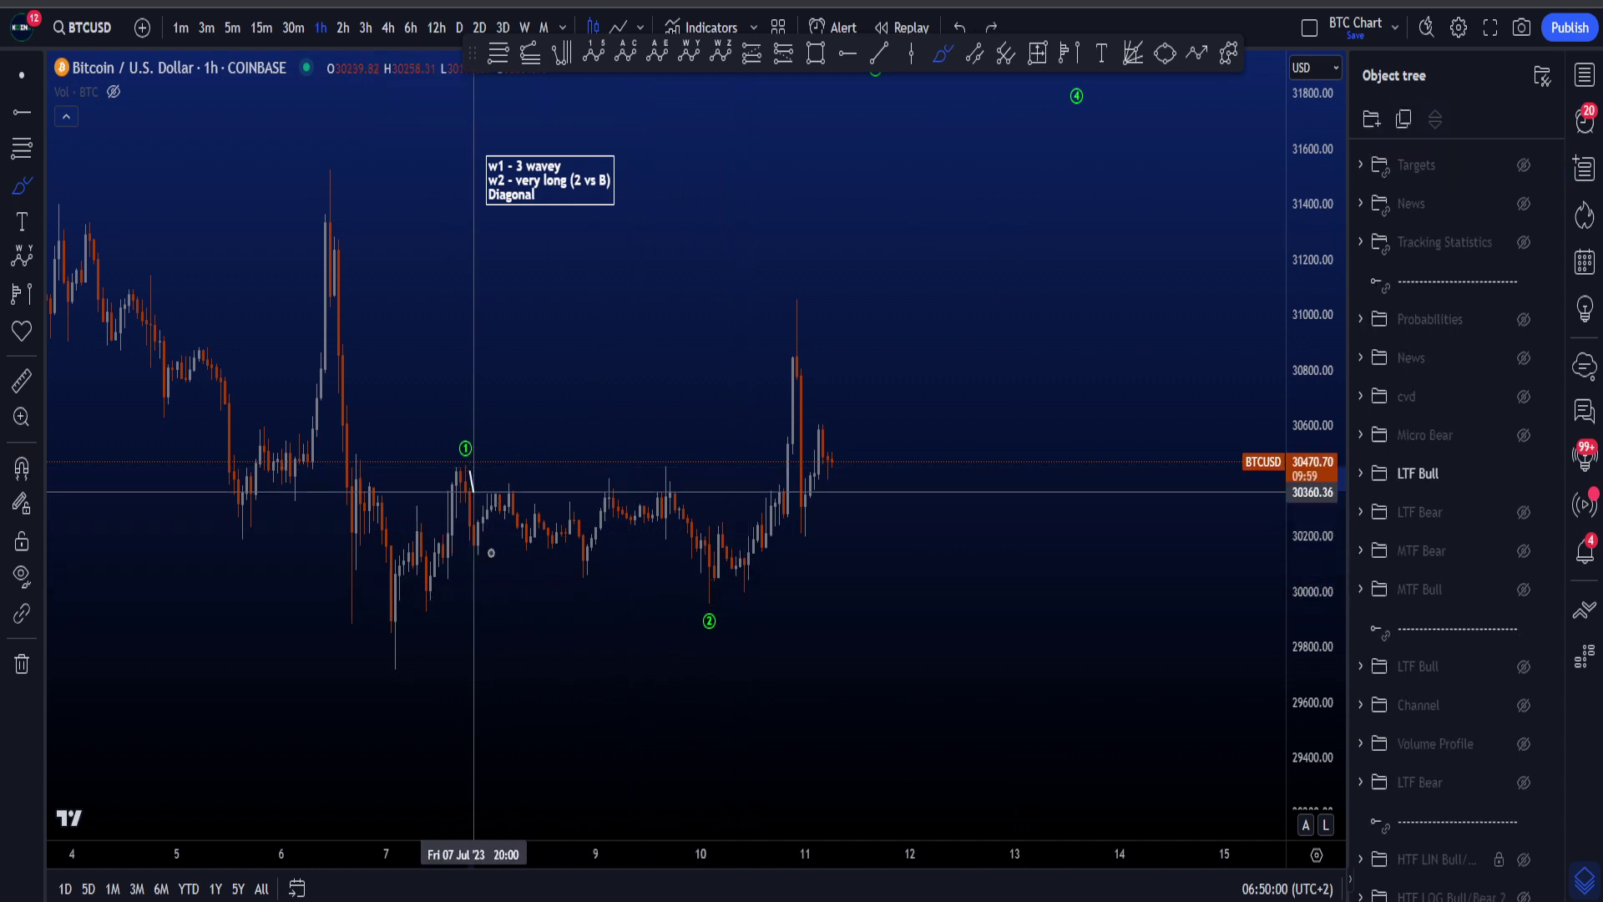
{"action": "mouse_move", "coordinate": [470, 472]}
{"action": "left_mouse_down"}
{"action": "mouse_move", "coordinate": [598, 576]}
{"action": "mouse_move", "coordinate": [714, 575]}
{"action": "mouse_move", "coordinate": [841, 333]}
{"action": "left_mouse_up"}
{"action": "key", "text": "ctrl+z"}
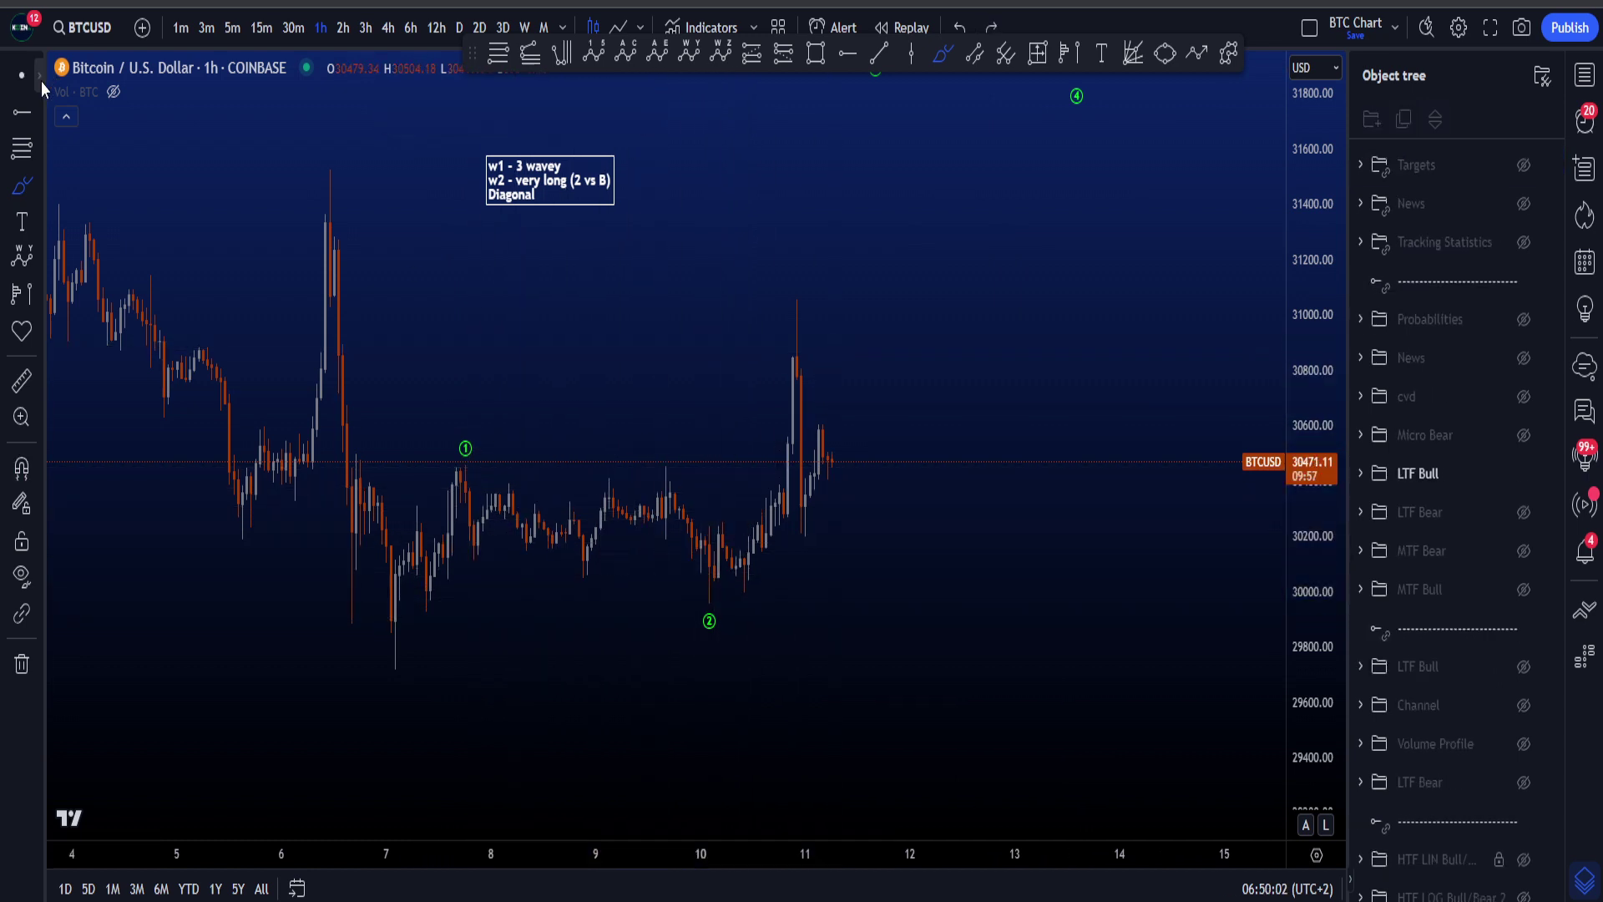
Step: Draw a Fib Retracement between the wave 1 high and the July 7 low
{"action": "key", "text": "Escape"}
{"action": "left_click_drag", "start_coordinate": [1051, 673], "coordinate": [1054, 590]}
{"action": "left_click_drag", "start_coordinate": [1308, 656], "coordinate": [1308, 522]}
{"action": "scroll", "coordinate": [799, 382], "scroll_direction": "up", "scroll_amount": 3}
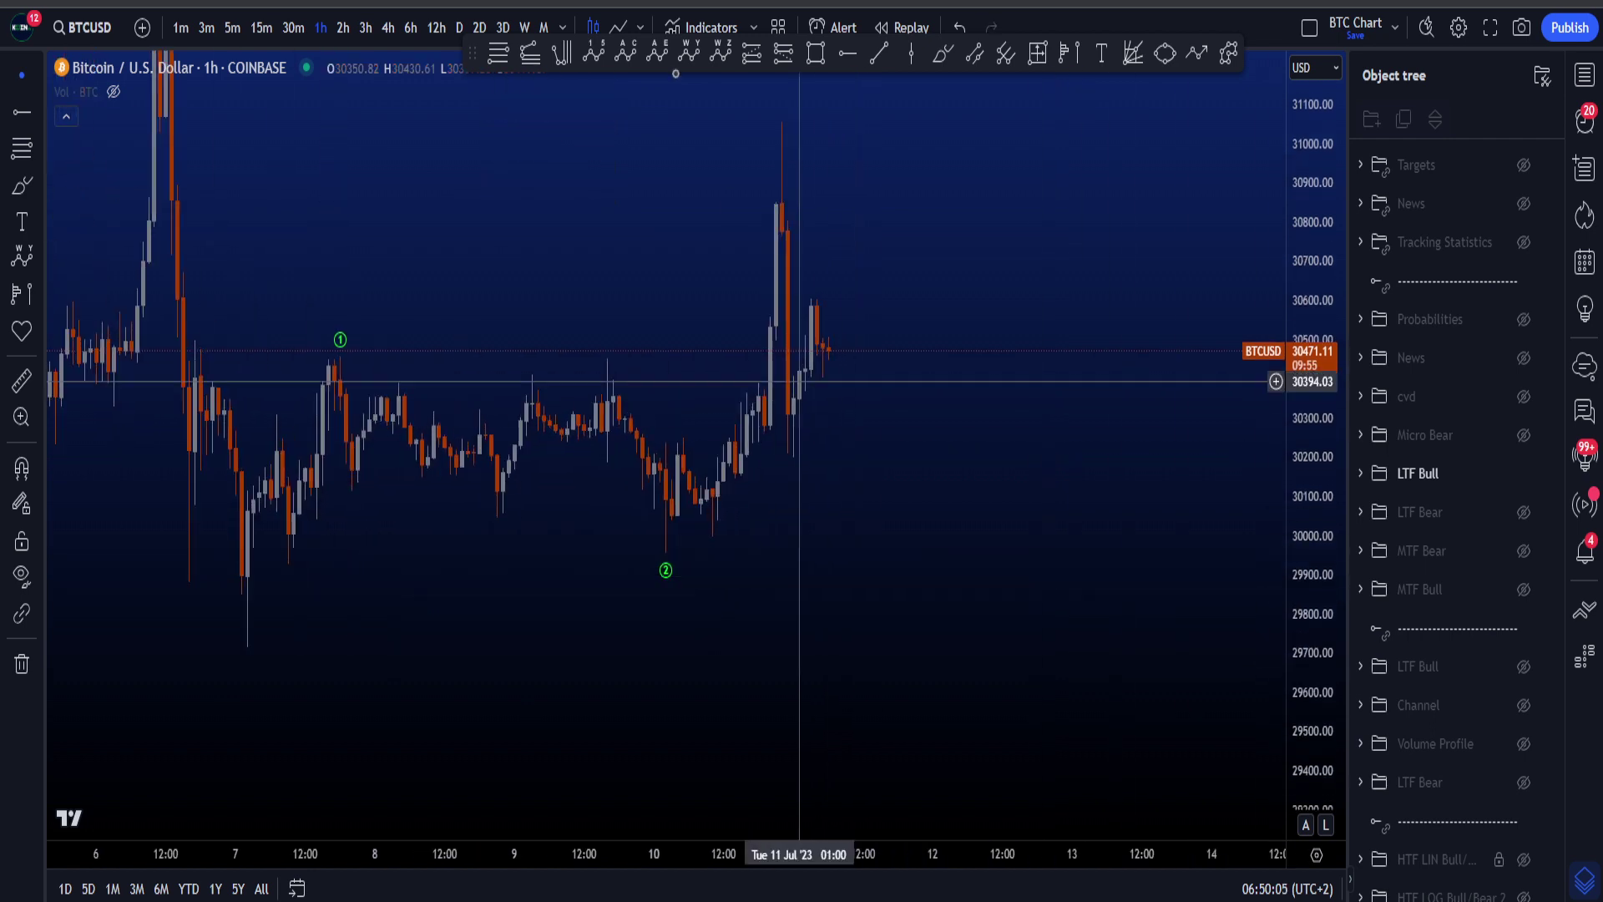
{"action": "left_click", "coordinate": [497, 59]}
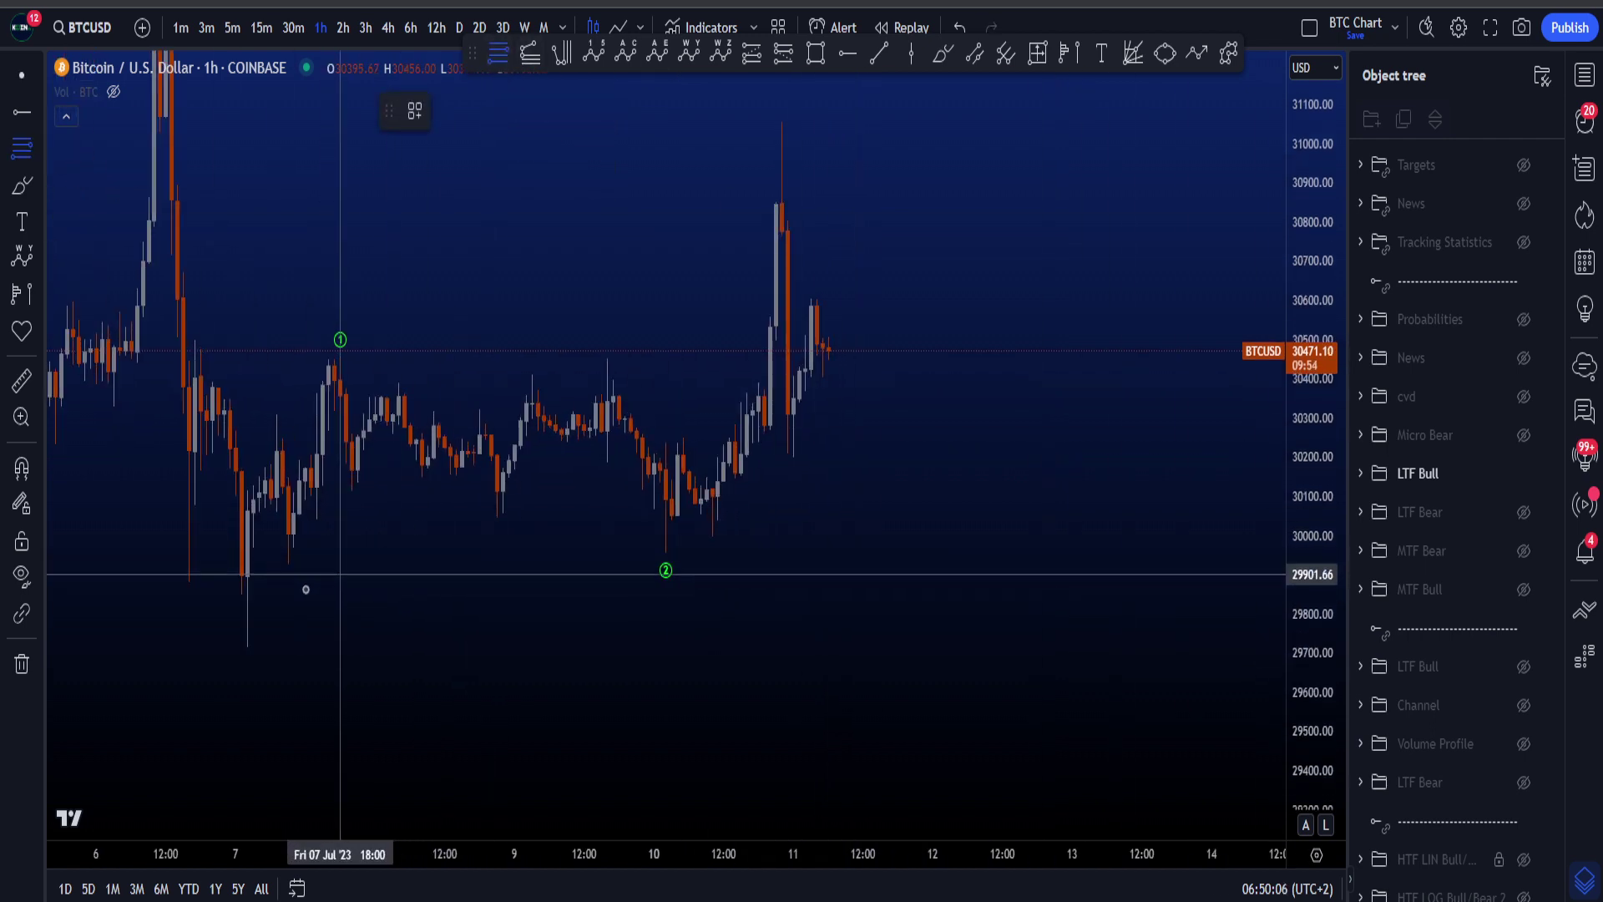
{"action": "left_click", "coordinate": [247, 660]}
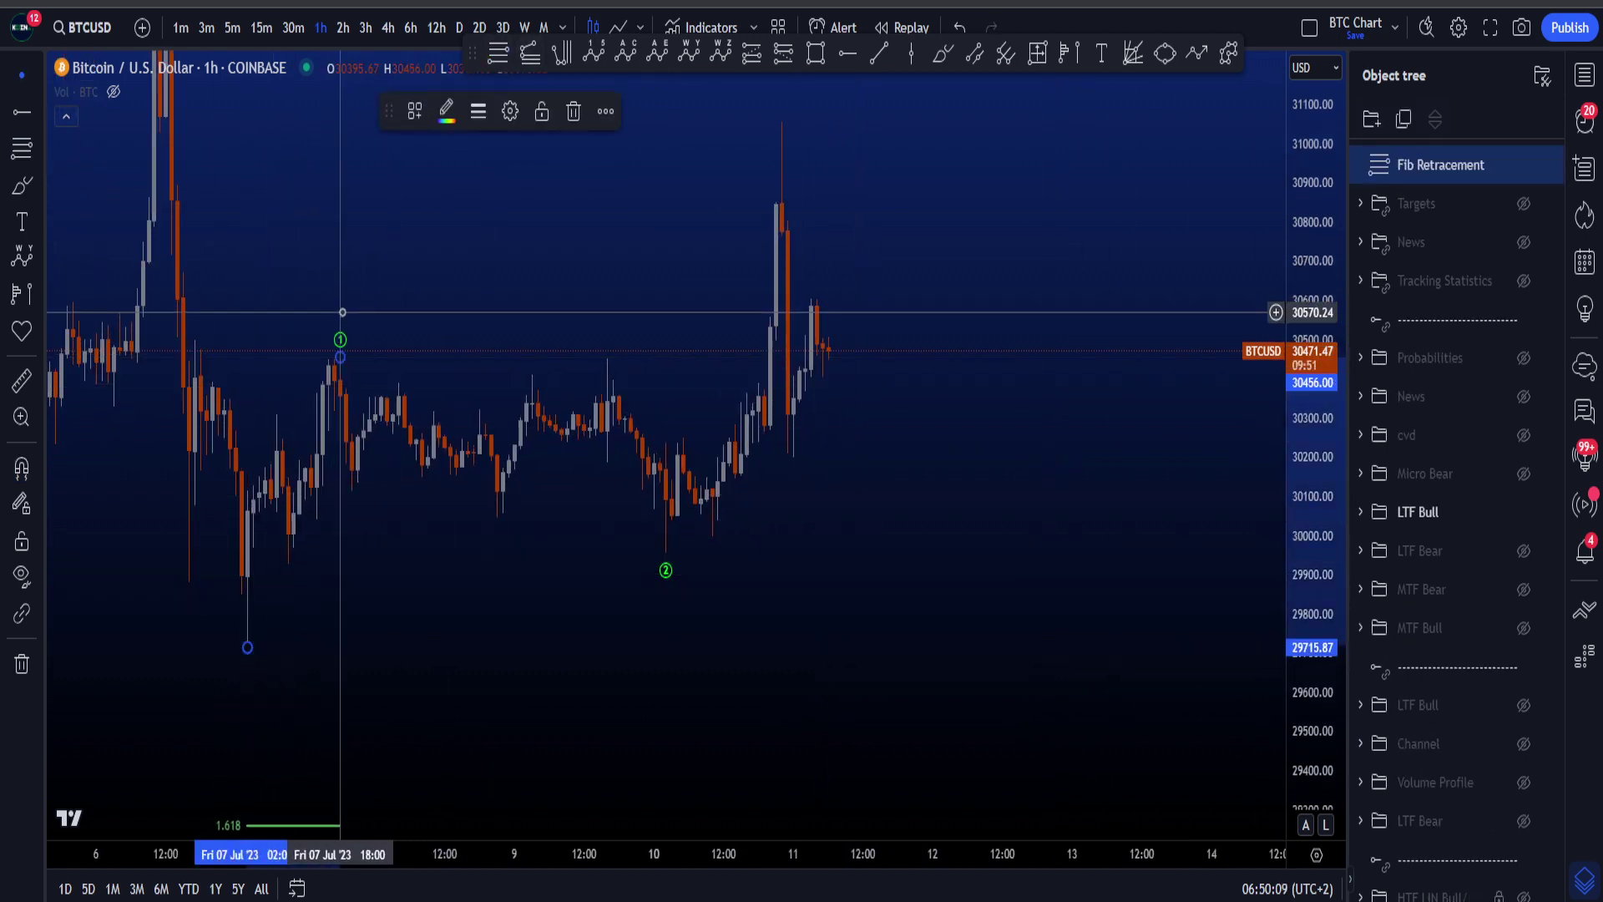
Step: Show the retracement's levels from 0.382 to 0.886 and shift the drawing across to the wave 2 low
{"action": "left_click", "coordinate": [415, 111]}
{"action": "left_click", "coordinate": [434, 410]}
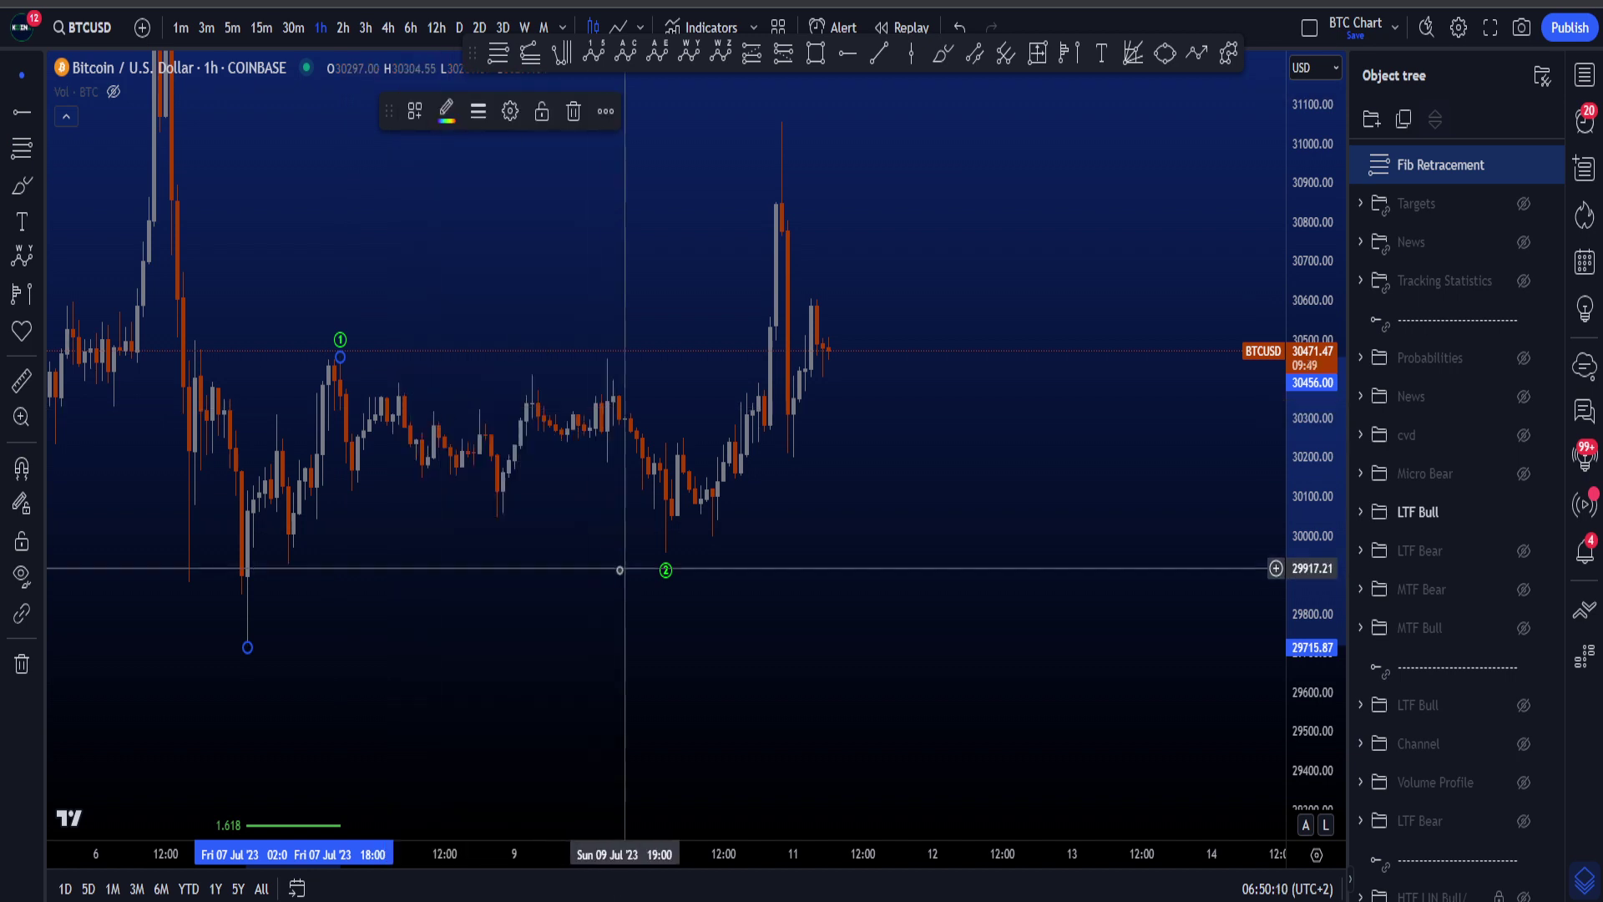
{"action": "left_click_drag", "start_coordinate": [537, 552], "coordinate": [955, 551]}
{"action": "left_click", "coordinate": [560, 553]}
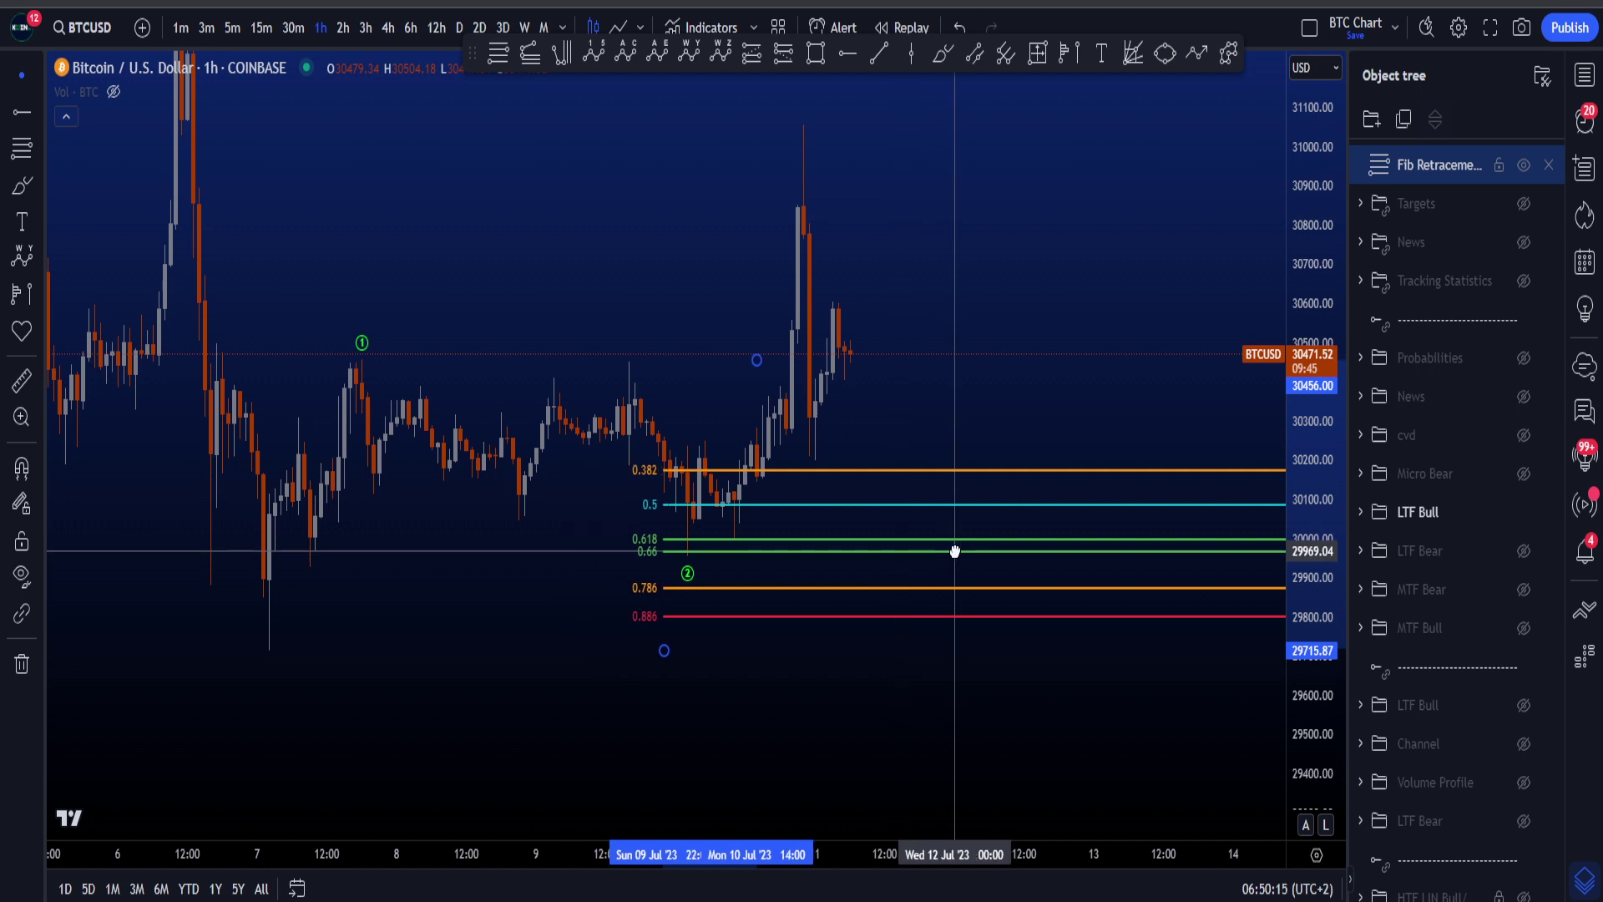
Step: Circle the wave 2 low between the 0.5 and 0.786 retracement levels with the brush and undo the stroke
{"action": "left_click", "coordinate": [952, 55]}
{"action": "left_click_drag", "start_coordinate": [710, 515], "coordinate": [714, 514]}
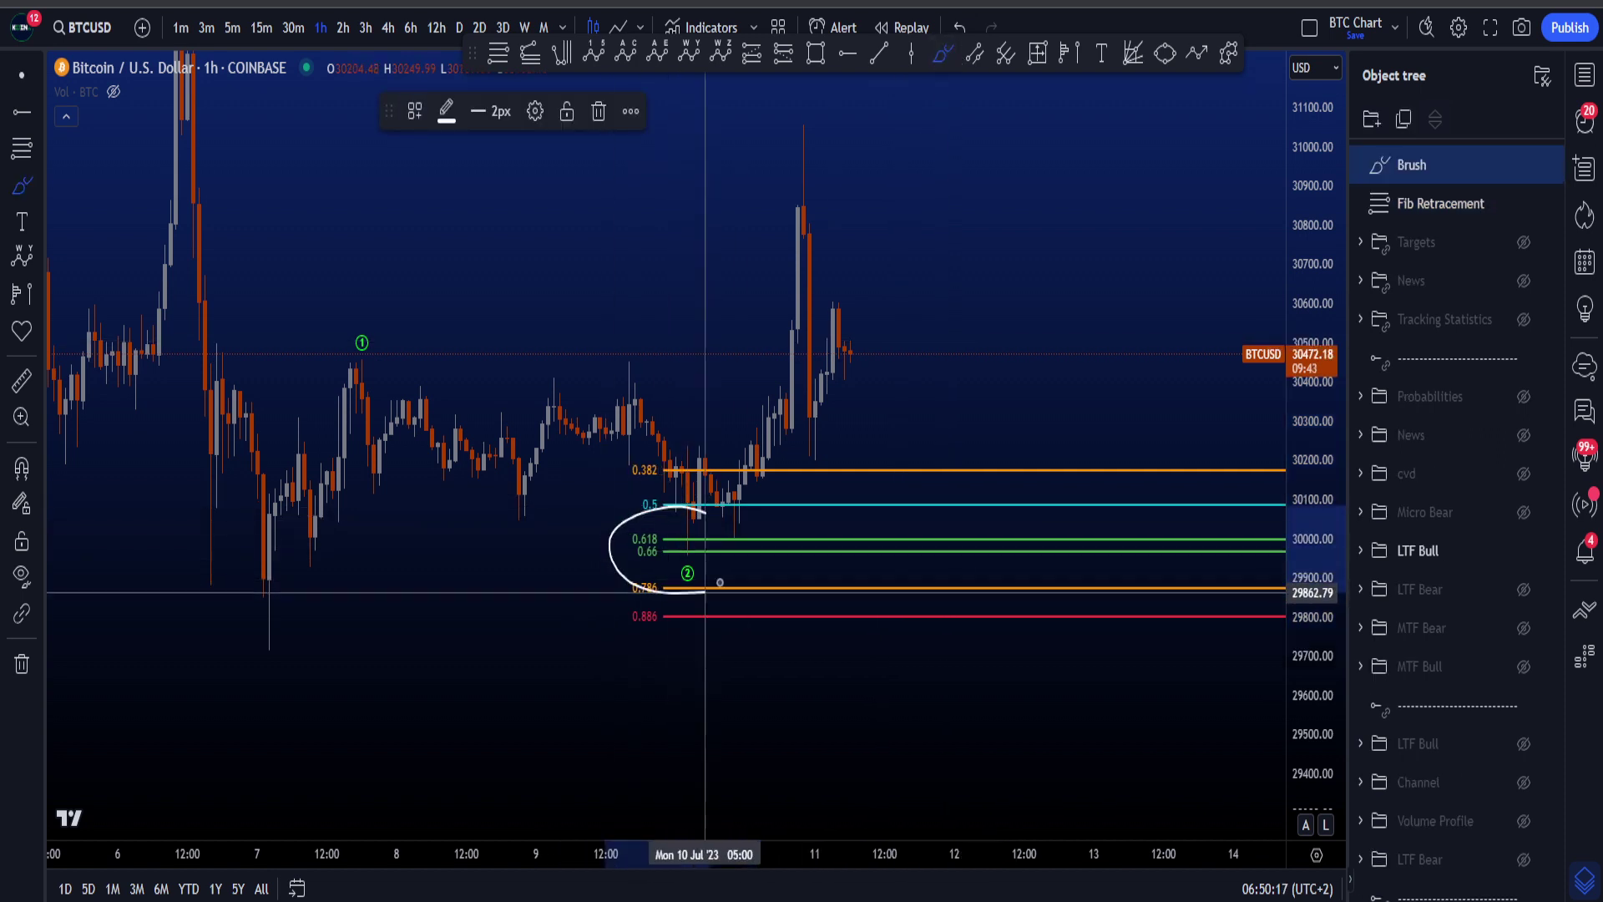
{"action": "key", "text": "ctrl+z"}
Step: Brush two strokes from the wave 1 area across the correction toward wave 2 and undo them
{"action": "left_click_drag", "start_coordinate": [347, 336], "coordinate": [751, 413]}
{"action": "mouse_move", "coordinate": [347, 471]}
{"action": "left_mouse_down"}
{"action": "mouse_move", "coordinate": [733, 522]}
{"action": "mouse_move", "coordinate": [659, 574]}
{"action": "left_mouse_up"}
{"action": "key", "text": "ctrl+z"}
{"action": "key", "text": "ctrl+z"}
{"action": "key", "text": "ctrl+z"}
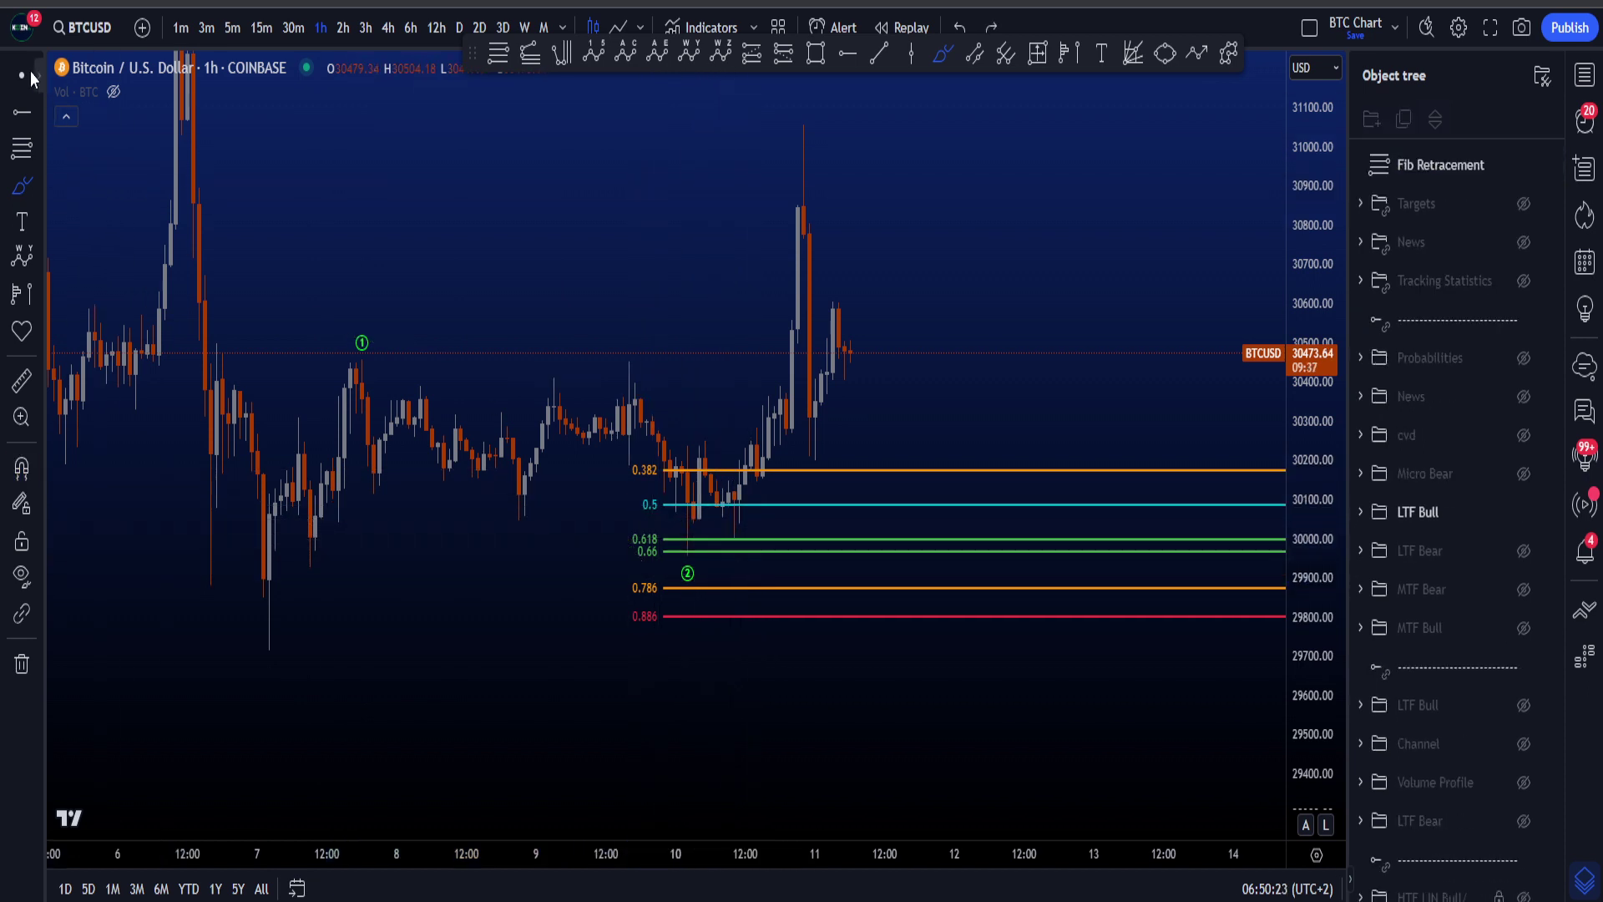
Step: Delete the Fib Retracement from the chart
{"action": "left_click", "coordinate": [994, 537]}
{"action": "key", "text": "Delete"}
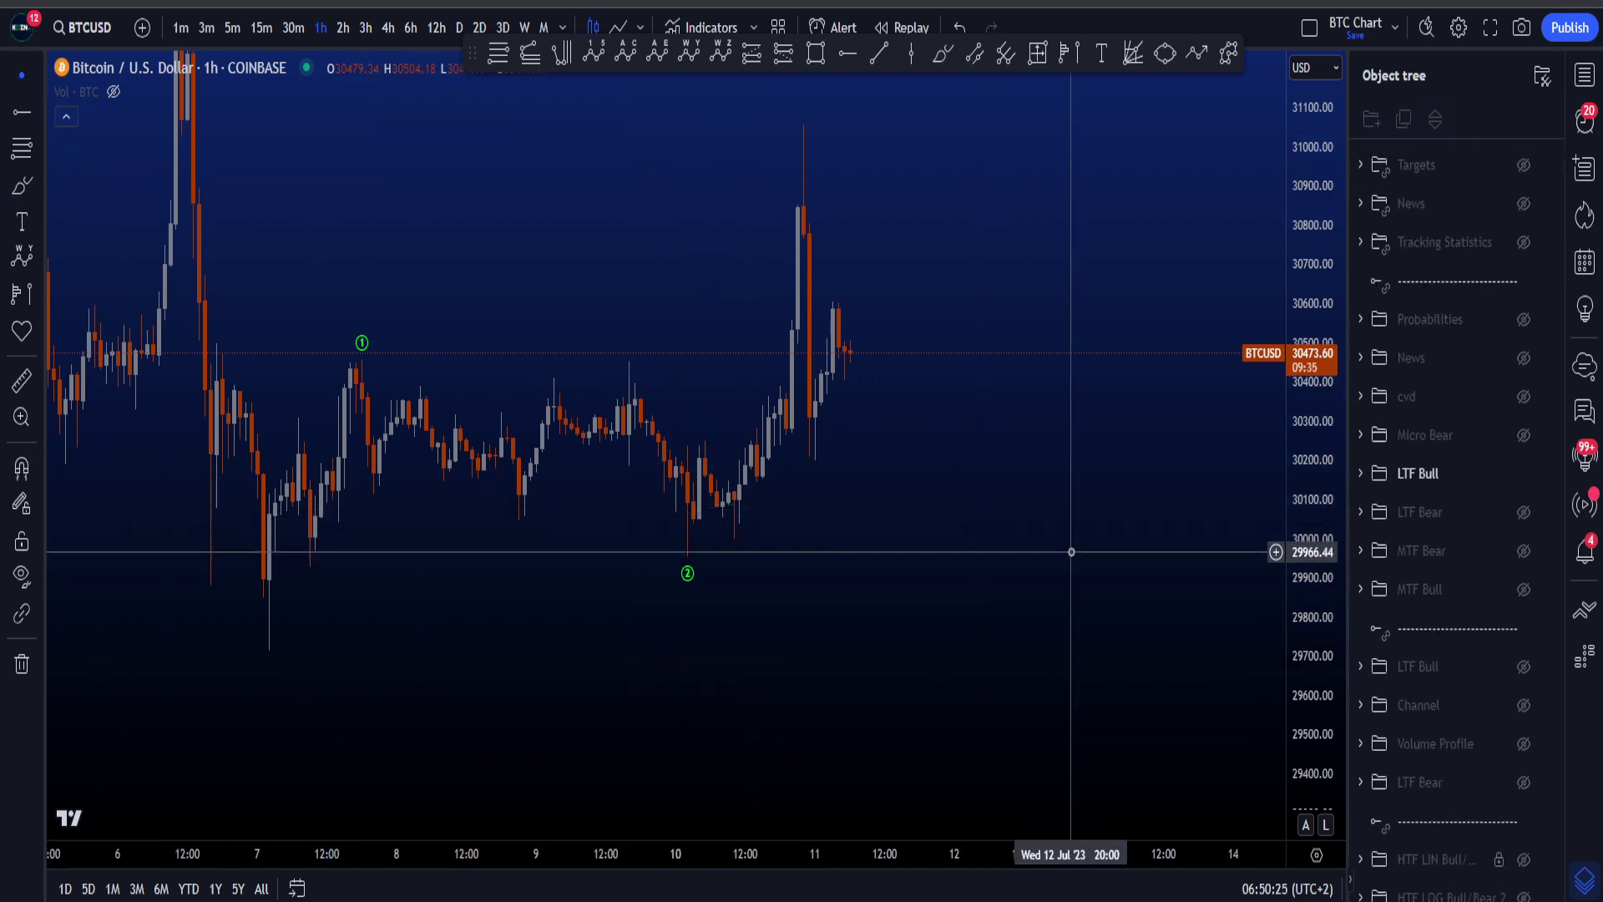
{"action": "scroll", "coordinate": [1228, 459], "scroll_direction": "down", "scroll_amount": 4}
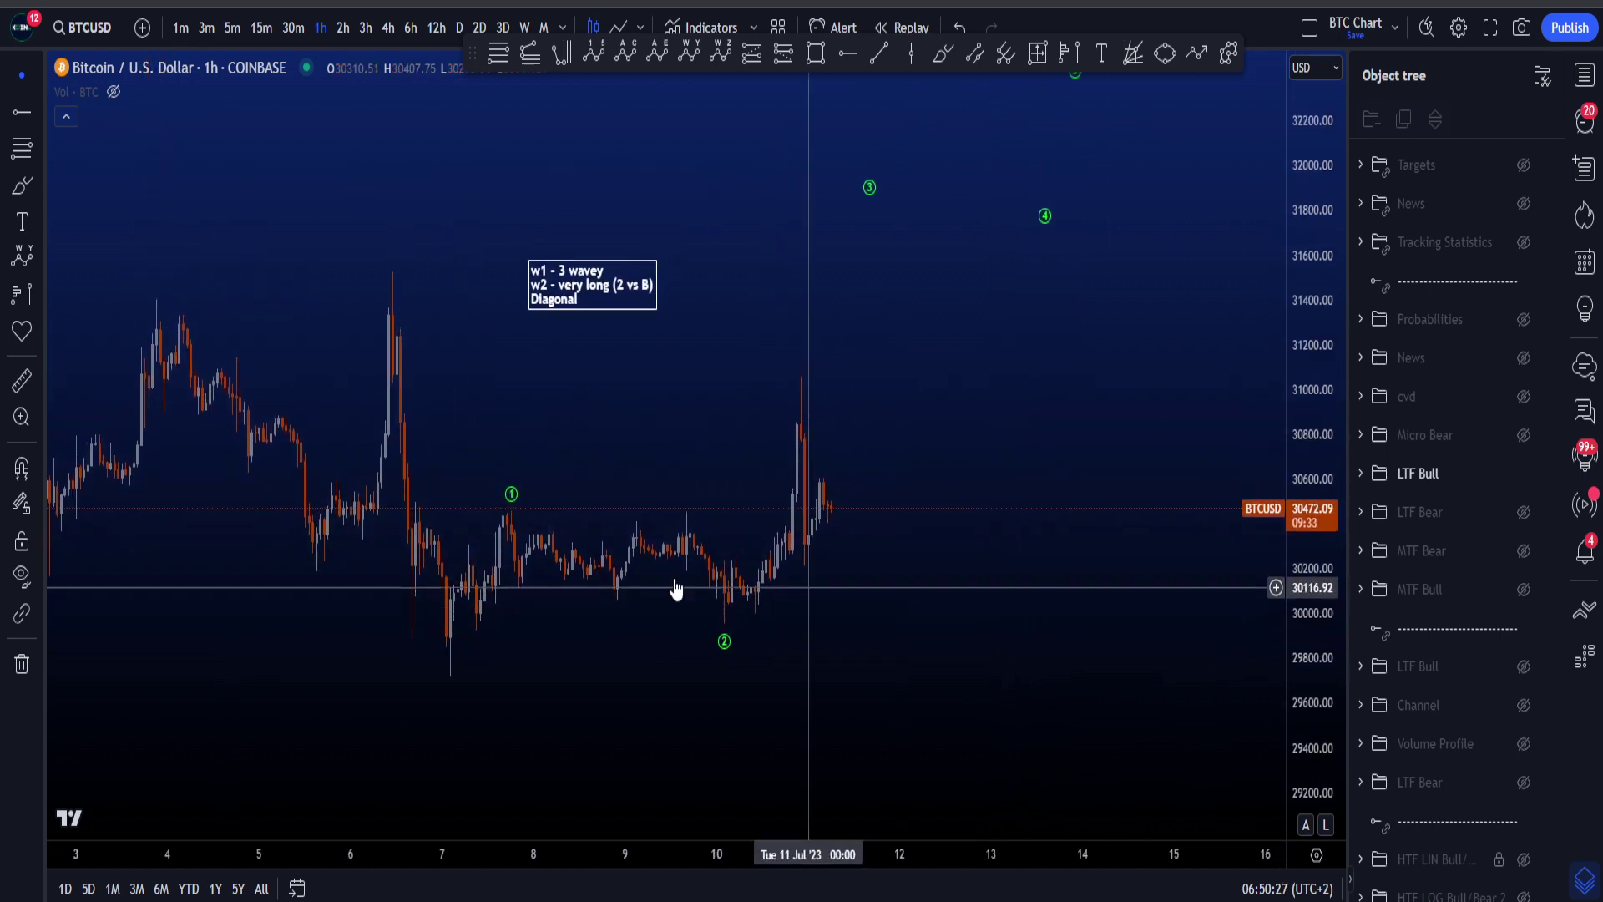
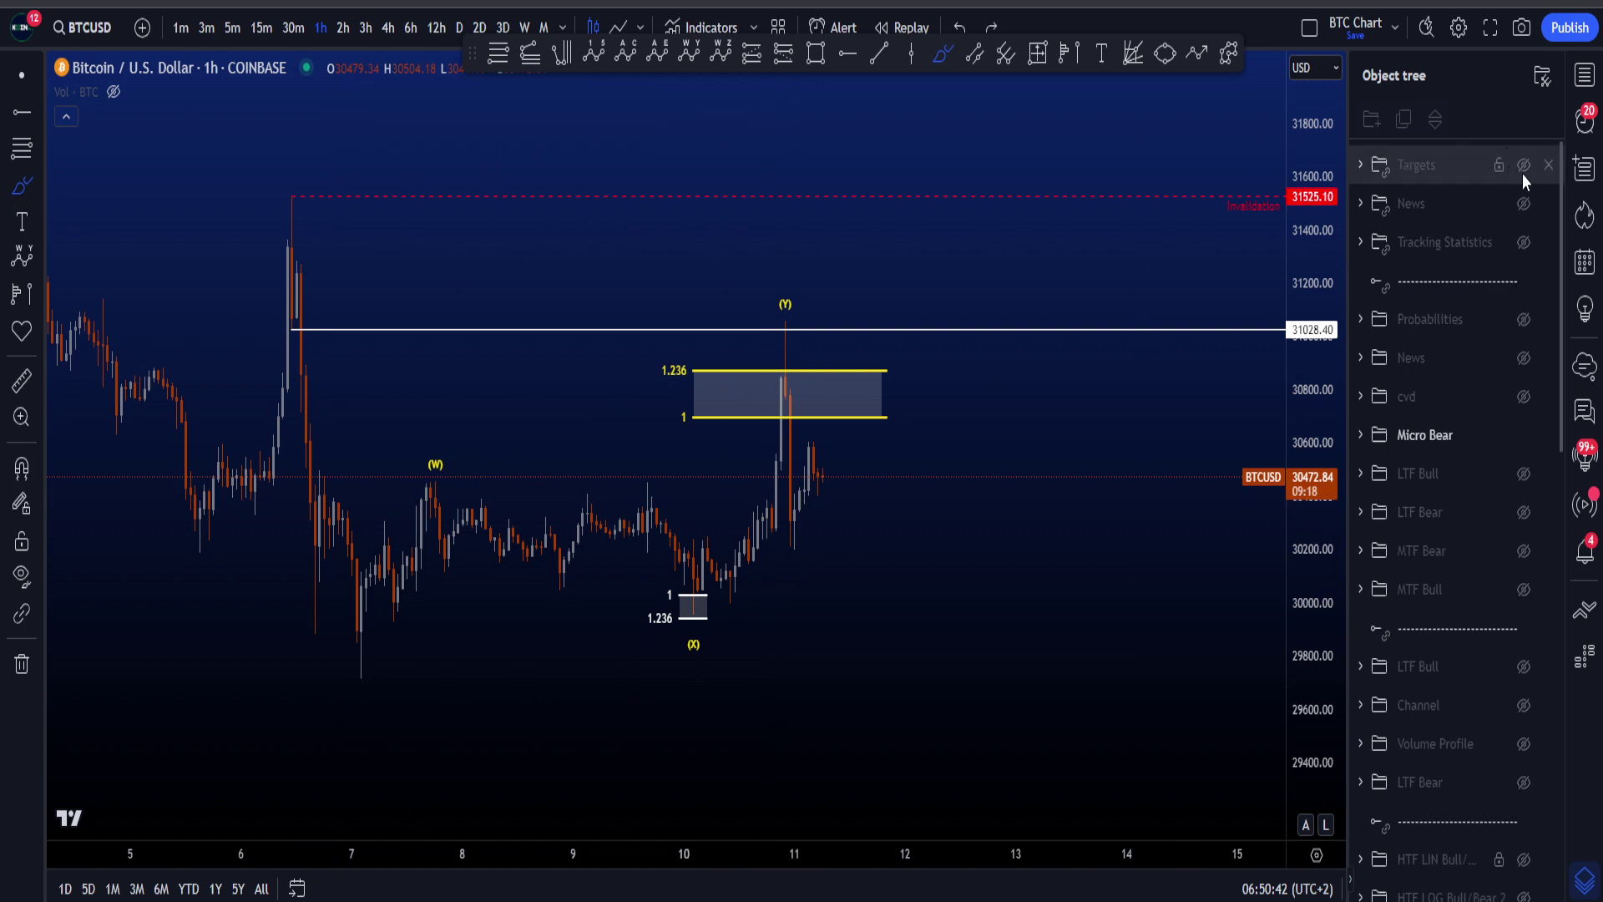
Step: Show the Targets drawings alongside Micro Bear, mark the wave (Y) area with an undone brush stroke, and select the cmpoc/cwpoc/tnpoc label
{"action": "left_click", "coordinate": [1530, 167]}
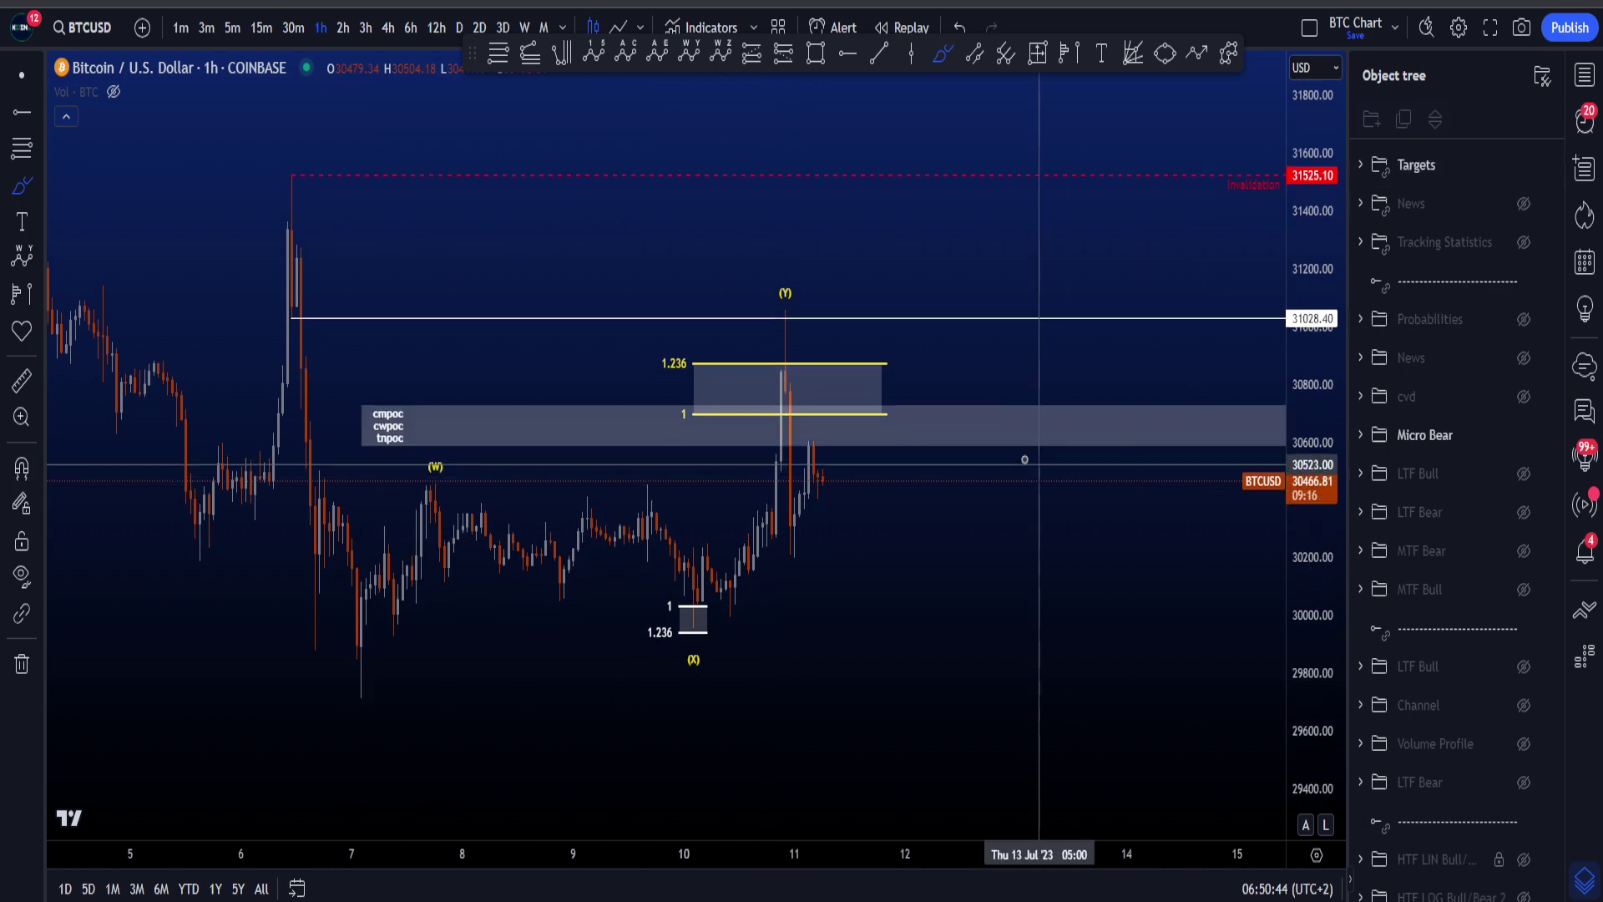
{"action": "left_click_drag", "start_coordinate": [818, 399], "coordinate": [826, 407]}
{"action": "key", "text": "ctrl+z"}
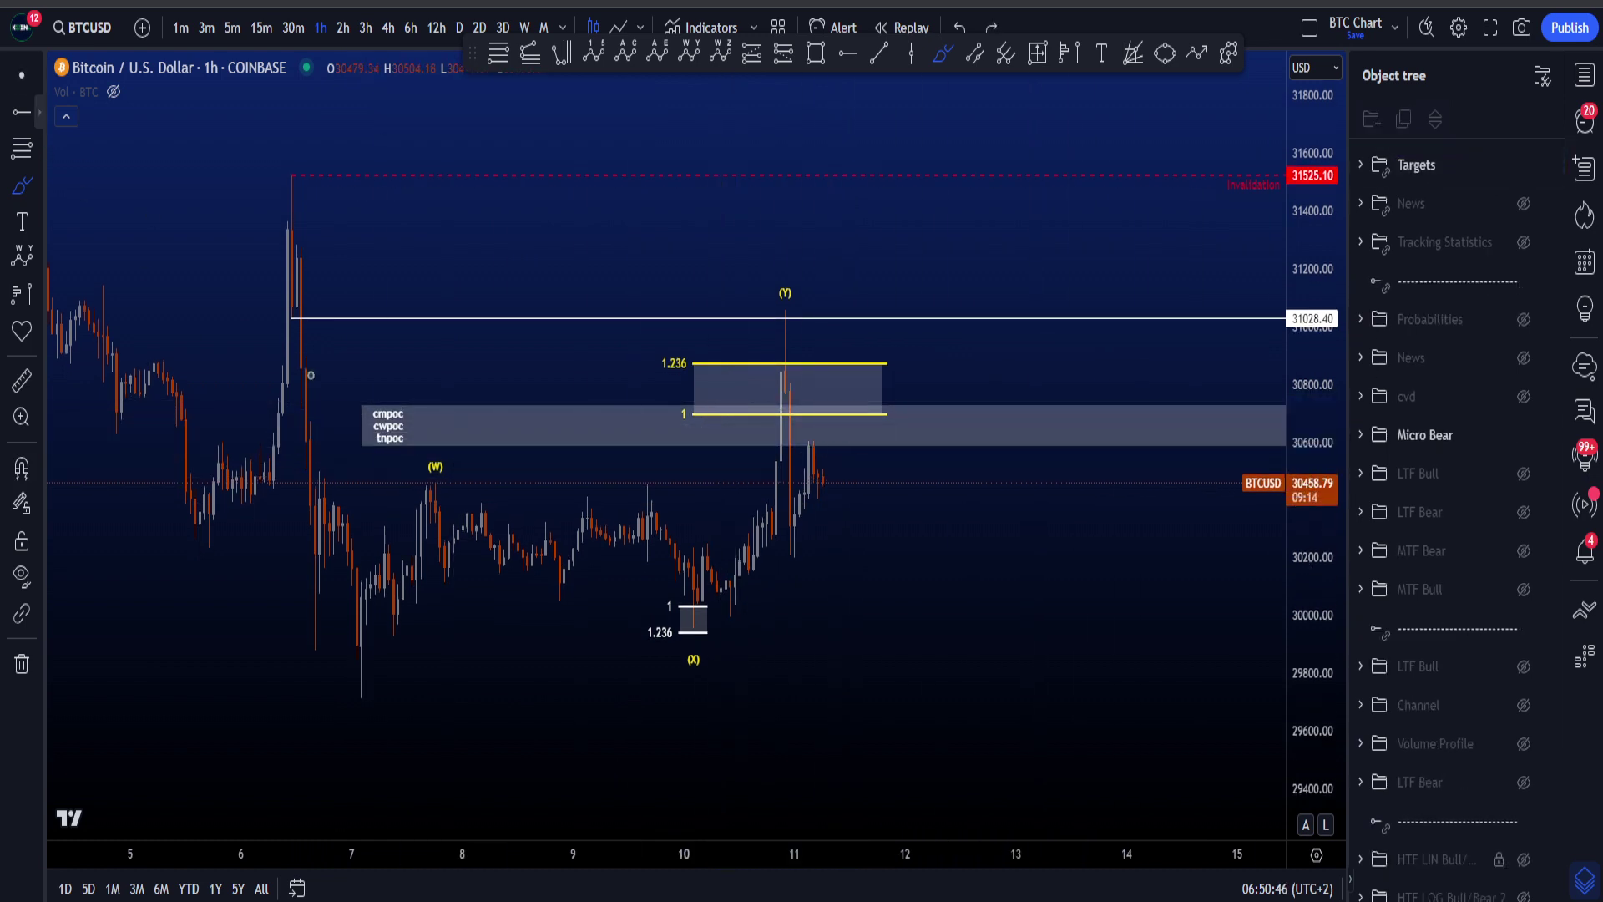
{"action": "left_click", "coordinate": [396, 443]}
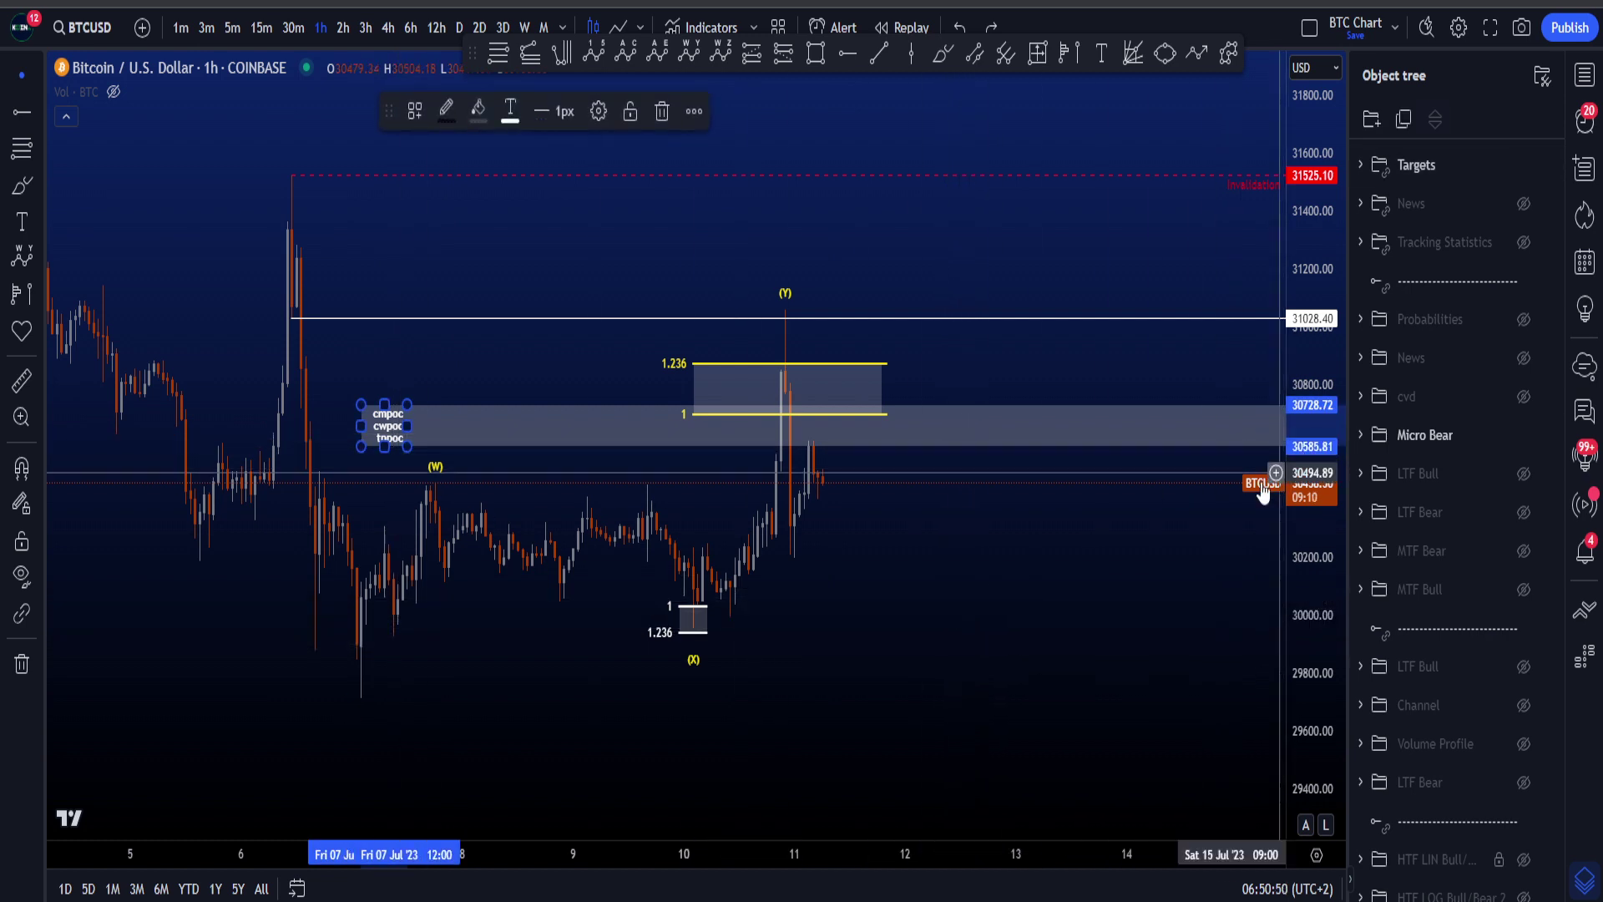
{"action": "left_click", "coordinate": [990, 555]}
Step: Brush a rising stroke from the cmpoc/cwpoc/tnpoc zone up to the white line below wave (Y)
{"action": "left_click_drag", "start_coordinate": [990, 555], "coordinate": [1005, 573]}
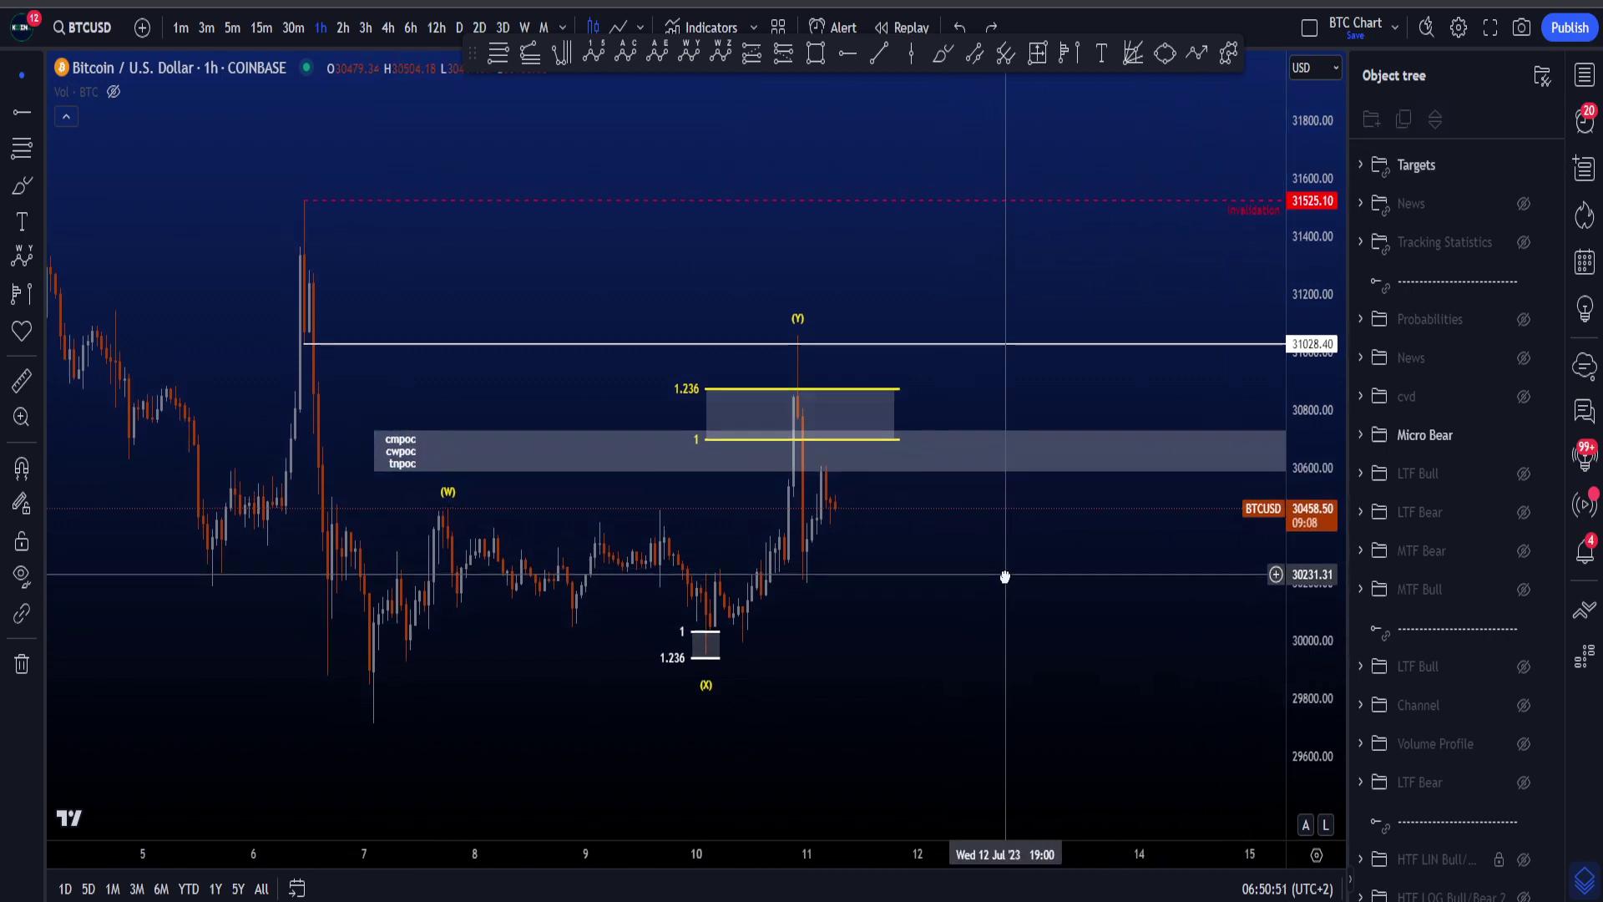
{"action": "left_click", "coordinate": [941, 55]}
{"action": "left_click_drag", "start_coordinate": [758, 460], "coordinate": [795, 347]}
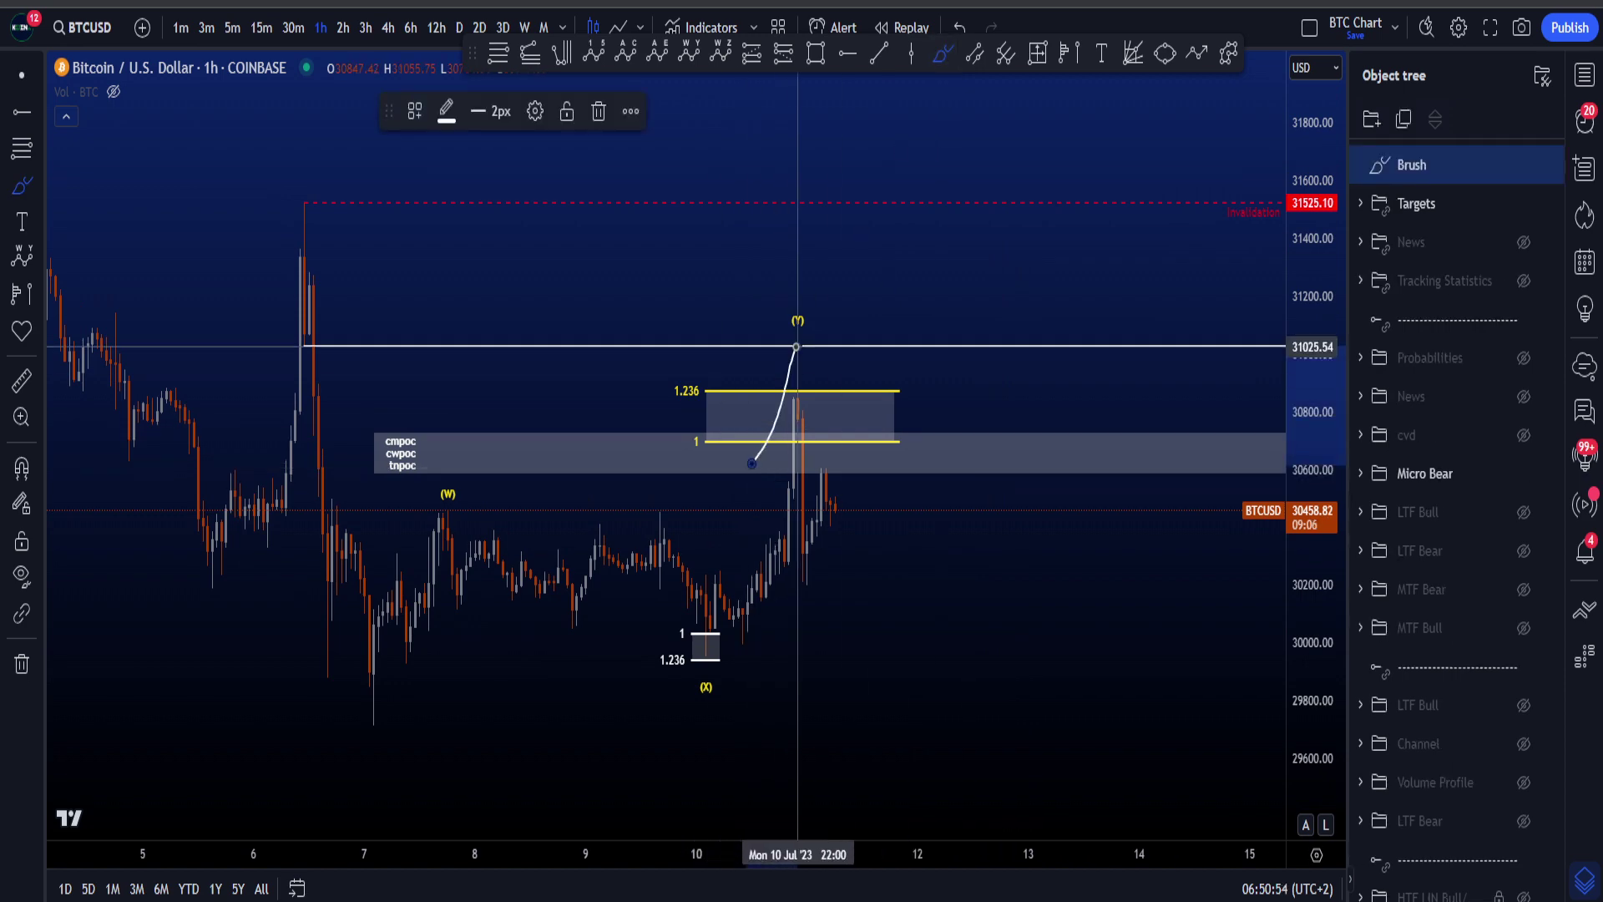
Step: Undo the rising brush stroke, view the enlarged 1h orderblock chart posted in Discord's updates channel, and return to the TradingView chart
{"action": "key", "text": "ctrl+z"}
{"action": "left_click", "coordinate": [867, 901]}
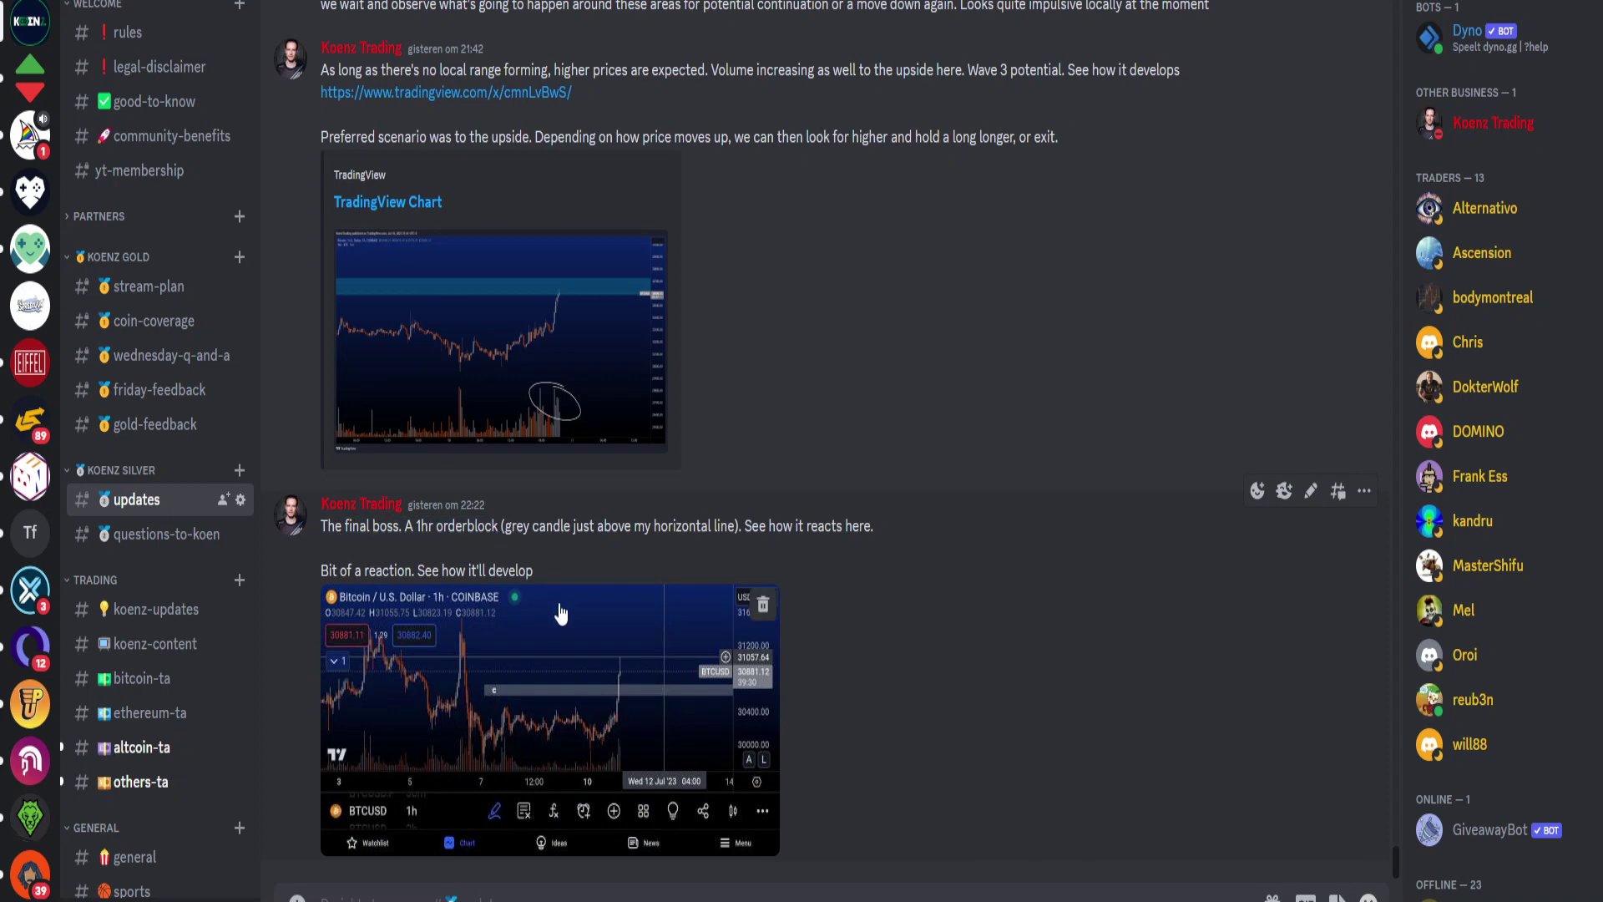
{"action": "left_click", "coordinate": [688, 716]}
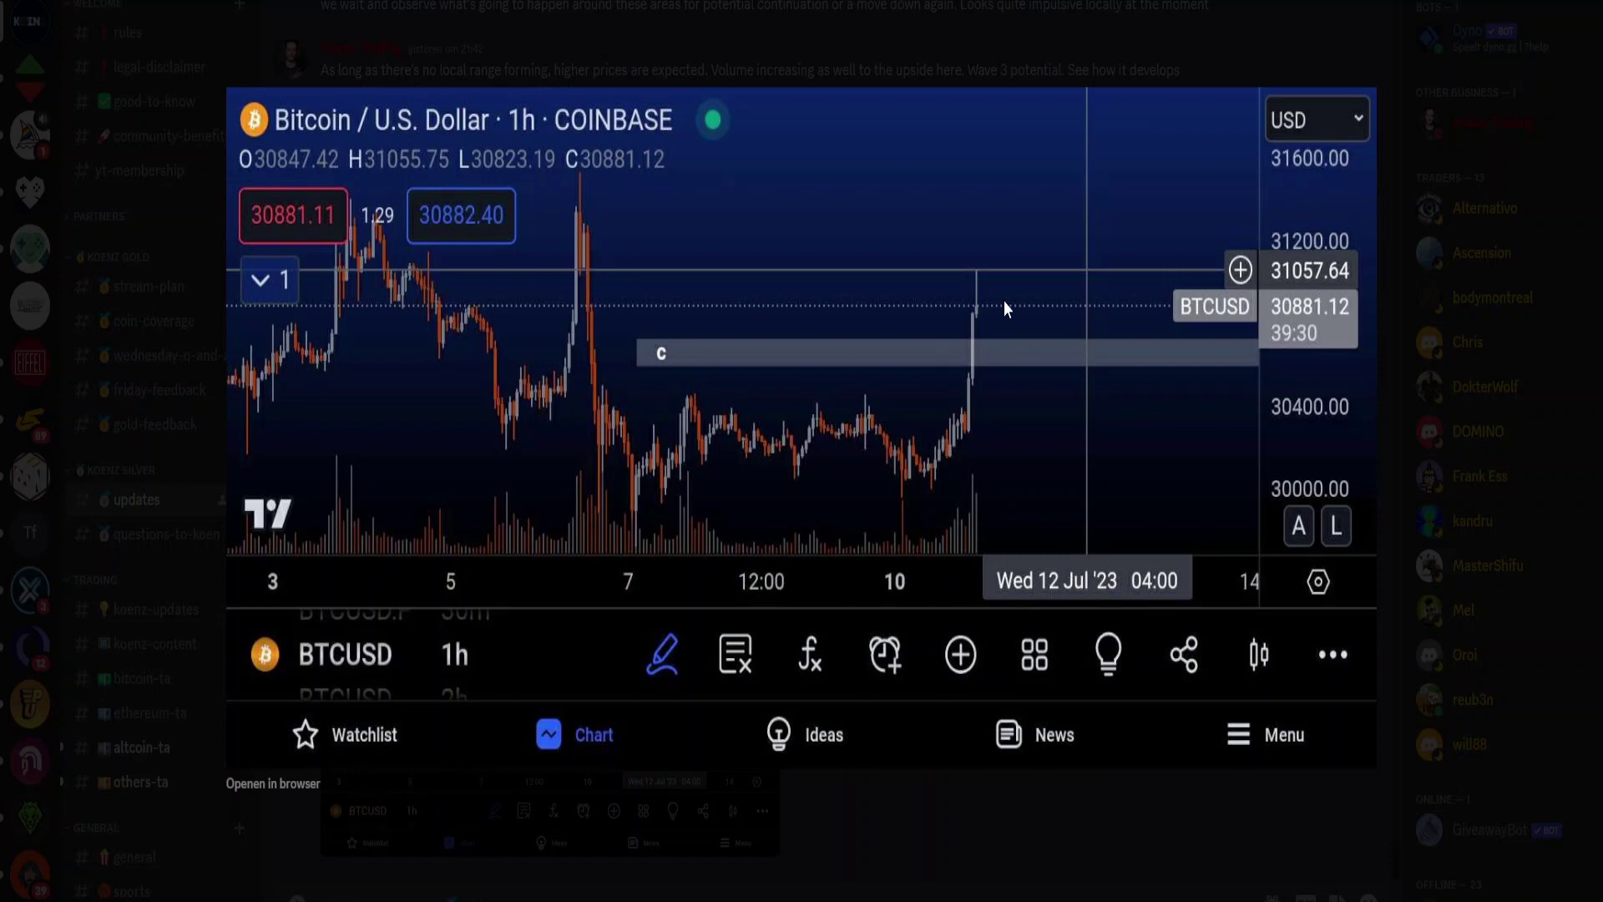
{"action": "left_click", "coordinate": [1459, 507]}
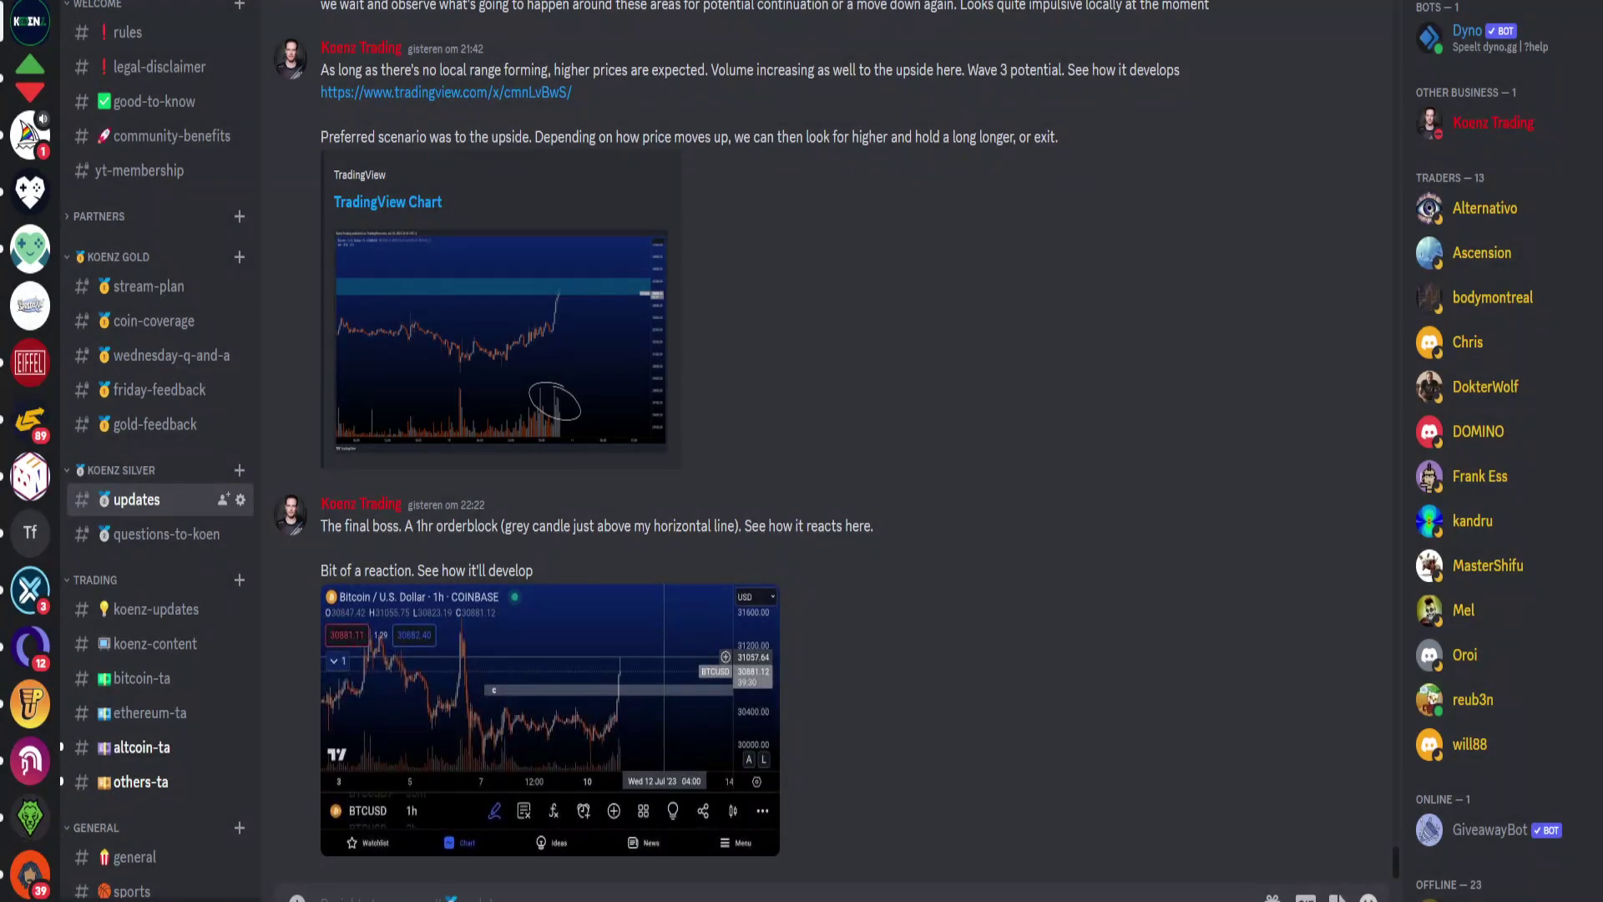
{"action": "key", "text": "alt+Tab"}
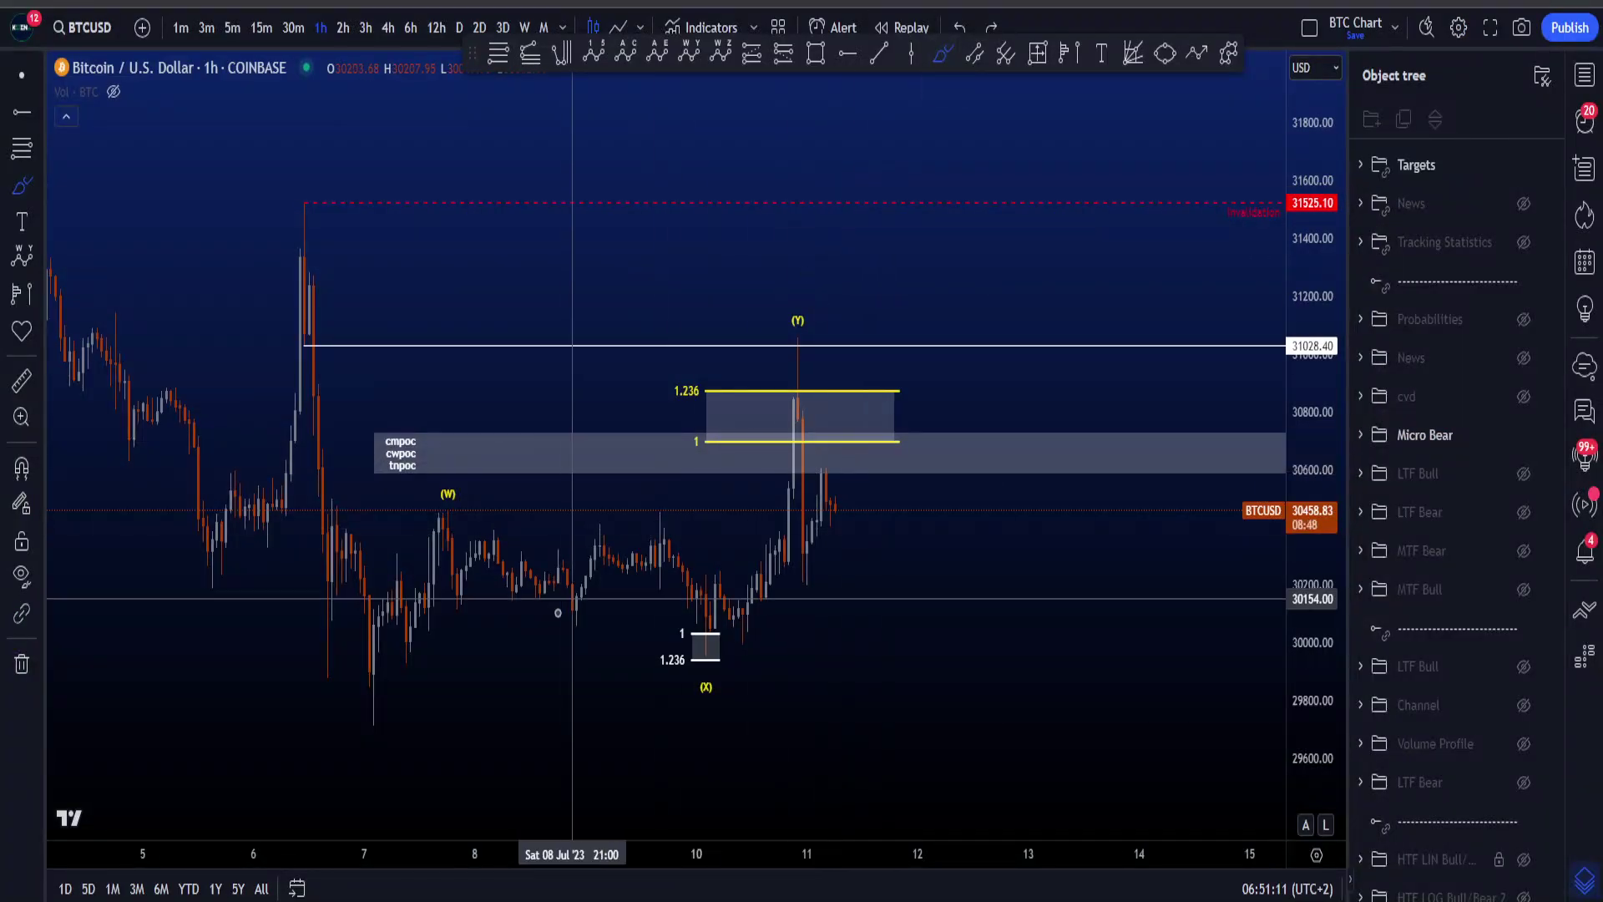
Step: Brush a rising curve from the 7 July low past the invalidation line, add a short stroke near its end, and undo both
{"action": "mouse_move", "coordinate": [380, 671]}
{"action": "left_mouse_down"}
{"action": "mouse_move", "coordinate": [894, 348]}
{"action": "mouse_move", "coordinate": [940, 167]}
{"action": "left_mouse_up"}
{"action": "left_click_drag", "start_coordinate": [851, 234], "coordinate": [945, 121]}
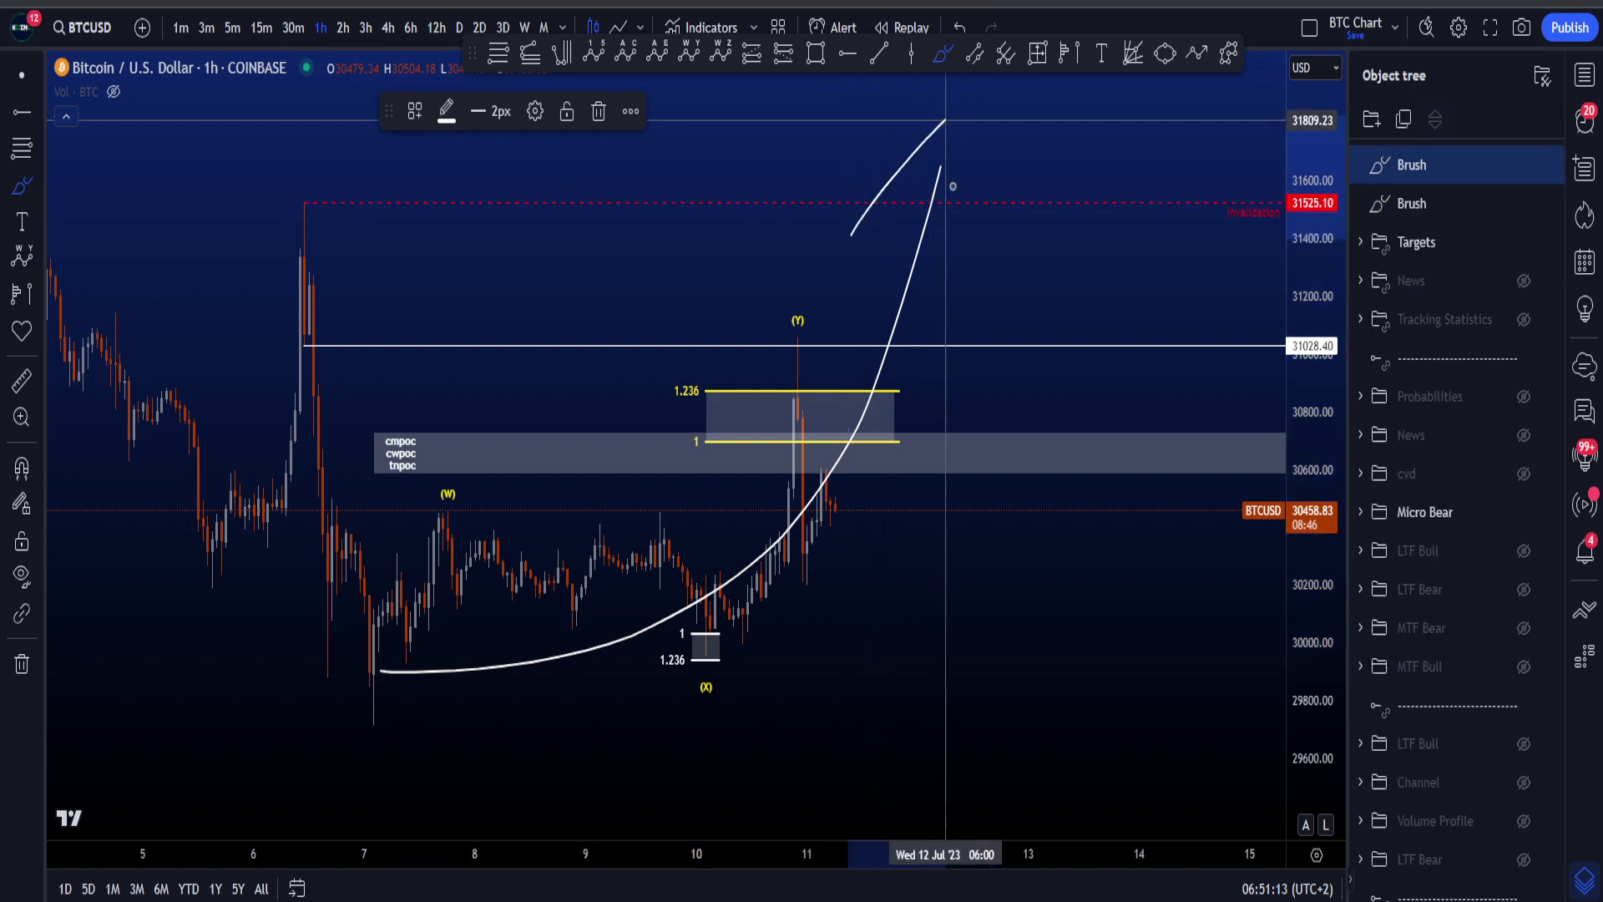
{"action": "key", "text": "ctrl+z"}
{"action": "key", "text": "ctrl+z"}
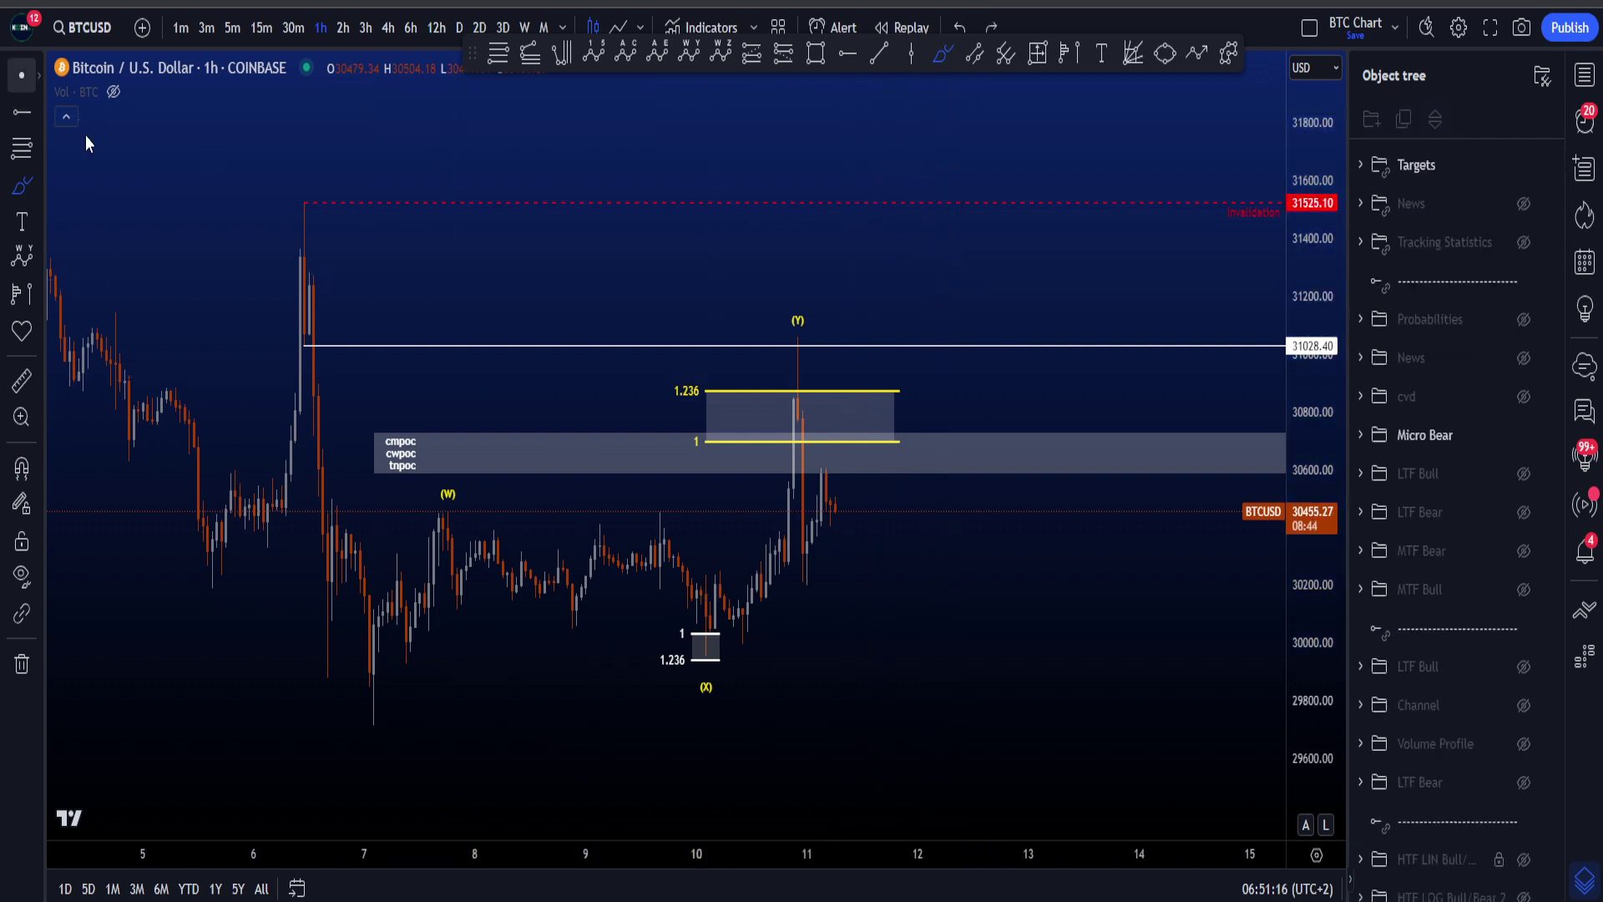
Step: Brush a circle around the 6 July peak candles at the start of the white horizontal line and undo it
{"action": "left_click_drag", "start_coordinate": [1020, 569], "coordinate": [990, 529]}
{"action": "left_click", "coordinate": [941, 55]}
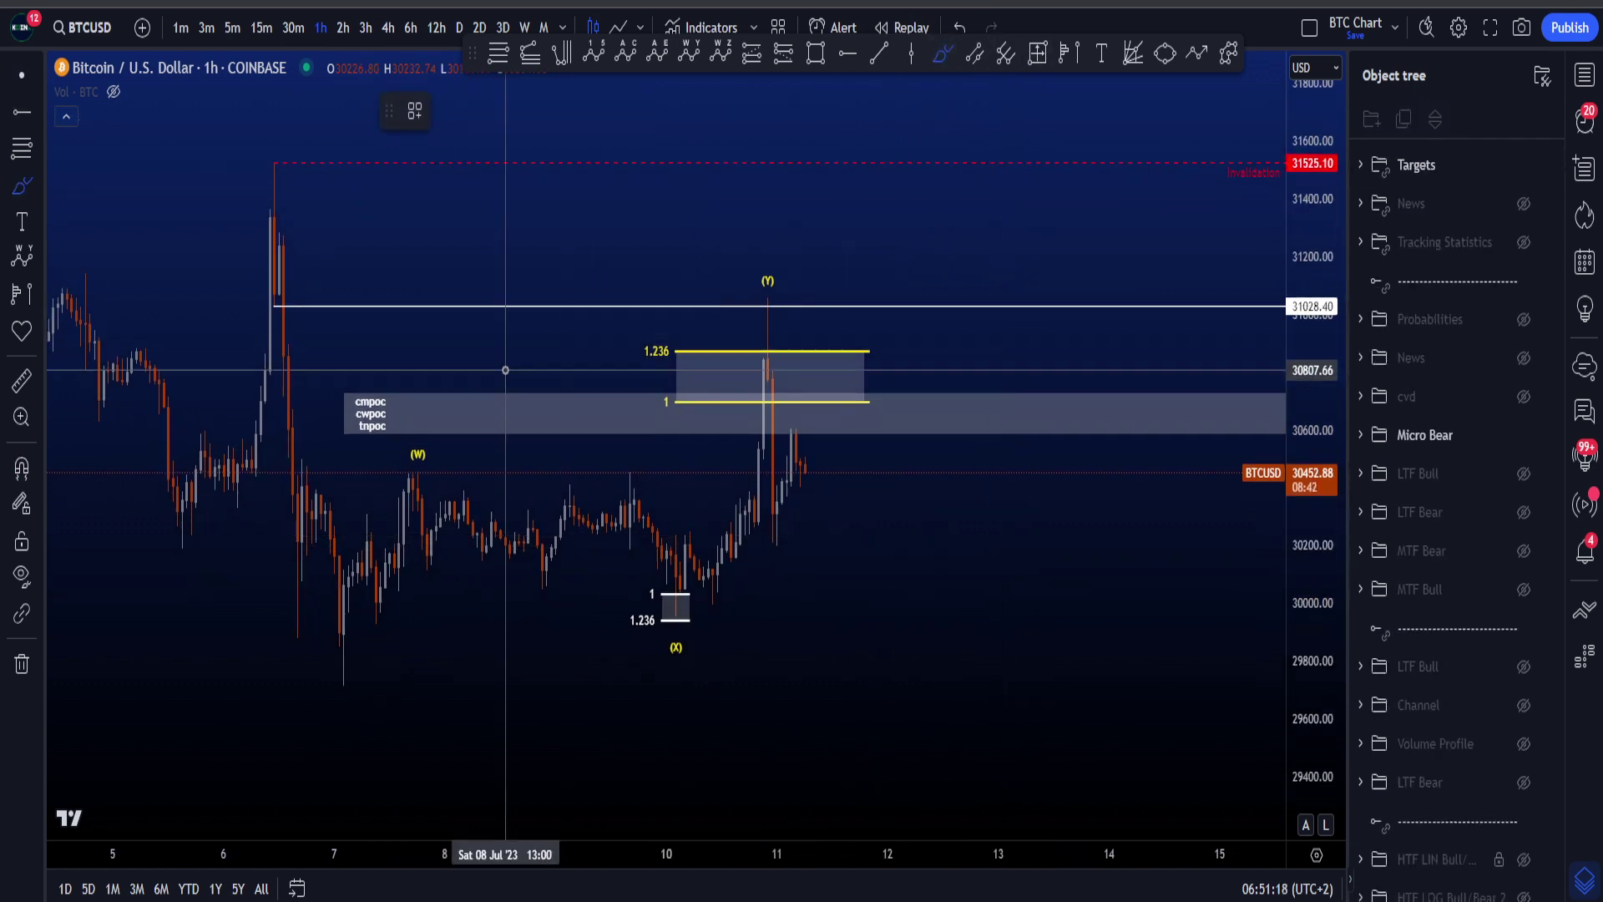
{"action": "mouse_move", "coordinate": [285, 294]}
{"action": "left_mouse_down"}
{"action": "mouse_move", "coordinate": [261, 311]}
{"action": "mouse_move", "coordinate": [290, 314]}
{"action": "mouse_move", "coordinate": [298, 229]}
{"action": "left_mouse_up"}
{"action": "key", "text": "ctrl+z"}
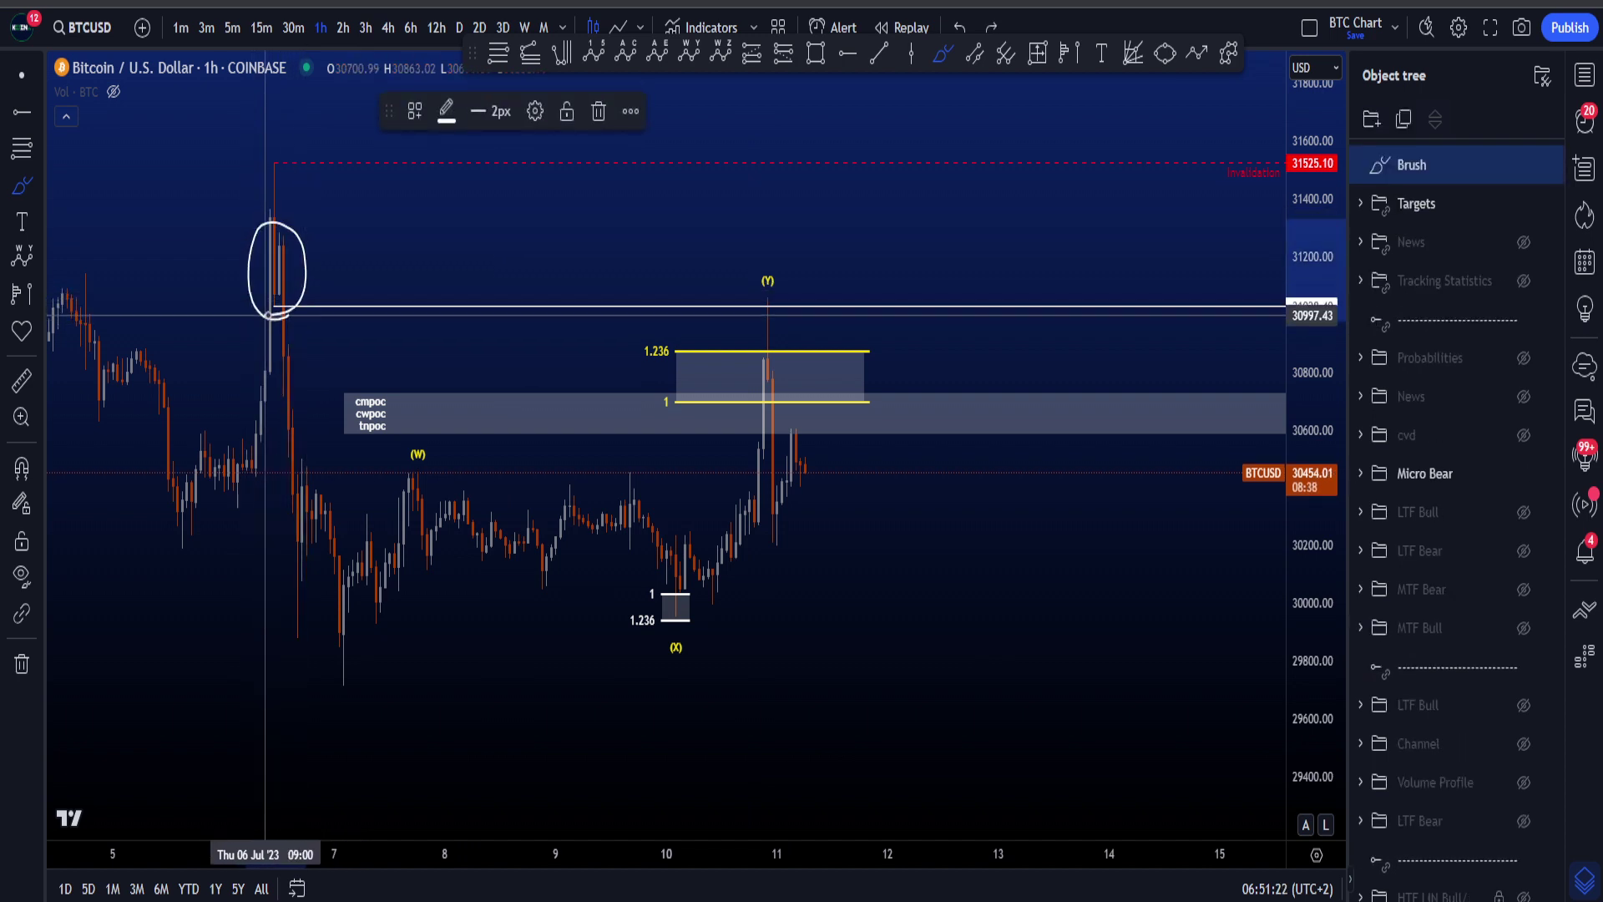
{"action": "key", "text": "ctrl+z"}
Step: Mark the spike below the wave (Y) label with two brush strokes and undo them
{"action": "left_click_drag", "start_coordinate": [770, 288], "coordinate": [785, 392]}
{"action": "key", "text": "ctrl+z"}
{"action": "key", "text": "ctrl+z"}
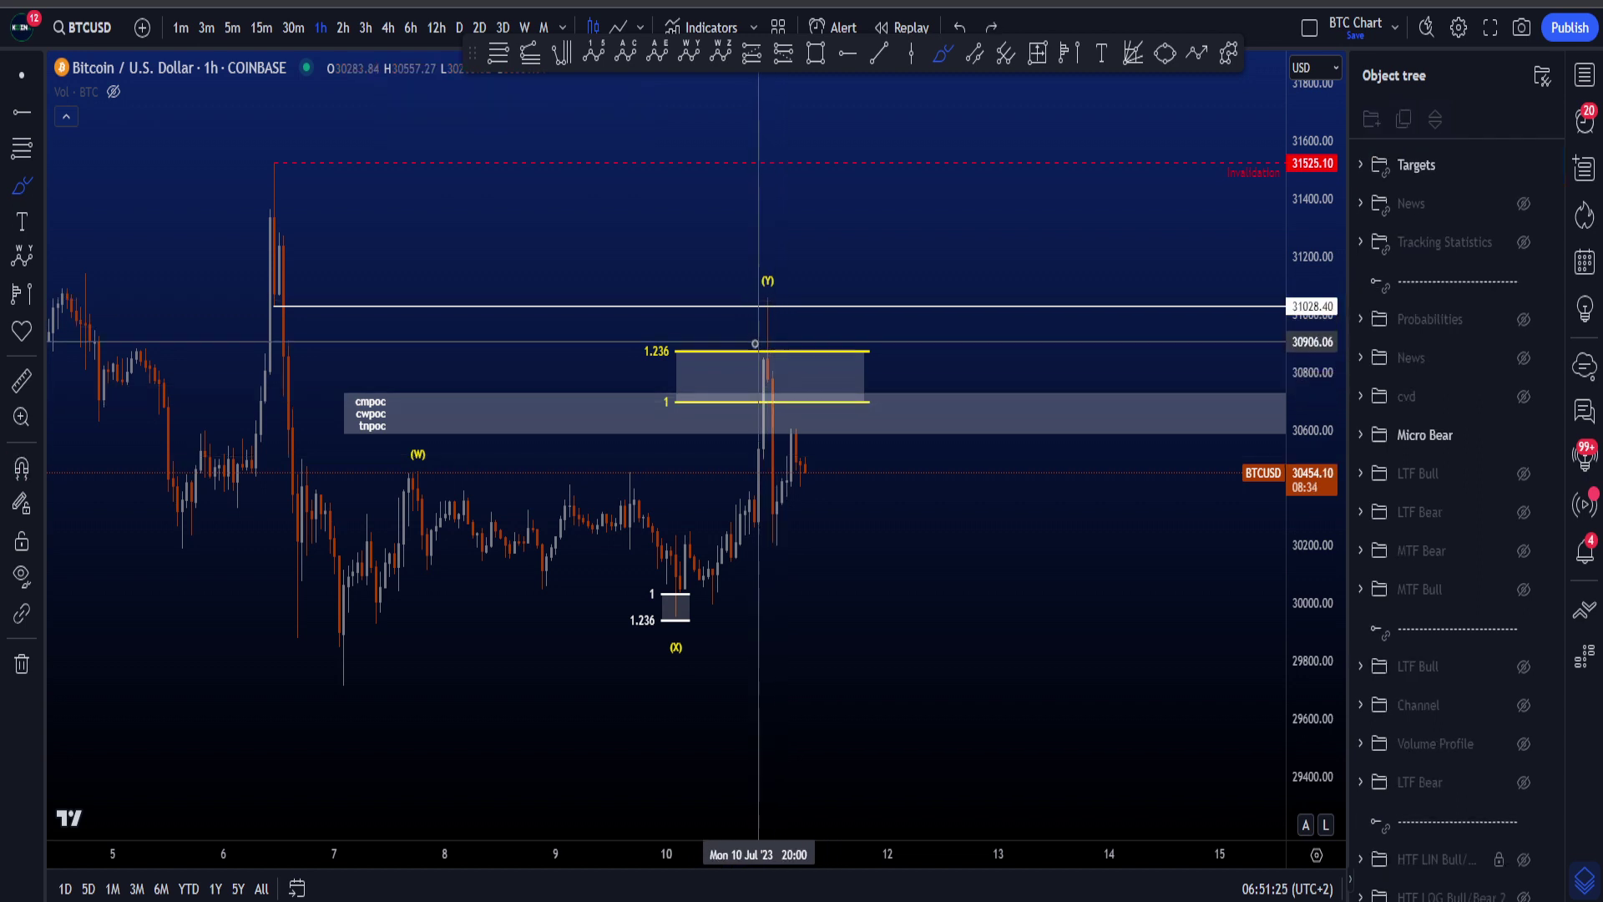
{"action": "left_click_drag", "start_coordinate": [764, 304], "coordinate": [778, 367]}
{"action": "key", "text": "ctrl+z"}
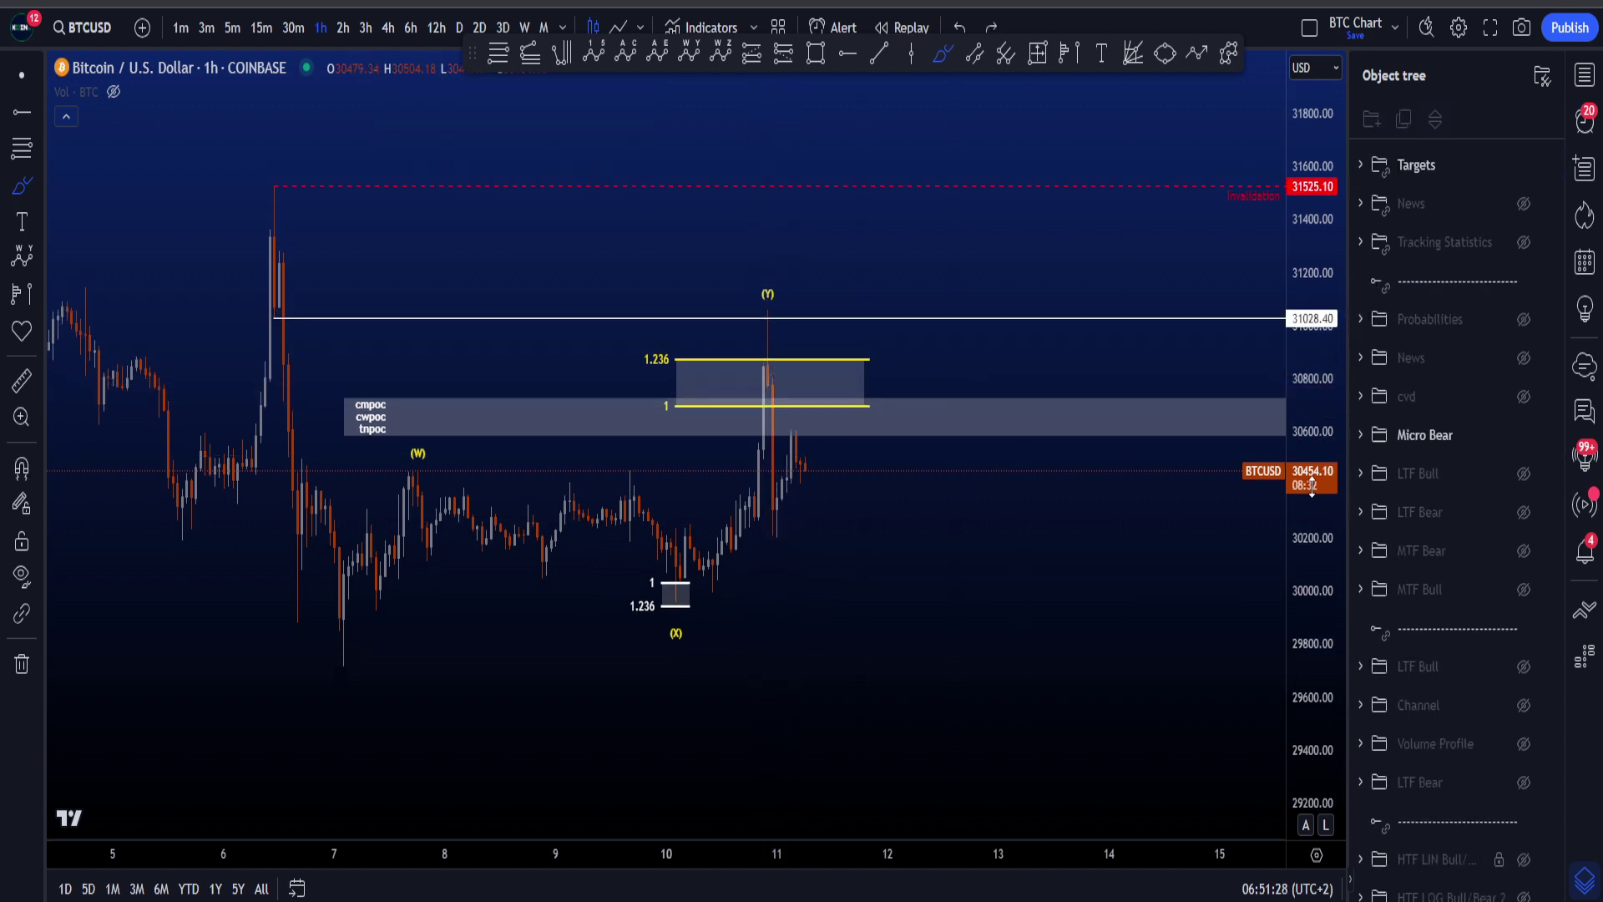
Step: Circle the yellow 1–1.236 target box, brush a stroke from the 7 July low to wave (X), and undo both
{"action": "mouse_move", "coordinate": [712, 344]}
{"action": "left_mouse_down"}
{"action": "mouse_move", "coordinate": [643, 346]}
{"action": "mouse_move", "coordinate": [800, 435]}
{"action": "mouse_move", "coordinate": [902, 346]}
{"action": "mouse_move", "coordinate": [684, 334]}
{"action": "left_mouse_up"}
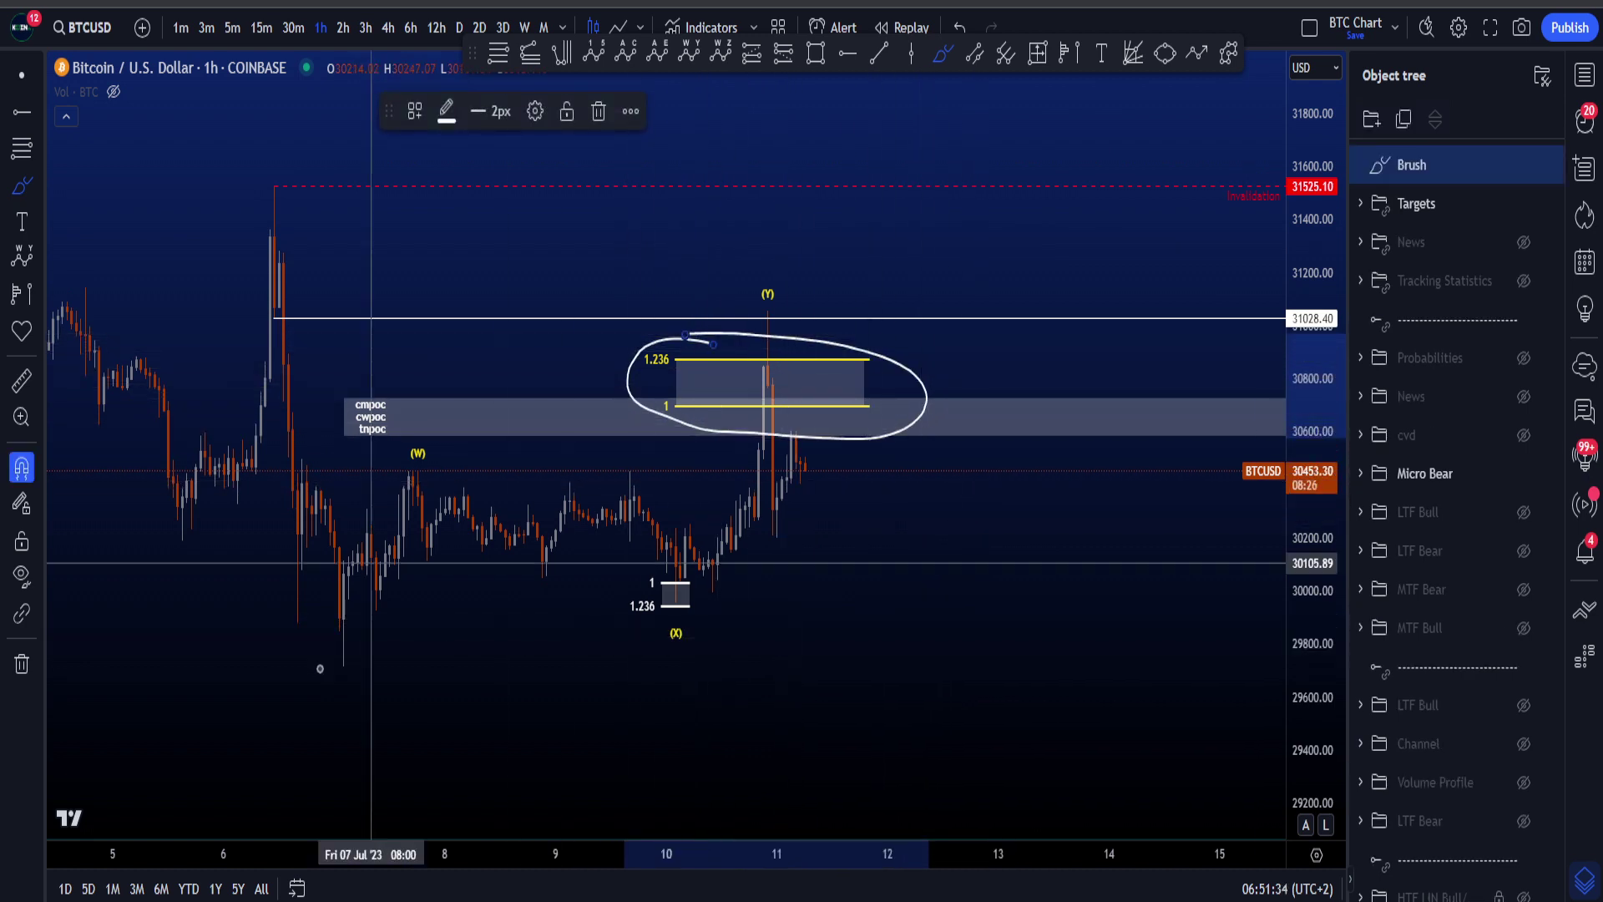
{"action": "key", "text": "ctrl+z"}
{"action": "mouse_move", "coordinate": [362, 660]}
{"action": "left_mouse_down"}
{"action": "mouse_move", "coordinate": [313, 655]}
{"action": "mouse_move", "coordinate": [383, 614]}
{"action": "mouse_move", "coordinate": [422, 458]}
{"action": "mouse_move", "coordinate": [578, 596]}
{"action": "mouse_move", "coordinate": [658, 582]}
{"action": "mouse_move", "coordinate": [673, 623]}
{"action": "left_mouse_up"}
{"action": "key", "text": "ctrl+z"}
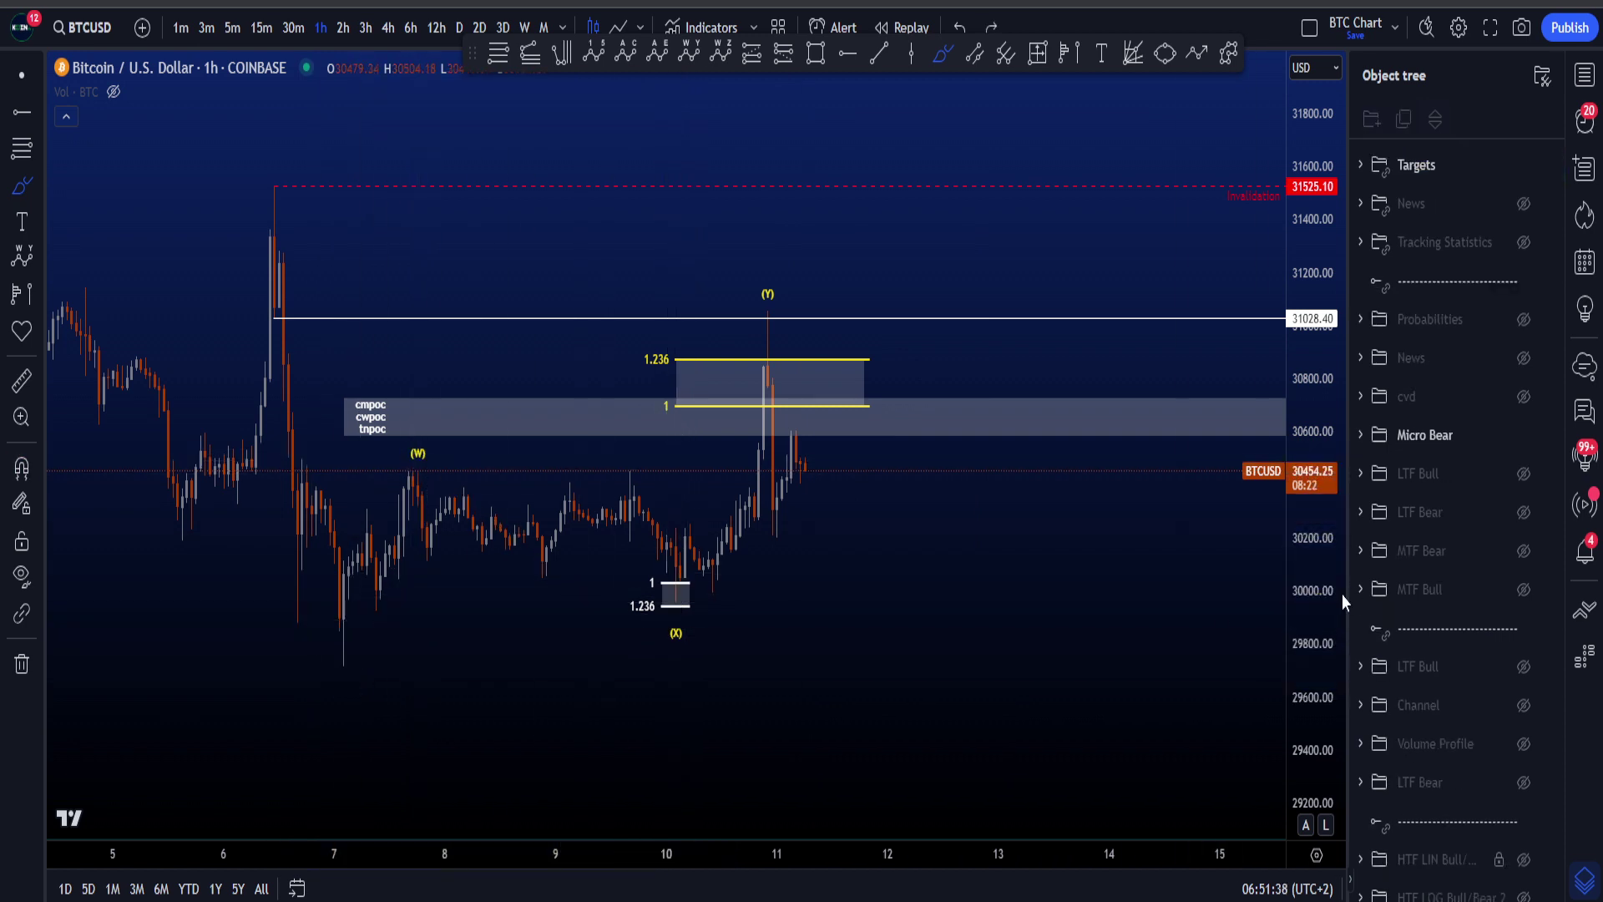
Step: Brush a small circle around the candle bodies inside the yellow 1–1.236 box and undo it
{"action": "left_click_drag", "start_coordinate": [1311, 612], "coordinate": [1300, 522]}
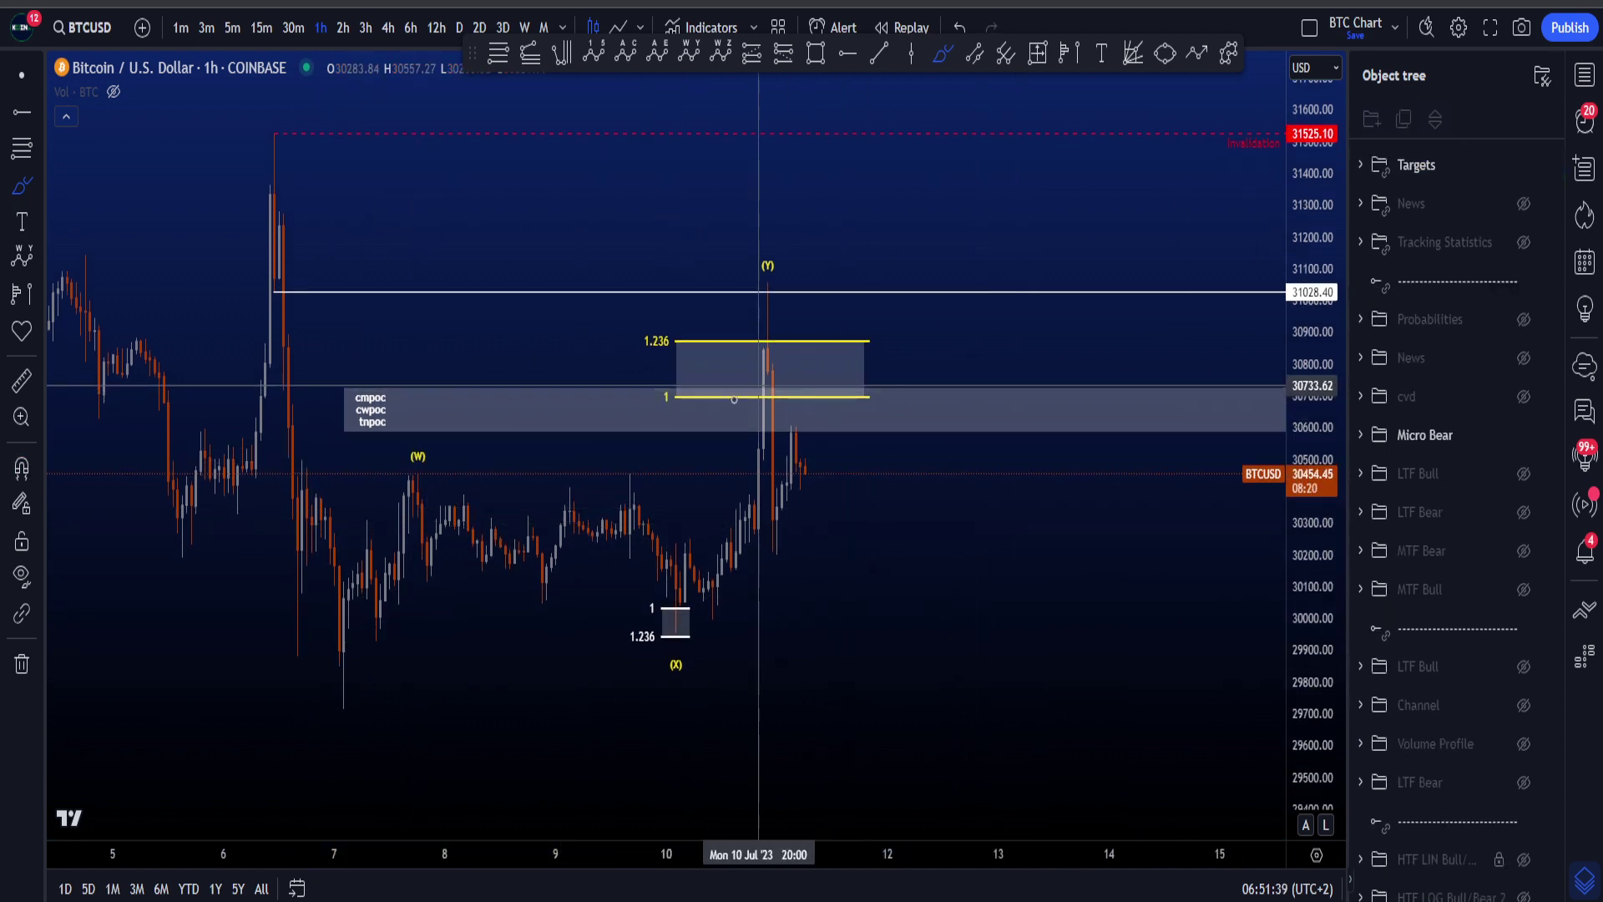
{"action": "mouse_move", "coordinate": [785, 341]}
{"action": "left_mouse_down"}
{"action": "mouse_move", "coordinate": [773, 255]}
{"action": "mouse_move", "coordinate": [785, 338]}
{"action": "mouse_move", "coordinate": [759, 384]}
{"action": "mouse_move", "coordinate": [750, 334]}
{"action": "left_mouse_up"}
{"action": "key", "text": "ctrl+z"}
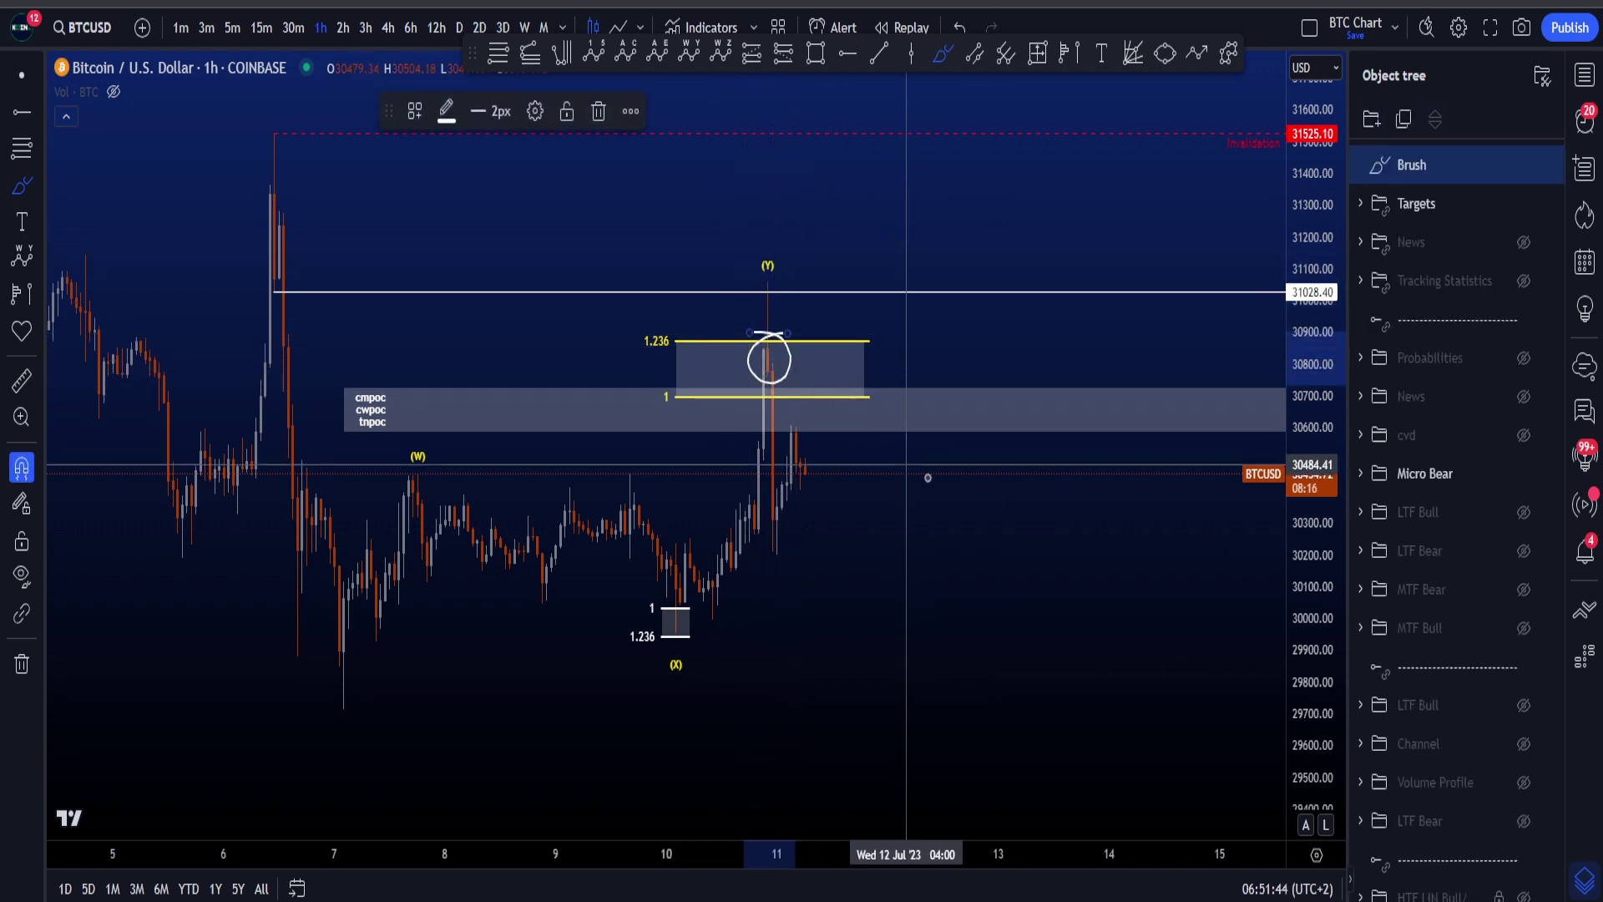
{"action": "key", "text": "ctrl+z"}
Step: Brush a falling stroke from the wave (Y) candles down to about 30,150 and undo it
{"action": "left_click_drag", "start_coordinate": [1318, 519], "coordinate": [1294, 484]}
{"action": "scroll", "coordinate": [857, 490], "scroll_direction": "up", "scroll_amount": 1}
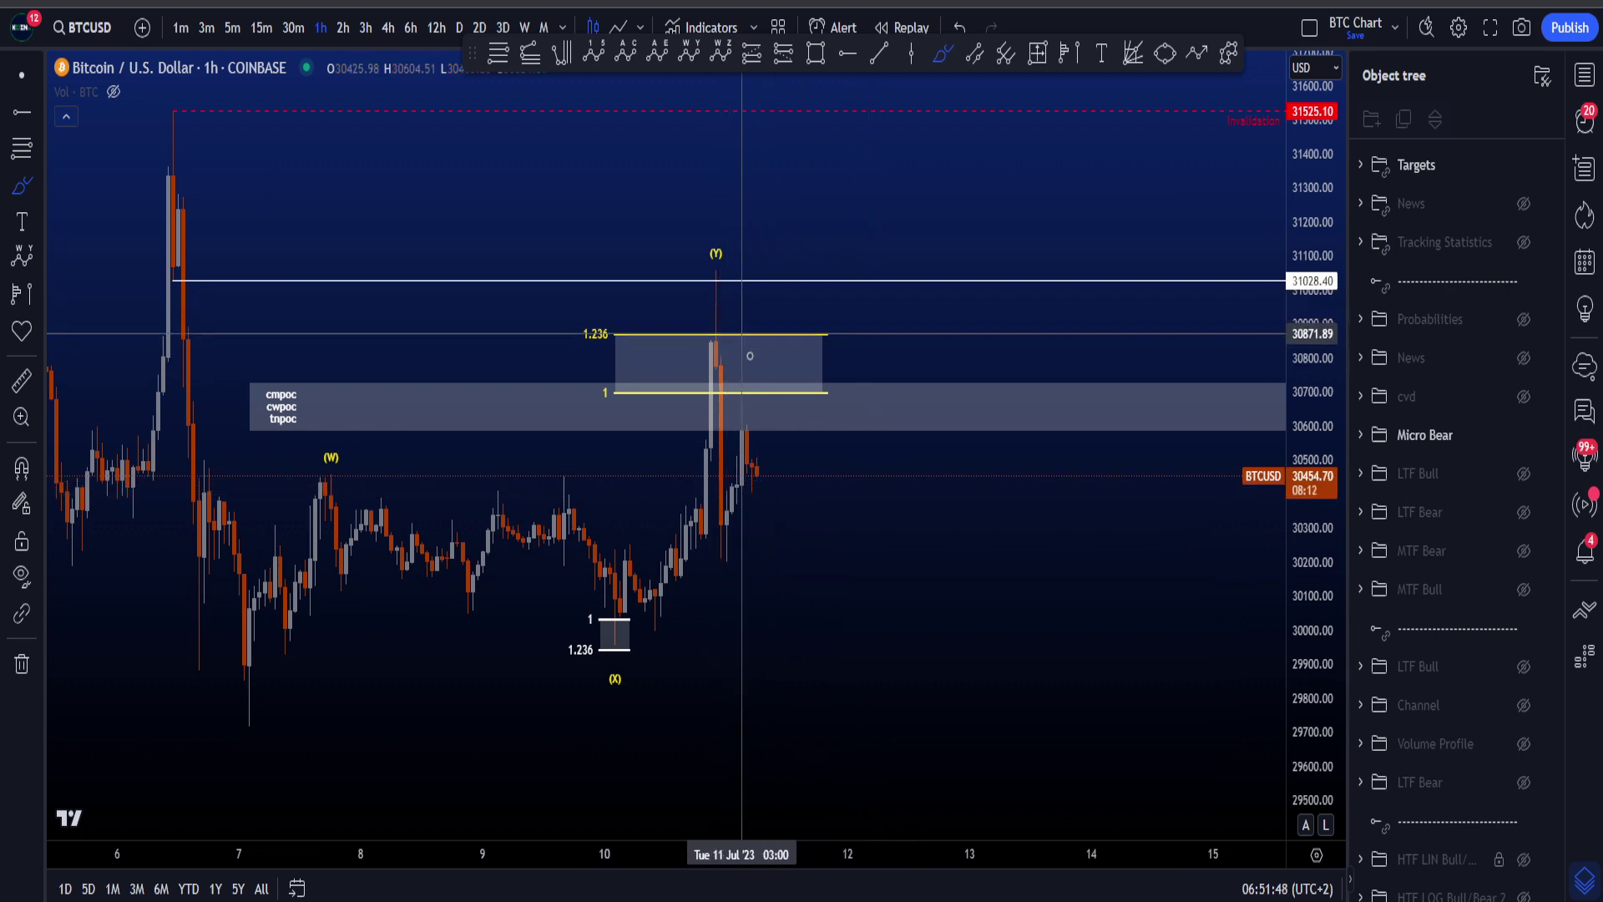
{"action": "left_click_drag", "start_coordinate": [708, 345], "coordinate": [843, 581]}
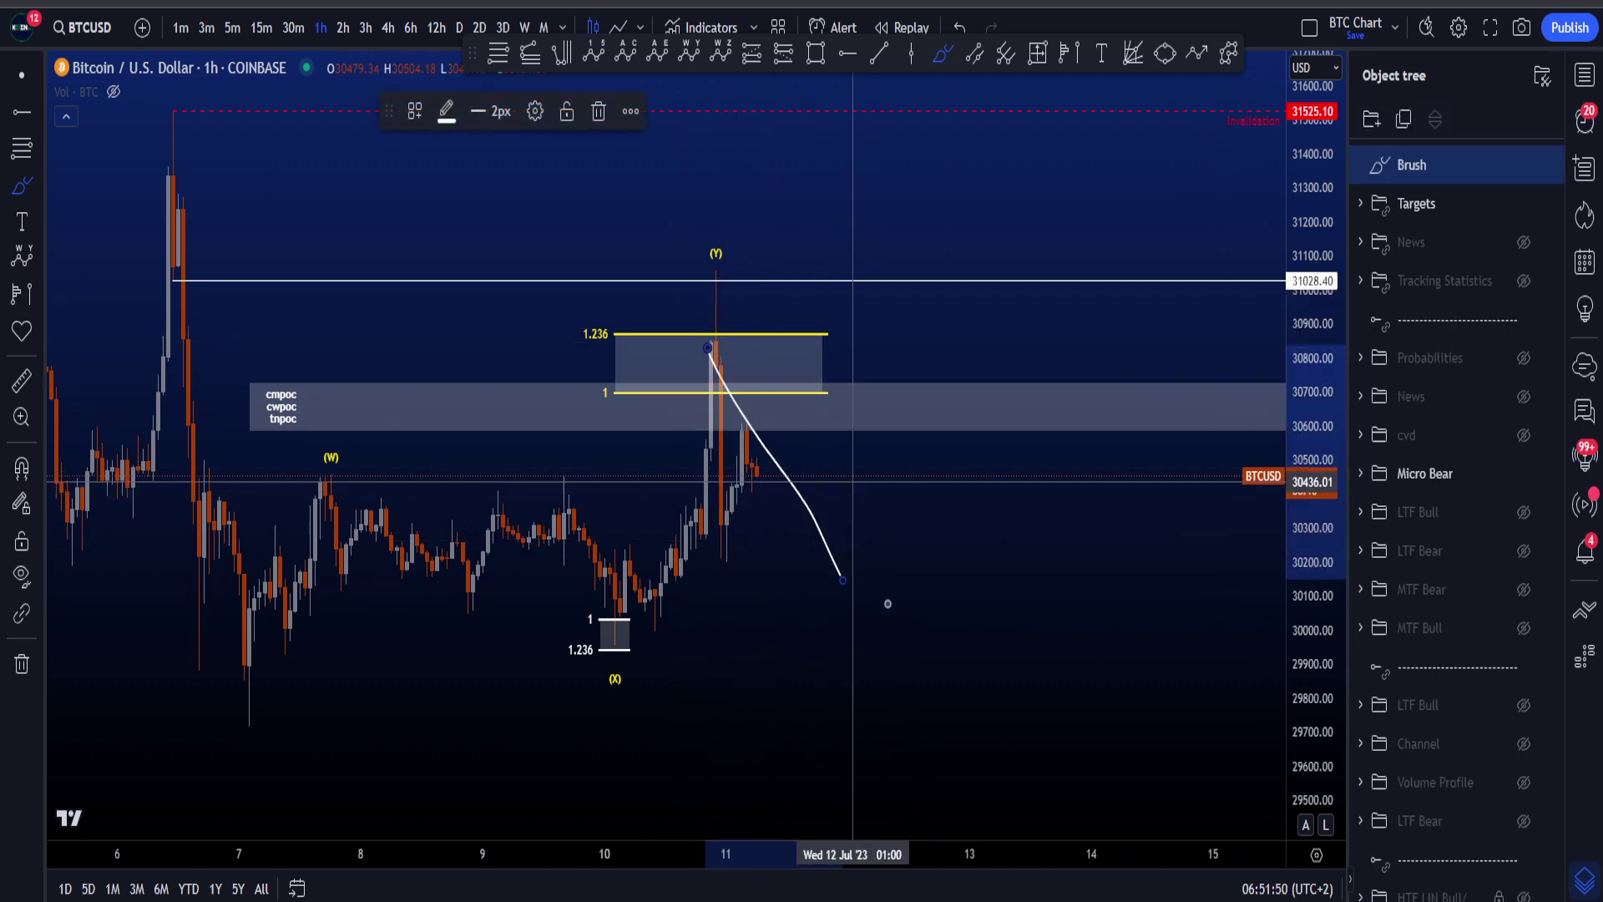
{"action": "key", "text": "ctrl+z"}
Step: Show the LTF Bear drawings alongside Micro Bear
{"action": "scroll", "coordinate": [1323, 511], "scroll_direction": "down", "scroll_amount": 5}
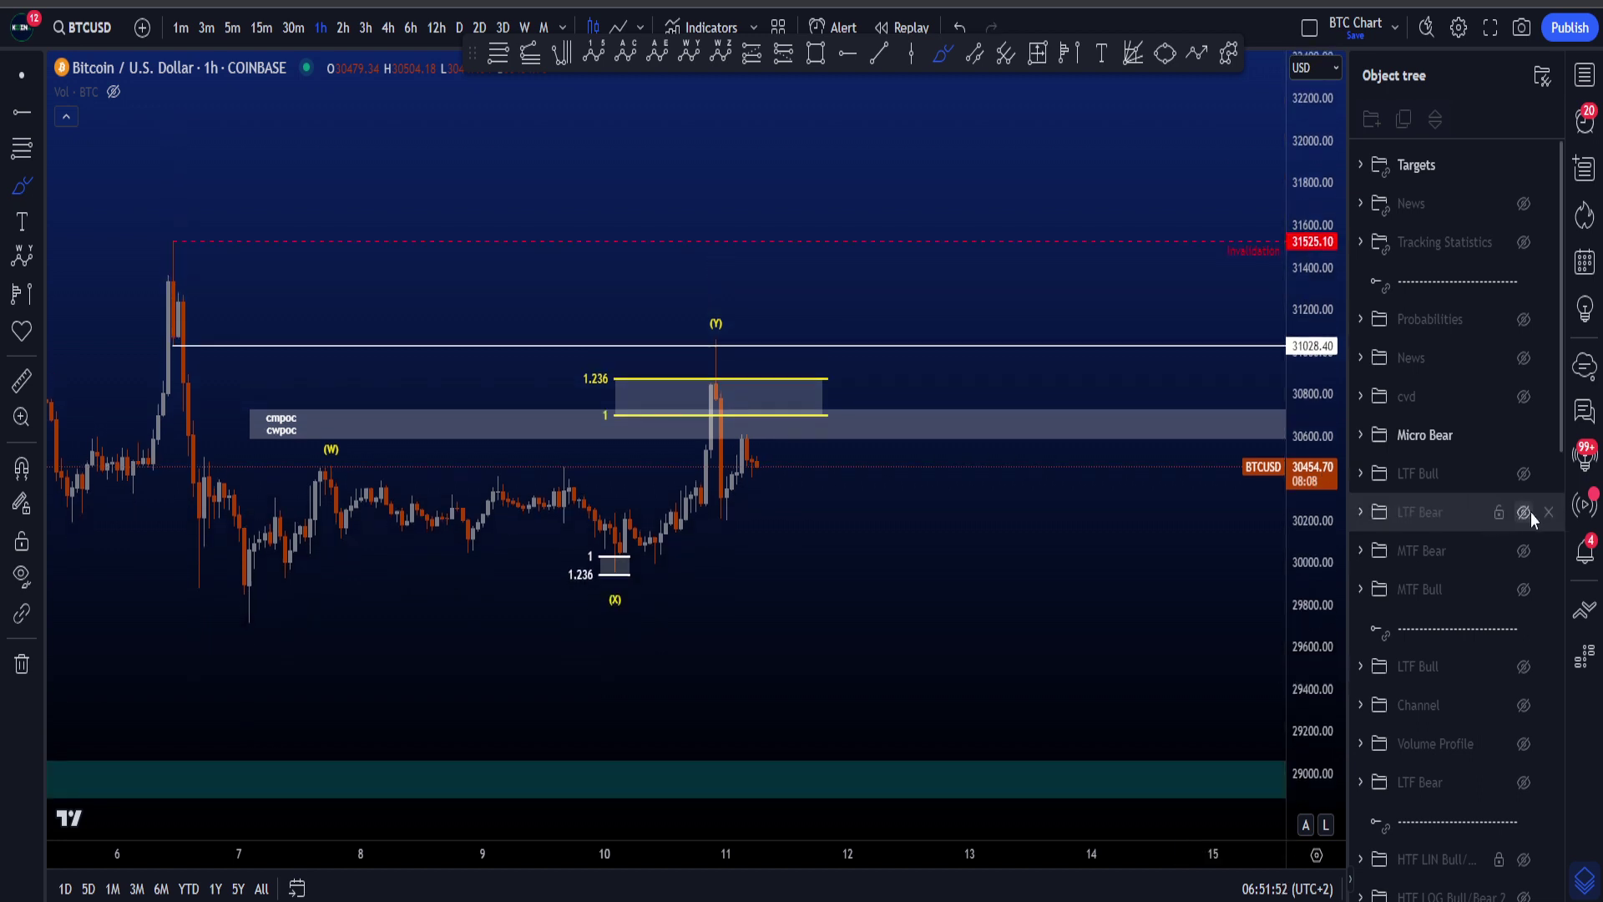
{"action": "left_click", "coordinate": [1525, 512]}
{"action": "scroll", "coordinate": [1042, 551], "scroll_direction": "down", "scroll_amount": 3}
Step: Brush the decline from the upper wave (X) to the lower (Y) target box, add a mark beside the box, and undo both
{"action": "mouse_move", "coordinate": [331, 284]}
{"action": "left_mouse_down"}
{"action": "mouse_move", "coordinate": [626, 580]}
{"action": "mouse_move", "coordinate": [994, 662]}
{"action": "mouse_move", "coordinate": [1019, 734]}
{"action": "left_mouse_up"}
{"action": "key", "text": "ctrl+z"}
{"action": "mouse_move", "coordinate": [1203, 746]}
{"action": "left_mouse_down"}
{"action": "mouse_move", "coordinate": [1170, 736]}
{"action": "mouse_move", "coordinate": [1186, 739]}
{"action": "left_mouse_up"}
{"action": "key", "text": "ctrl+z"}
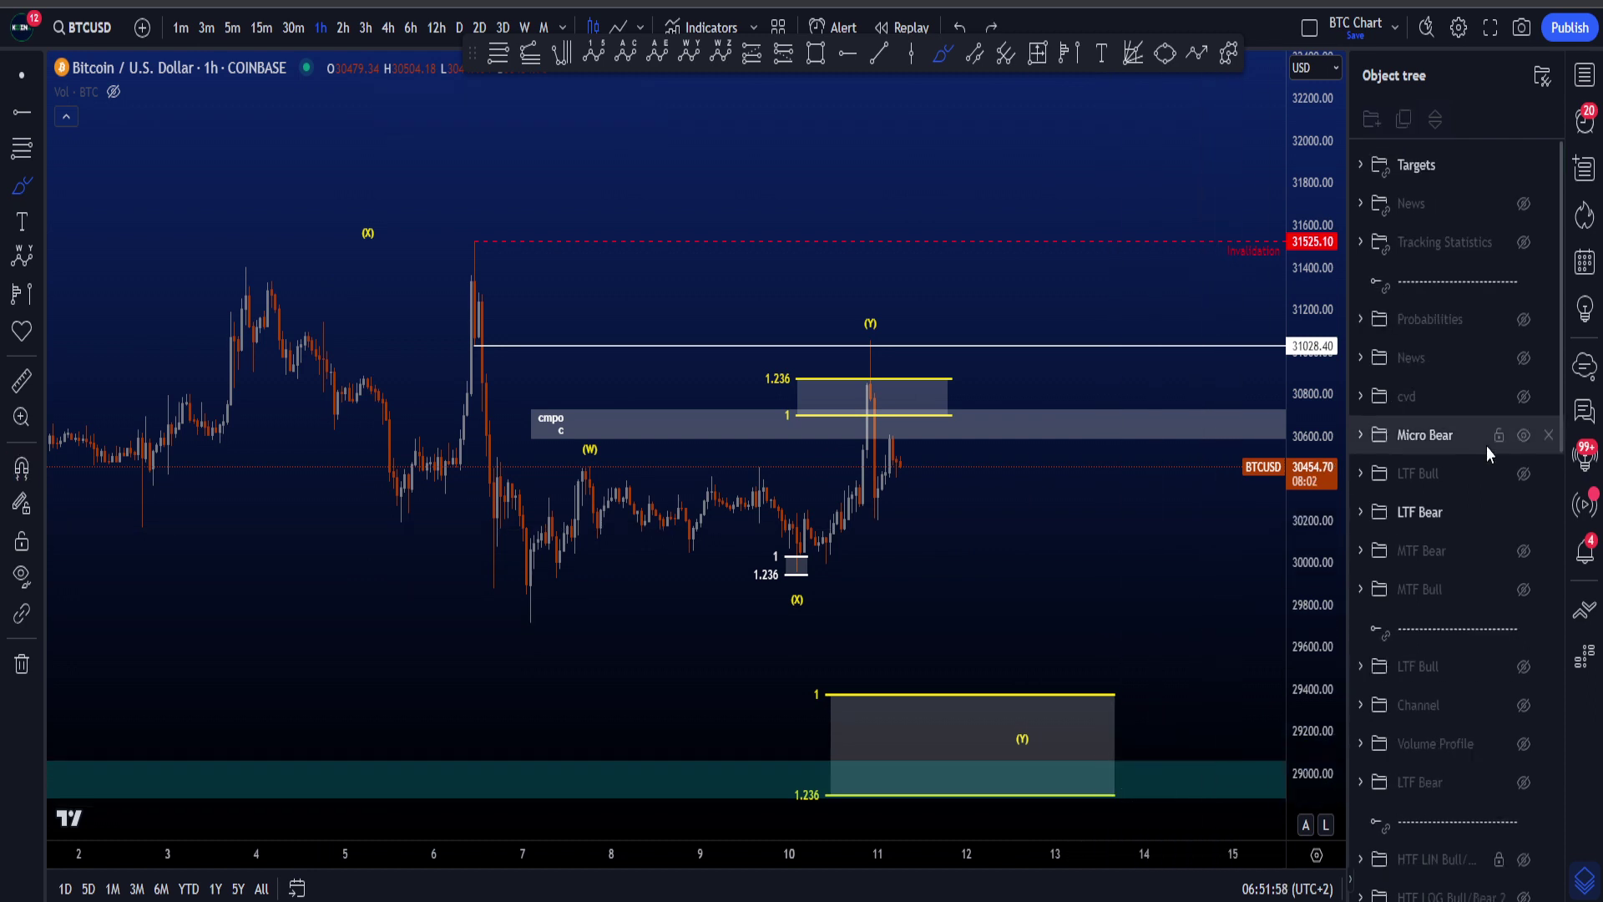
Step: Hide the Micro Bear and LTF Bear drawings and show the cvd drawings
{"action": "left_click", "coordinate": [1523, 436]}
{"action": "left_click", "coordinate": [1522, 512]}
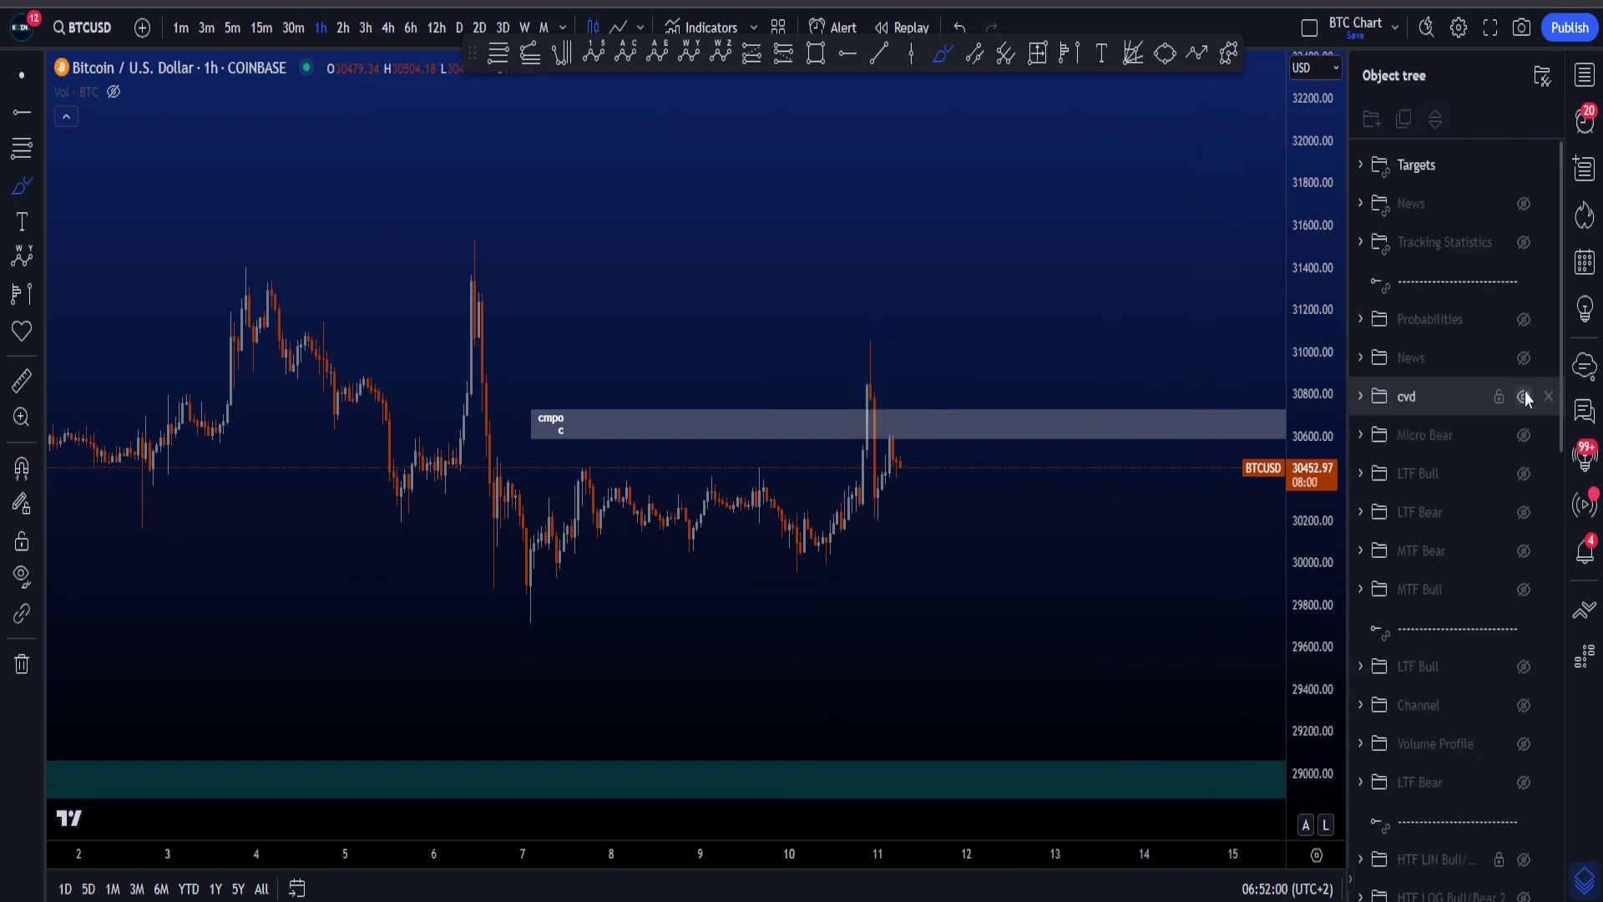
{"action": "left_click", "coordinate": [22, 79]}
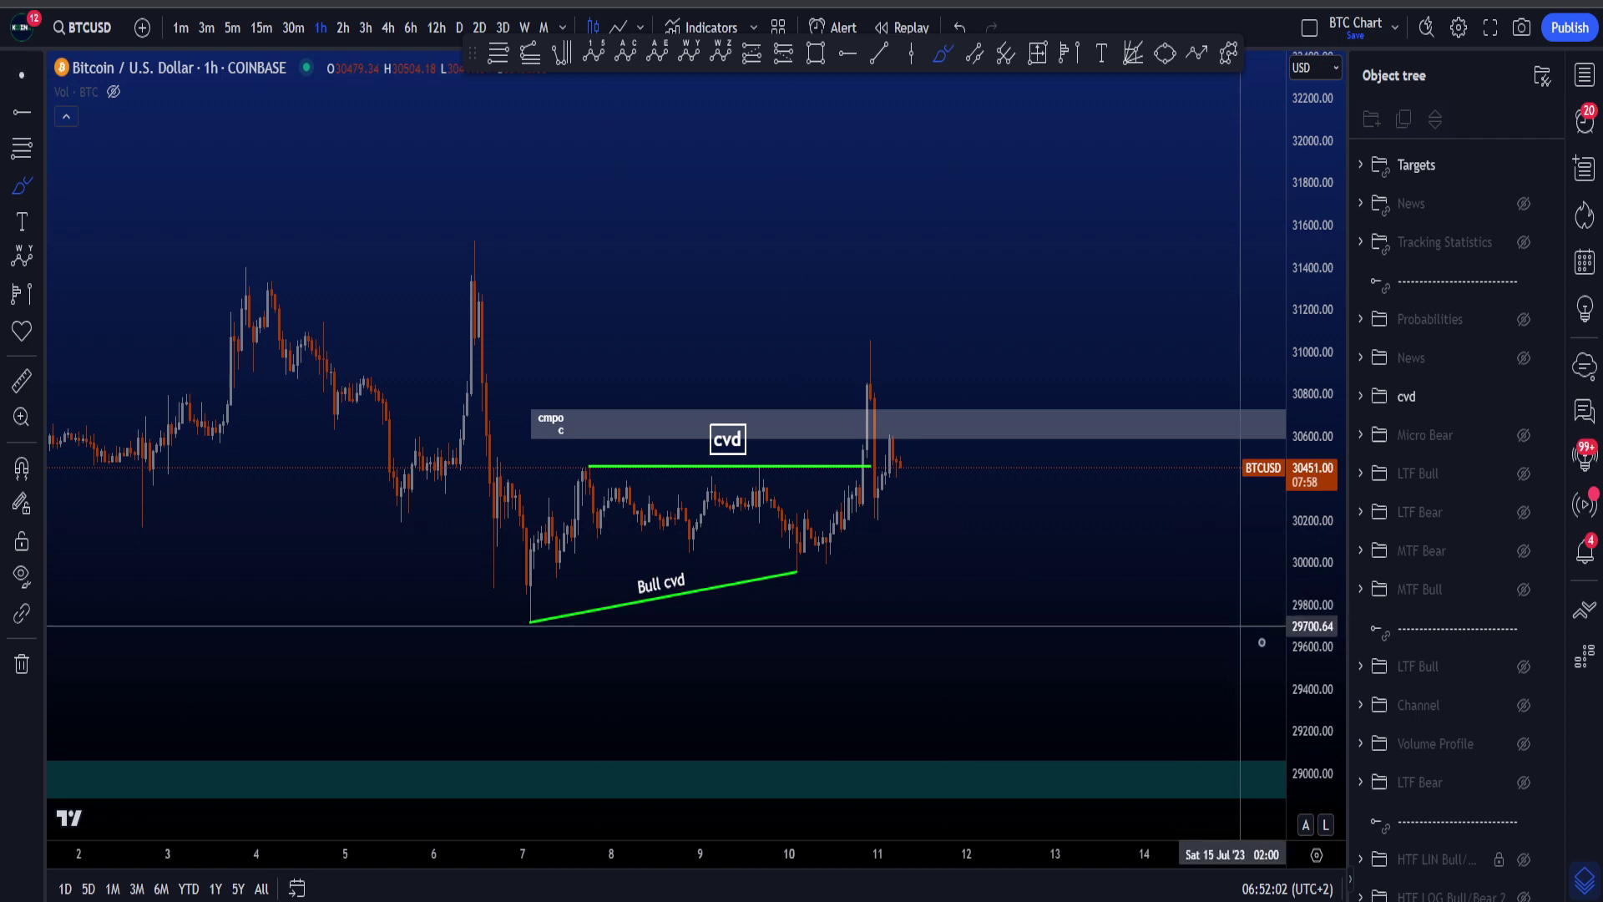
Step: Brush two marks around the 7 July candles between the Bull cvd line and the horizontal green line, and undo both
{"action": "left_click_drag", "start_coordinate": [1307, 660], "coordinate": [1305, 530]}
{"action": "left_click_drag", "start_coordinate": [1115, 648], "coordinate": [1090, 603]}
{"action": "scroll", "coordinate": [1077, 601], "scroll_direction": "up", "scroll_amount": 3}
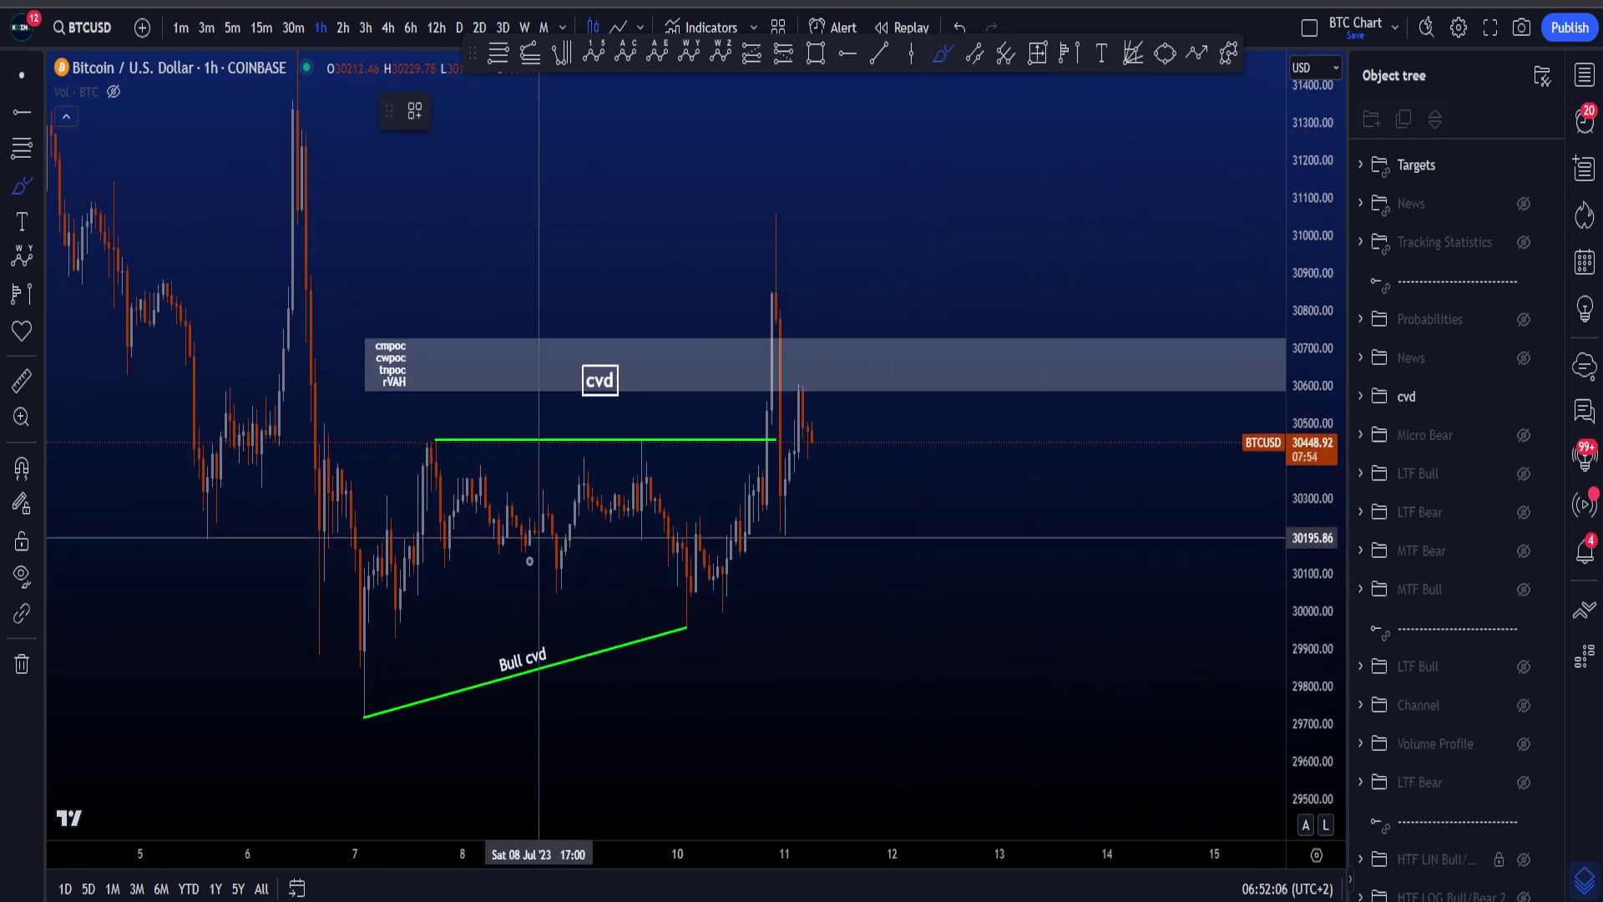
{"action": "left_click_drag", "start_coordinate": [393, 680], "coordinate": [414, 620]}
{"action": "left_click_drag", "start_coordinate": [399, 475], "coordinate": [423, 559]}
{"action": "key", "text": "ctrl+z"}
{"action": "key", "text": "ctrl+z"}
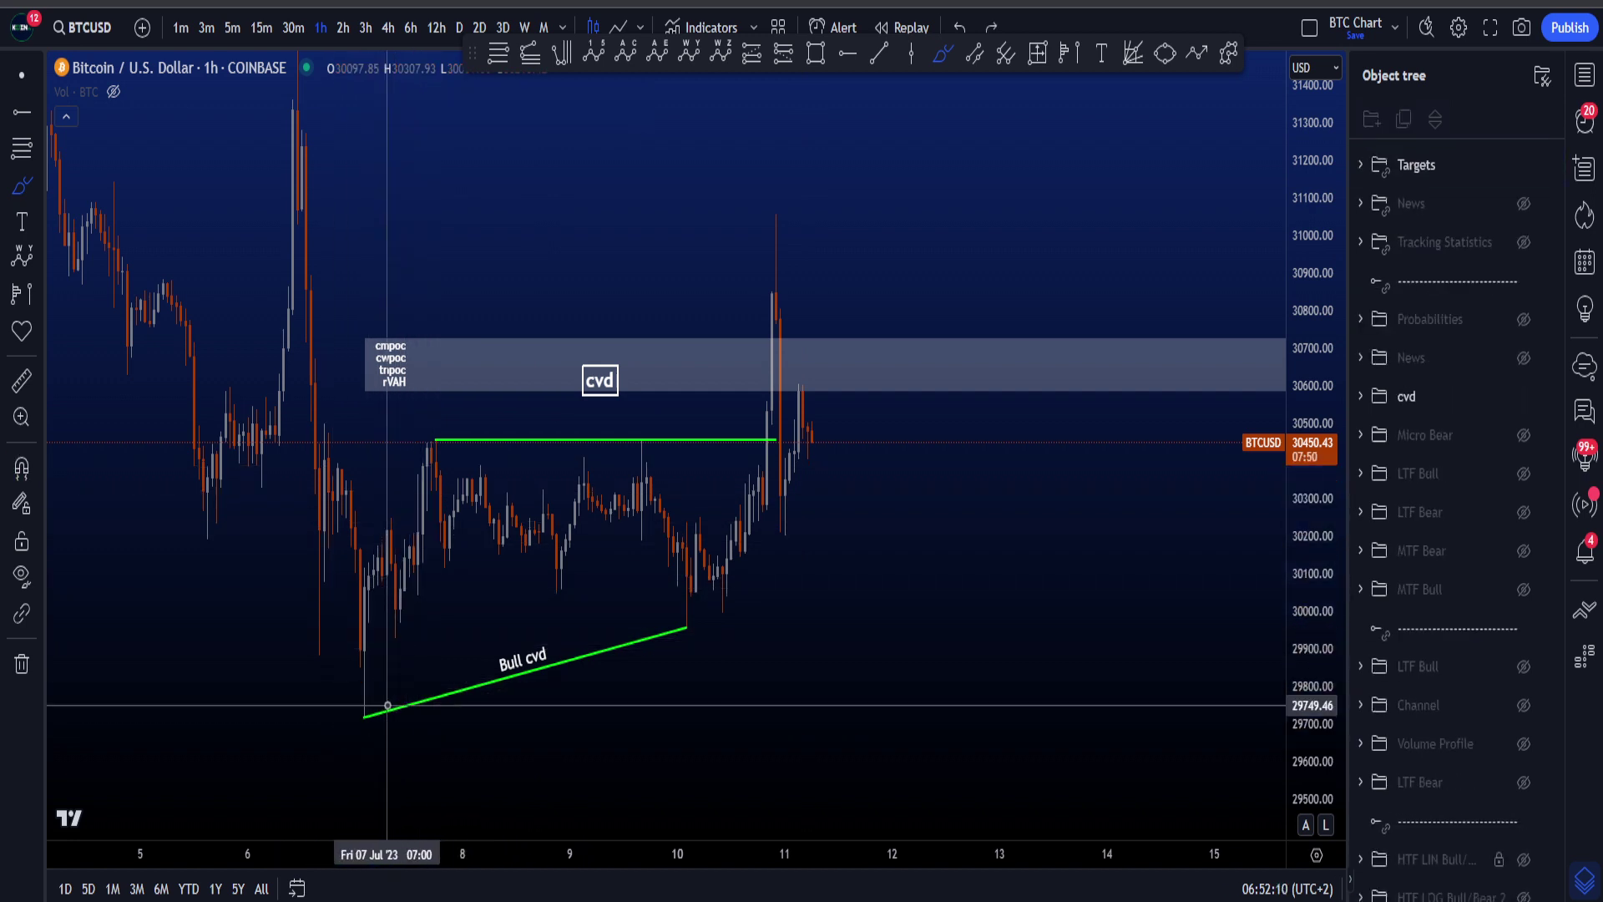
Step: Brush marks at the 7 July low, down from the horizontal green line, and along the Bull cvd line, undoing each one
{"action": "left_click_drag", "start_coordinate": [373, 695], "coordinate": [362, 719]}
{"action": "key", "text": "ctrl+z"}
{"action": "left_click_drag", "start_coordinate": [430, 443], "coordinate": [554, 590]}
{"action": "key", "text": "ctrl+z"}
{"action": "mouse_move", "coordinate": [362, 698]}
{"action": "left_mouse_down"}
{"action": "mouse_move", "coordinate": [368, 729]}
{"action": "mouse_move", "coordinate": [587, 609]}
{"action": "mouse_move", "coordinate": [572, 577]}
{"action": "mouse_move", "coordinate": [688, 609]}
{"action": "left_mouse_up"}
{"action": "key", "text": "ctrl+z"}
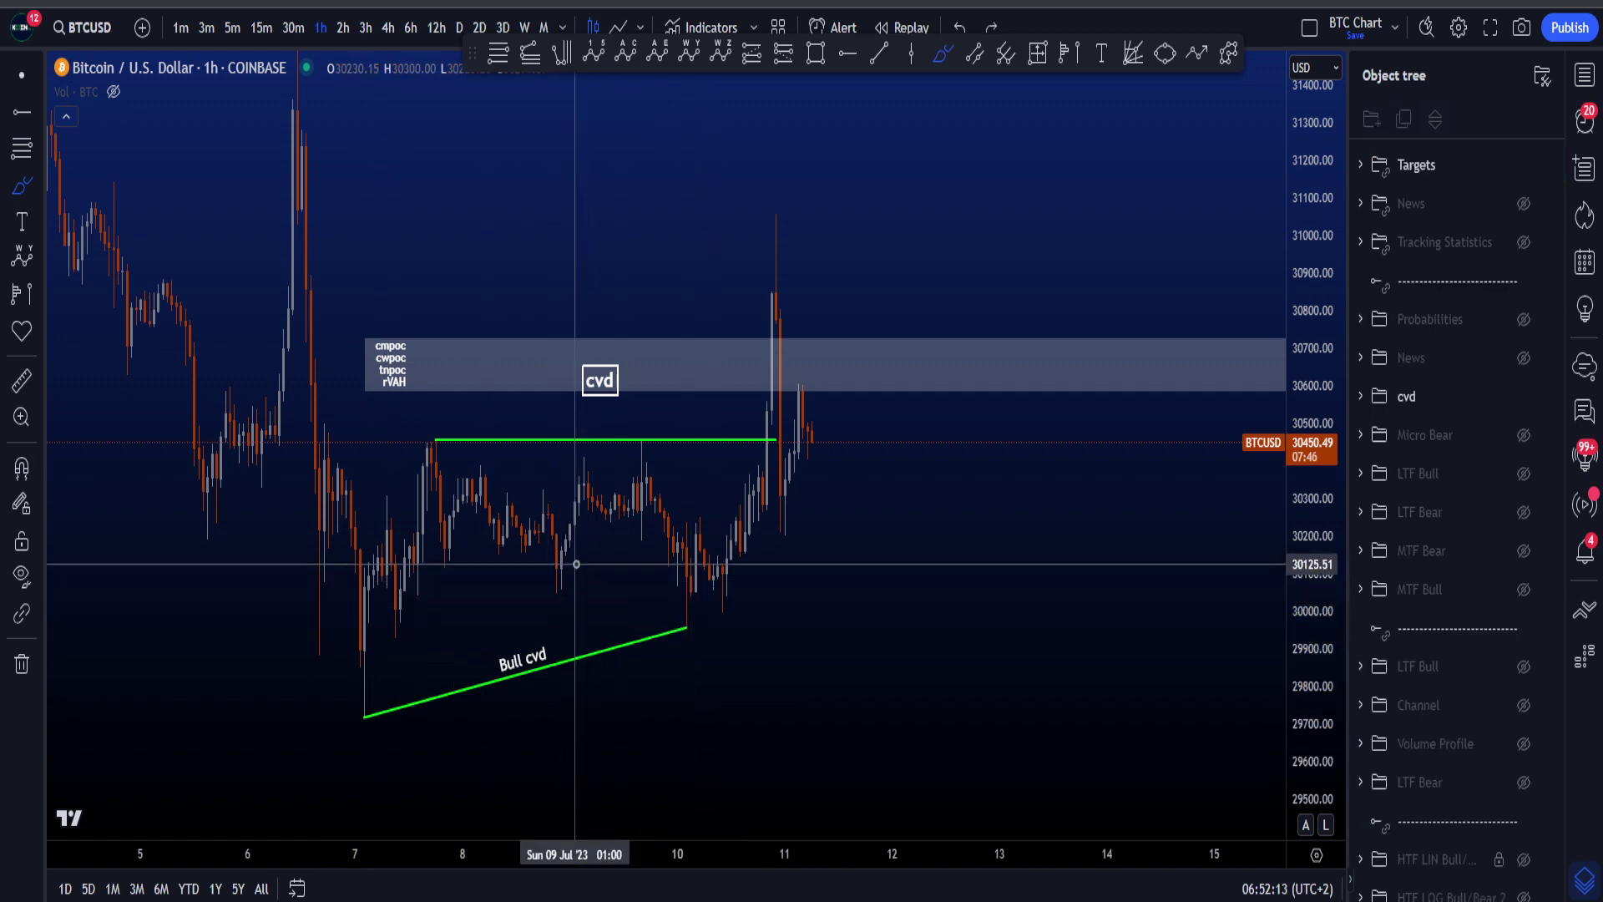
Step: Brush linked circles around the highs at the horizontal green line, add a rising stroke toward the grey zone, and undo both
{"action": "scroll", "coordinate": [648, 602], "scroll_direction": "up", "scroll_amount": 1}
{"action": "left_click_drag", "start_coordinate": [1305, 676], "coordinate": [1303, 570]}
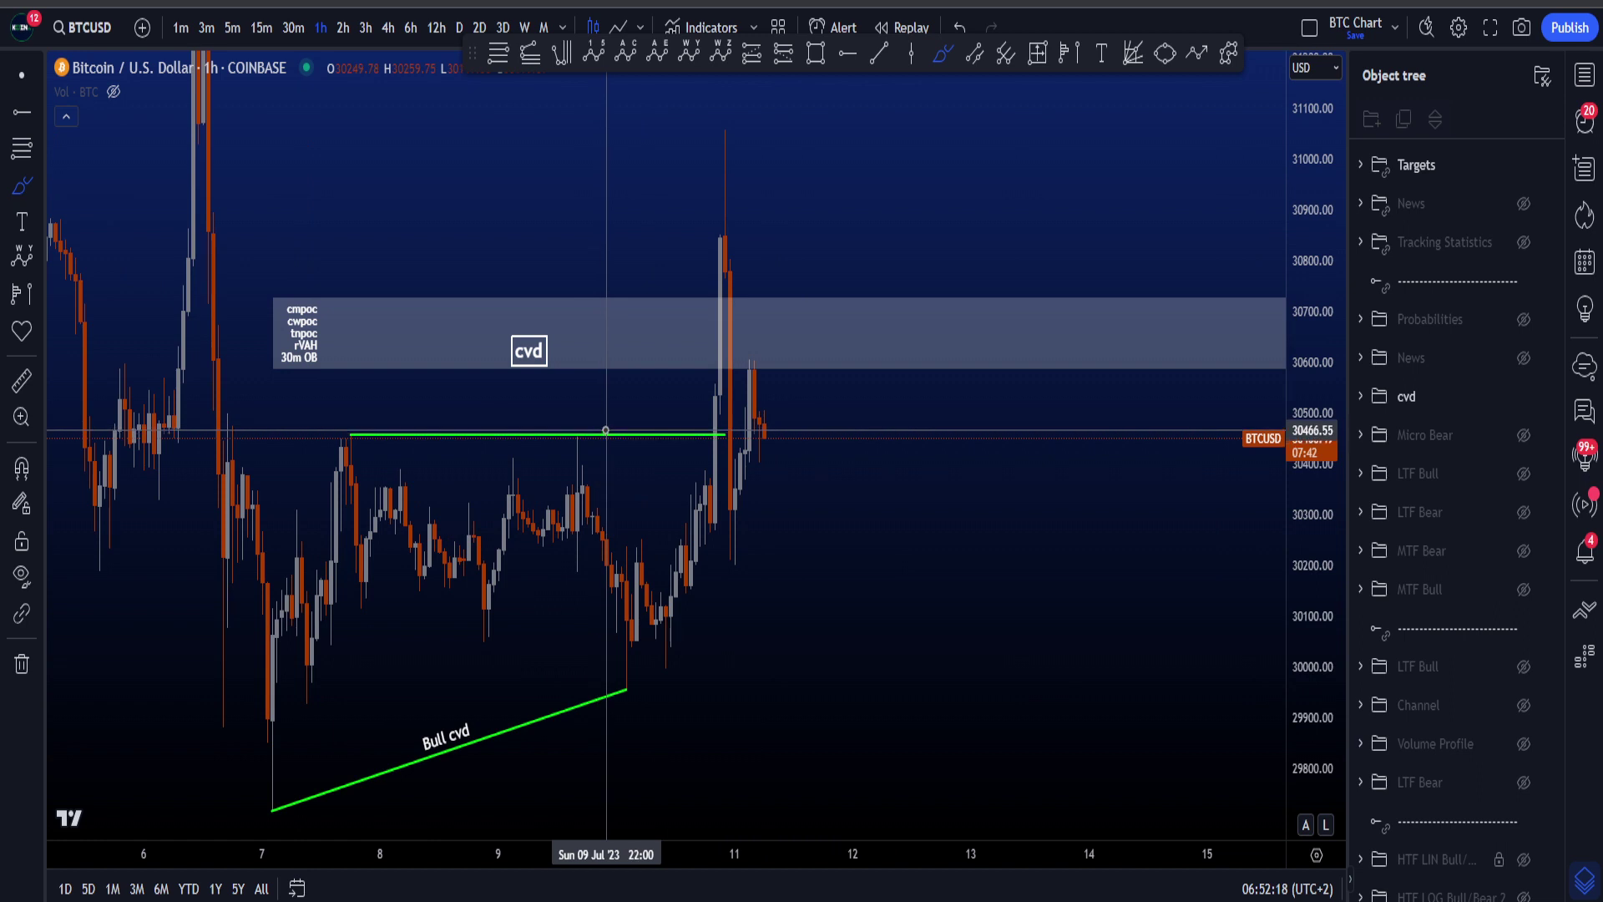
{"action": "mouse_move", "coordinate": [606, 426]}
{"action": "left_mouse_down"}
{"action": "mouse_move", "coordinate": [567, 443]}
{"action": "mouse_move", "coordinate": [213, 395]}
{"action": "mouse_move", "coordinate": [253, 400]}
{"action": "left_mouse_up"}
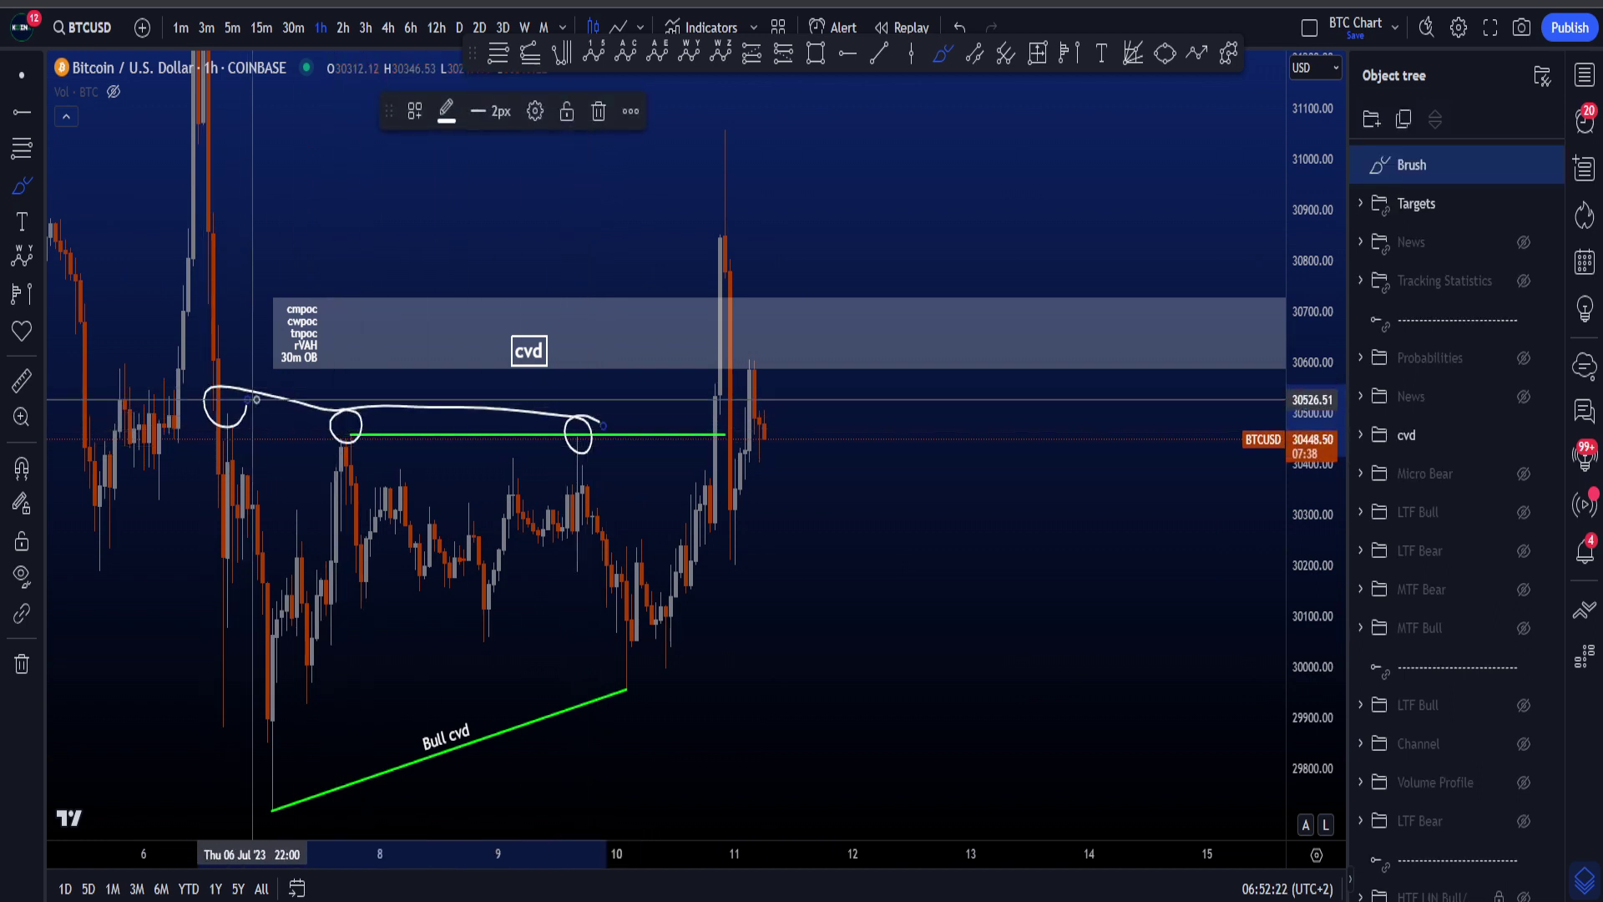
{"action": "key", "text": "ctrl+z"}
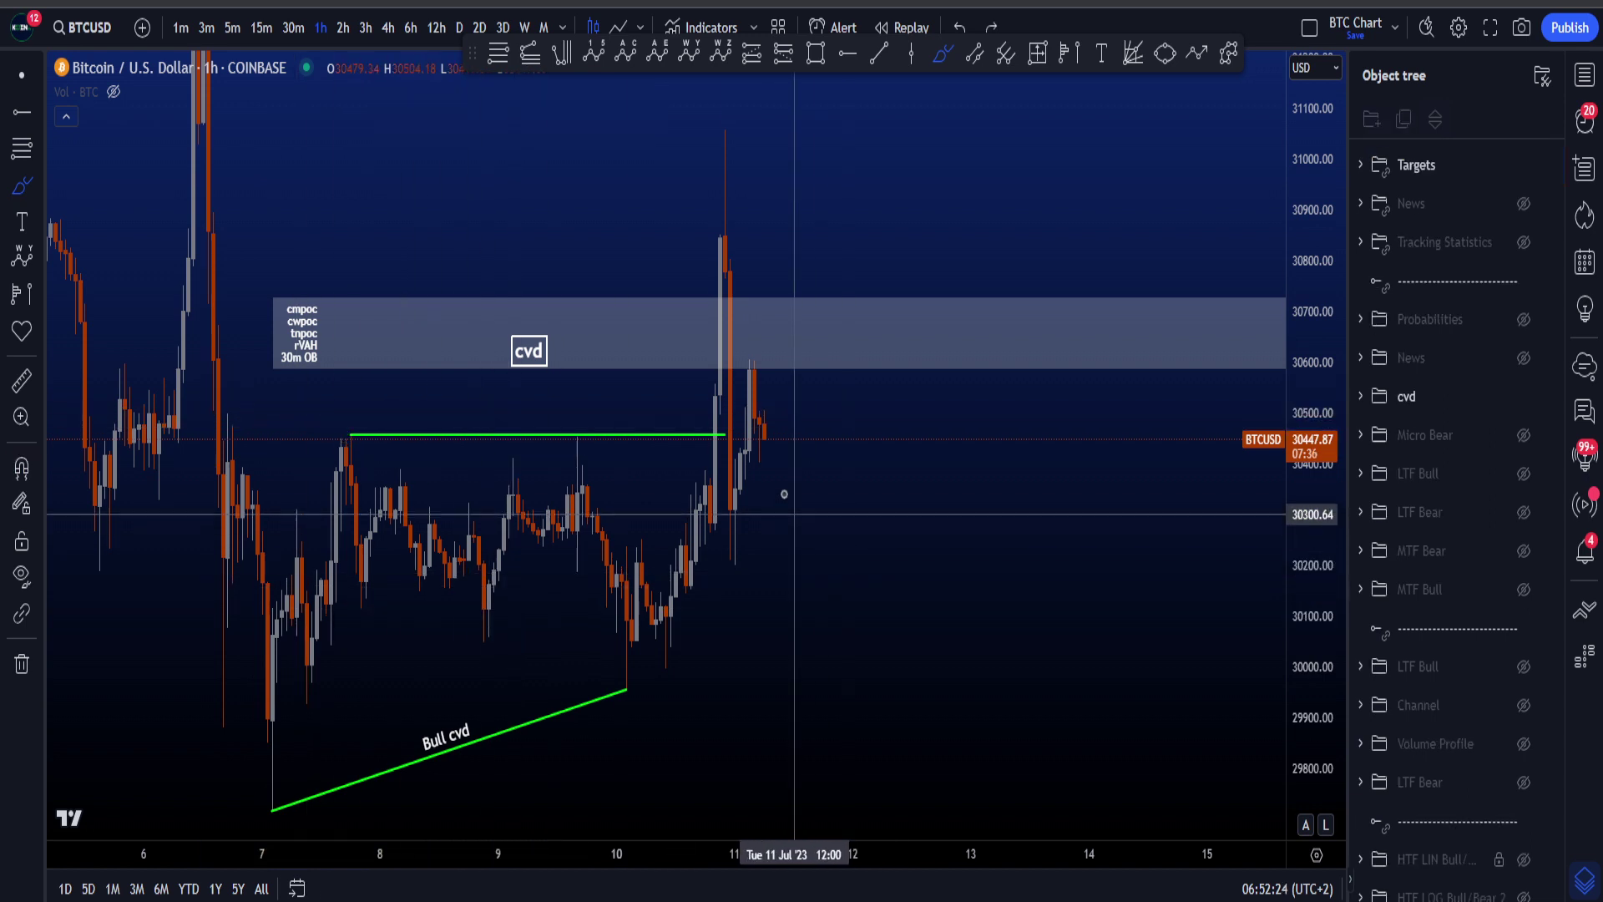
{"action": "mouse_move", "coordinate": [493, 698]}
{"action": "left_mouse_down"}
{"action": "mouse_move", "coordinate": [659, 548]}
{"action": "mouse_move", "coordinate": [705, 361]}
{"action": "left_mouse_up"}
{"action": "key", "text": "ctrl+z"}
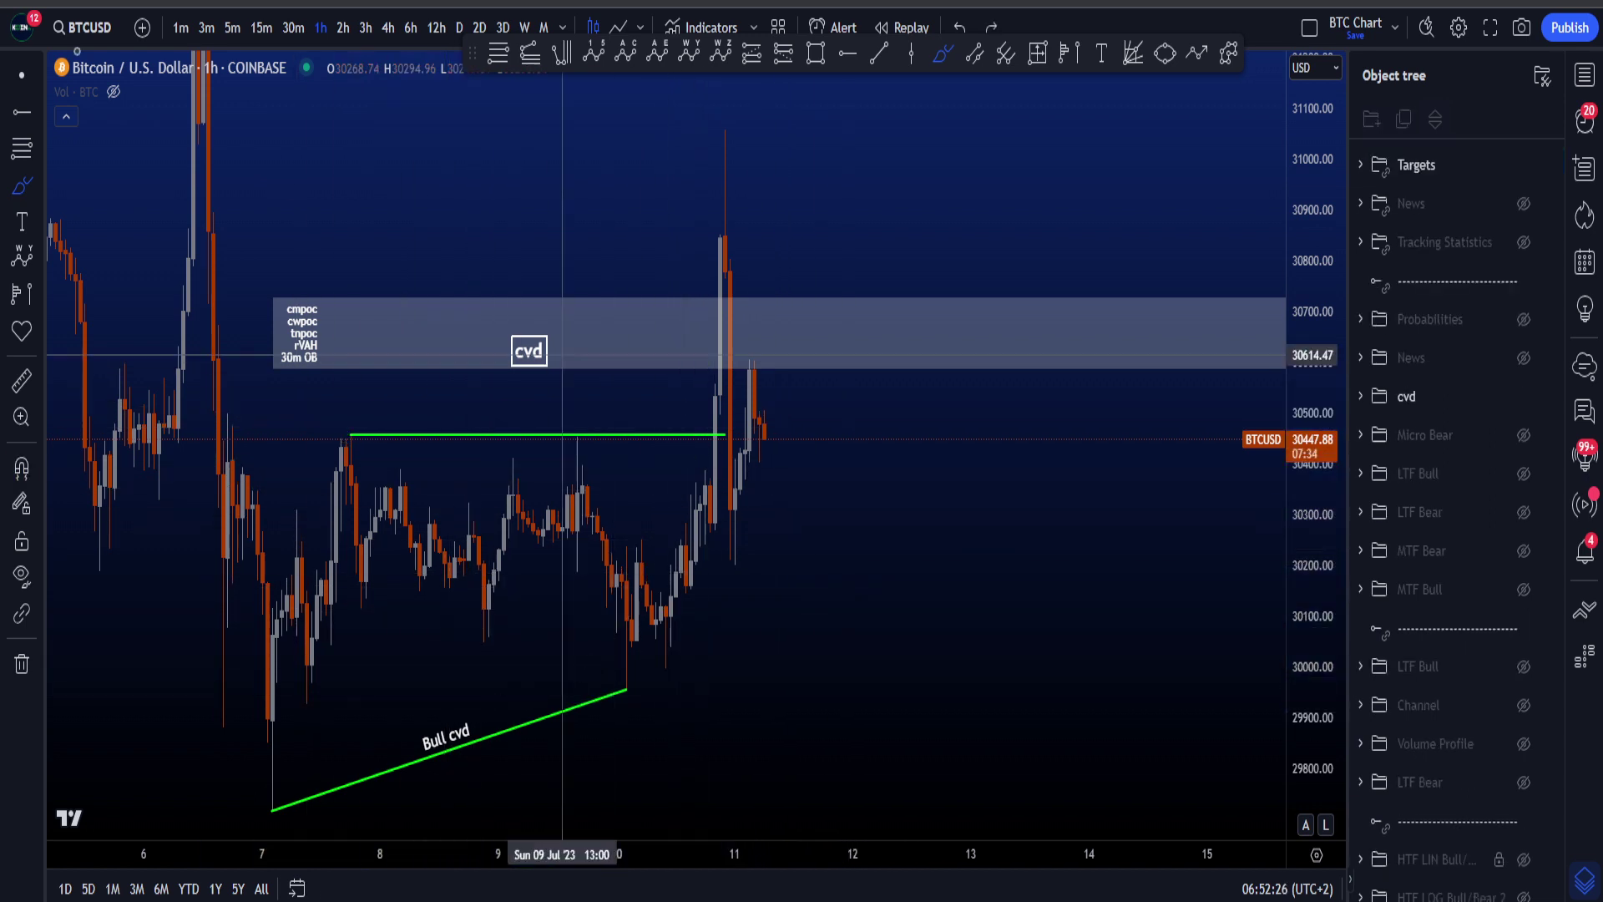
{"action": "left_click_drag", "start_coordinate": [1316, 438], "coordinate": [1316, 482]}
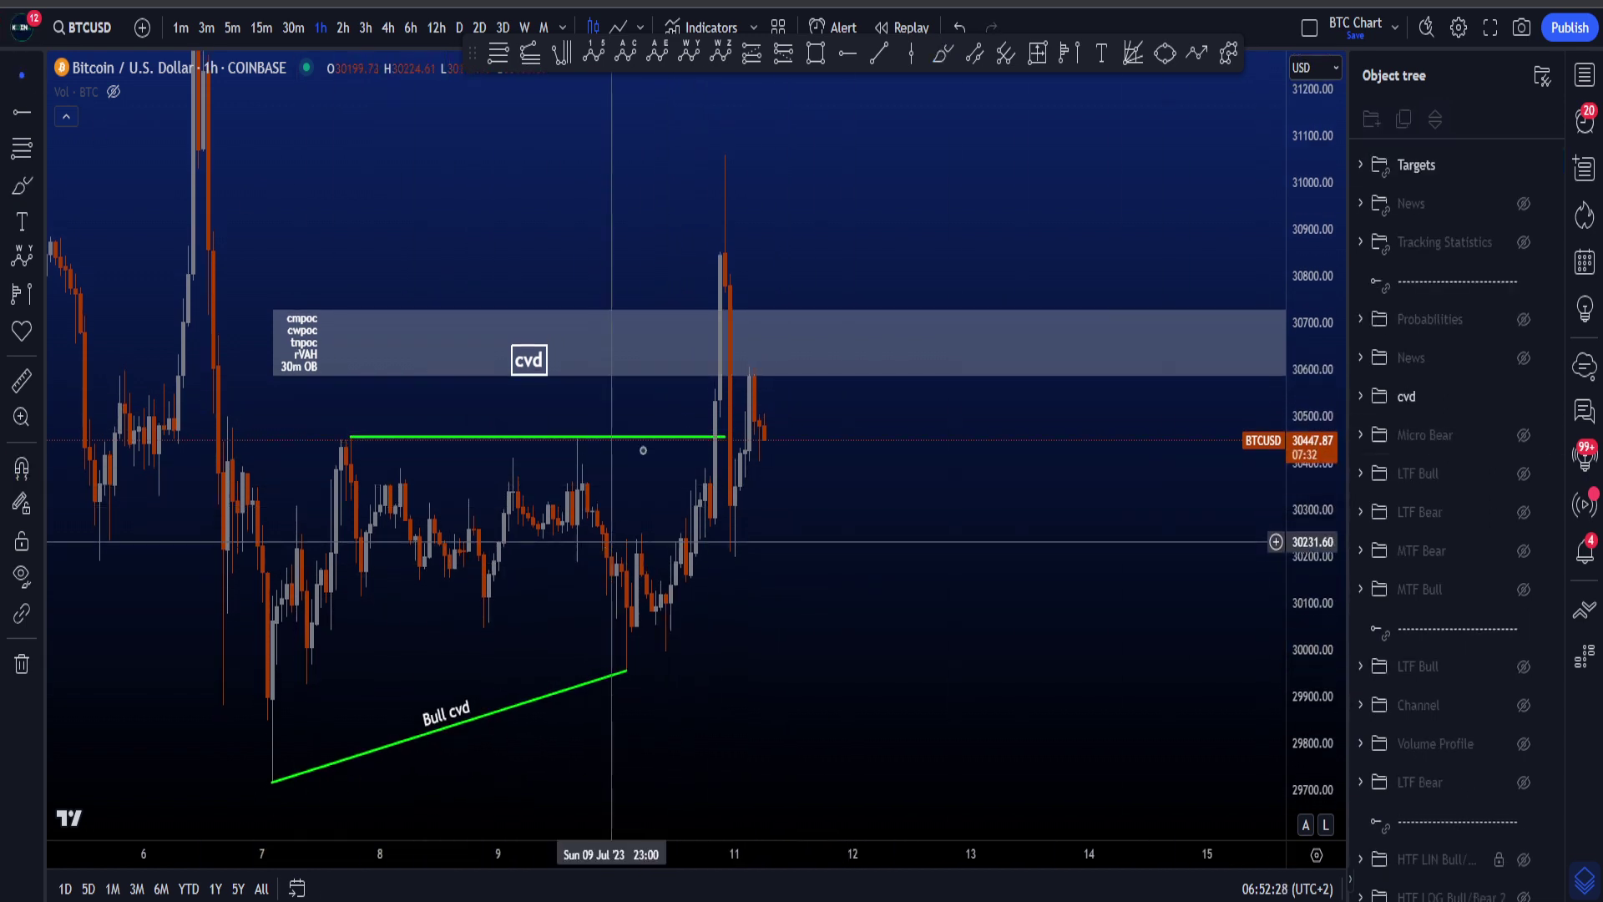
{"action": "left_click_drag", "start_coordinate": [830, 454], "coordinate": [827, 455]}
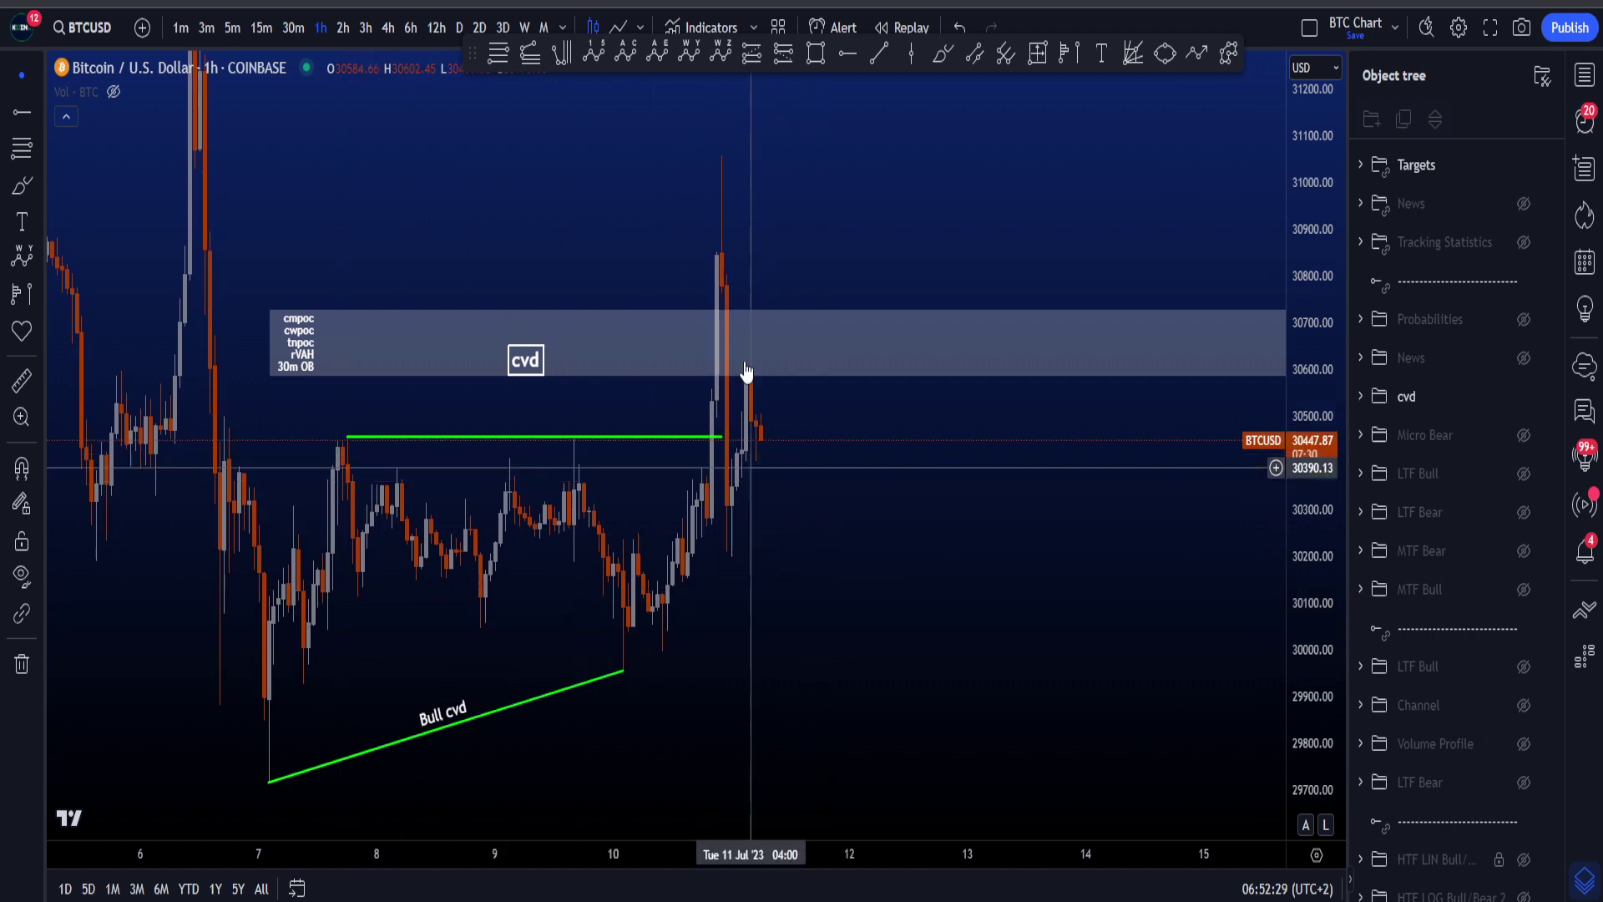
{"action": "left_click_drag", "start_coordinate": [845, 554], "coordinate": [816, 509]}
Step: Switch to the 15m BTC perp+ futures chart and examine the yellow and blue lines against the price swings and the recent sell-off
{"action": "scroll", "coordinate": [834, 495], "scroll_direction": "up", "scroll_amount": 1}
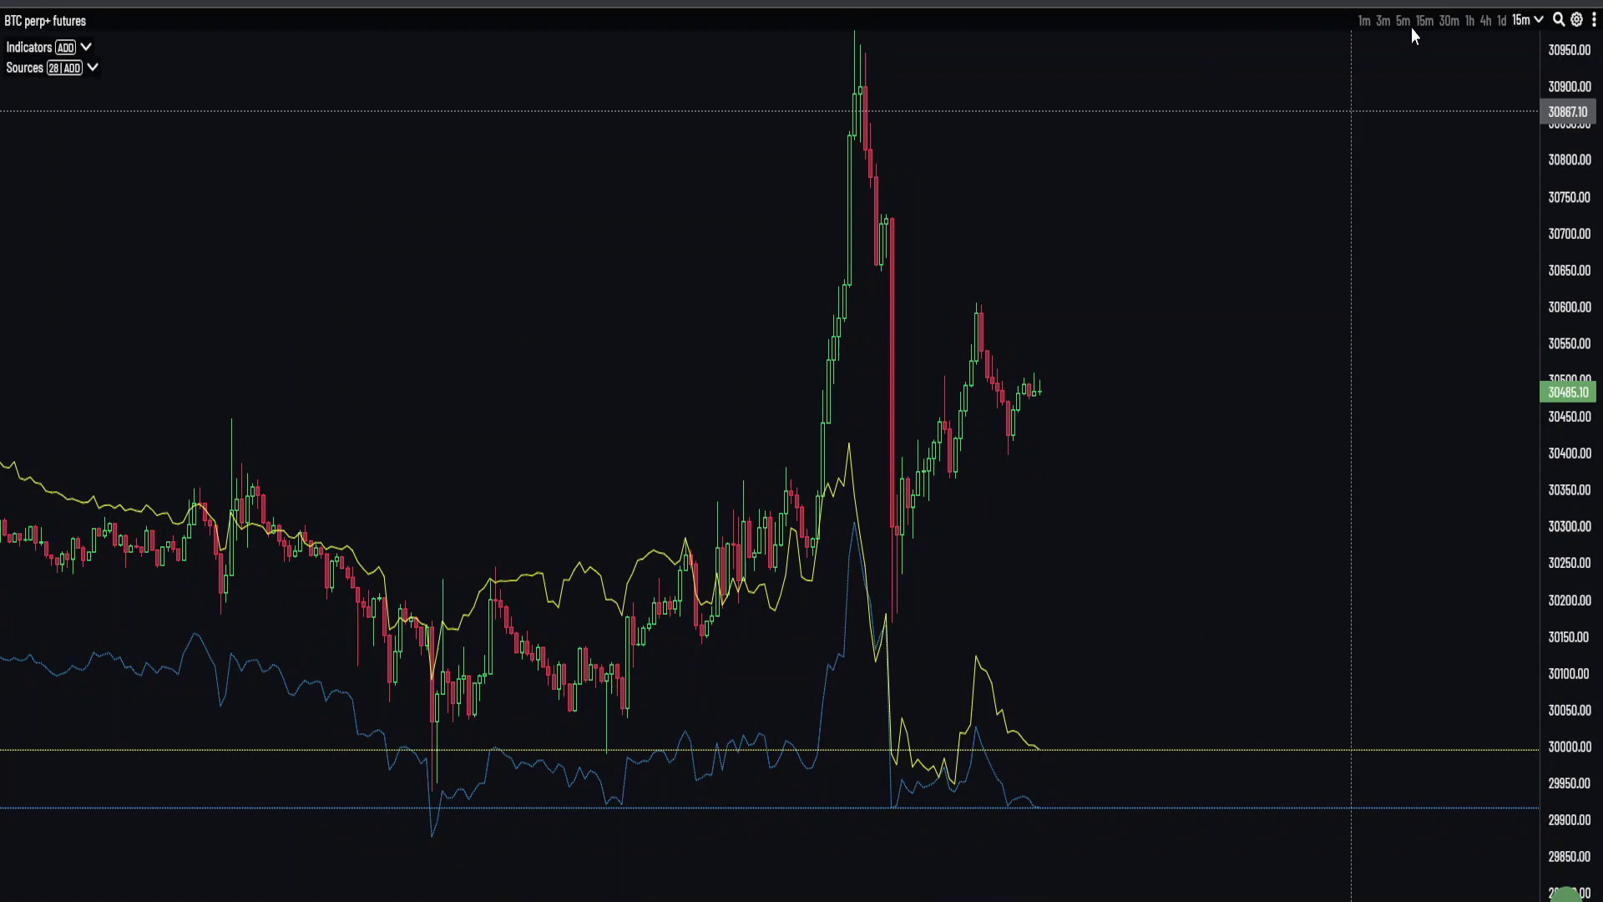
{"action": "left_click", "coordinate": [1423, 25]}
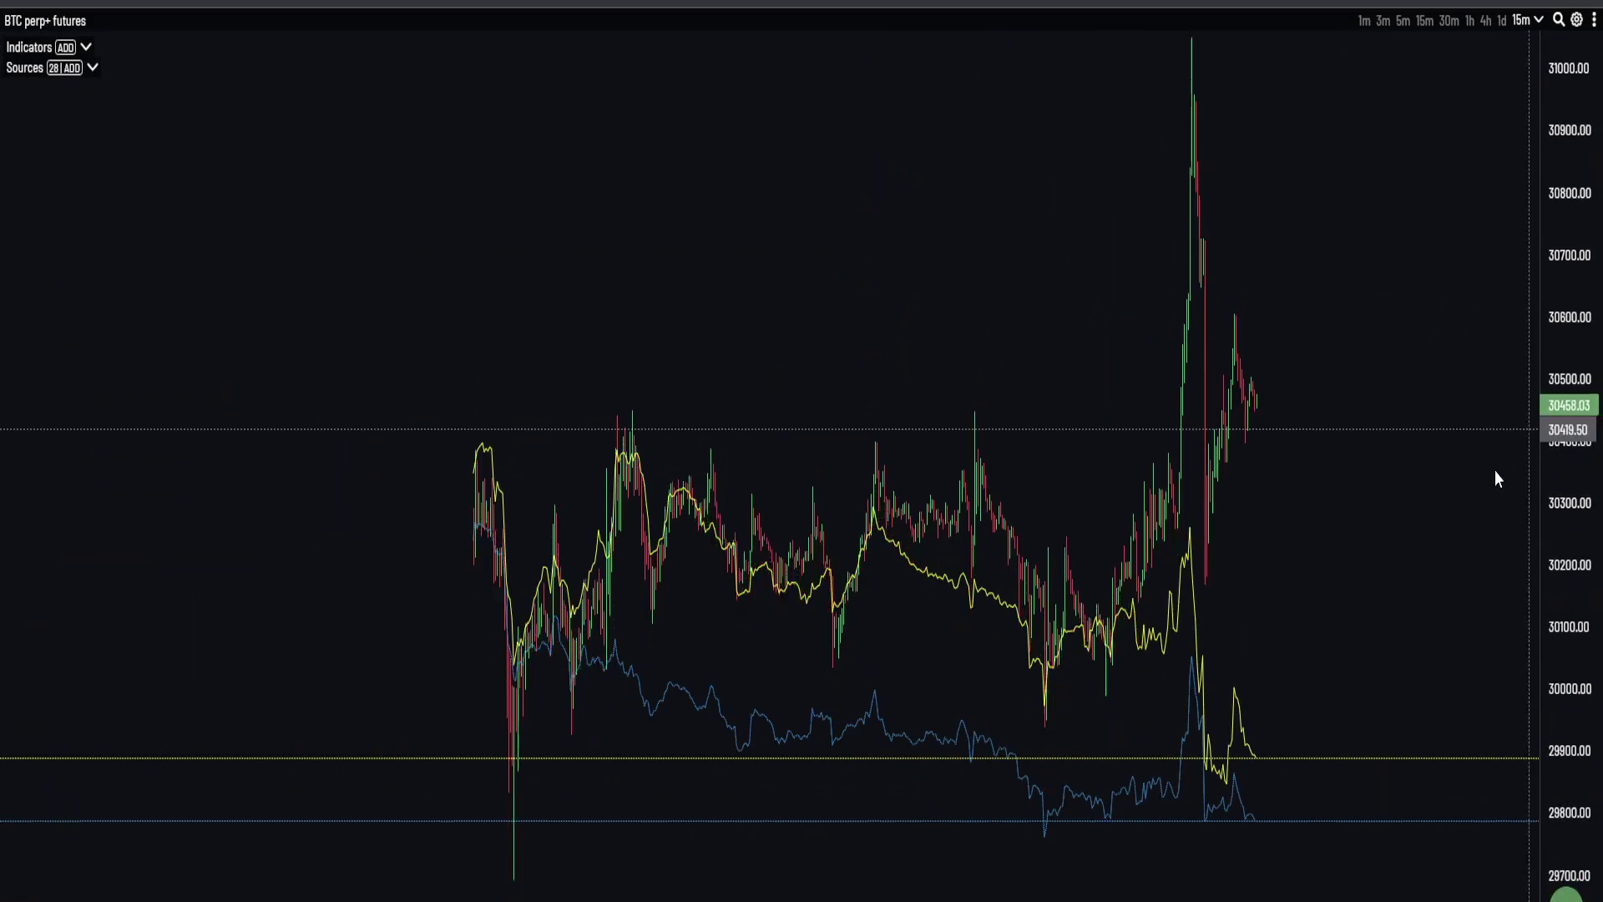
{"action": "left_click_drag", "start_coordinate": [570, 614], "coordinate": [464, 556]}
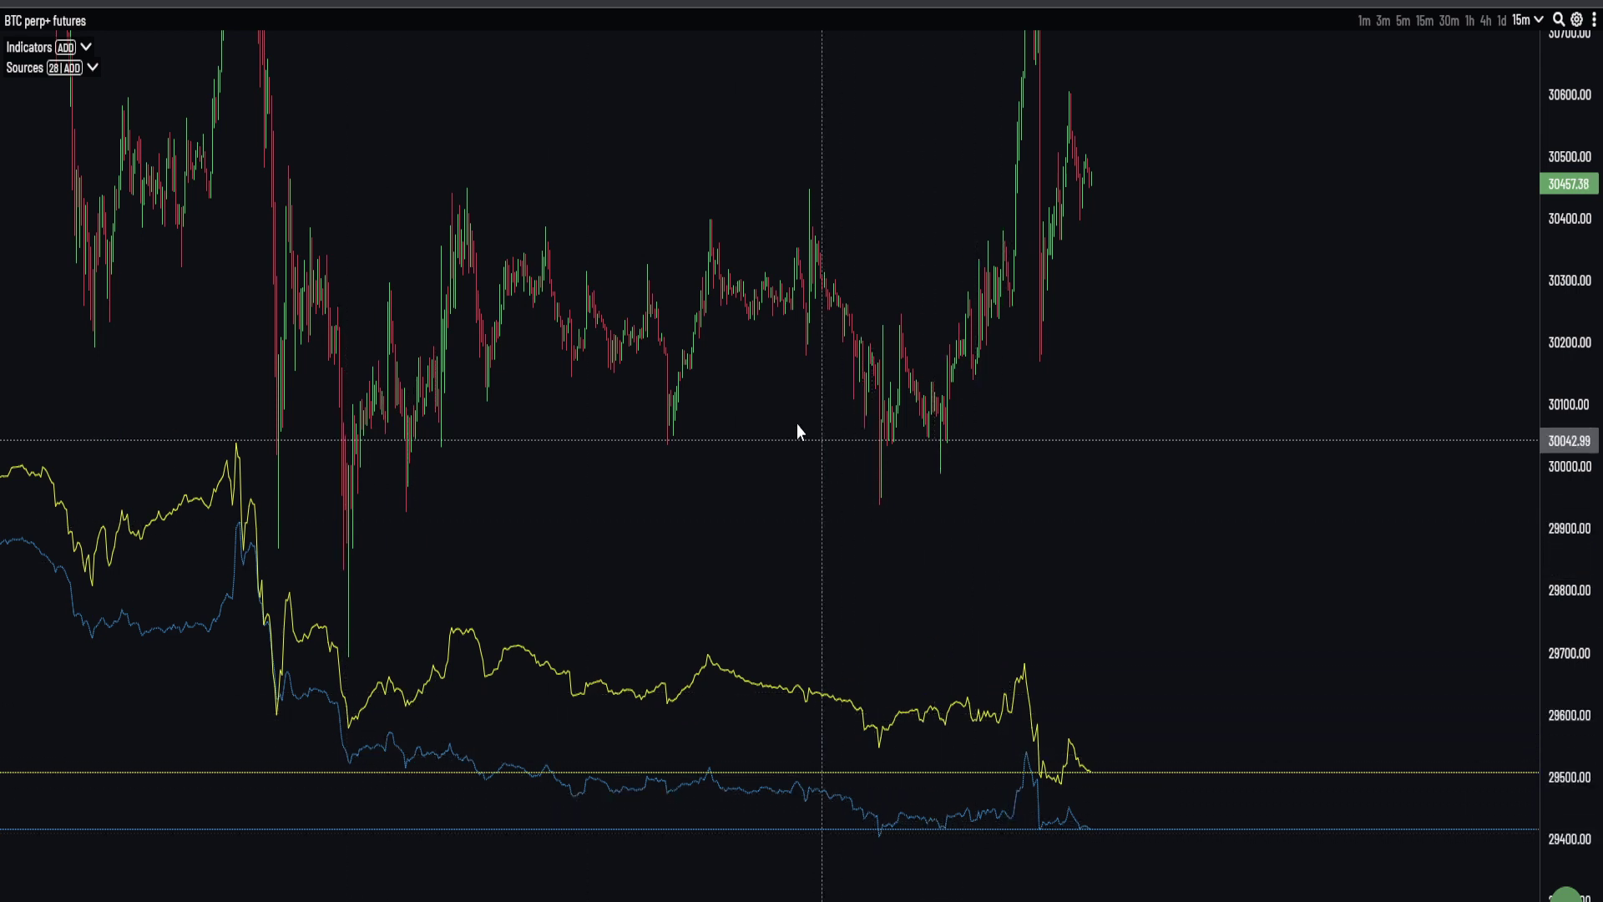
{"action": "left_click_drag", "start_coordinate": [796, 423], "coordinate": [655, 555]}
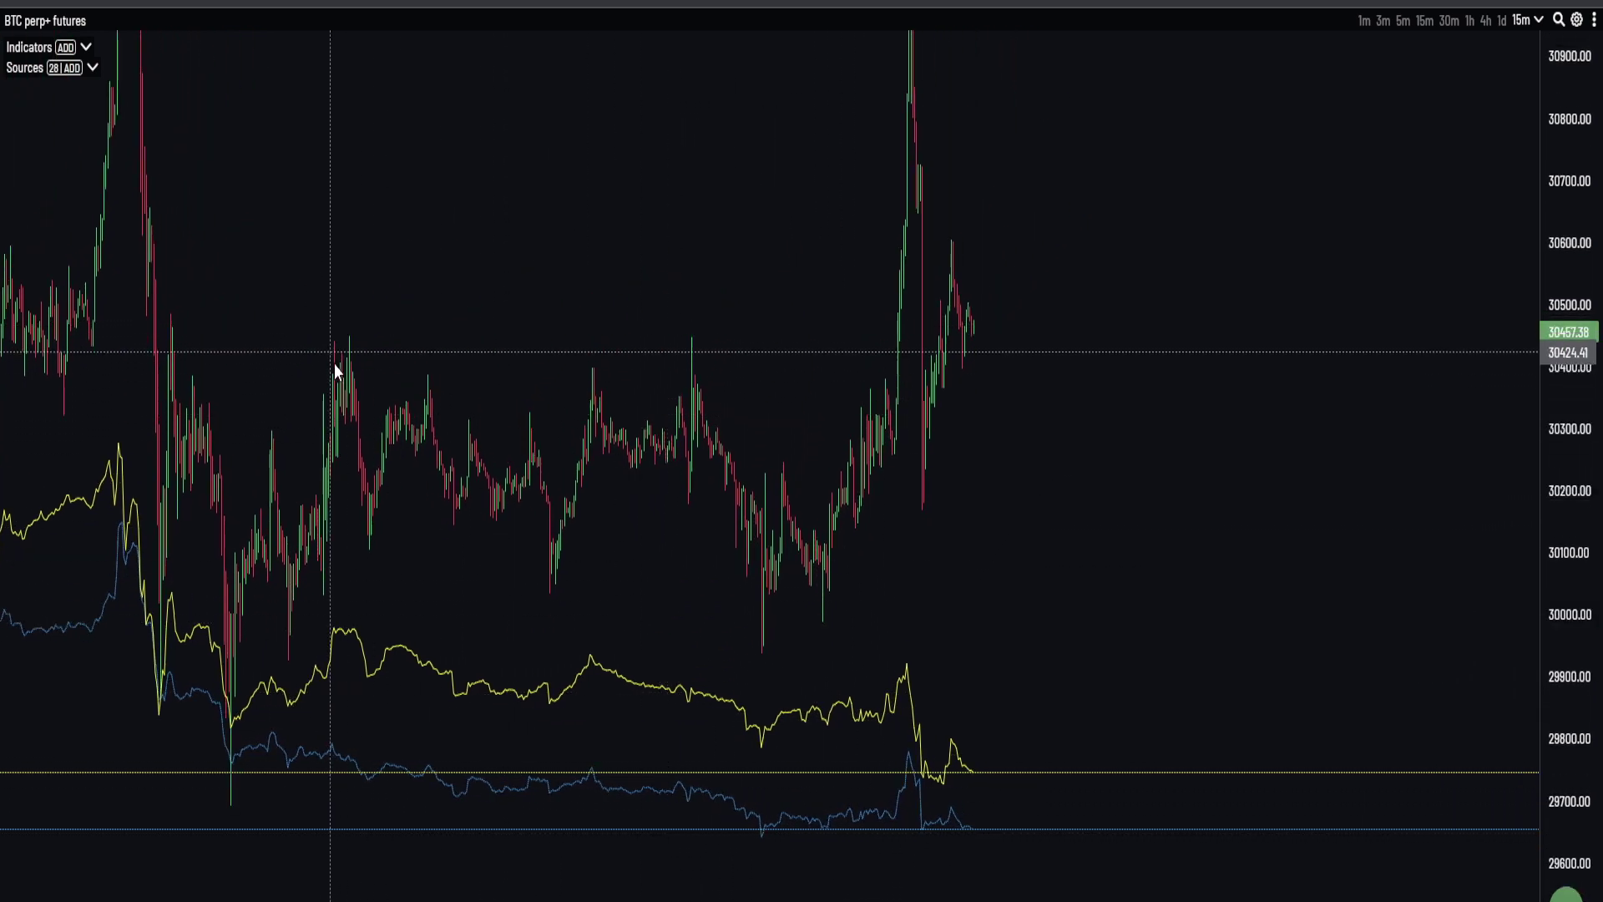
{"action": "scroll", "coordinate": [1120, 418], "scroll_direction": "up", "scroll_amount": 6}
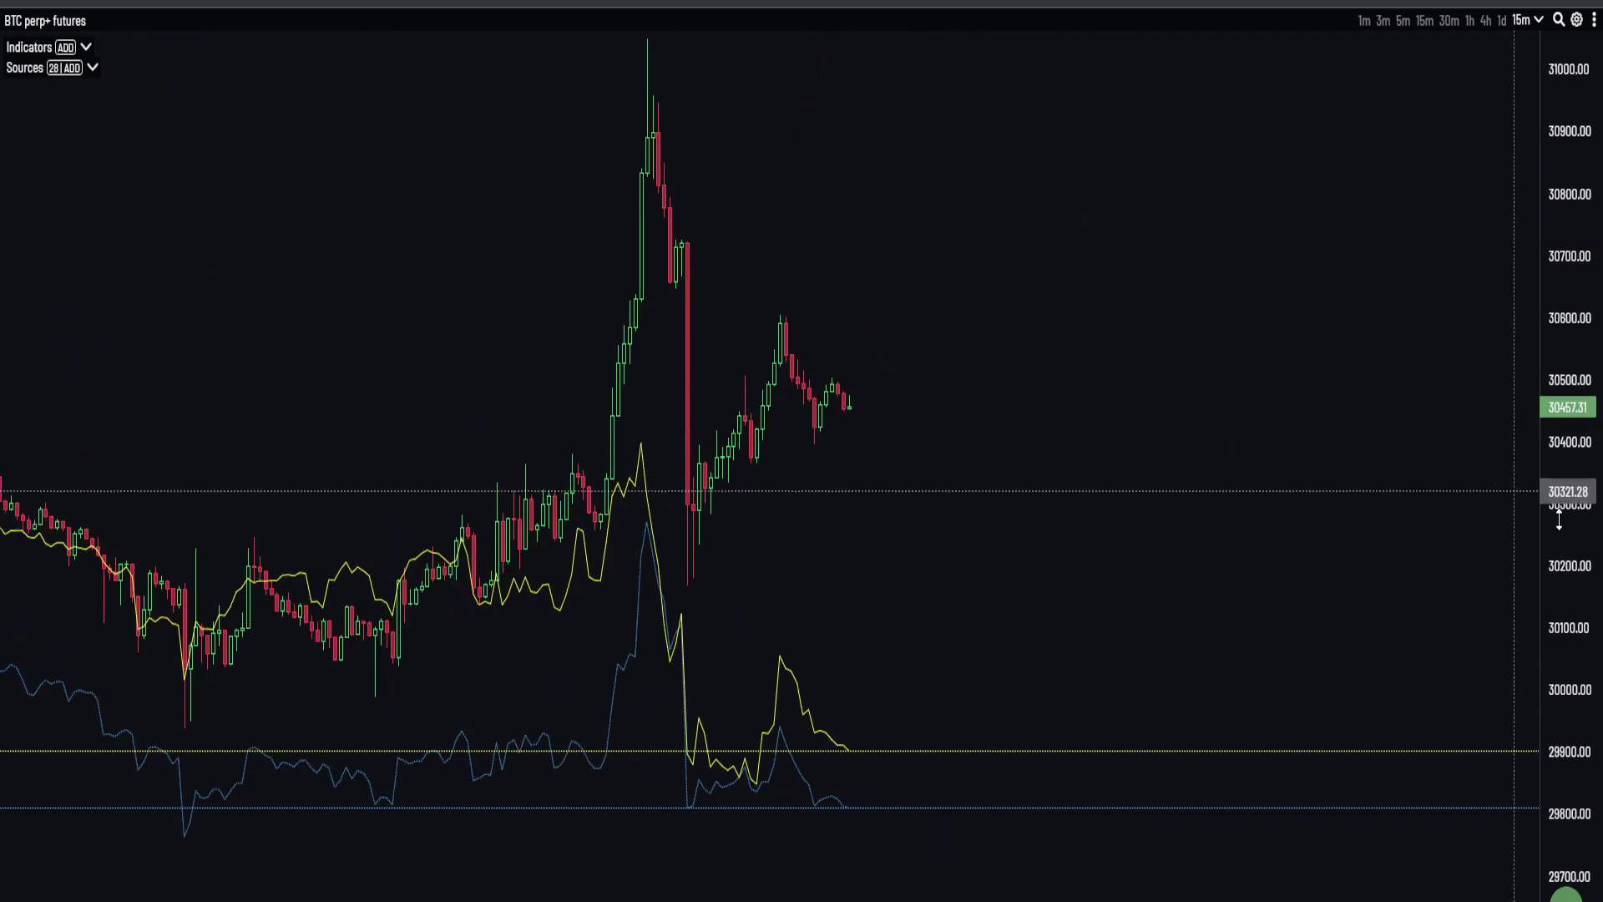
{"action": "scroll", "coordinate": [1254, 373], "scroll_direction": "up", "scroll_amount": 5}
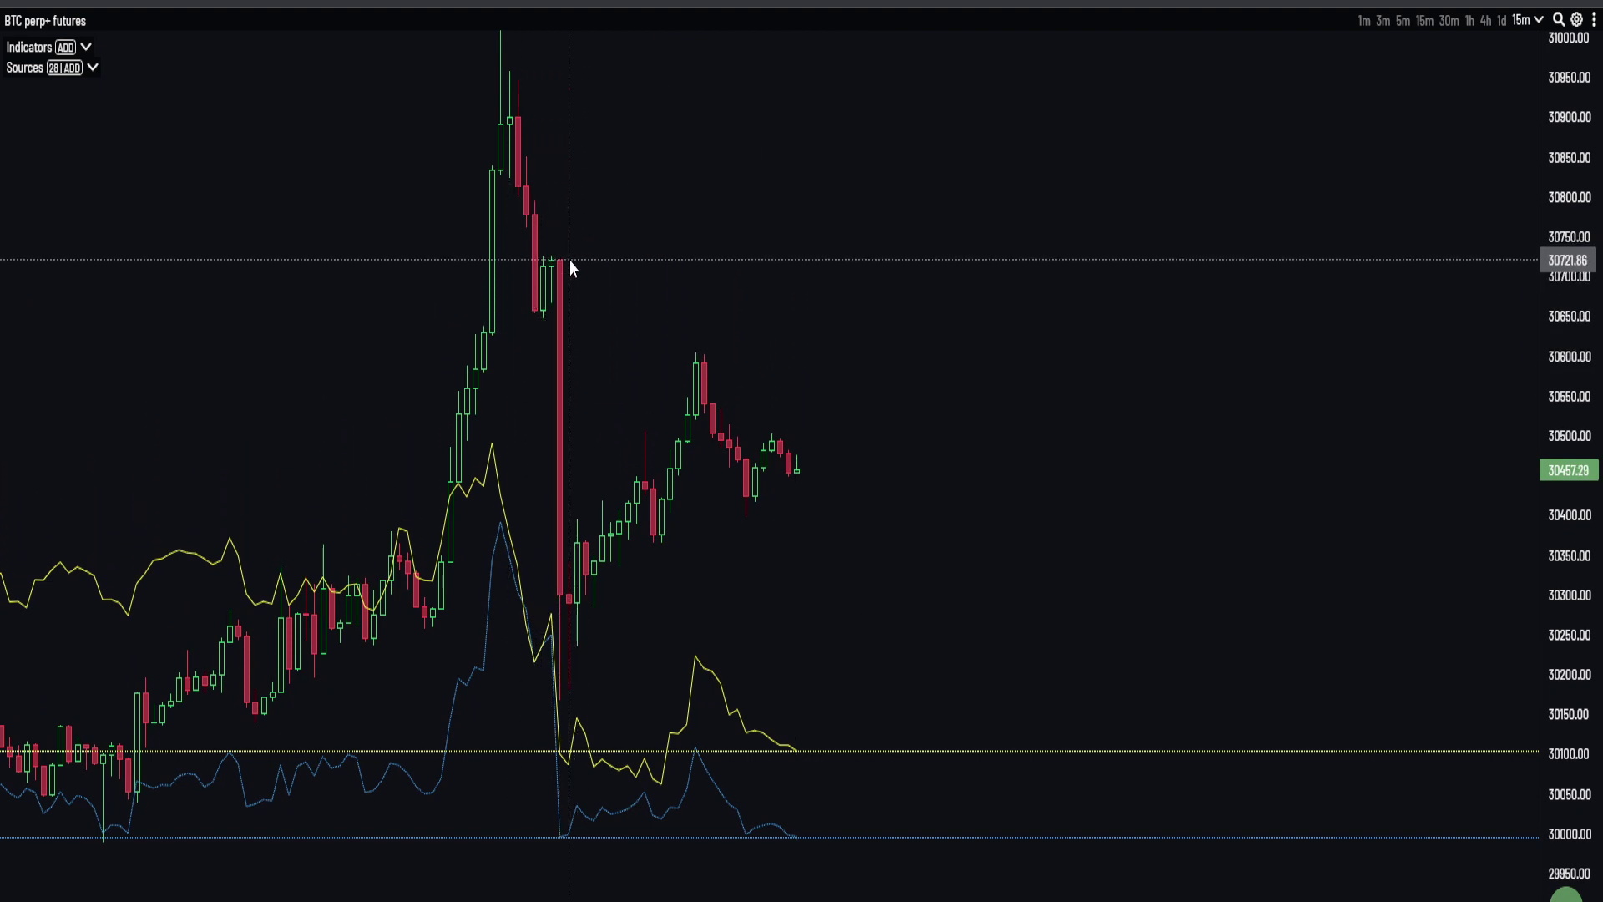
Step: Examine the latest candles on the BTC perp+ futures chart, comparing price with the yellow and blue lines on the 5m timeframe
{"action": "left_click_drag", "start_coordinate": [603, 254], "coordinate": [492, 250]}
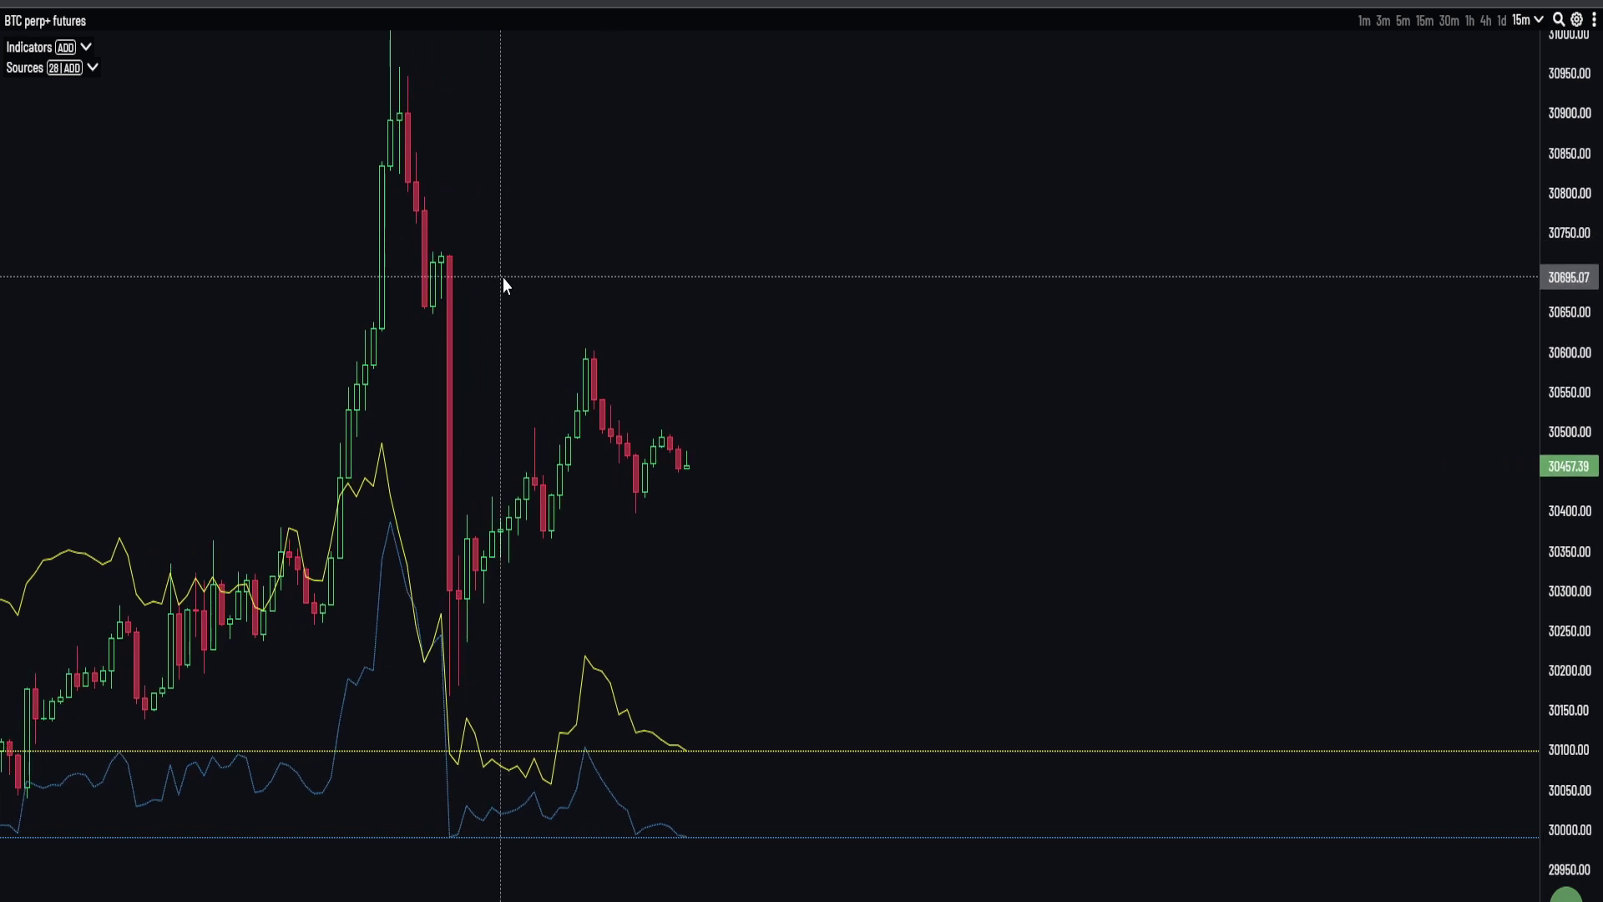
{"action": "scroll", "coordinate": [751, 392], "scroll_direction": "right", "scroll_amount": 6}
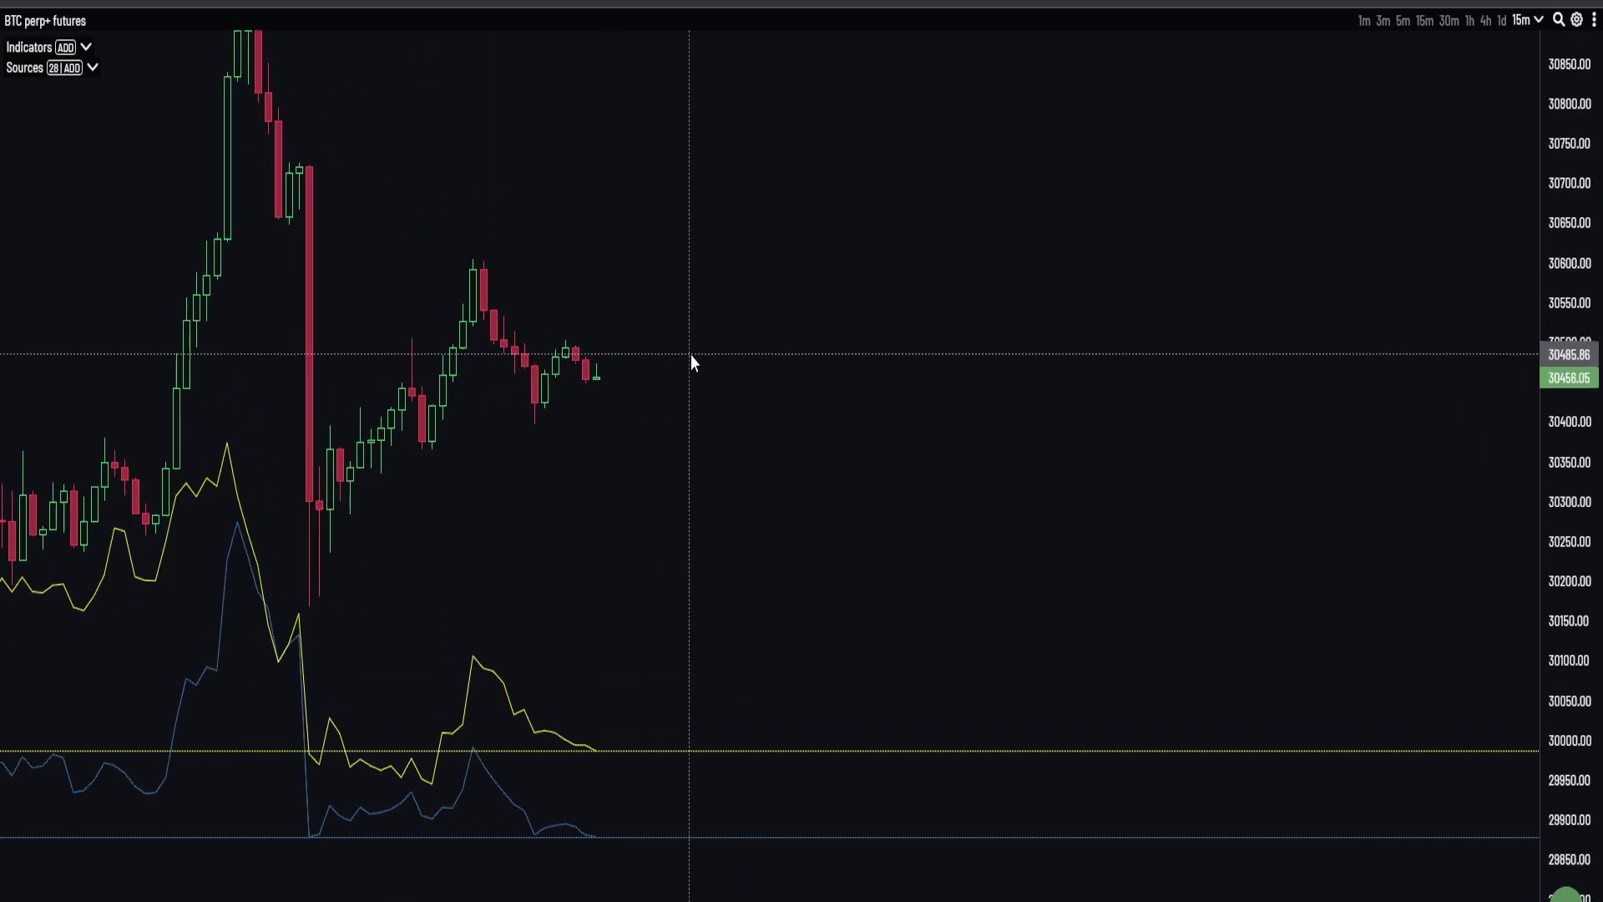
{"action": "scroll", "coordinate": [645, 365], "scroll_direction": "up", "scroll_amount": 3}
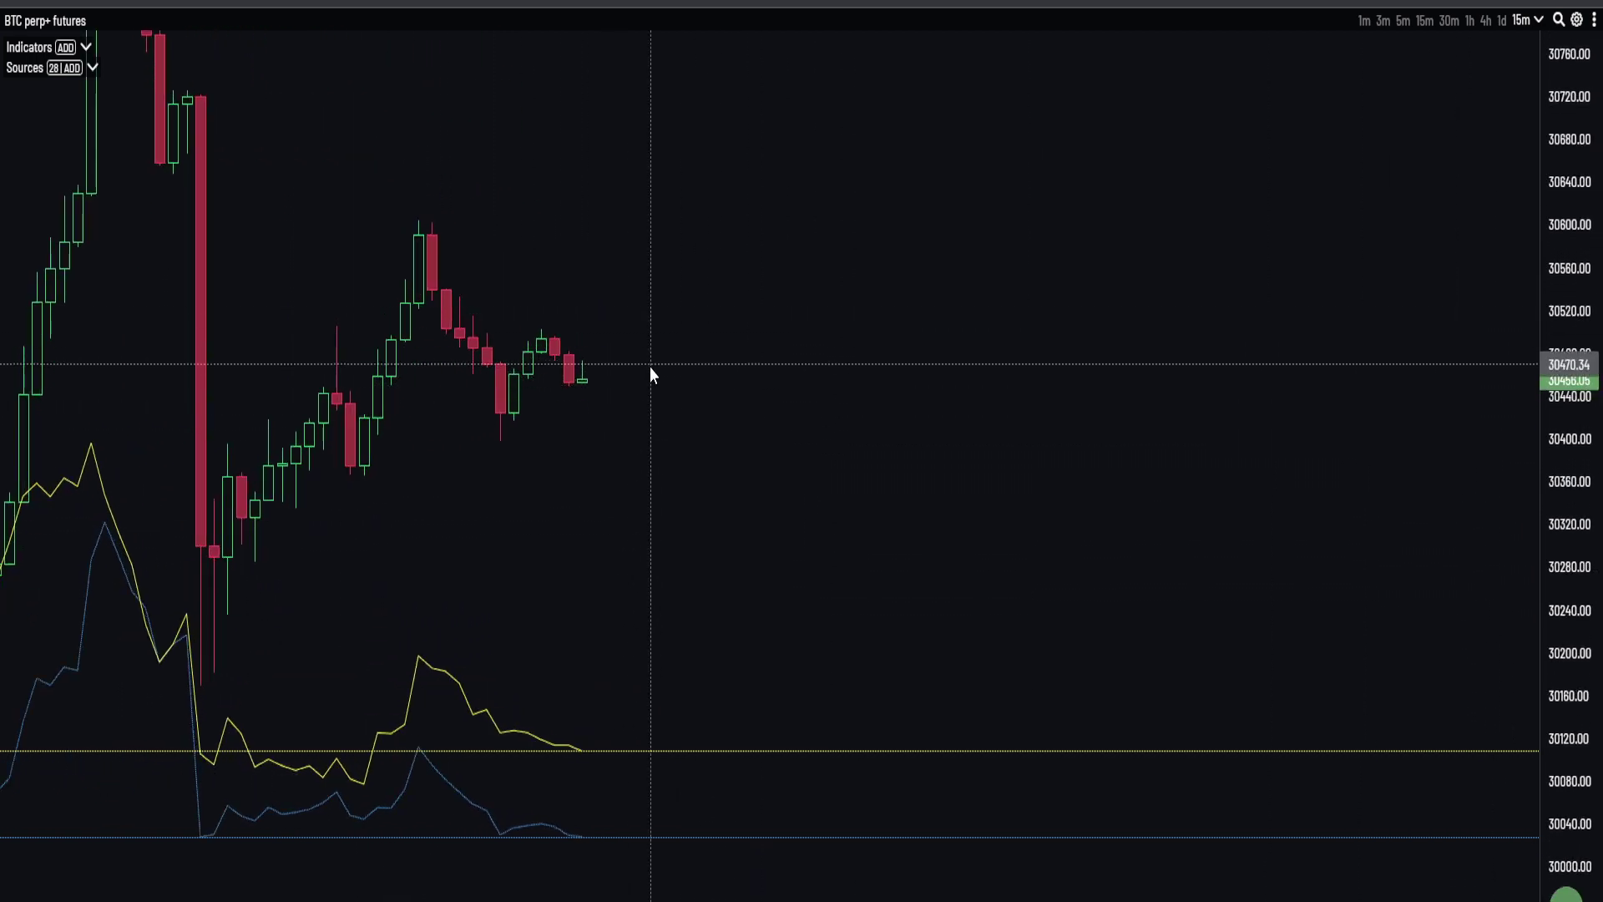
{"action": "left_click_drag", "start_coordinate": [652, 358], "coordinate": [708, 340]}
{"action": "left_click", "coordinate": [1403, 22]}
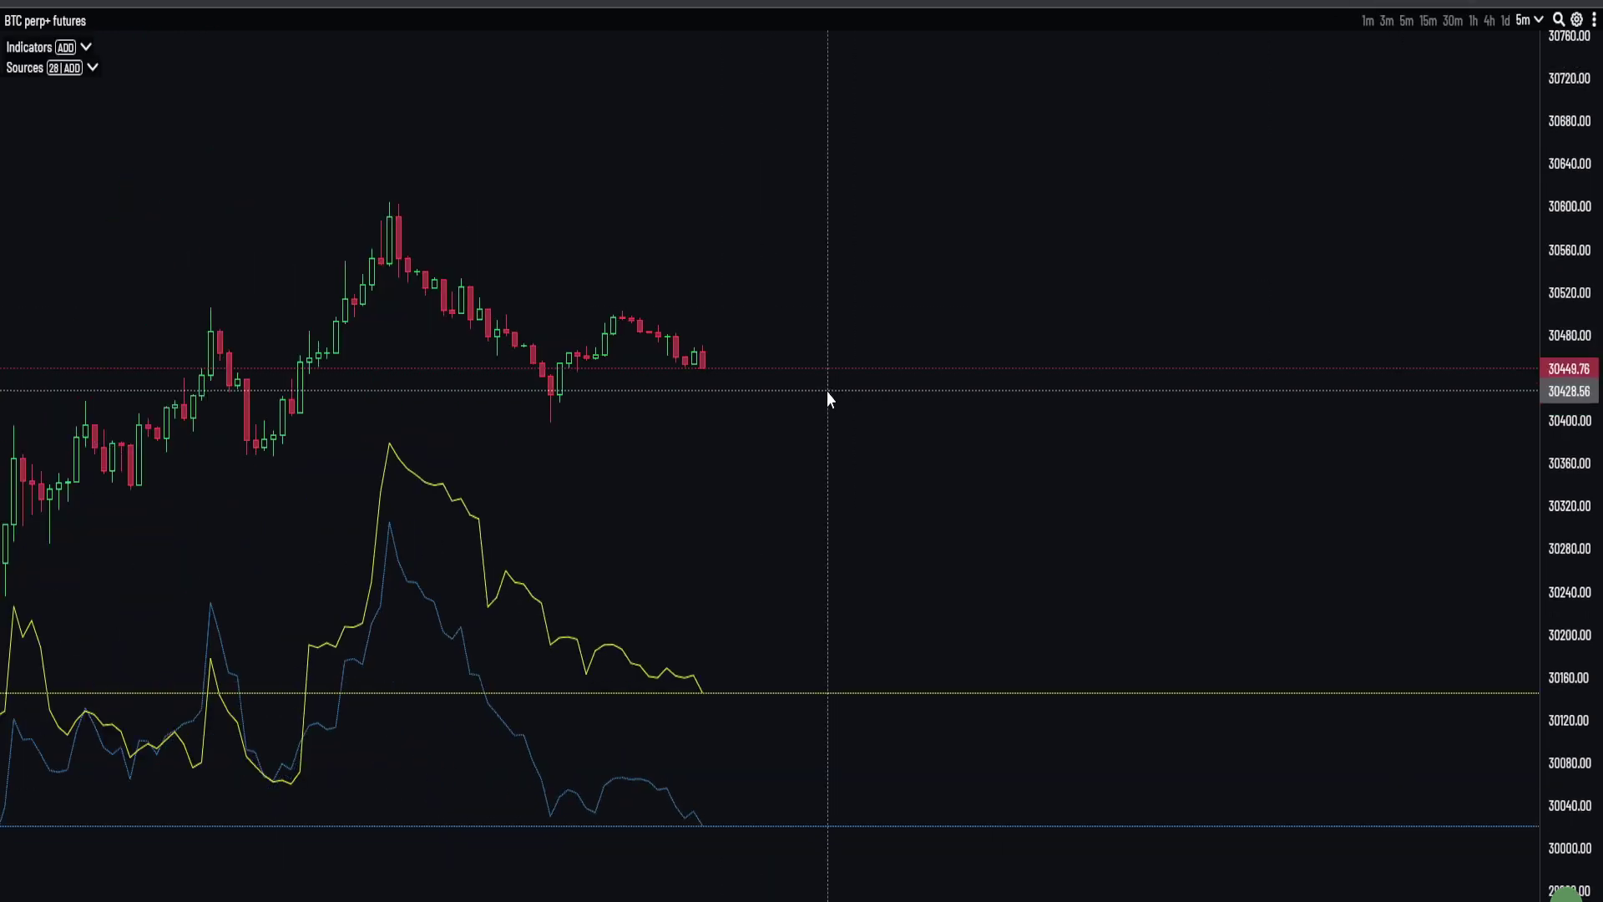
{"action": "left_click_drag", "start_coordinate": [819, 413], "coordinate": [673, 410]}
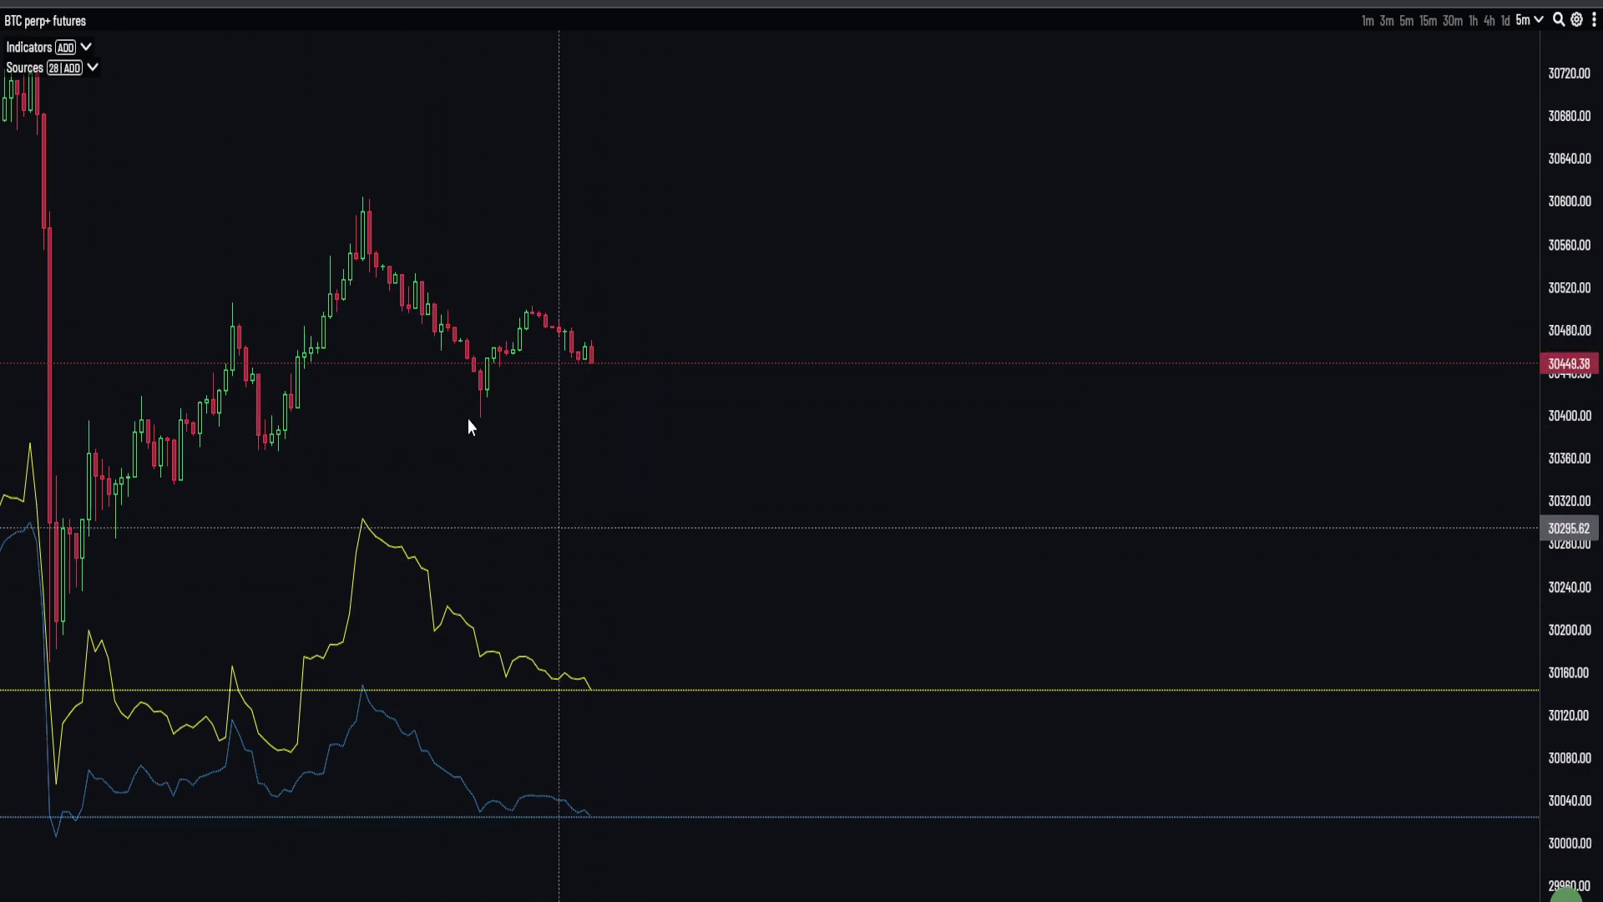
{"action": "scroll", "coordinate": [352, 364], "scroll_direction": "down", "scroll_amount": 2}
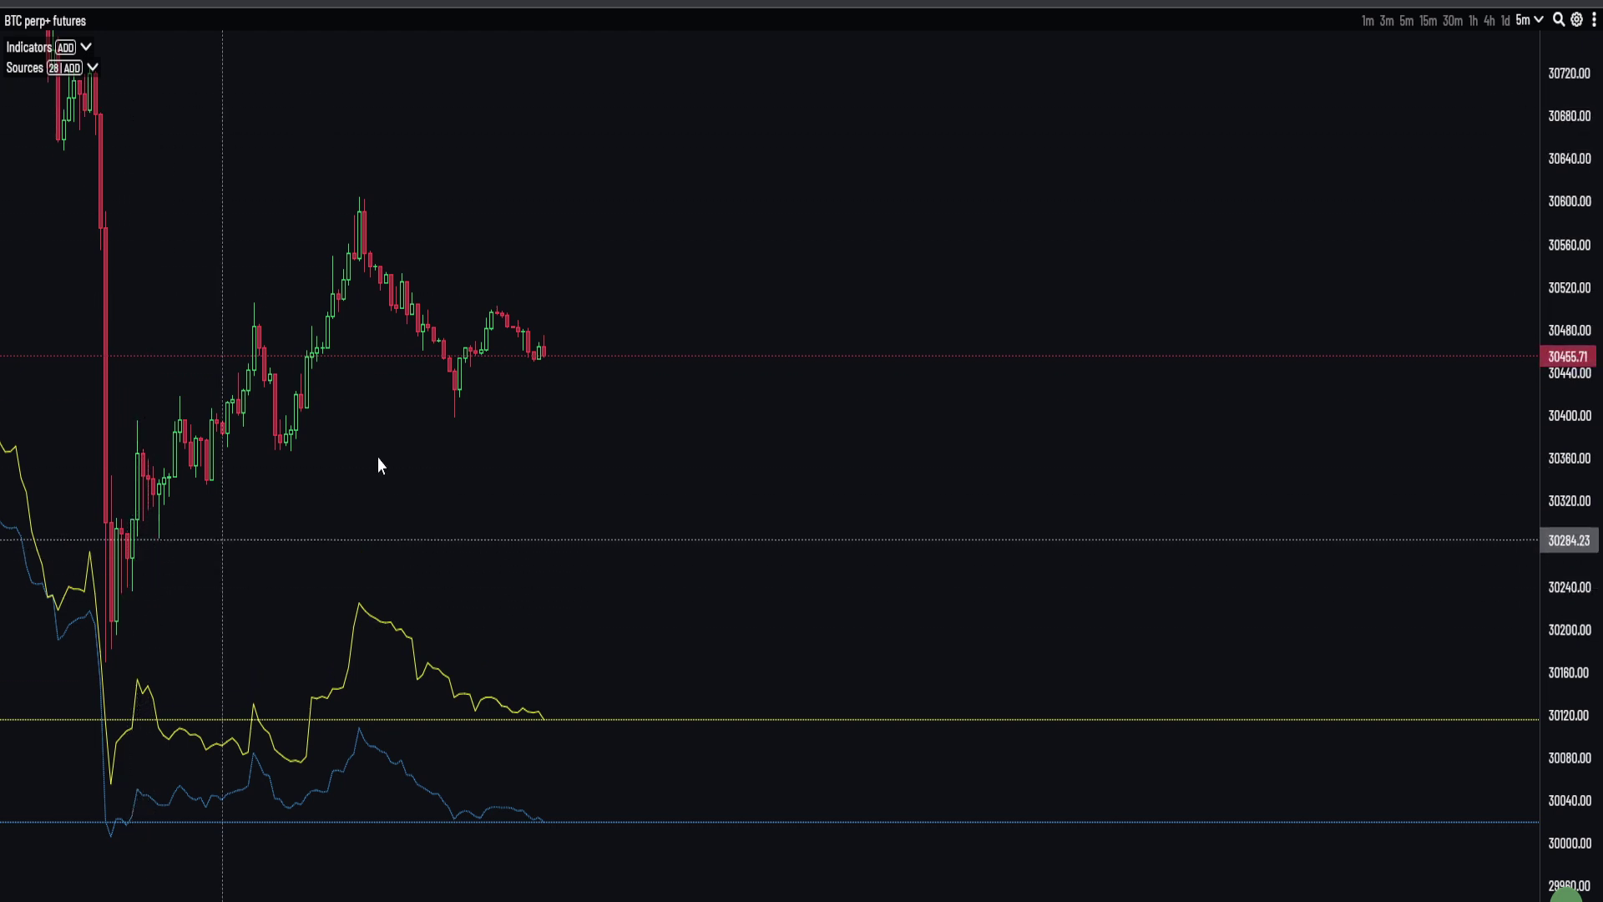
Step: Return the futures chart to the 15m timeframe and examine the yellow and blue lines around the sell-off and rebound
{"action": "left_click", "coordinate": [1428, 20]}
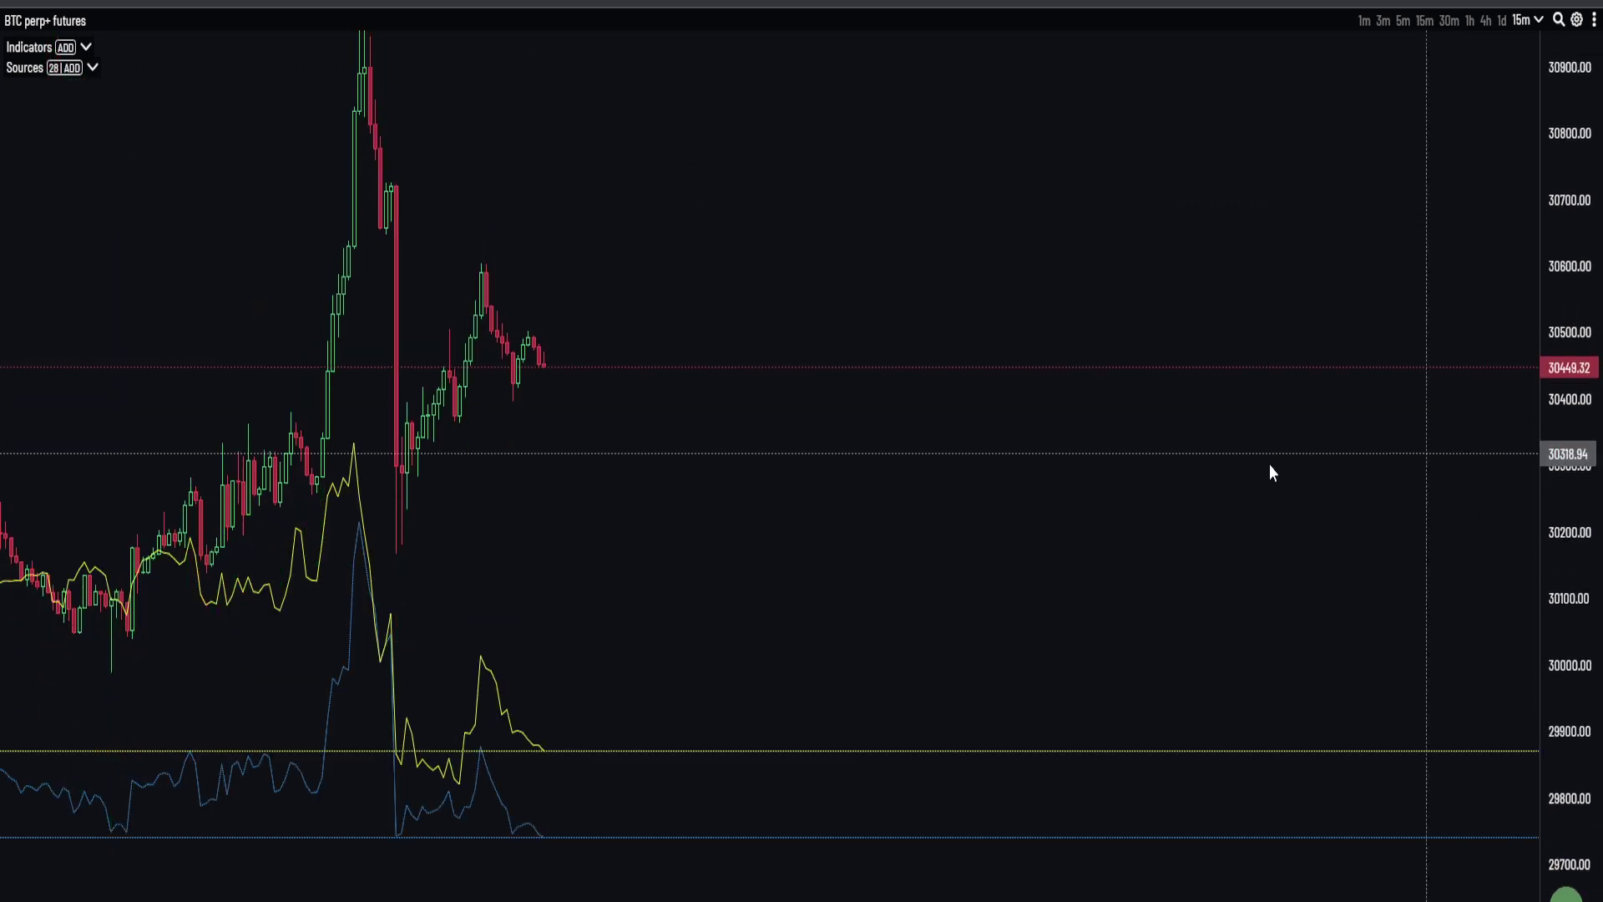
{"action": "scroll", "coordinate": [606, 395], "scroll_direction": "up", "scroll_amount": 3}
{"action": "left_click_drag", "start_coordinate": [569, 396], "coordinate": [732, 410]}
{"action": "scroll", "coordinate": [650, 363], "scroll_direction": "up", "scroll_amount": 3}
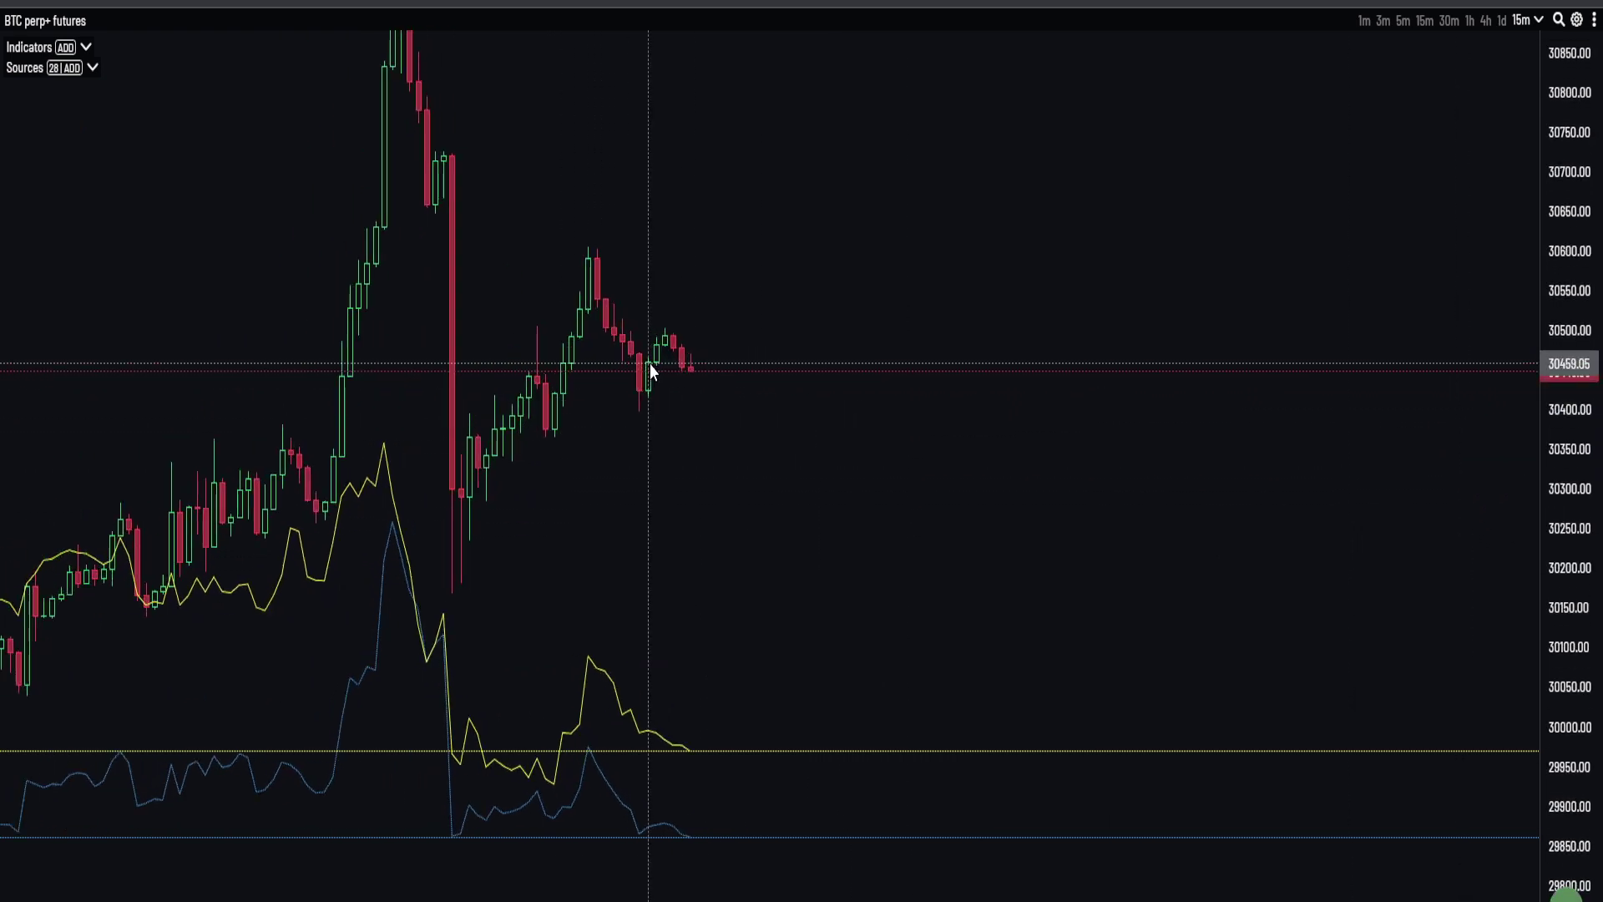
{"action": "scroll", "coordinate": [680, 421], "scroll_direction": "up", "scroll_amount": 2}
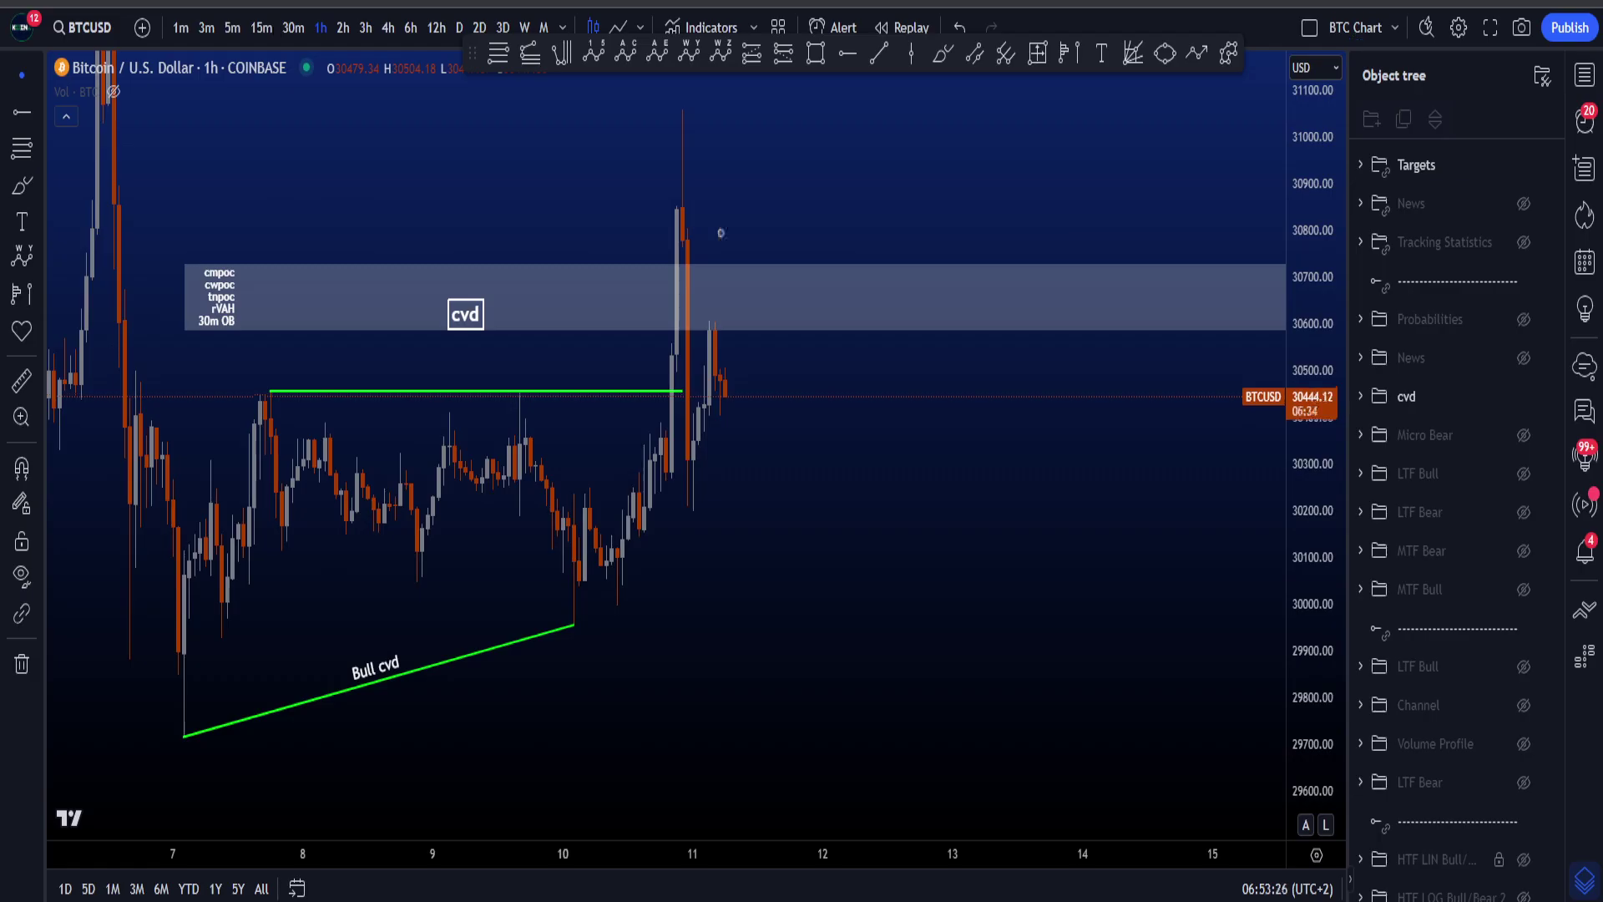
Step: Switch to the TradingView BTCUSD chart on the 15m timeframe, brush a circle around the candles before the sell-off, and undo it
{"action": "left_click", "coordinate": [292, 28]}
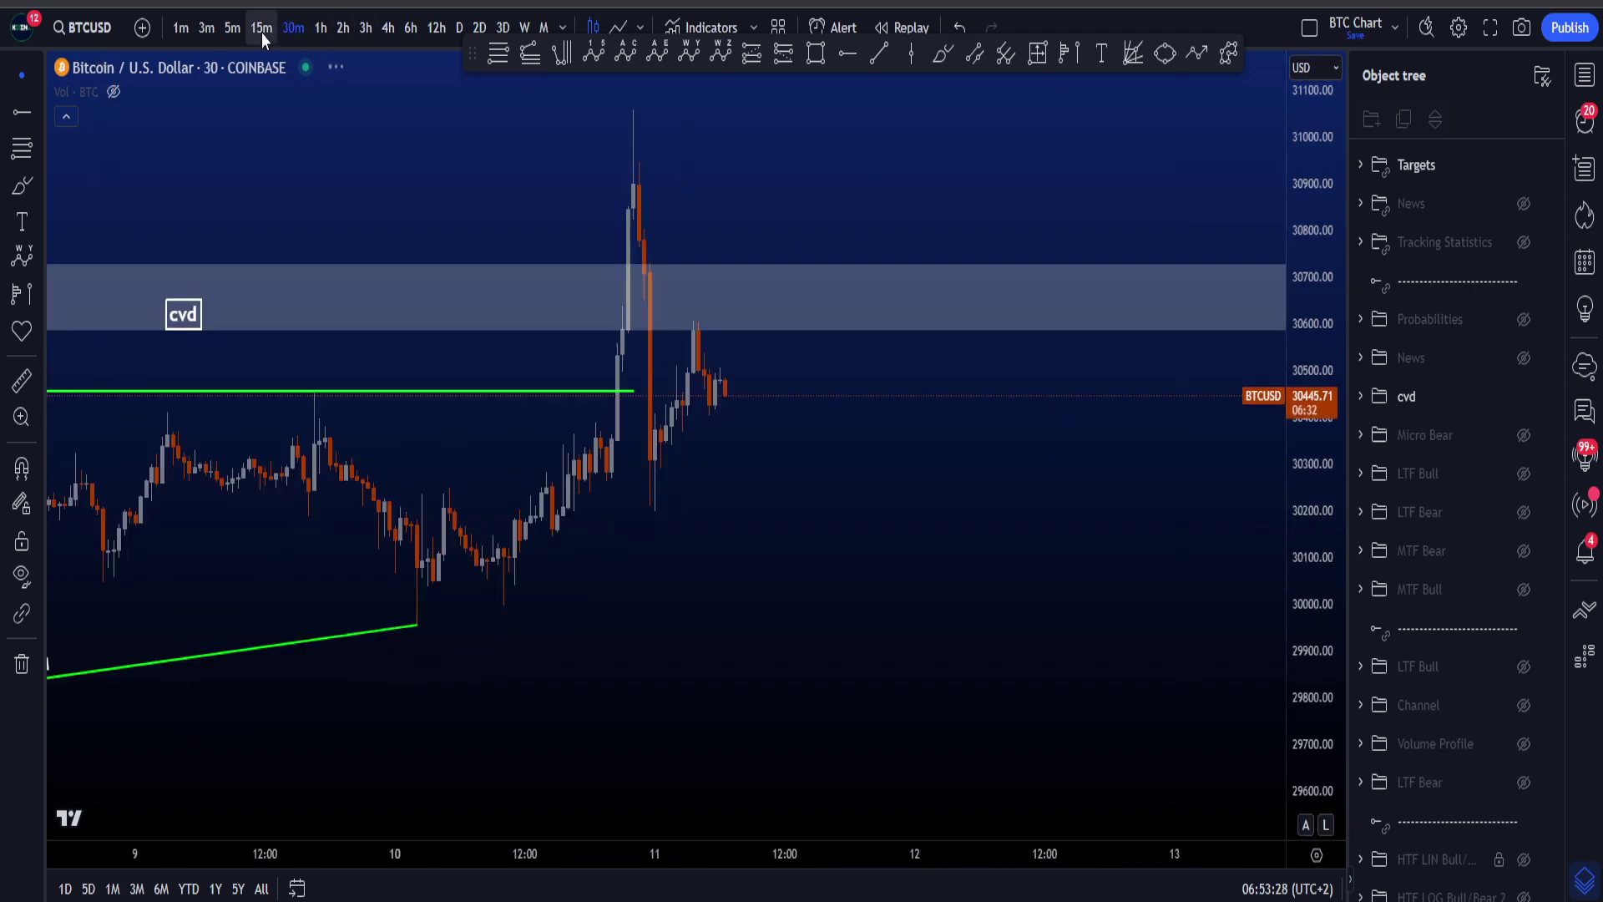
{"action": "left_click", "coordinate": [261, 28]}
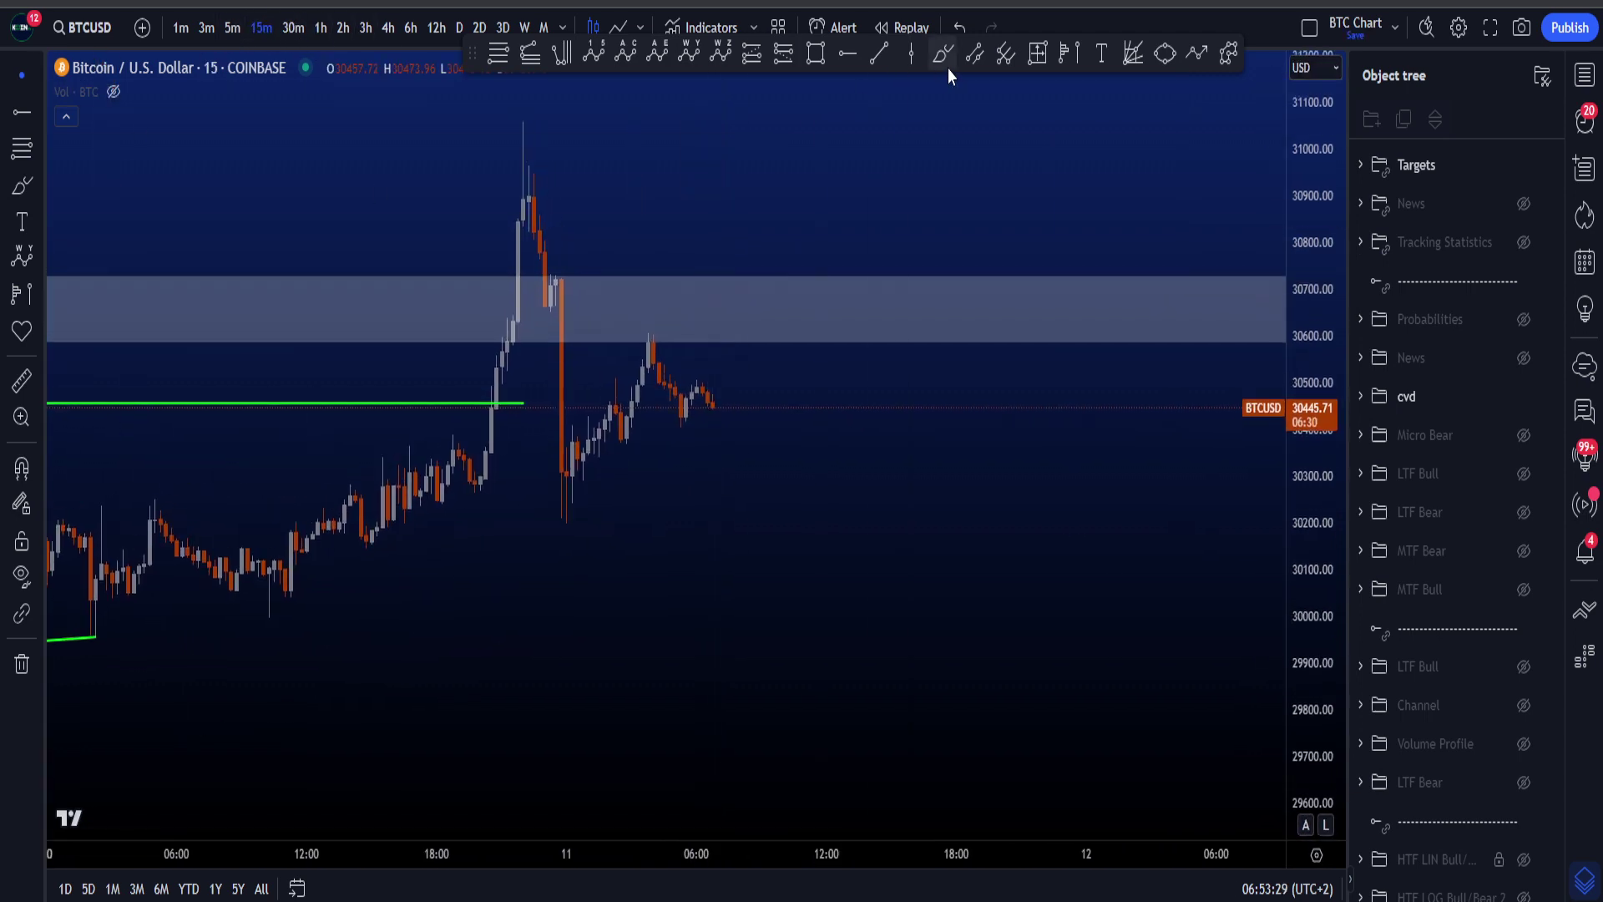
{"action": "mouse_move", "coordinate": [567, 269]}
{"action": "left_mouse_down"}
{"action": "mouse_move", "coordinate": [535, 277]}
{"action": "mouse_move", "coordinate": [573, 299]}
{"action": "left_mouse_up"}
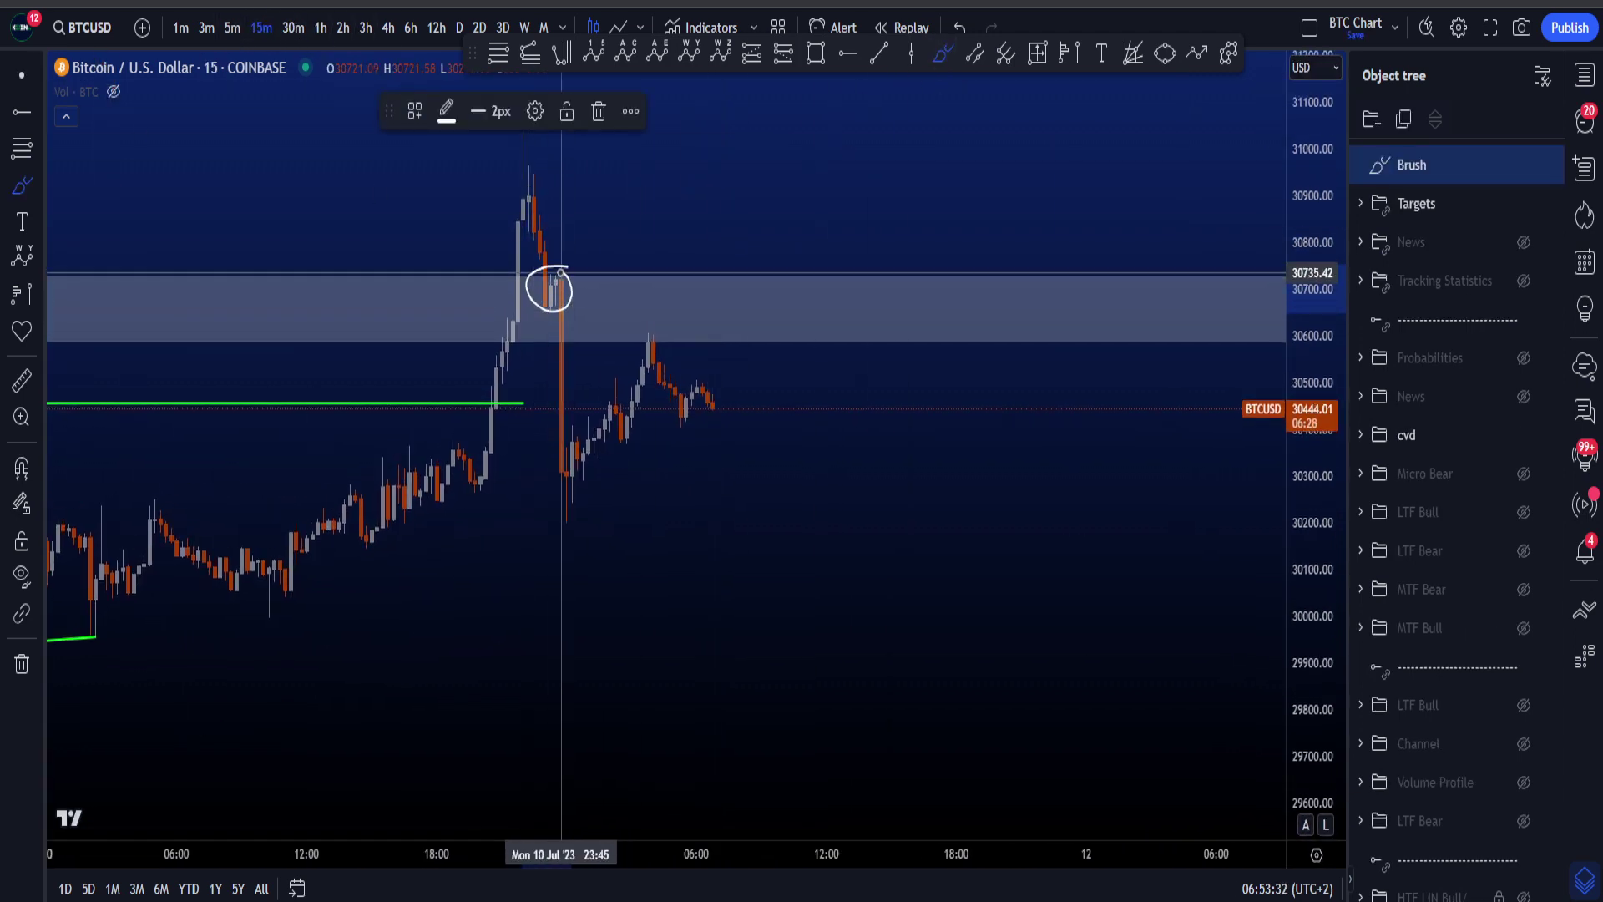
{"action": "key", "text": "ctrl+z"}
Step: Brush a hook from the current price up into the grey zone, add a falling stroke from the zone, and undo both
{"action": "mouse_move", "coordinate": [719, 421]}
{"action": "left_mouse_down"}
{"action": "mouse_move", "coordinate": [762, 357]}
{"action": "mouse_move", "coordinate": [552, 318]}
{"action": "left_mouse_up"}
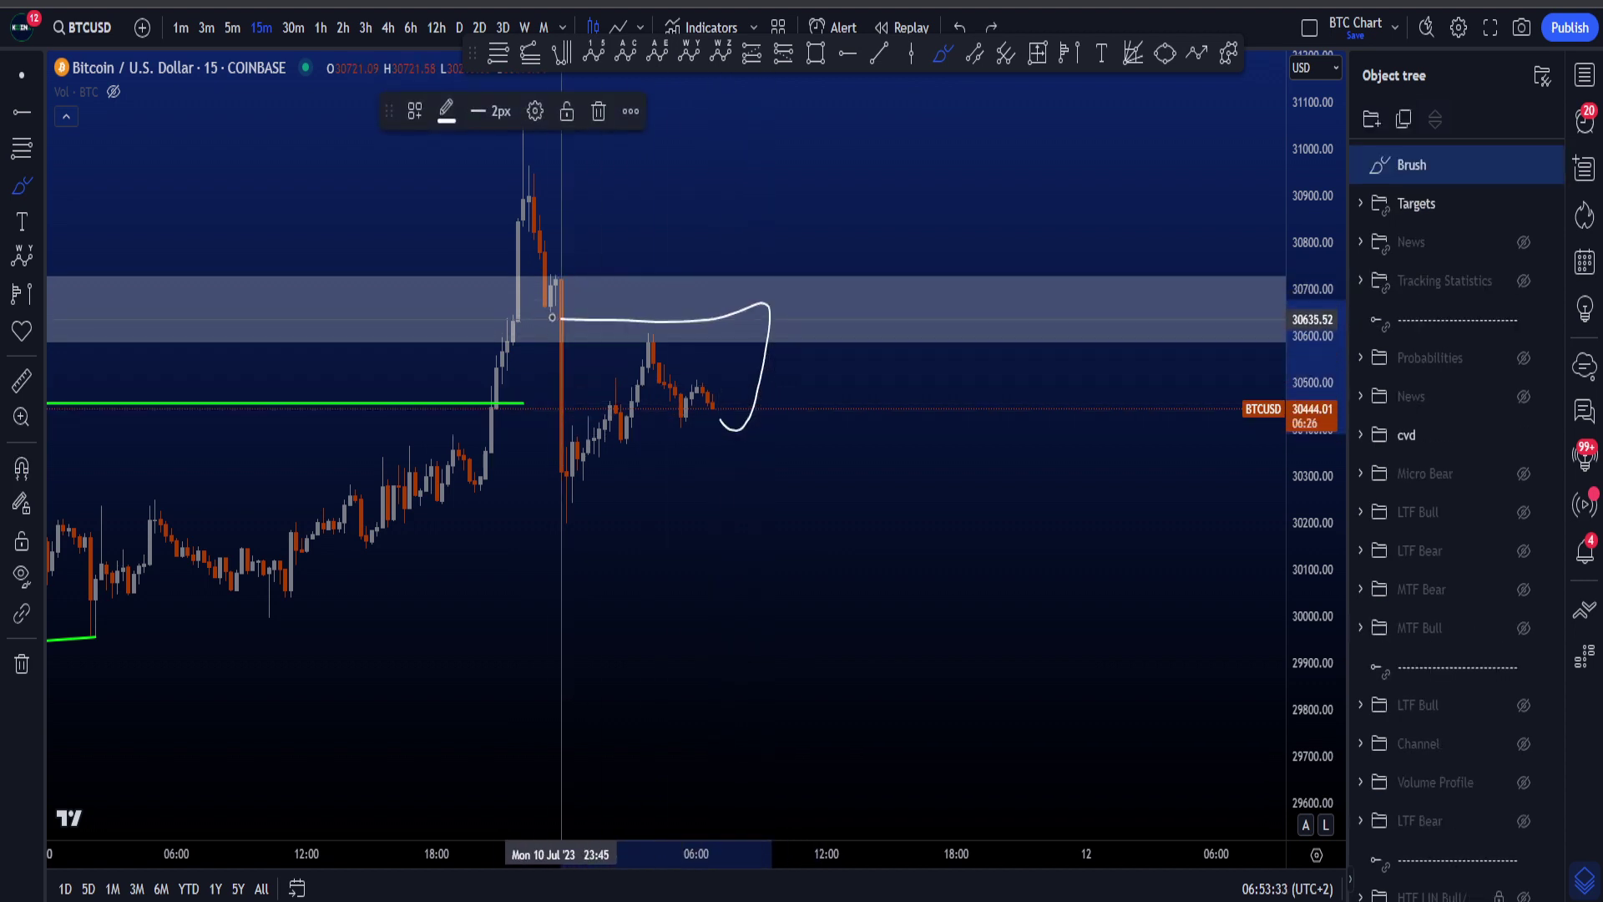
{"action": "key", "text": "ctrl+z"}
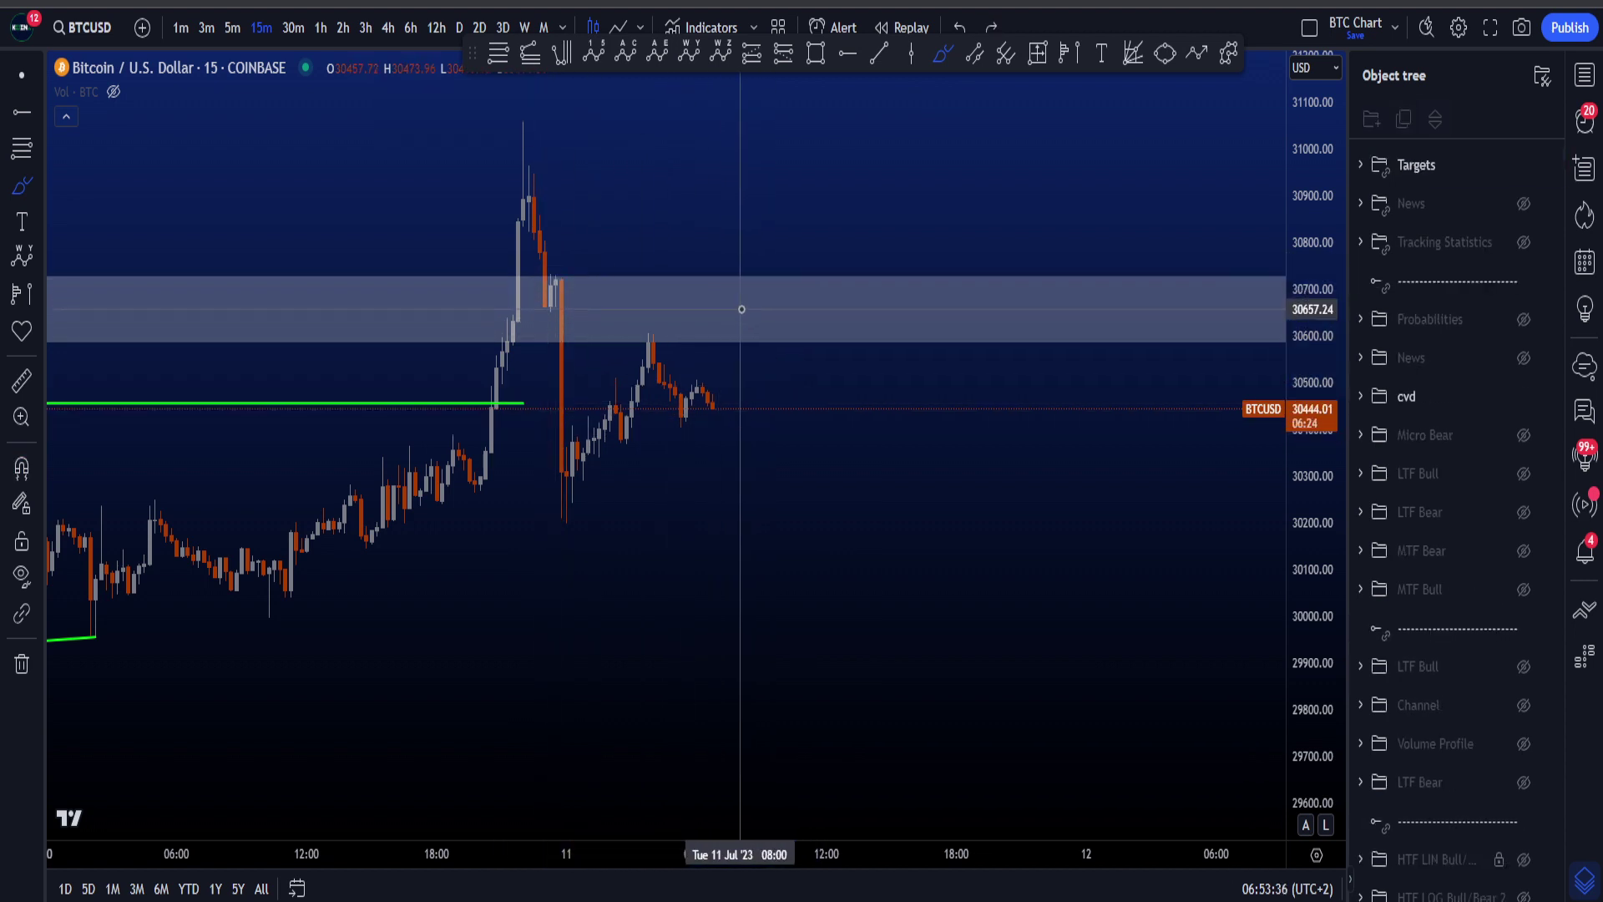
{"action": "mouse_move", "coordinate": [750, 275]}
{"action": "left_mouse_down"}
{"action": "mouse_move", "coordinate": [877, 417]}
{"action": "mouse_move", "coordinate": [931, 543]}
{"action": "left_mouse_up"}
{"action": "key", "text": "ctrl+z"}
{"action": "scroll", "coordinate": [779, 460], "scroll_direction": "down", "scroll_amount": 2}
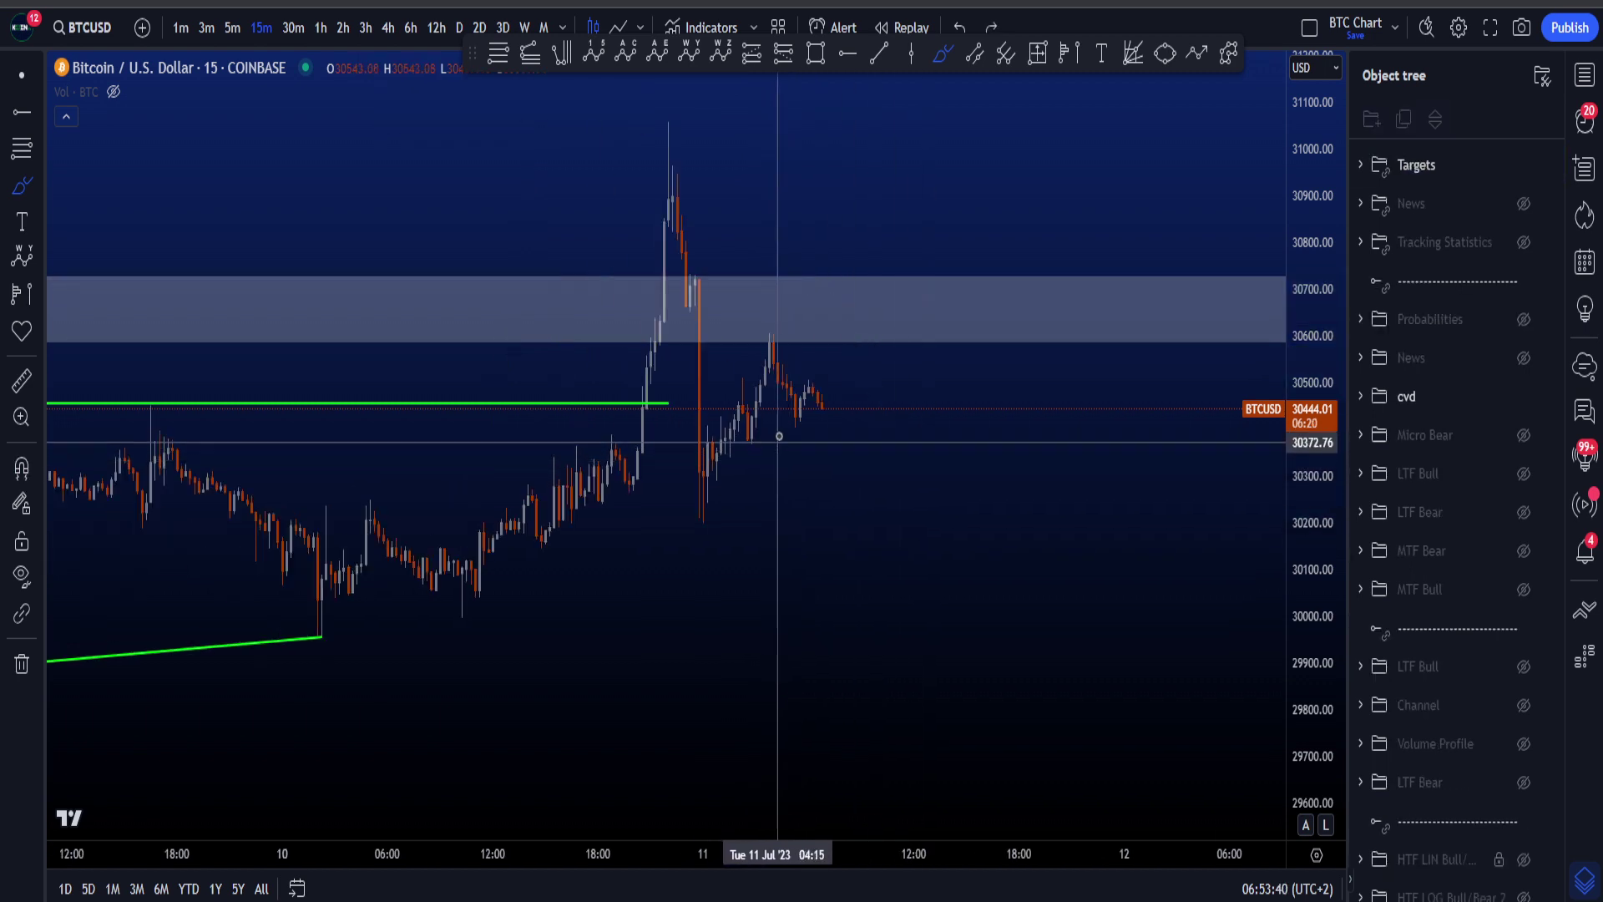
Step: Brush circles around the 10 July peak and a falling stroke from beneath it past the current price, undoing each one
{"action": "scroll", "coordinate": [793, 421], "scroll_direction": "down", "scroll_amount": 1}
{"action": "left_click_drag", "start_coordinate": [764, 128], "coordinate": [741, 108]}
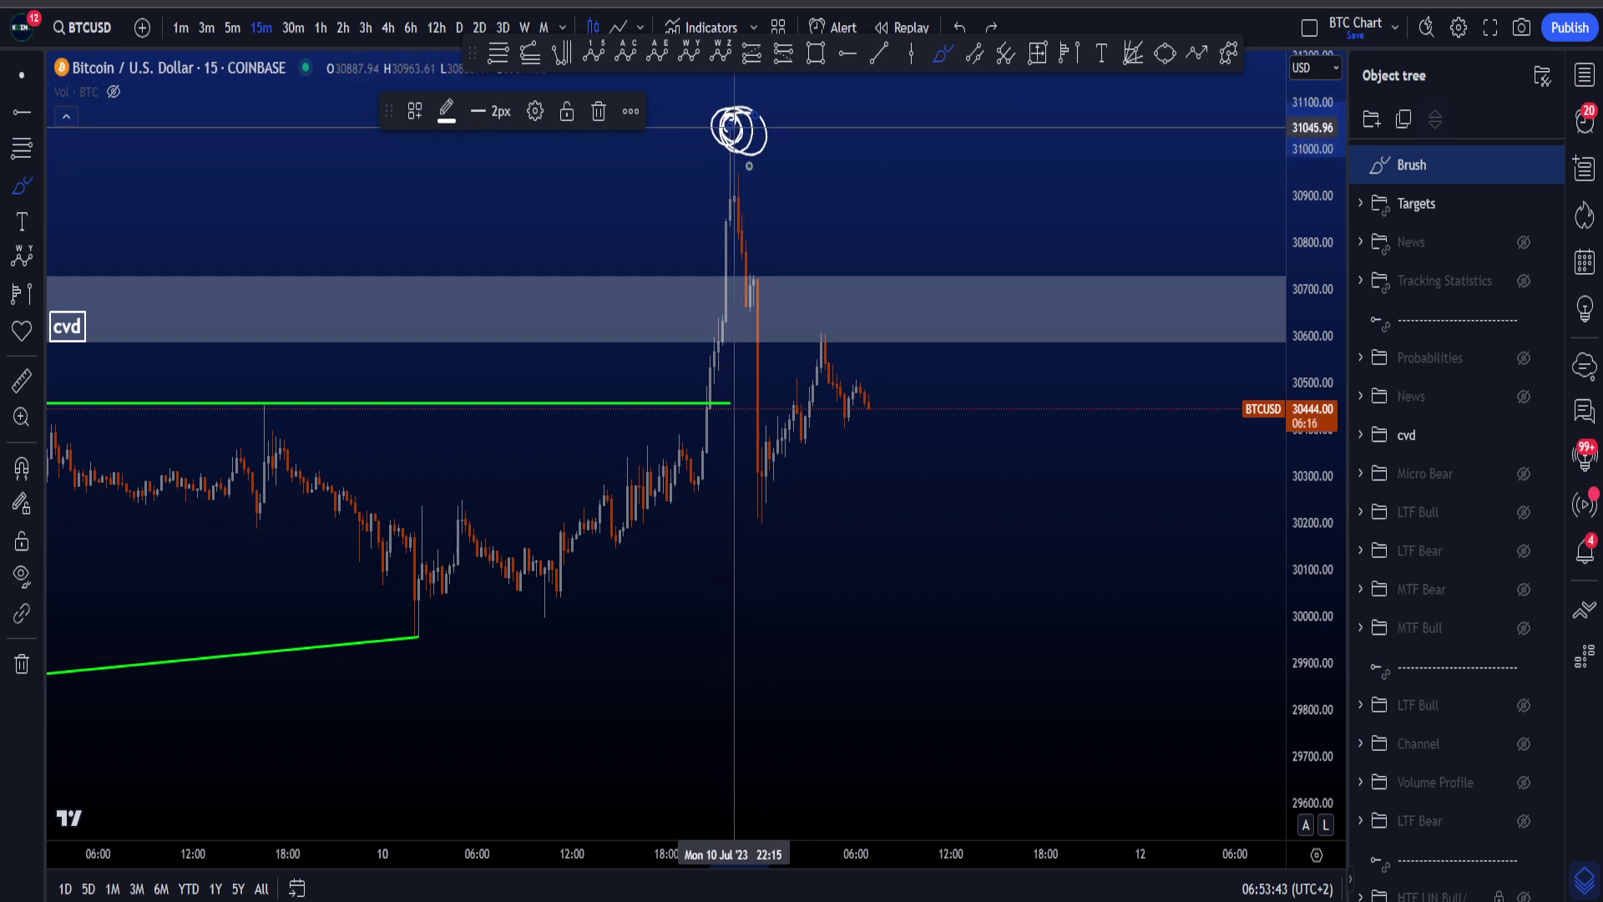
{"action": "key", "text": "ctrl+z"}
{"action": "left_click_drag", "start_coordinate": [741, 208], "coordinate": [925, 547]}
{"action": "key", "text": "ctrl+z"}
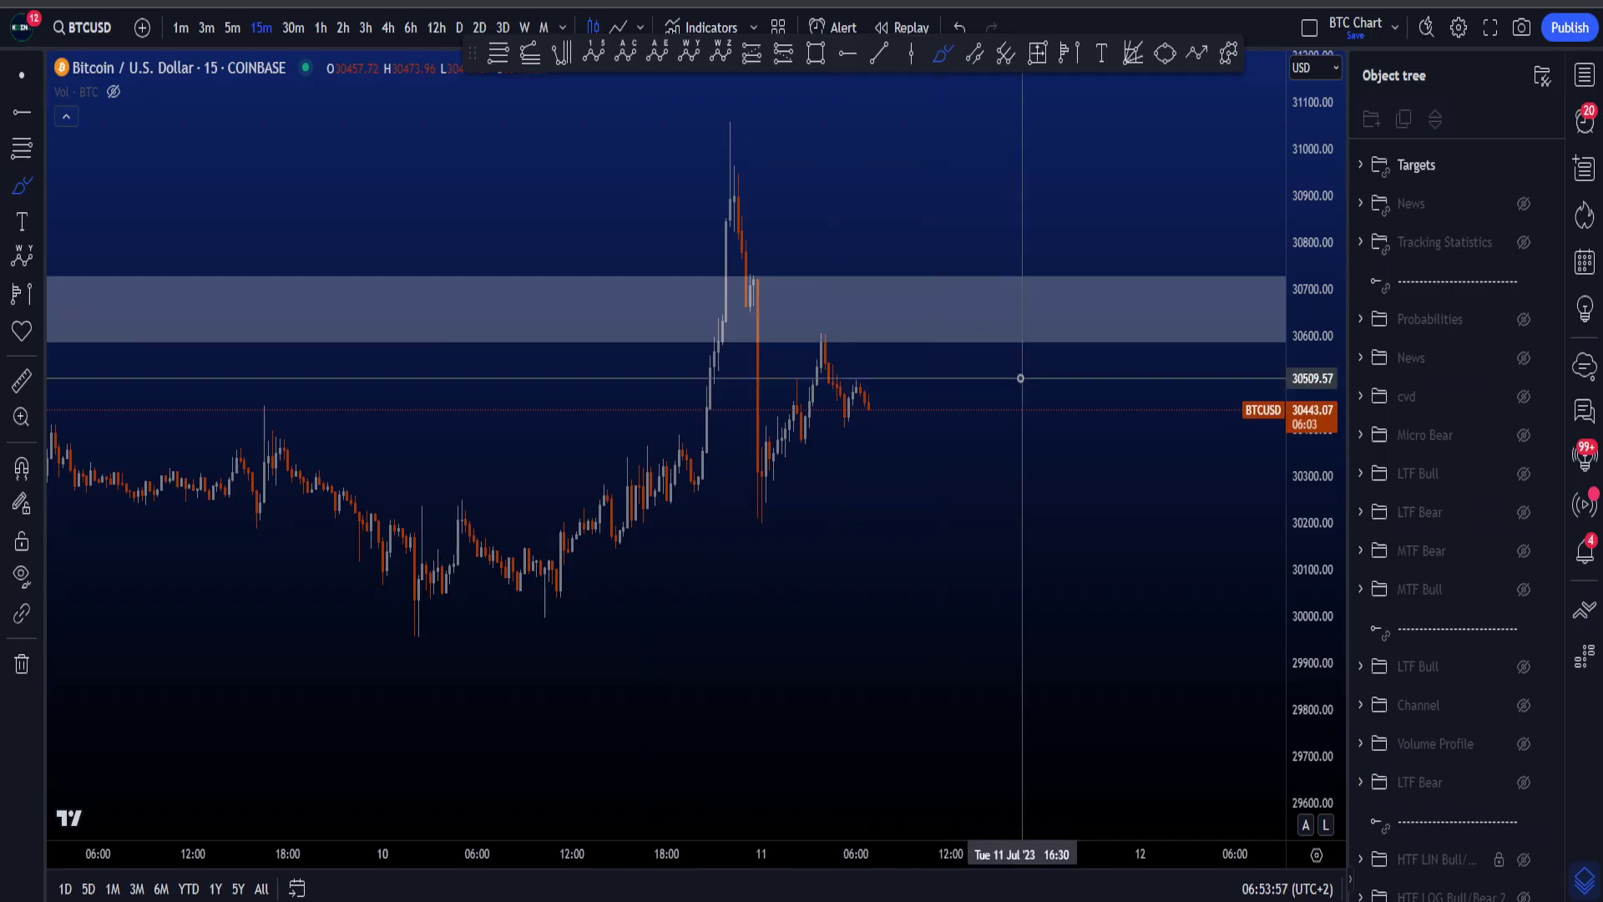
Step: Show the Probabilities drawing group and set the BTCUSD chart to the 12h timeframe
{"action": "left_click_drag", "start_coordinate": [1338, 438], "coordinate": [1407, 444]}
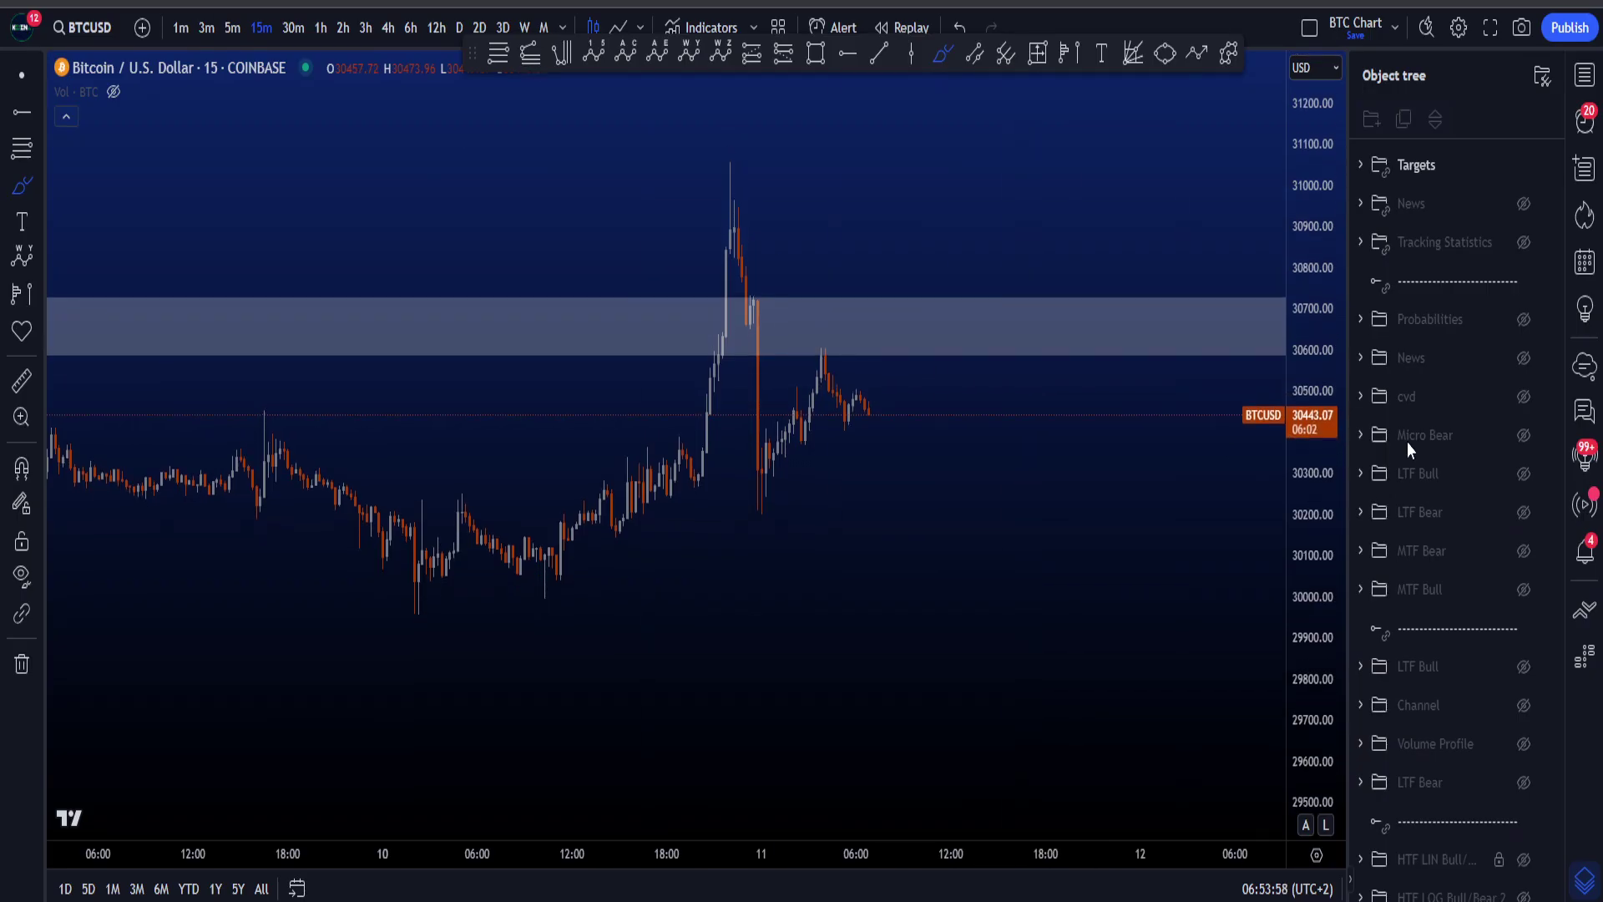
{"action": "left_click", "coordinate": [1526, 323]}
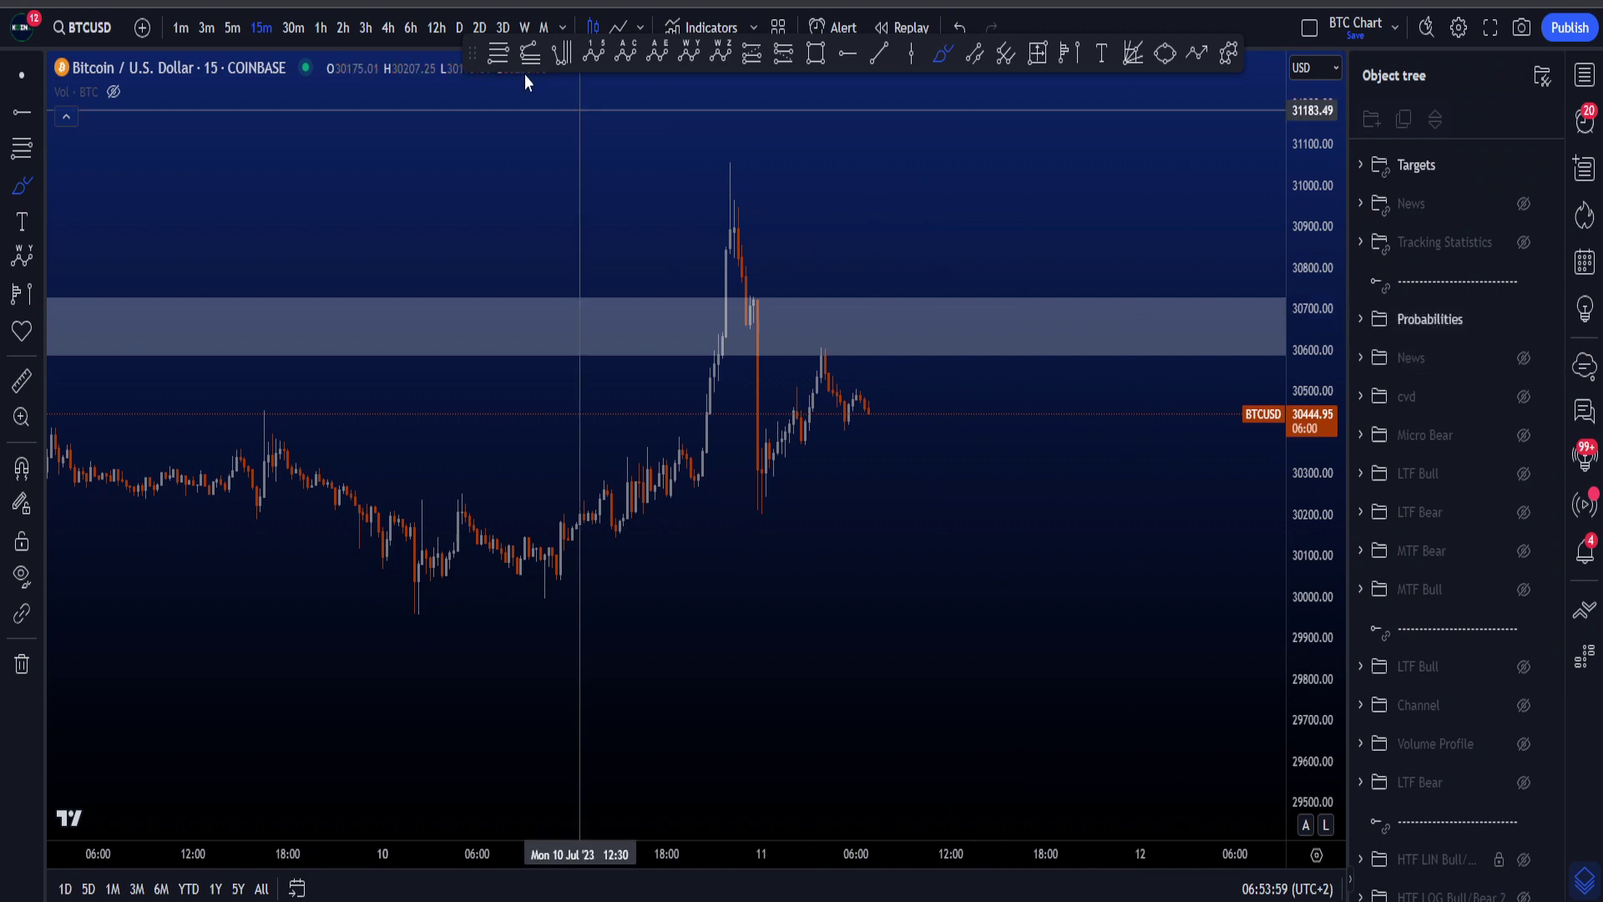
{"action": "left_click", "coordinate": [320, 30]}
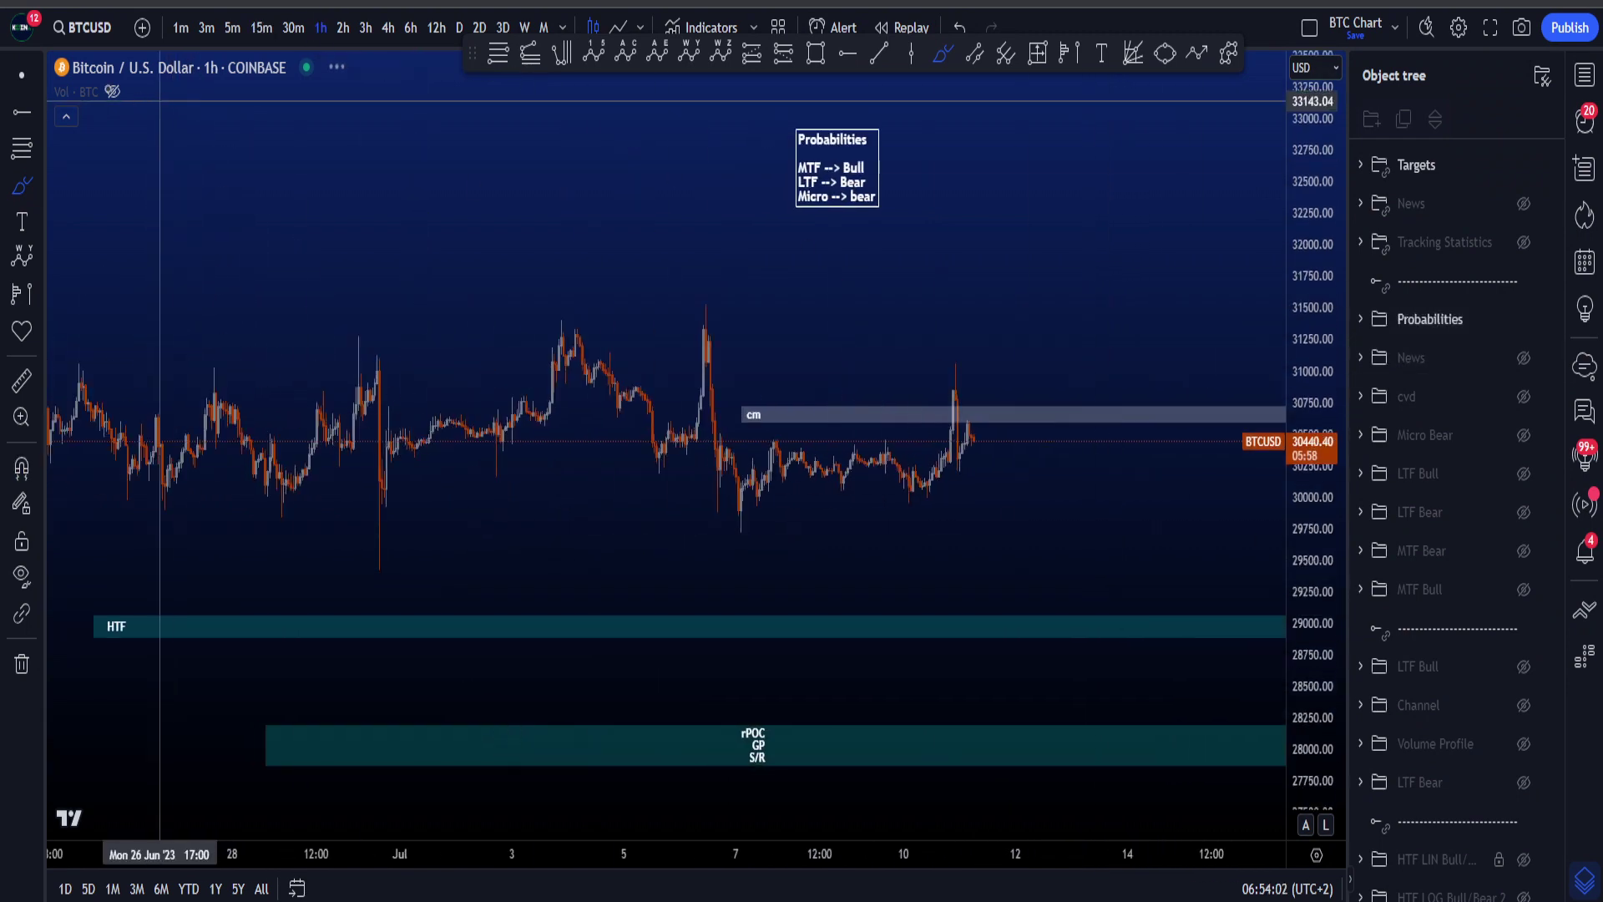
{"action": "left_click", "coordinate": [434, 30]}
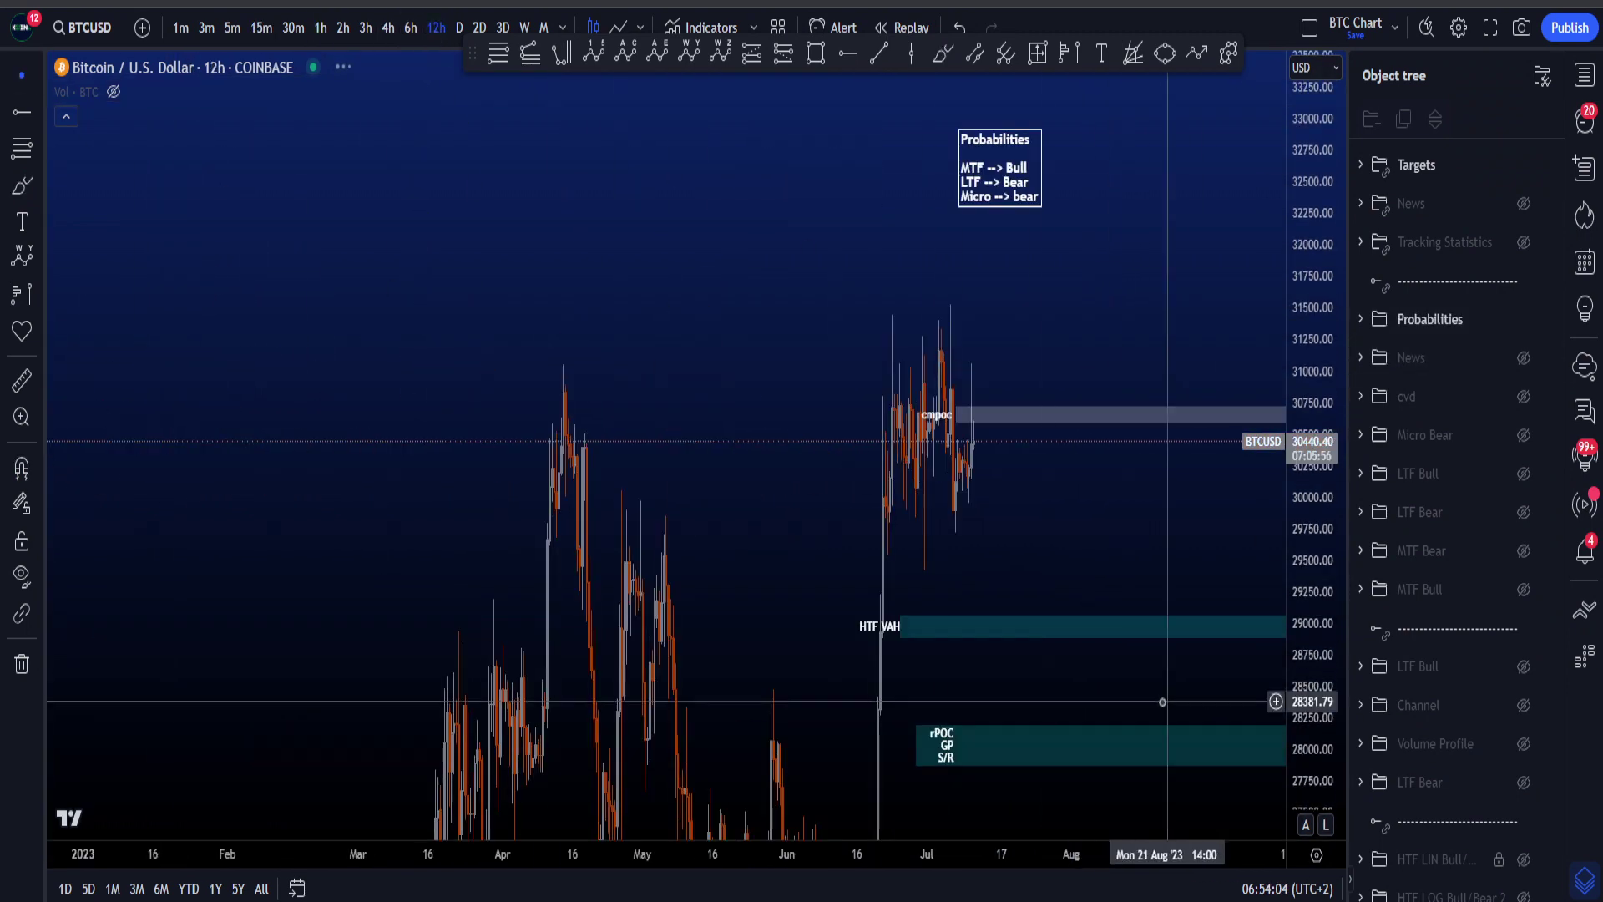
{"action": "left_click_drag", "start_coordinate": [1119, 469], "coordinate": [1025, 705]}
{"action": "scroll", "coordinate": [1025, 705], "scroll_direction": "up", "scroll_amount": 2}
Step: Show the MTF Bull drawing group and hide the Targets group
{"action": "left_click", "coordinate": [1524, 589]}
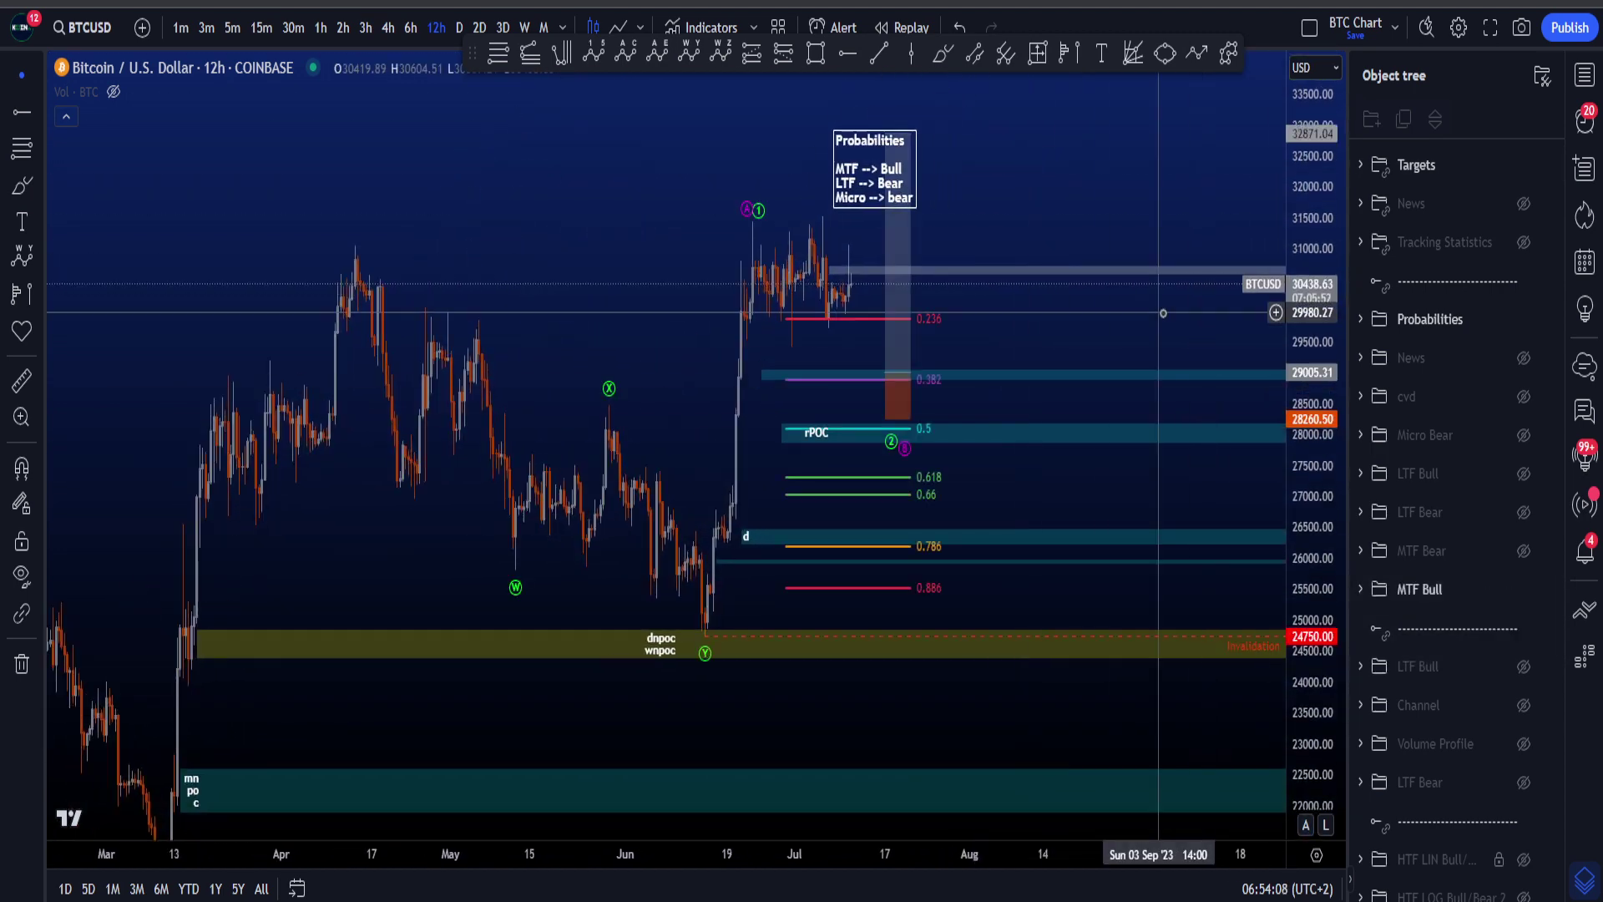
{"action": "left_click_drag", "start_coordinate": [1165, 315], "coordinate": [1034, 458]}
{"action": "scroll", "coordinate": [1035, 458], "scroll_direction": "up", "scroll_amount": 3}
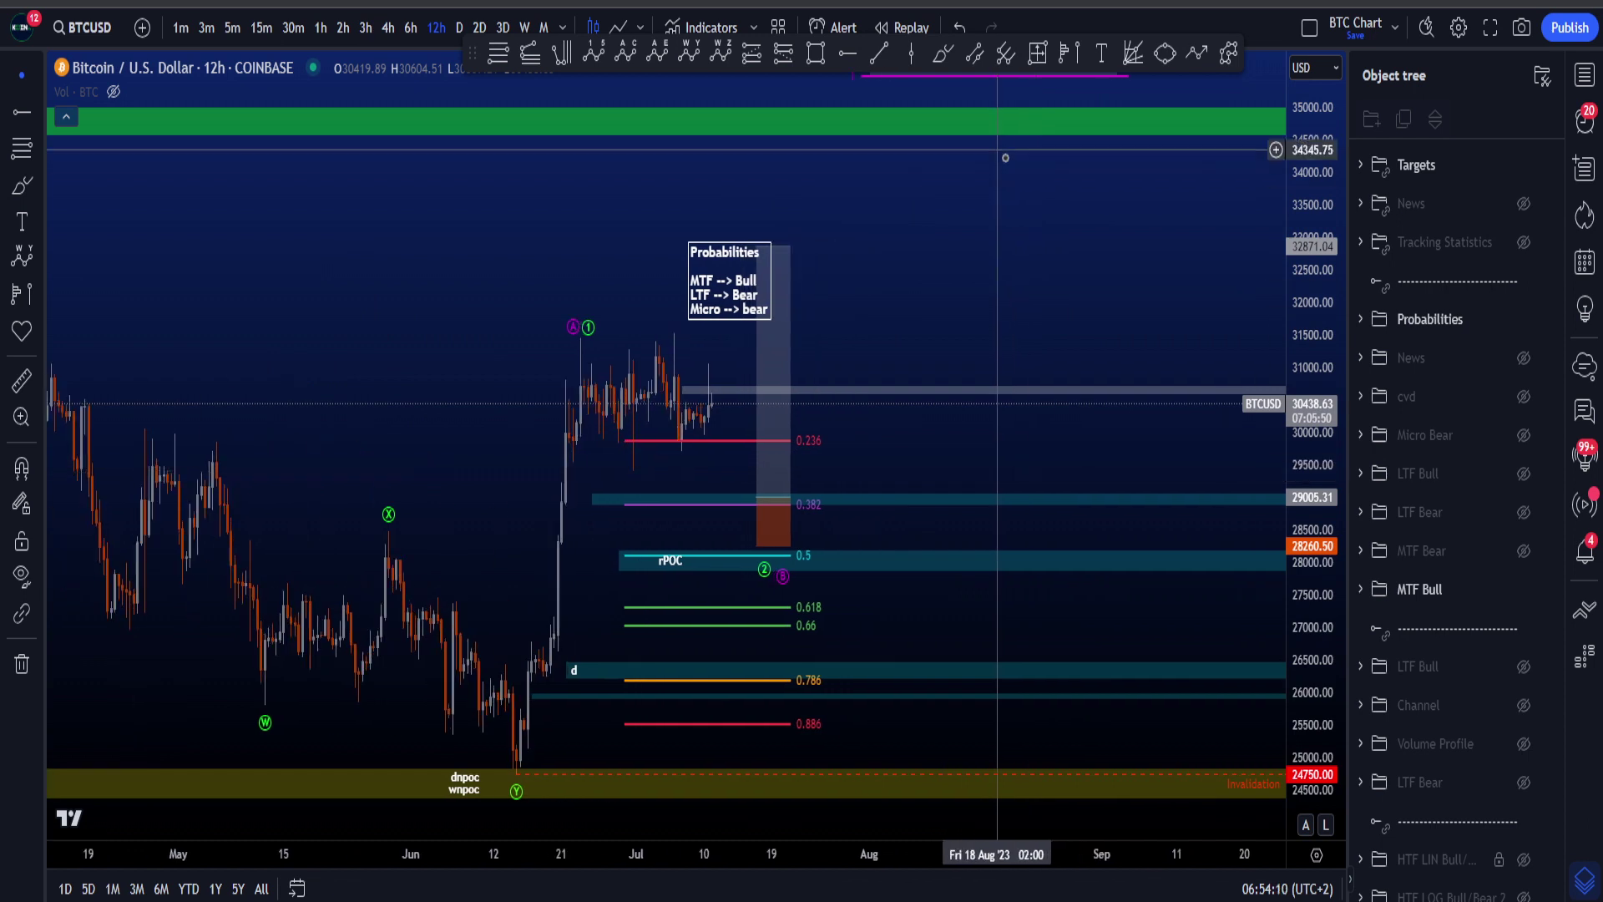
{"action": "left_click", "coordinate": [1525, 166]}
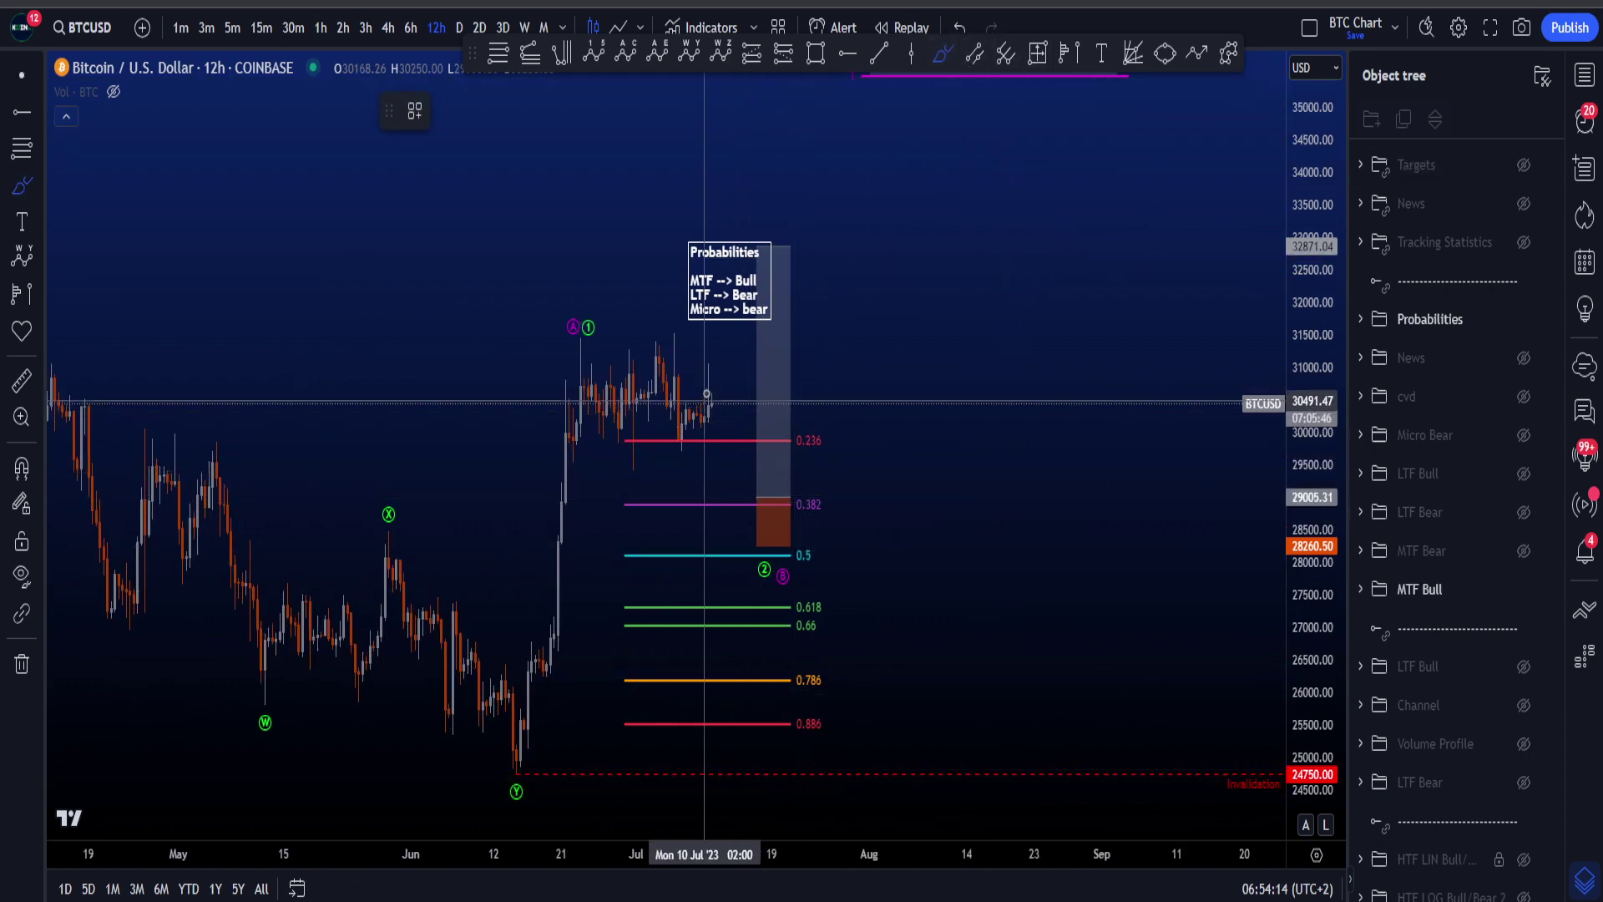
Step: Brush a stroke from the current price down to the orange zone and a loop around the 0.5 level, undoing both
{"action": "mouse_move", "coordinate": [706, 403]}
{"action": "left_mouse_down"}
{"action": "mouse_move", "coordinate": [732, 425]}
{"action": "mouse_move", "coordinate": [754, 516]}
{"action": "left_mouse_up"}
{"action": "key", "text": "ctrl+z"}
{"action": "key", "text": "ctrl+z"}
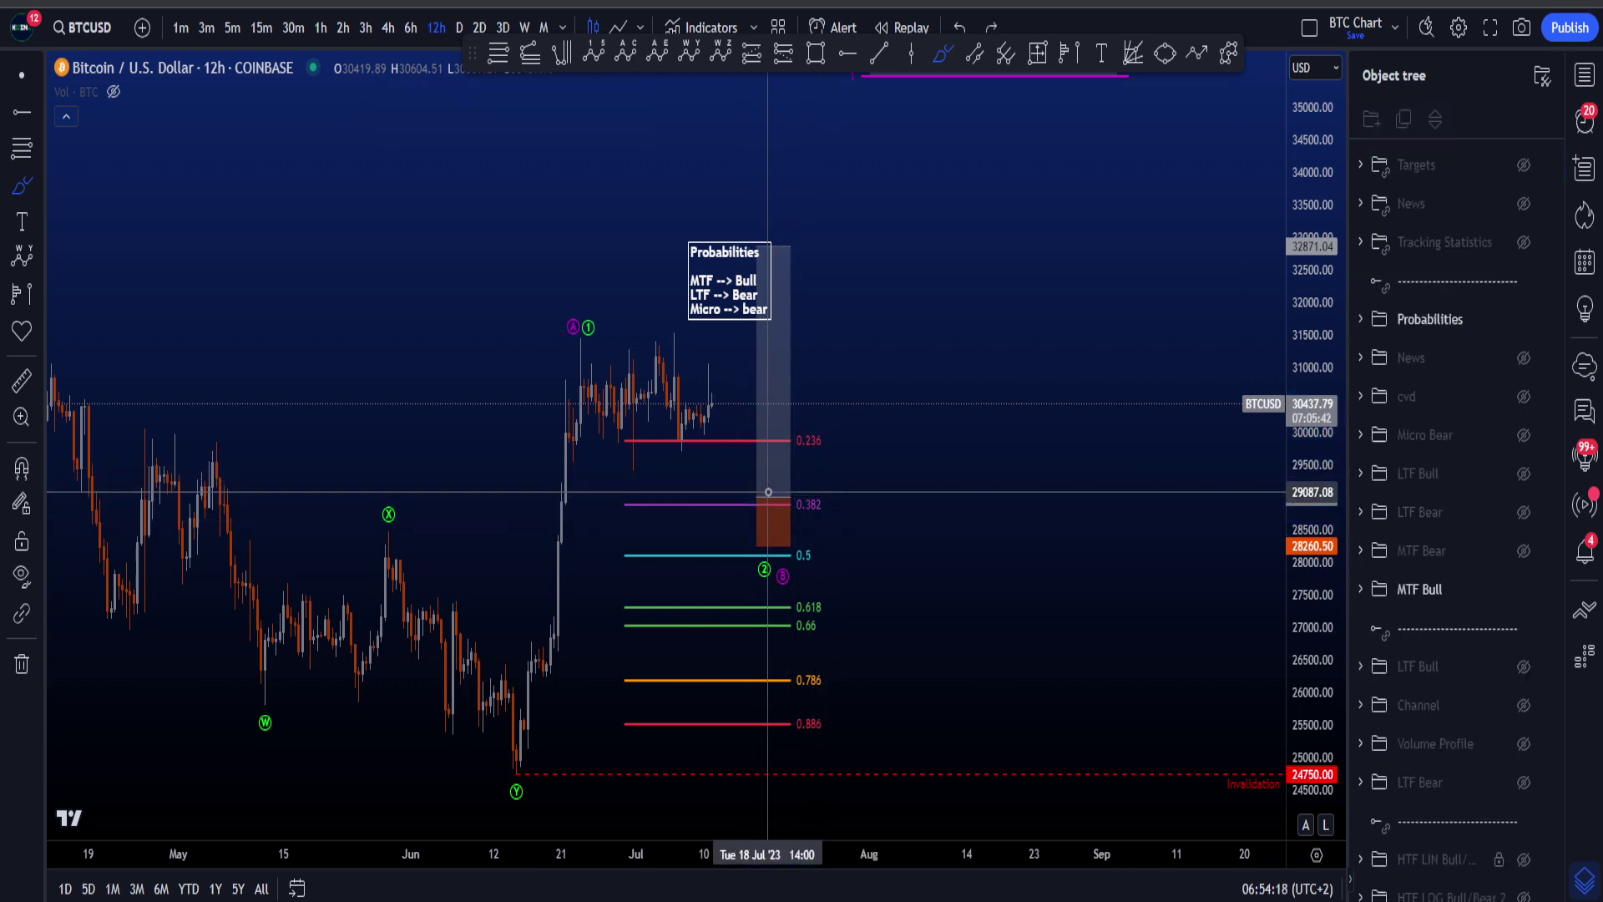
{"action": "scroll", "coordinate": [837, 555], "scroll_direction": "down", "scroll_amount": 1}
{"action": "mouse_move", "coordinate": [874, 546]}
{"action": "left_mouse_down"}
{"action": "mouse_move", "coordinate": [820, 548]}
{"action": "mouse_move", "coordinate": [863, 541]}
{"action": "left_mouse_up"}
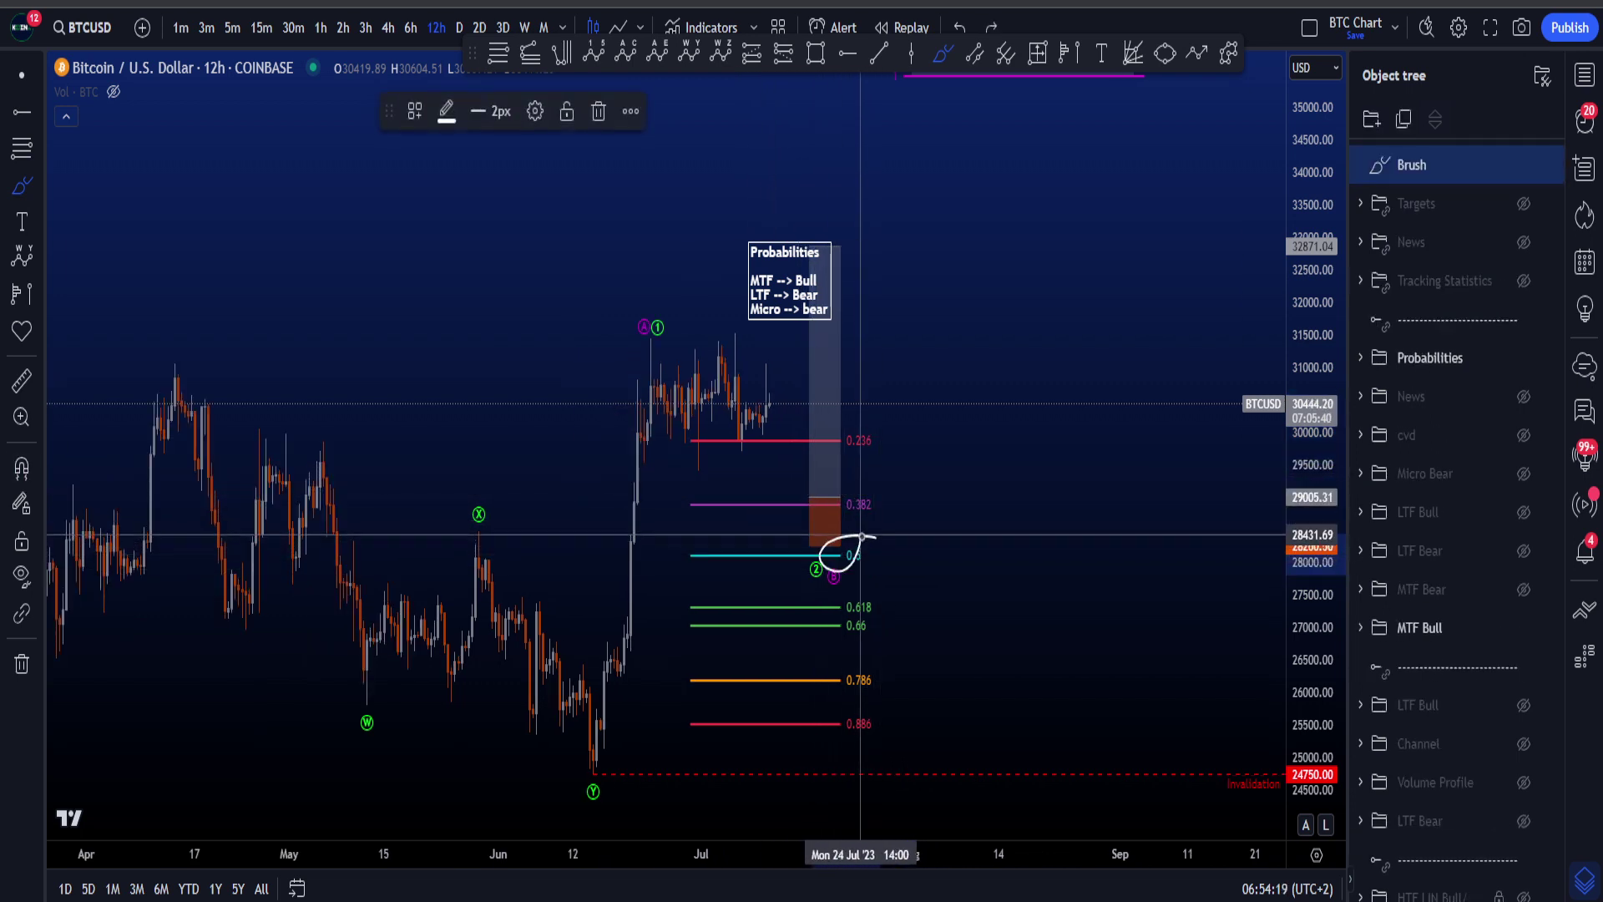
{"action": "key", "text": "ctrl+z"}
{"action": "scroll", "coordinate": [847, 501], "scroll_direction": "up", "scroll_amount": 2}
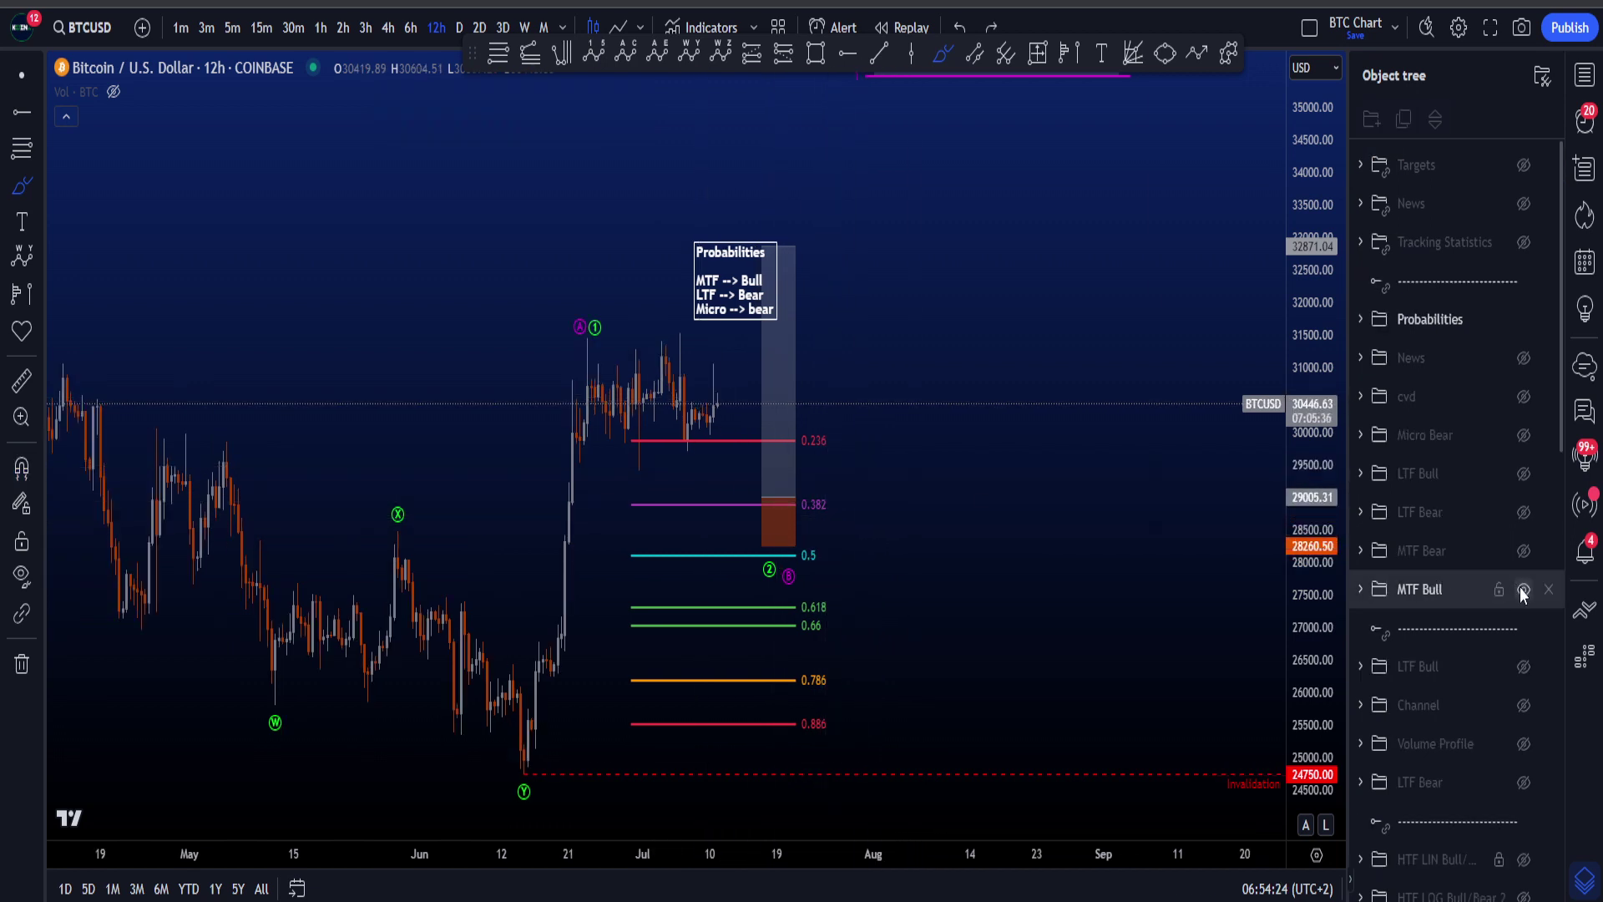
Step: Replace the MTF Bull drawings with the LTF Bear group and set the chart to the 1h timeframe
{"action": "left_click", "coordinate": [1523, 591]}
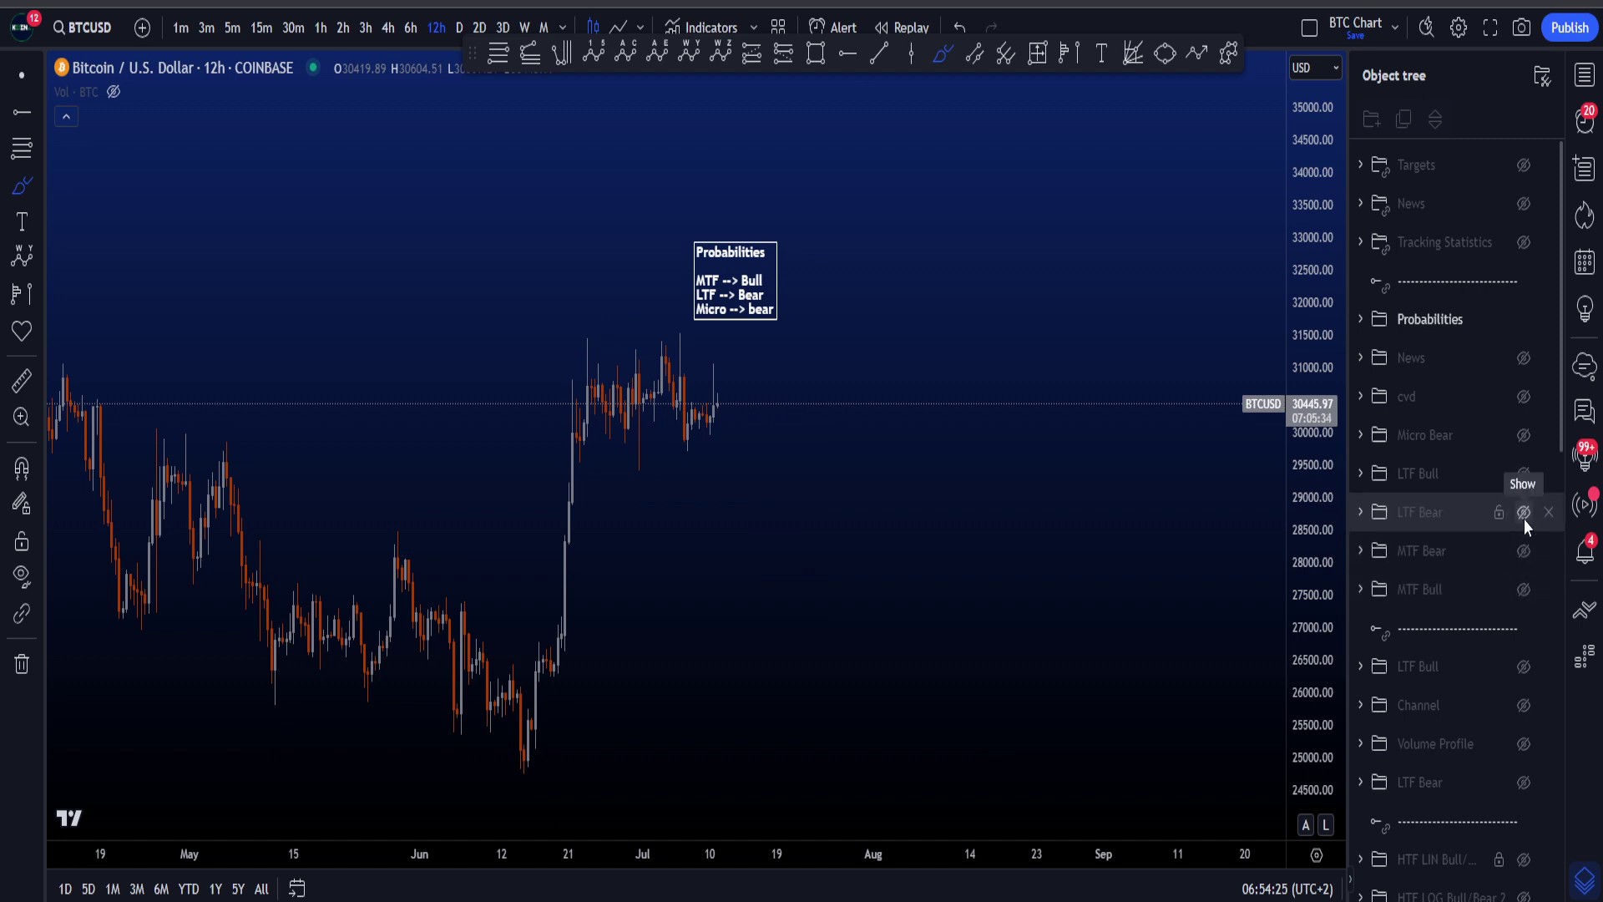
{"action": "left_click", "coordinate": [321, 28]}
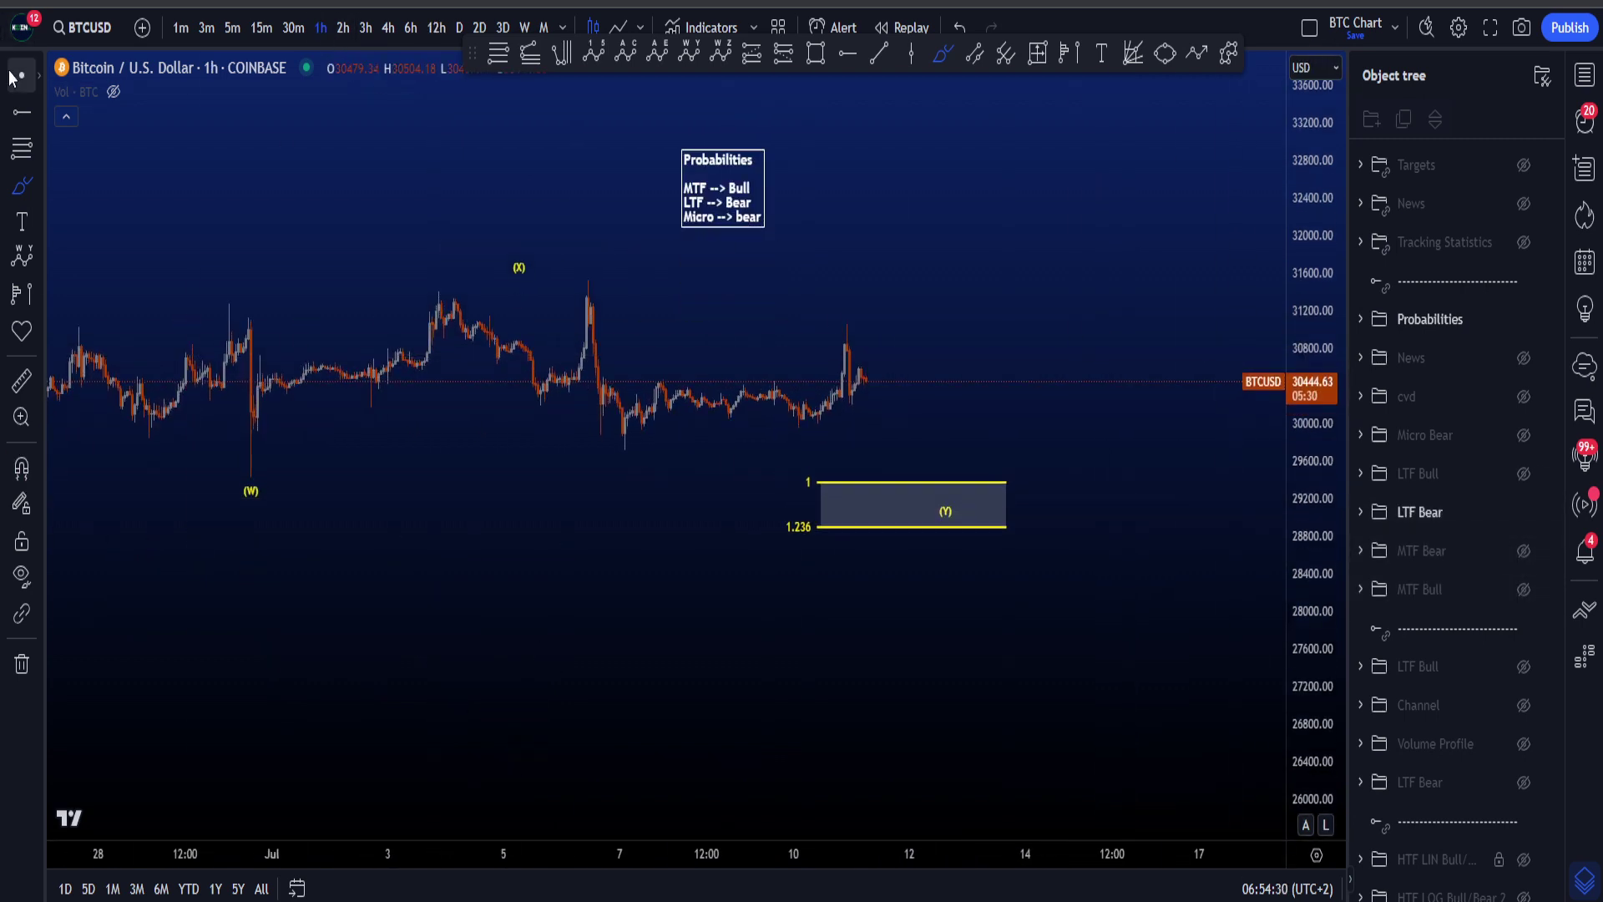
{"action": "left_click_drag", "start_coordinate": [918, 232], "coordinate": [837, 275]}
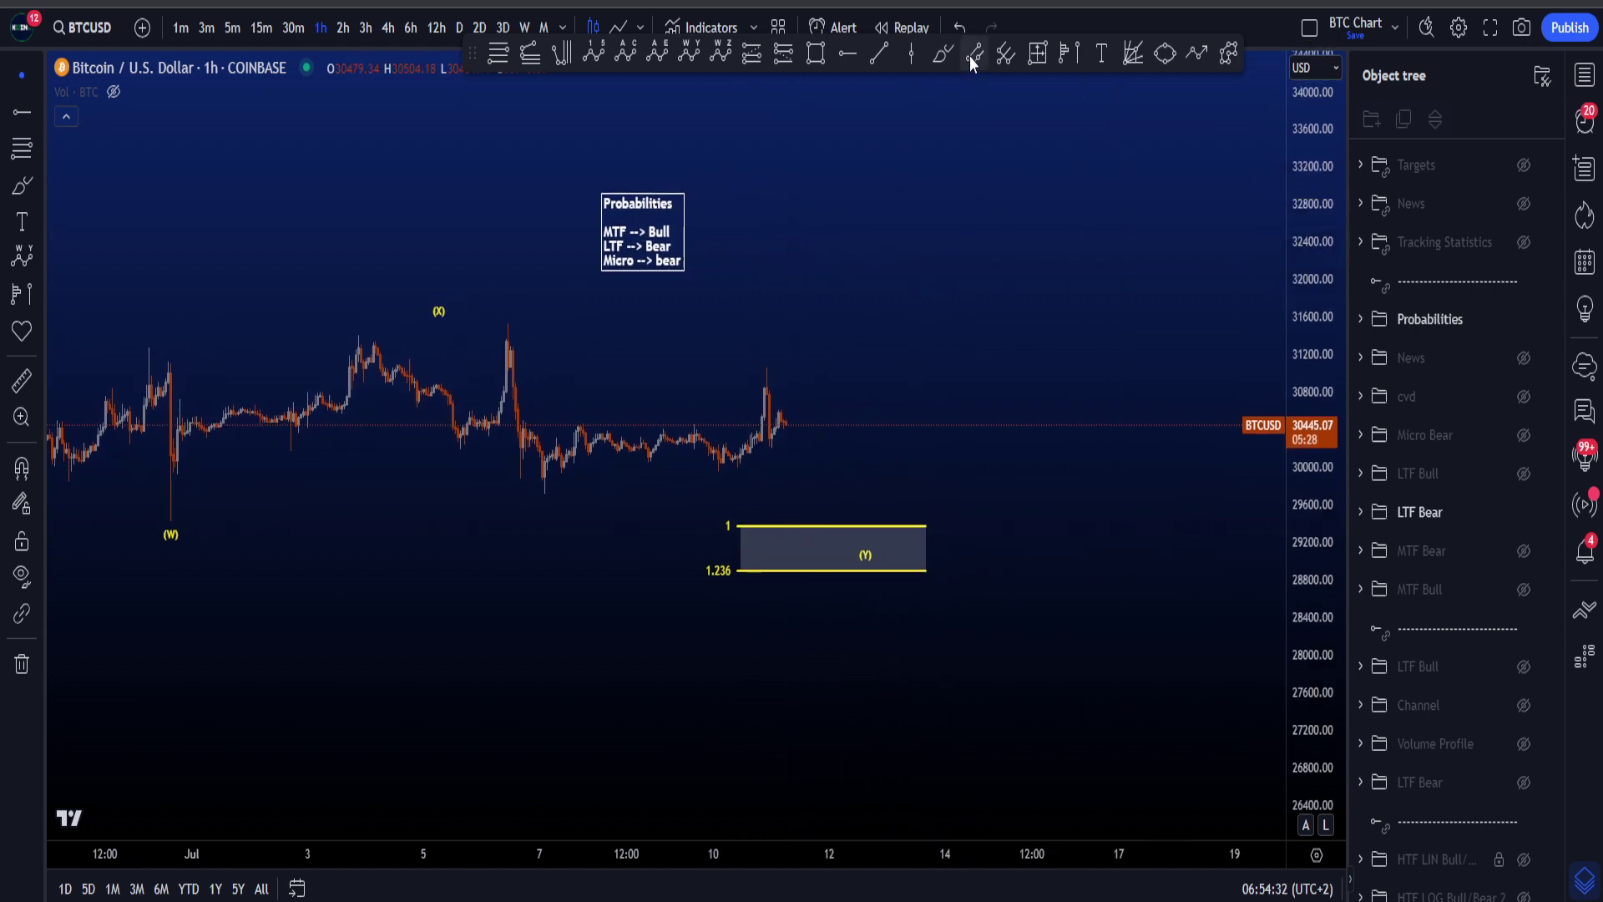
Step: Brush a path from the early July high down to the yellow (Y) zone and a mark beside that zone, undoing both
{"action": "mouse_move", "coordinate": [522, 316]}
{"action": "left_mouse_down"}
{"action": "mouse_move", "coordinate": [494, 322]}
{"action": "mouse_move", "coordinate": [849, 543]}
{"action": "left_mouse_up"}
{"action": "key", "text": "ctrl+z"}
{"action": "key", "text": "ctrl+z"}
{"action": "scroll", "coordinate": [870, 551], "scroll_direction": "down", "scroll_amount": 2}
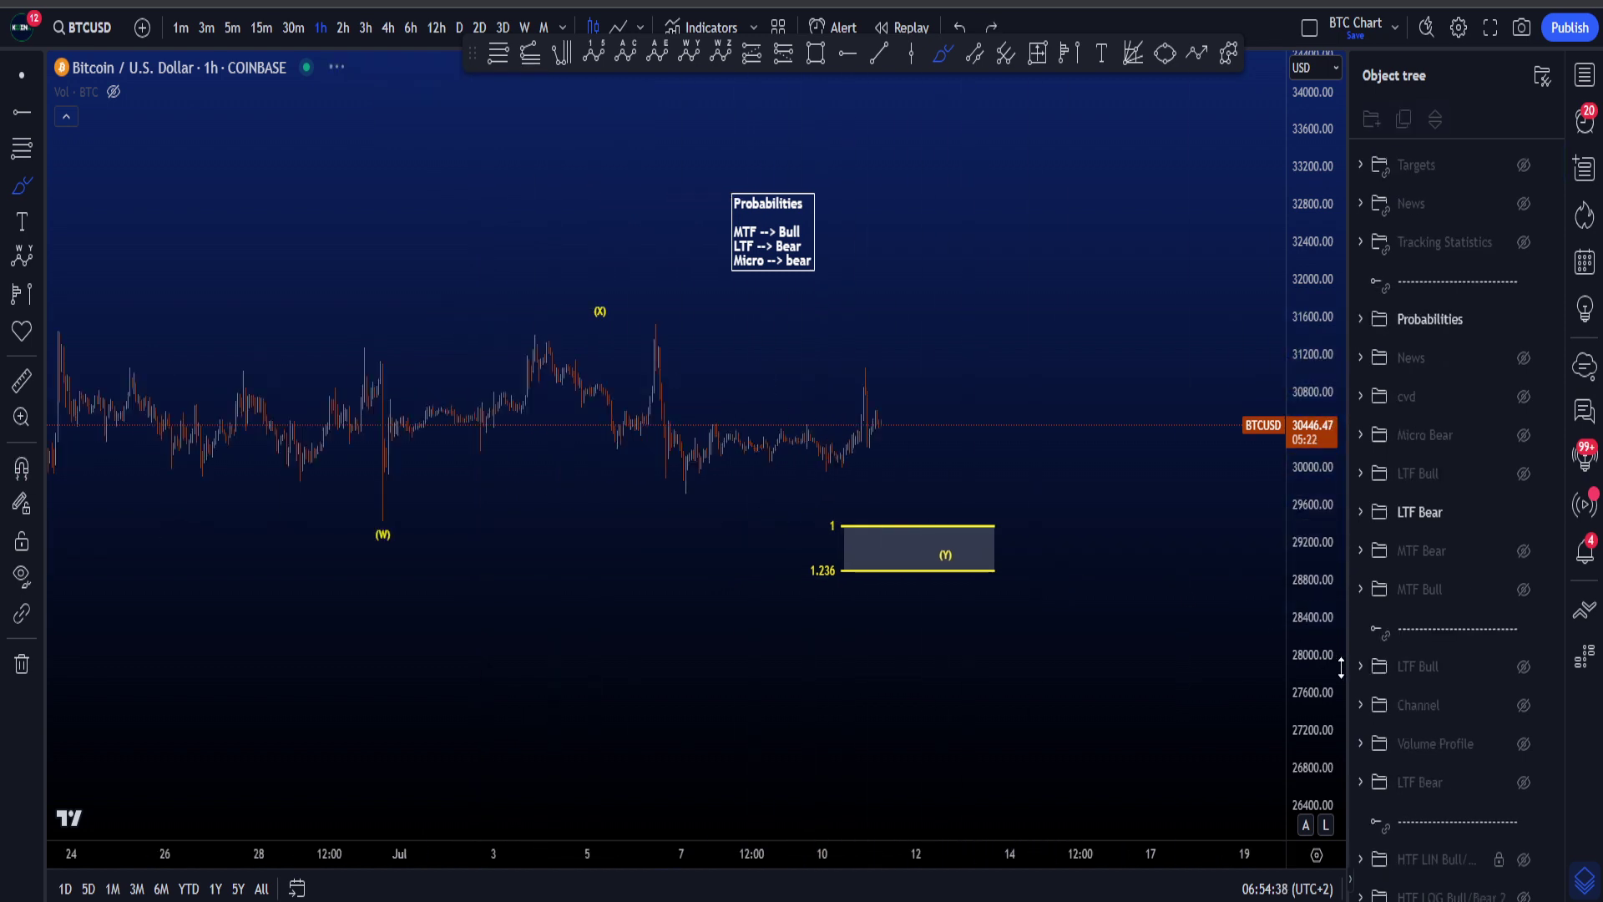
{"action": "mouse_move", "coordinate": [1032, 562]}
{"action": "left_mouse_down"}
{"action": "mouse_move", "coordinate": [961, 584]}
{"action": "mouse_move", "coordinate": [1023, 589]}
{"action": "mouse_move", "coordinate": [1032, 564]}
{"action": "left_mouse_up"}
{"action": "key", "text": "ctrl+z"}
{"action": "scroll", "coordinate": [1027, 575], "scroll_direction": "up", "scroll_amount": 2}
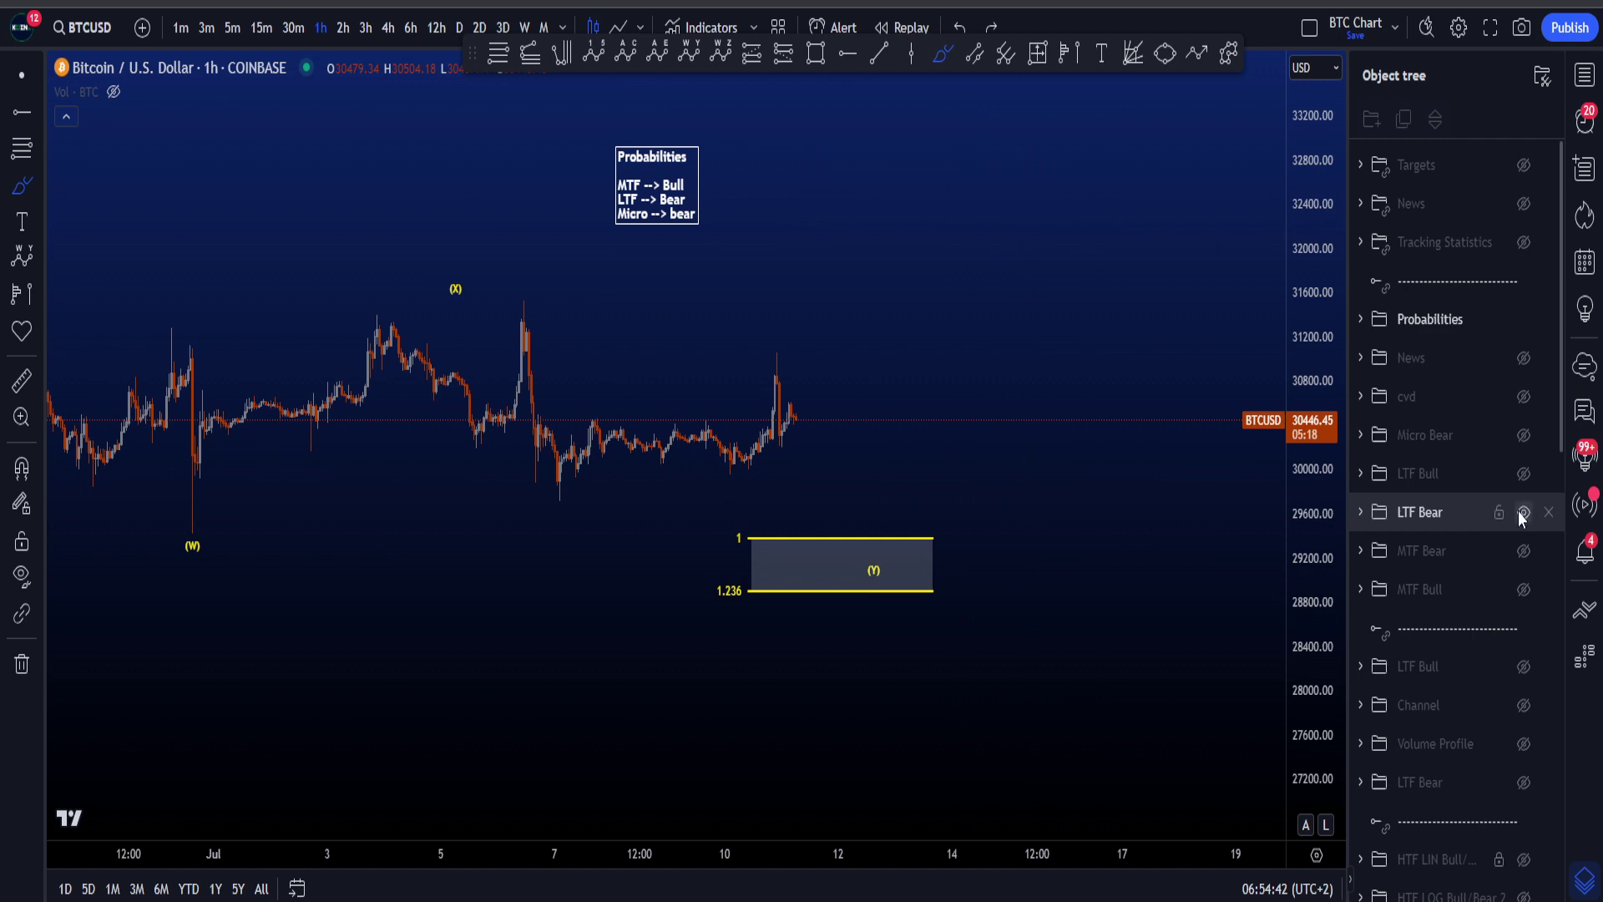
Step: Hide the LTF Bear drawing group and show the Micro Bear group in its place
{"action": "left_click", "coordinate": [1523, 514]}
{"action": "left_click", "coordinate": [1524, 435]}
{"action": "left_click_drag", "start_coordinate": [1293, 513], "coordinate": [1290, 450]}
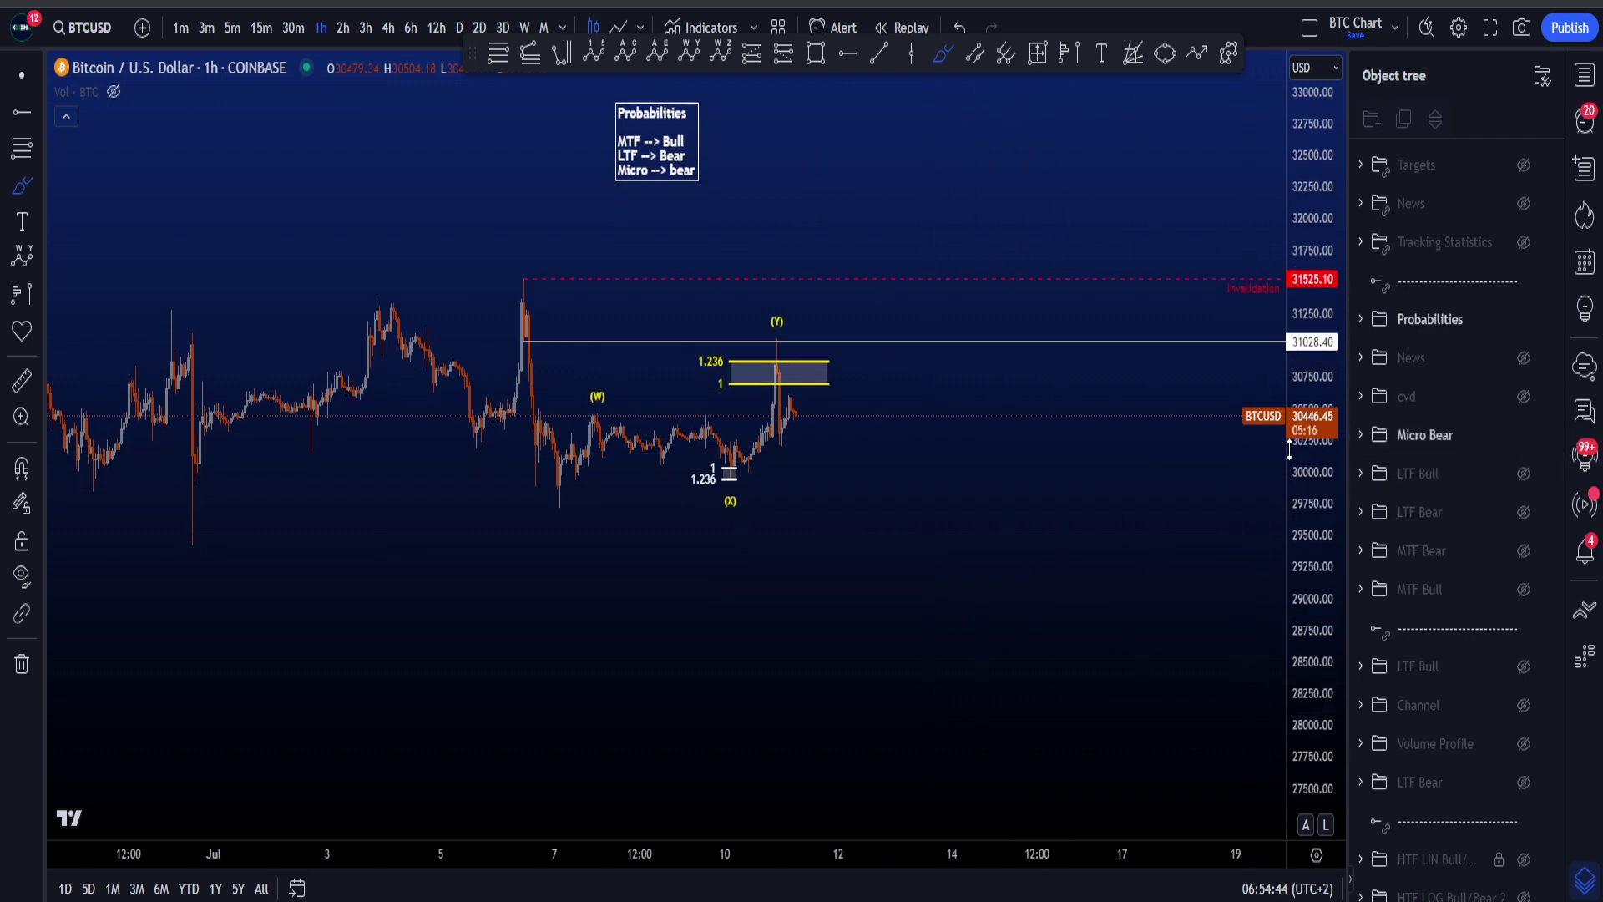
{"action": "scroll", "coordinate": [1002, 451], "scroll_direction": "up", "scroll_amount": 1}
Step: Brush a curve along the (W), (X) and (Y) swings that falls to about 29,700, and undo it
{"action": "mouse_move", "coordinate": [415, 468]}
{"action": "left_mouse_down"}
{"action": "mouse_move", "coordinate": [482, 390]}
{"action": "mouse_move", "coordinate": [706, 338]}
{"action": "mouse_move", "coordinate": [784, 510]}
{"action": "left_mouse_up"}
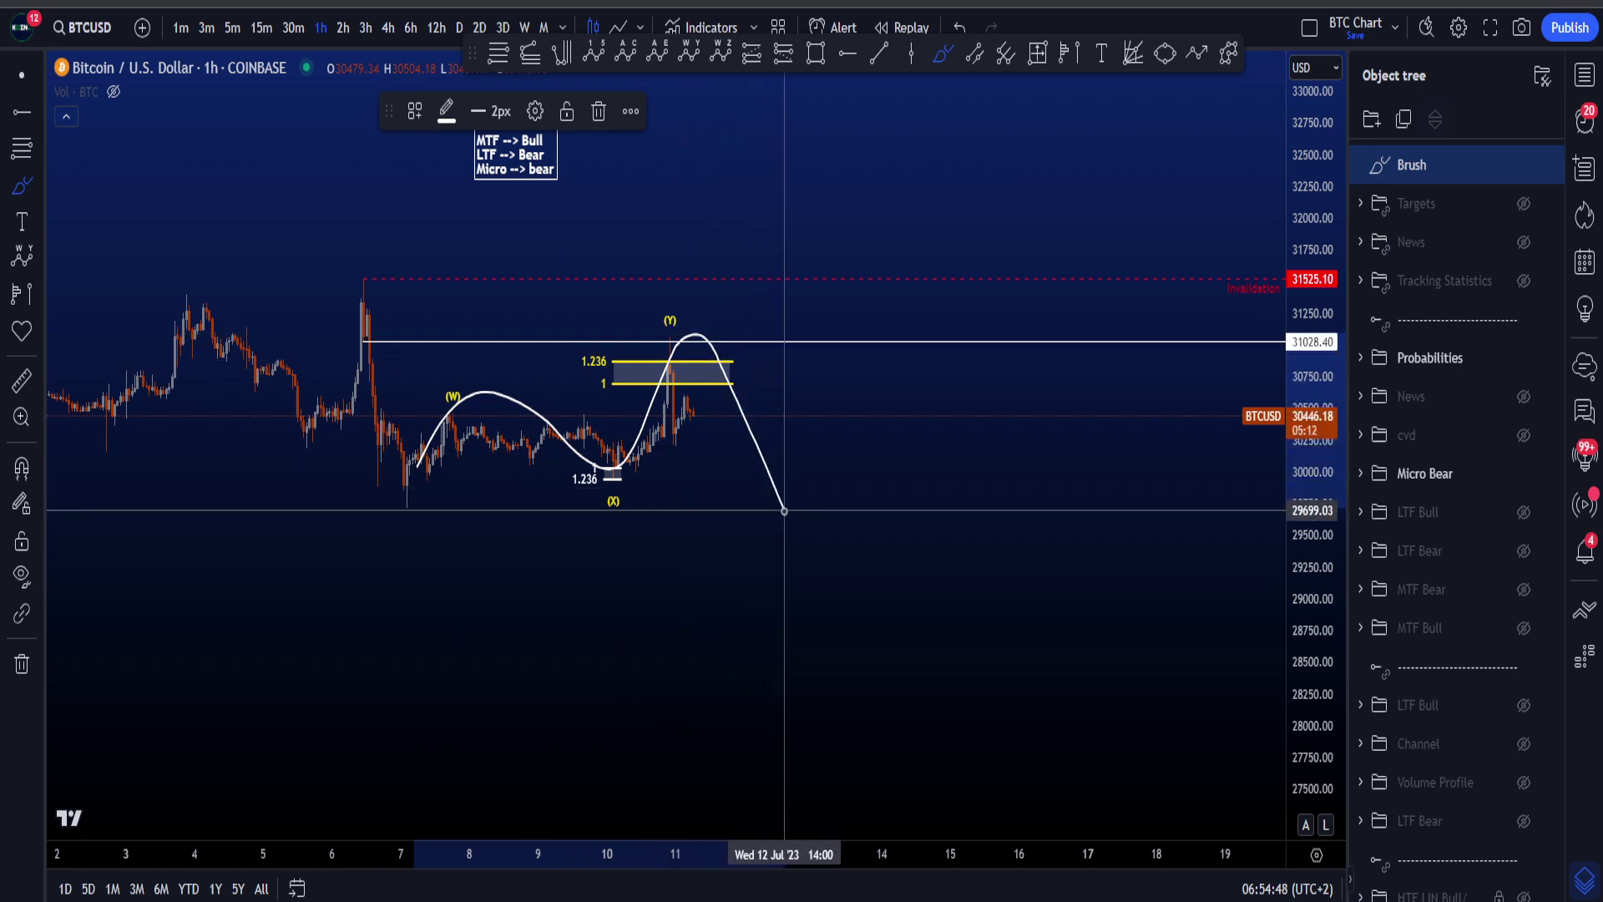
{"action": "key", "text": "ctrl+z"}
{"action": "scroll", "coordinate": [782, 467], "scroll_direction": "down", "scroll_amount": 1}
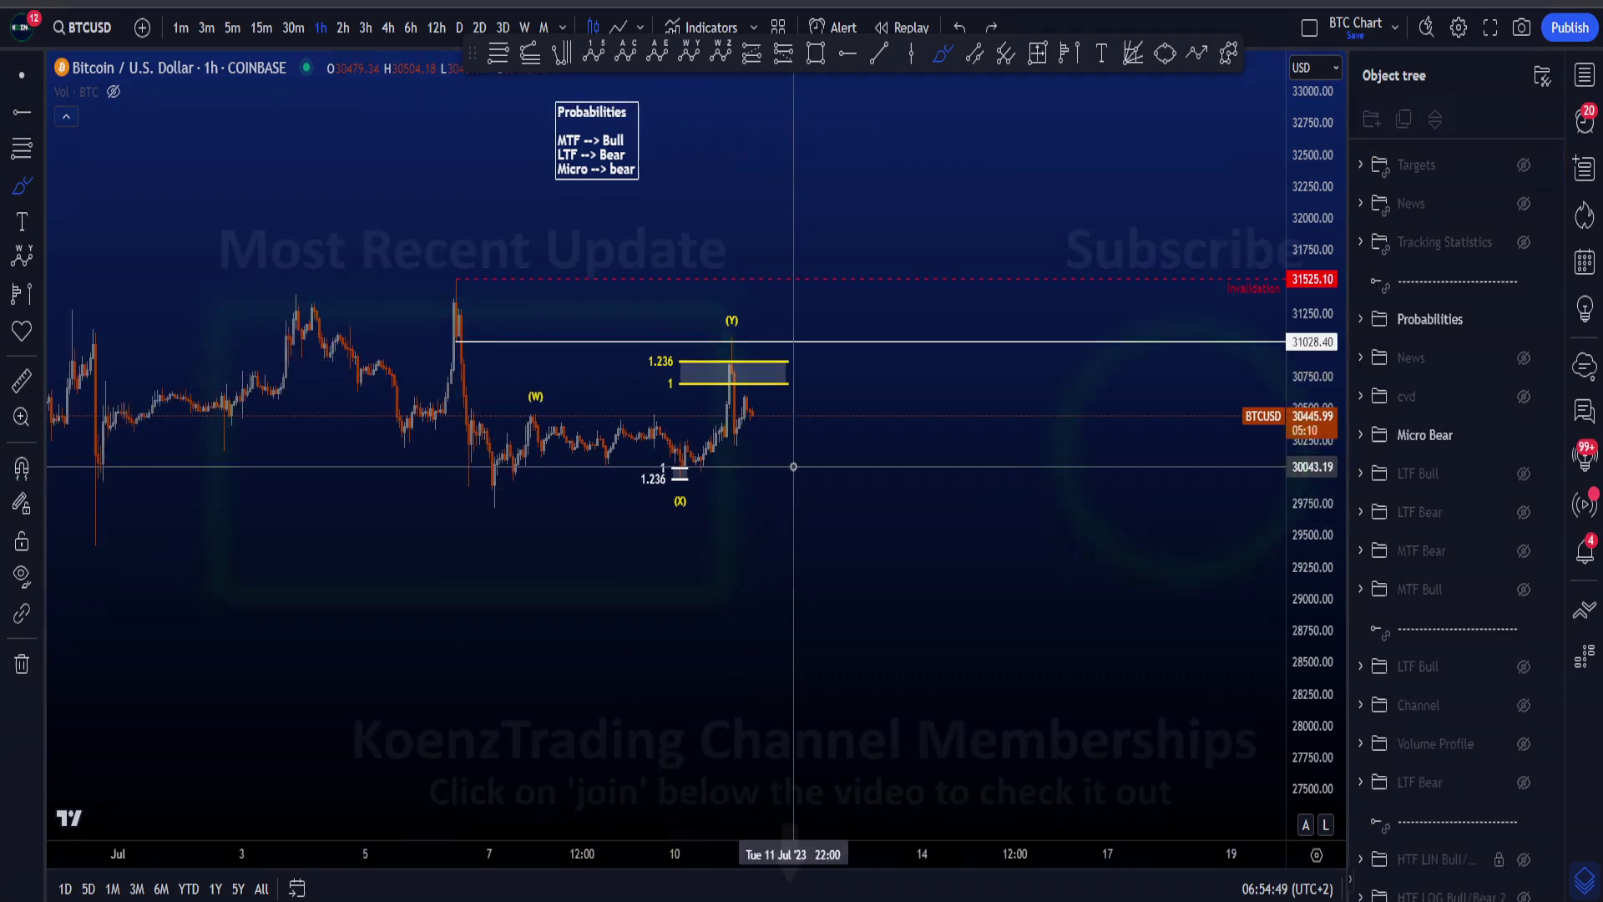